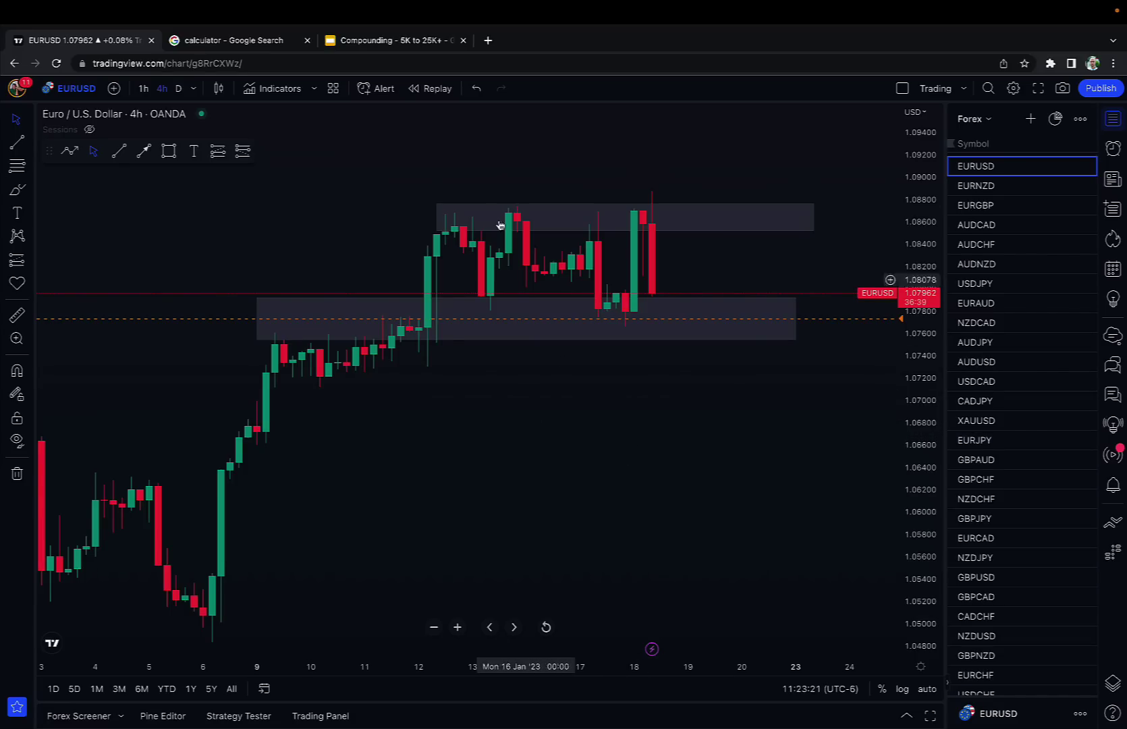
Switch to the Google calculator and enter 1000 as the starting amount.
{"action": "left_click", "coordinate": [262, 43]}
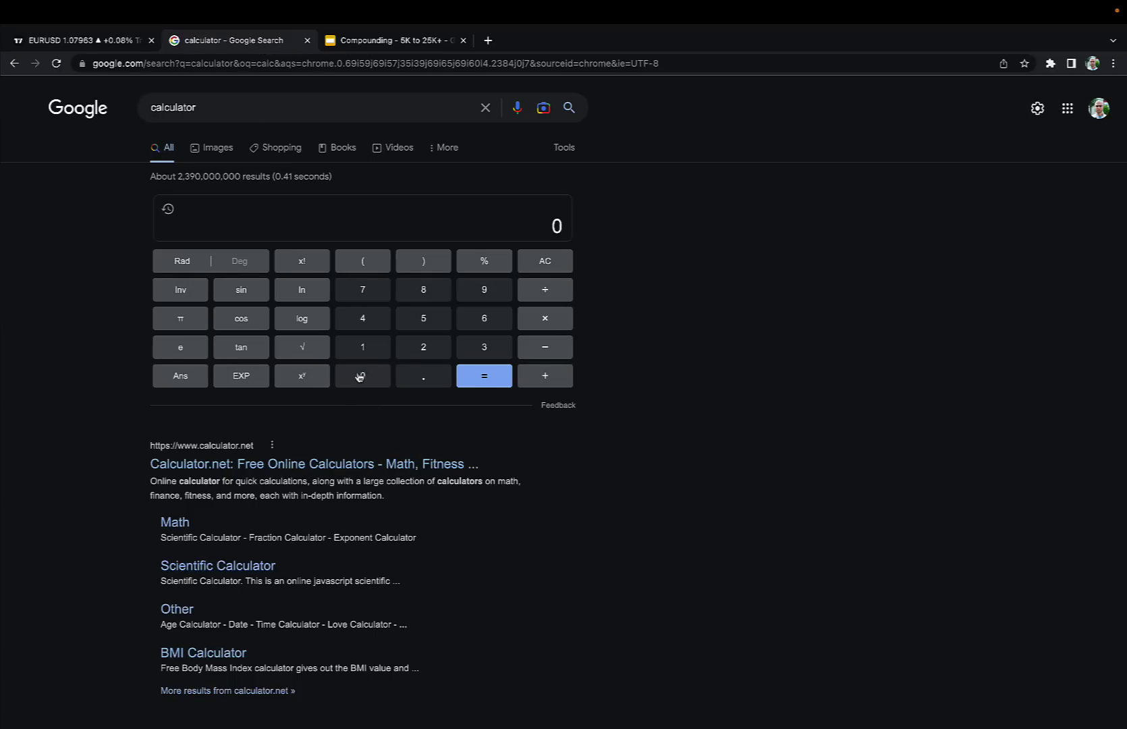
{"action": "left_click", "coordinate": [375, 351]}
{"action": "left_click", "coordinate": [367, 377]}
{"action": "double_click", "coordinate": [367, 379]}
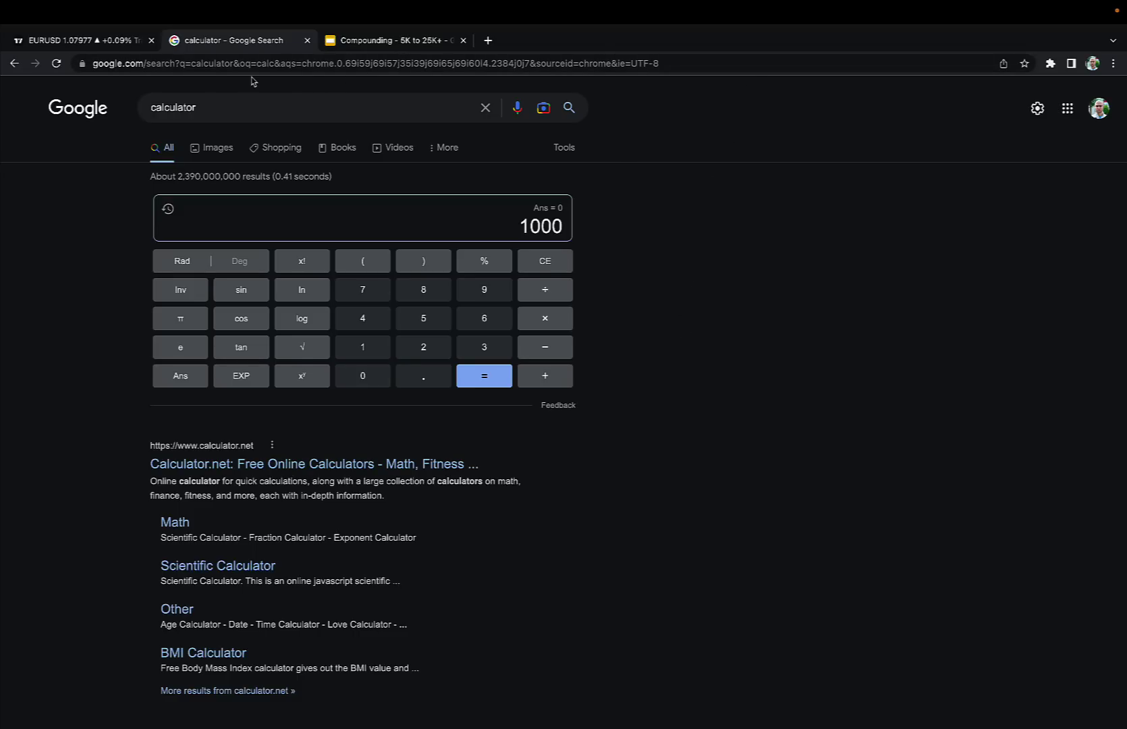
Switch back to TradingView and load the EURUSD chart from FXCM.
{"action": "left_click", "coordinate": [103, 40]}
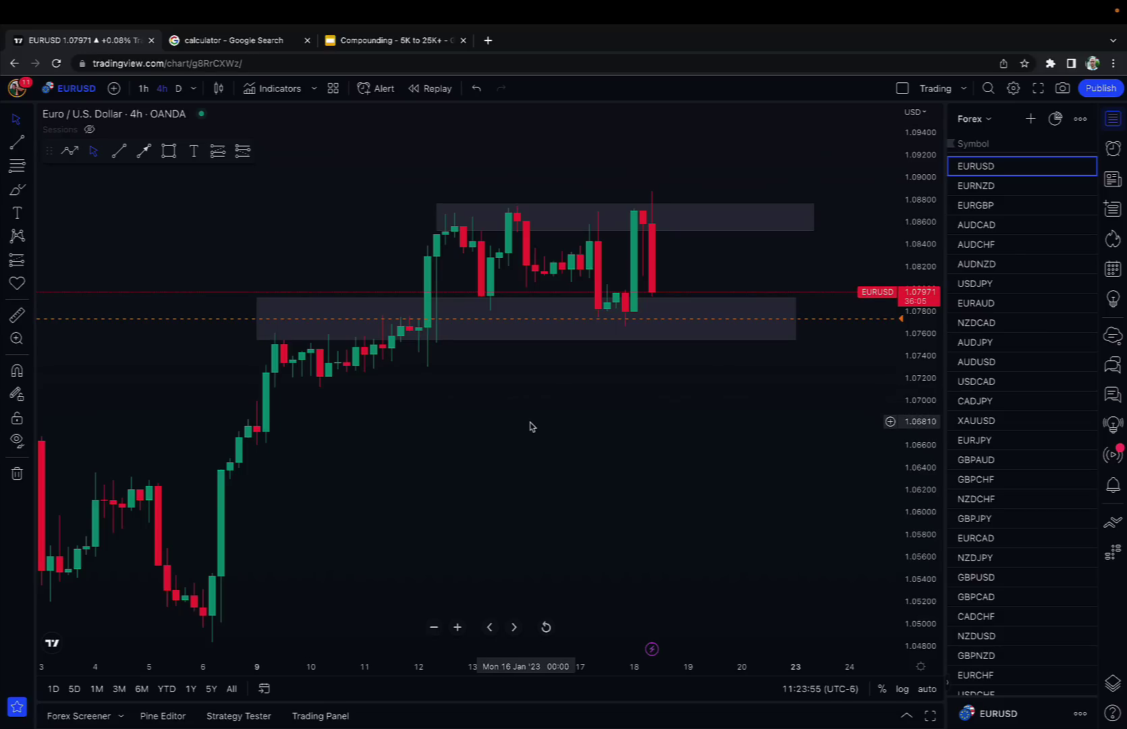
{"action": "type", "text": "EURUAS"}
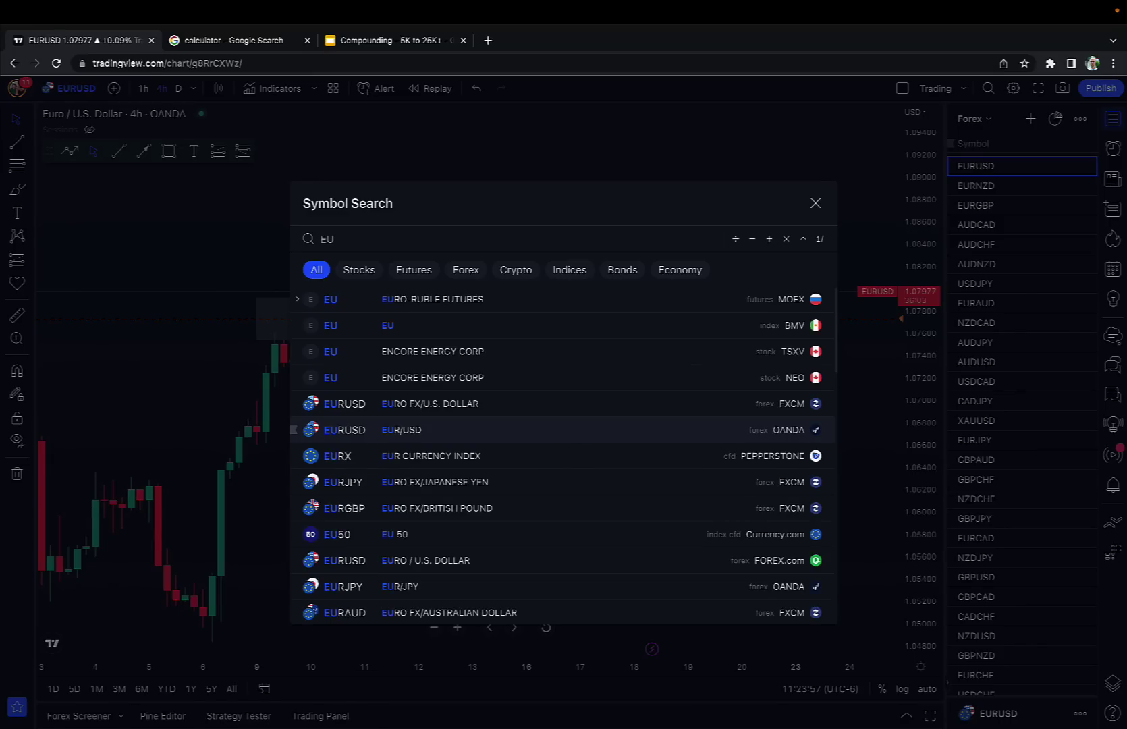
{"action": "key", "text": "BackSpace"}
{"action": "key", "text": "BackSpace"}
{"action": "type", "text": "SD"}
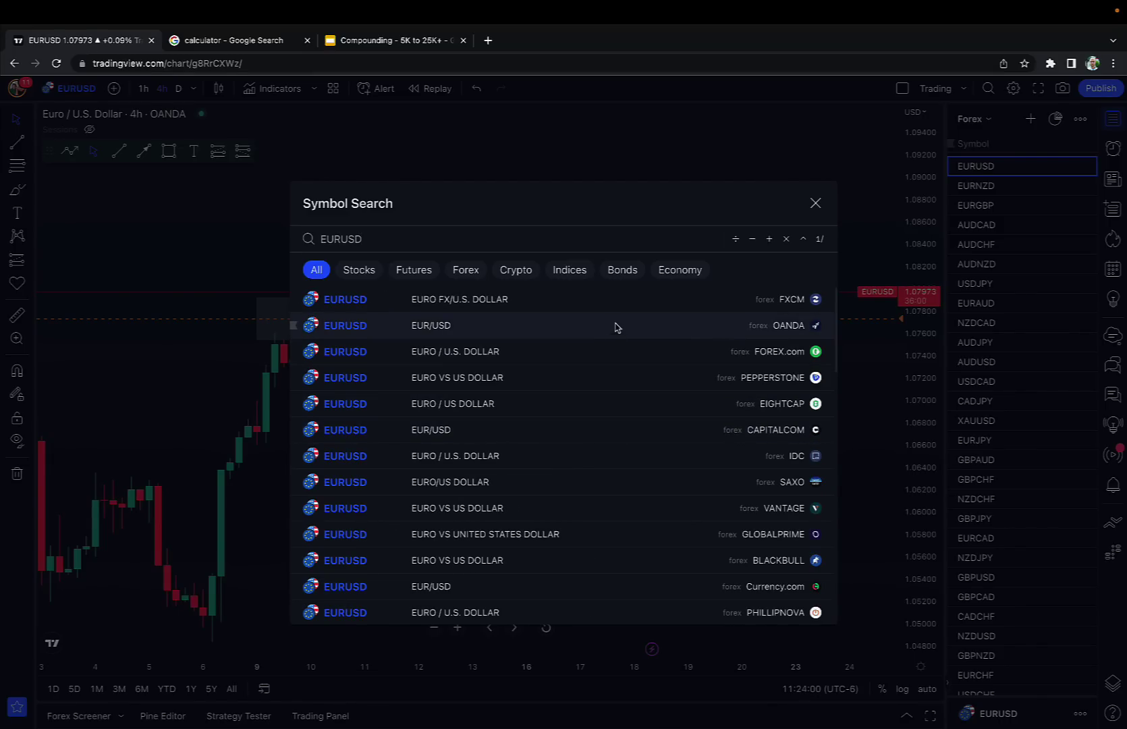
{"action": "key", "text": "Return"}
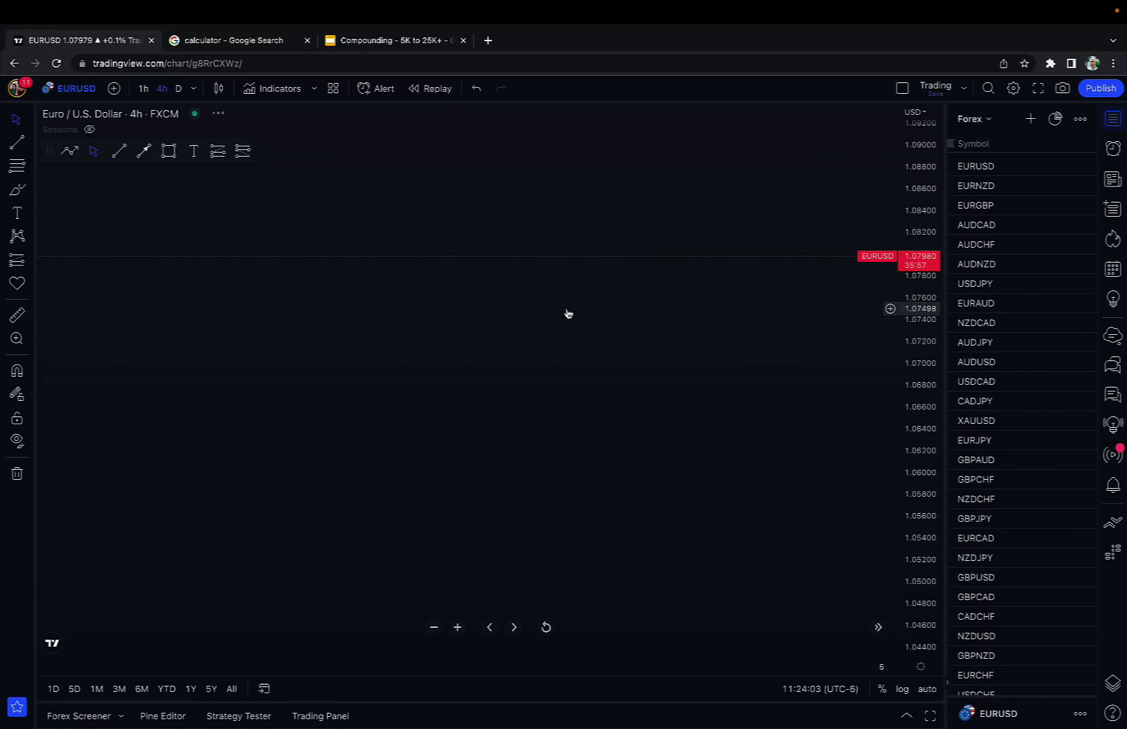
Start Bar Replay on the EURUSD 4-hour chart from about 20 July 2022.
{"action": "left_click", "coordinate": [432, 89]}
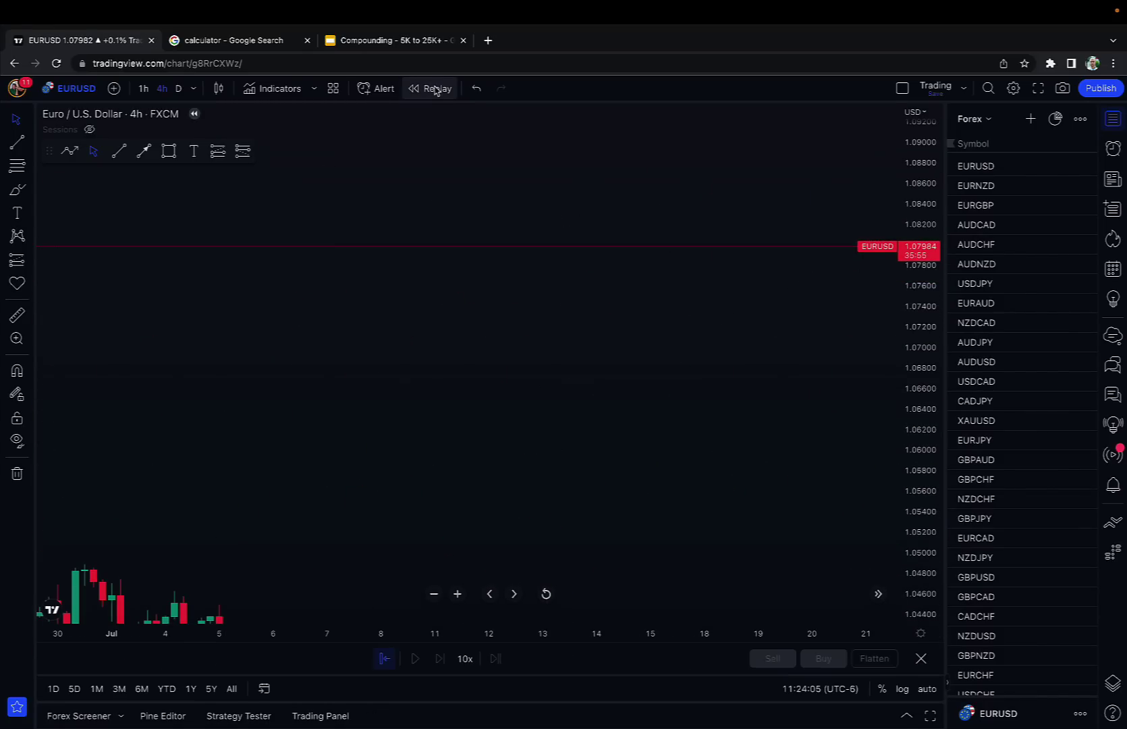
{"action": "left_click", "coordinate": [847, 378]}
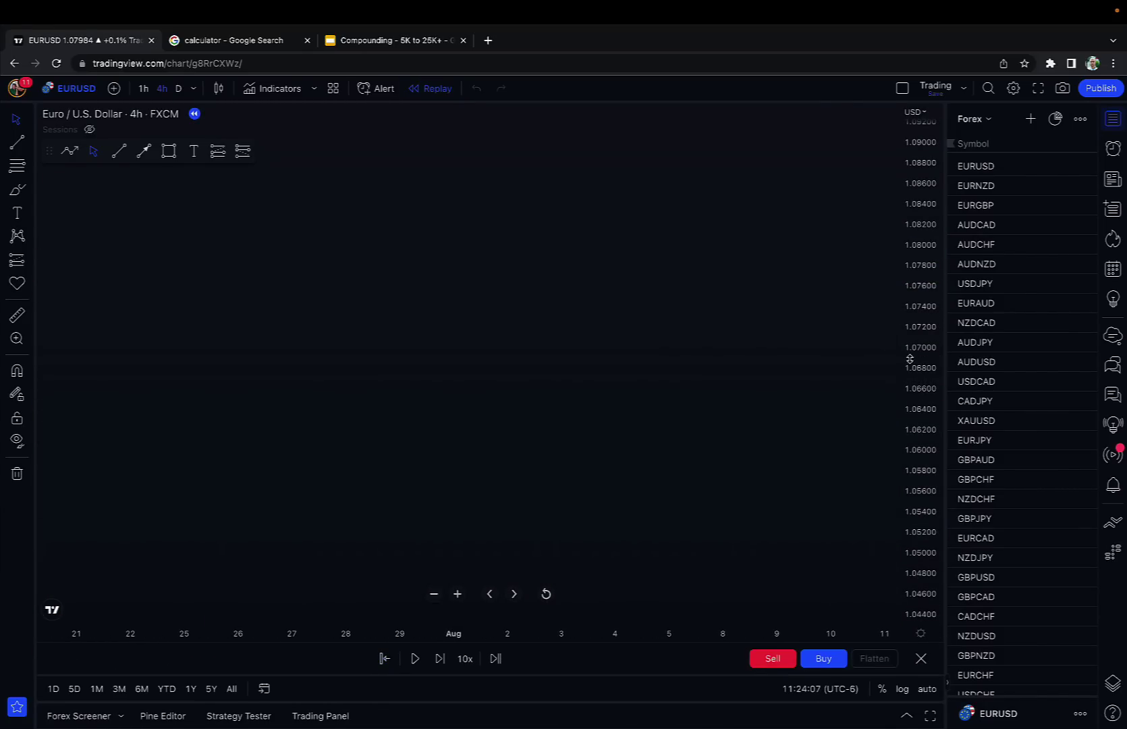
{"action": "scroll", "coordinate": [744, 348], "scroll_direction": "down", "scroll_amount": 5}
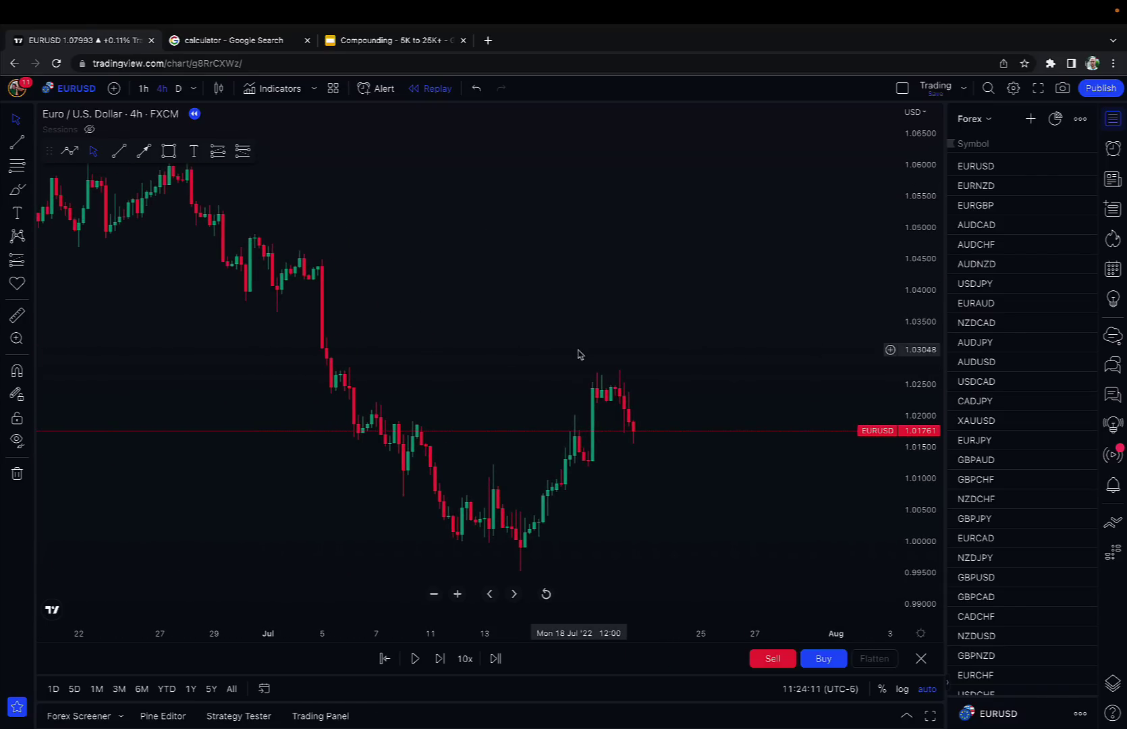
{"action": "scroll", "coordinate": [577, 353], "scroll_direction": "up", "scroll_amount": 1}
{"action": "scroll", "coordinate": [577, 353], "scroll_direction": "up", "scroll_amount": 2}
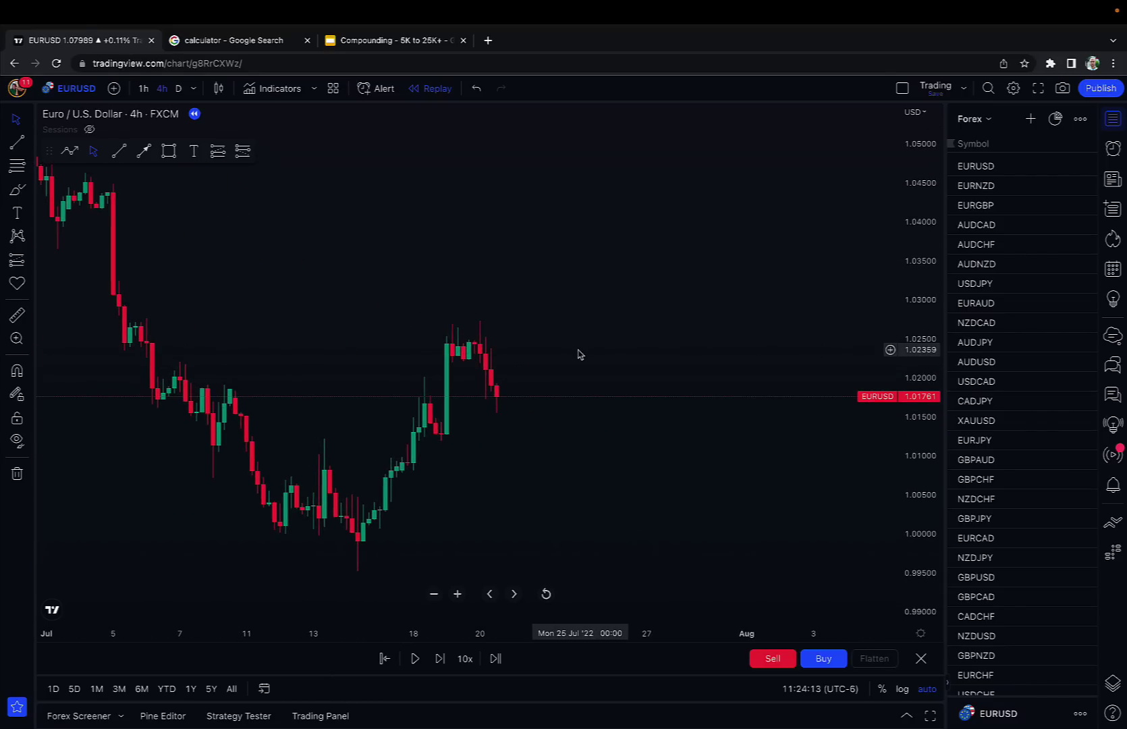
{"action": "scroll", "coordinate": [576, 354], "scroll_direction": "left", "scroll_amount": 3}
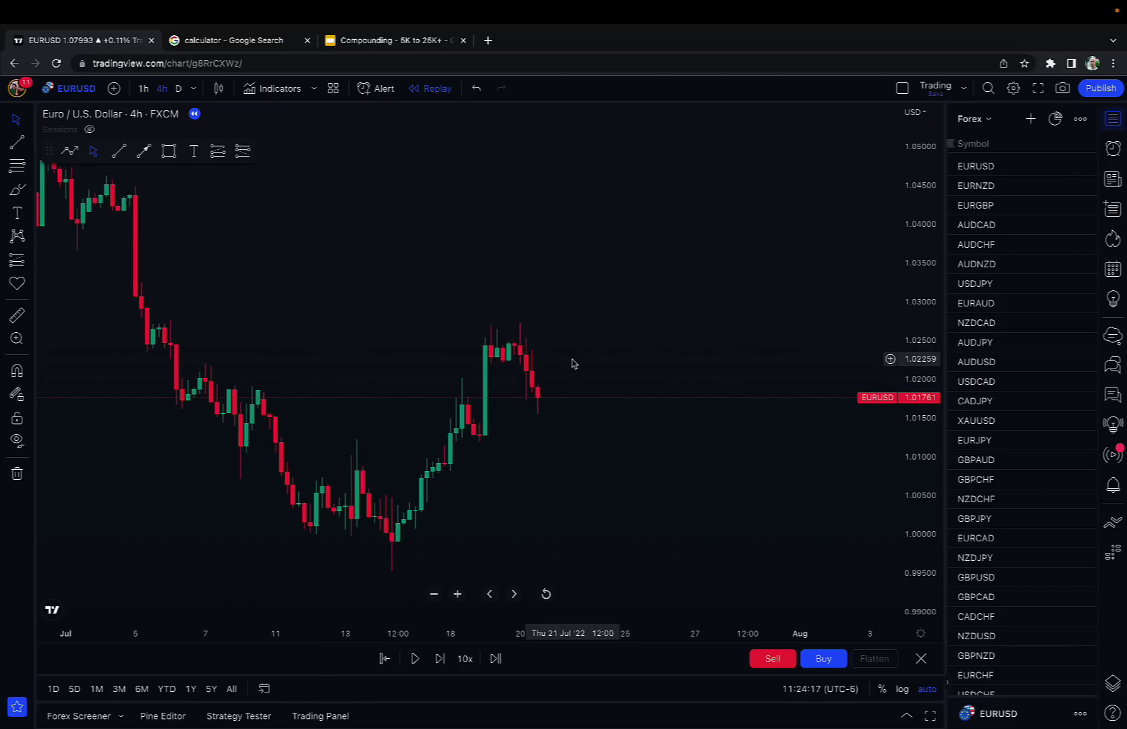
Draw a resistance rectangle over the July highs between about 1.0278 and 1.0231, extending from 5 July into early August 2022.
{"action": "scroll", "coordinate": [533, 265], "scroll_direction": "left", "scroll_amount": 3}
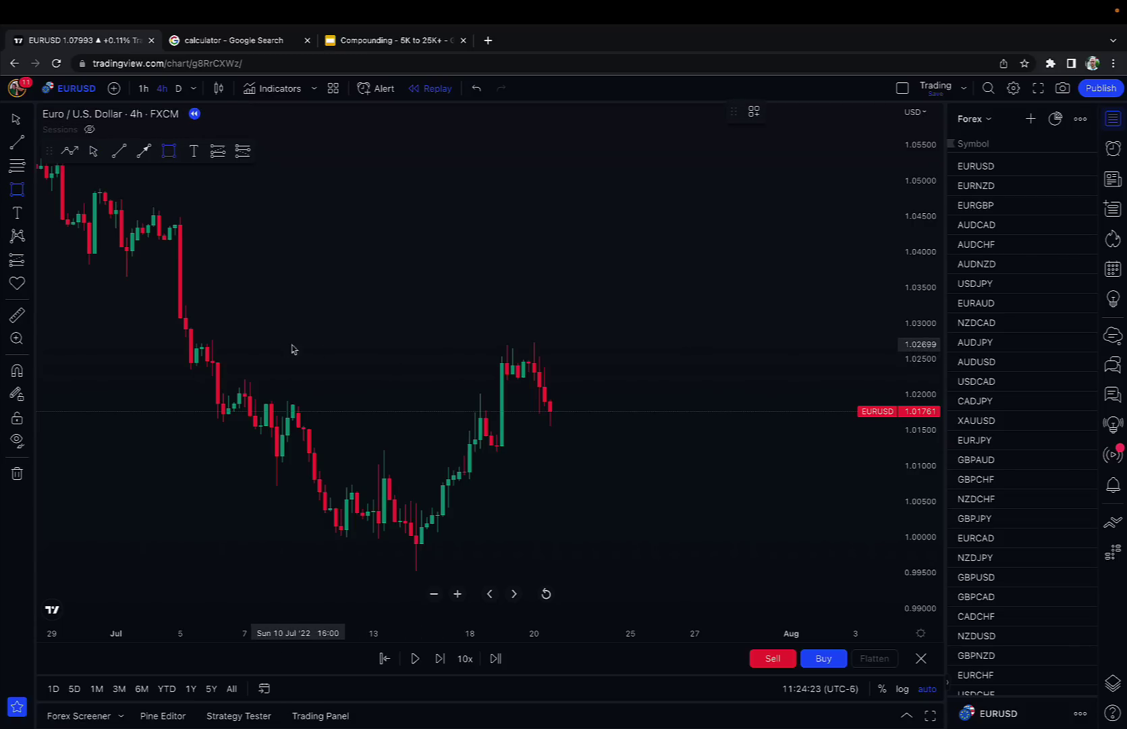
{"action": "left_click", "coordinate": [186, 342]}
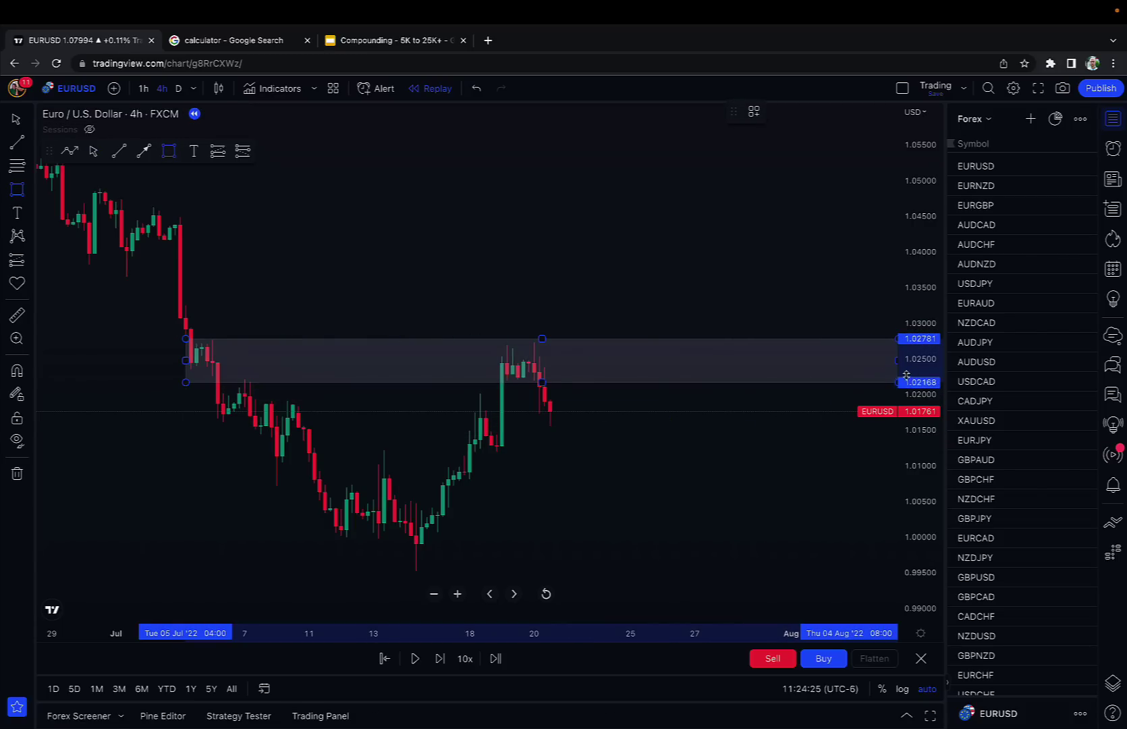
{"action": "left_click", "coordinate": [876, 372]}
{"action": "left_click", "coordinate": [748, 243]}
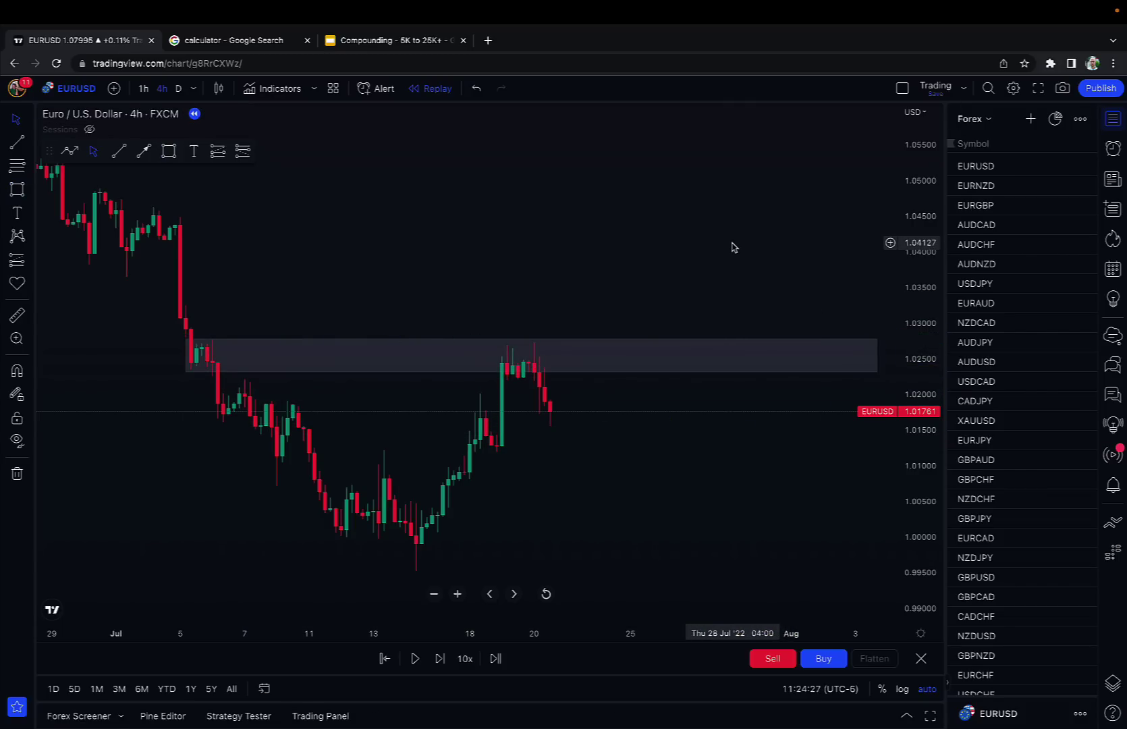
Play the replay forward several candles and place a short position with entry at 1.02493 and stop at 1.03246.
{"action": "scroll", "coordinate": [732, 246], "scroll_direction": "up", "scroll_amount": 1}
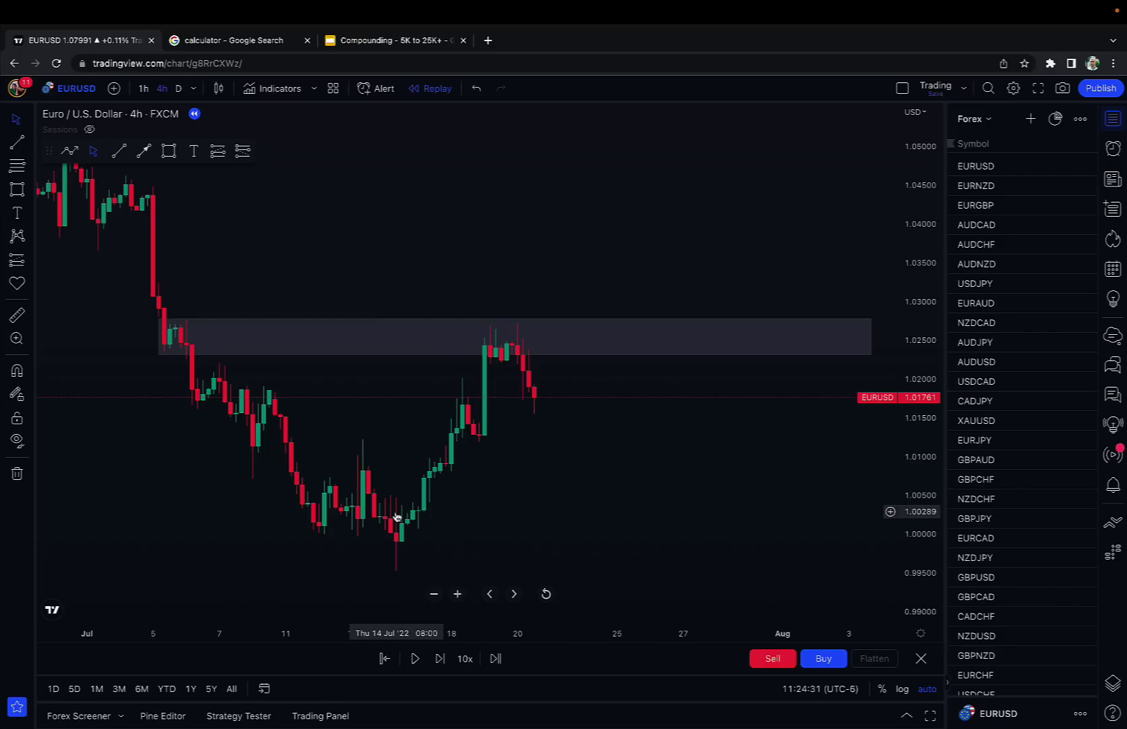
{"action": "left_click", "coordinate": [410, 659]}
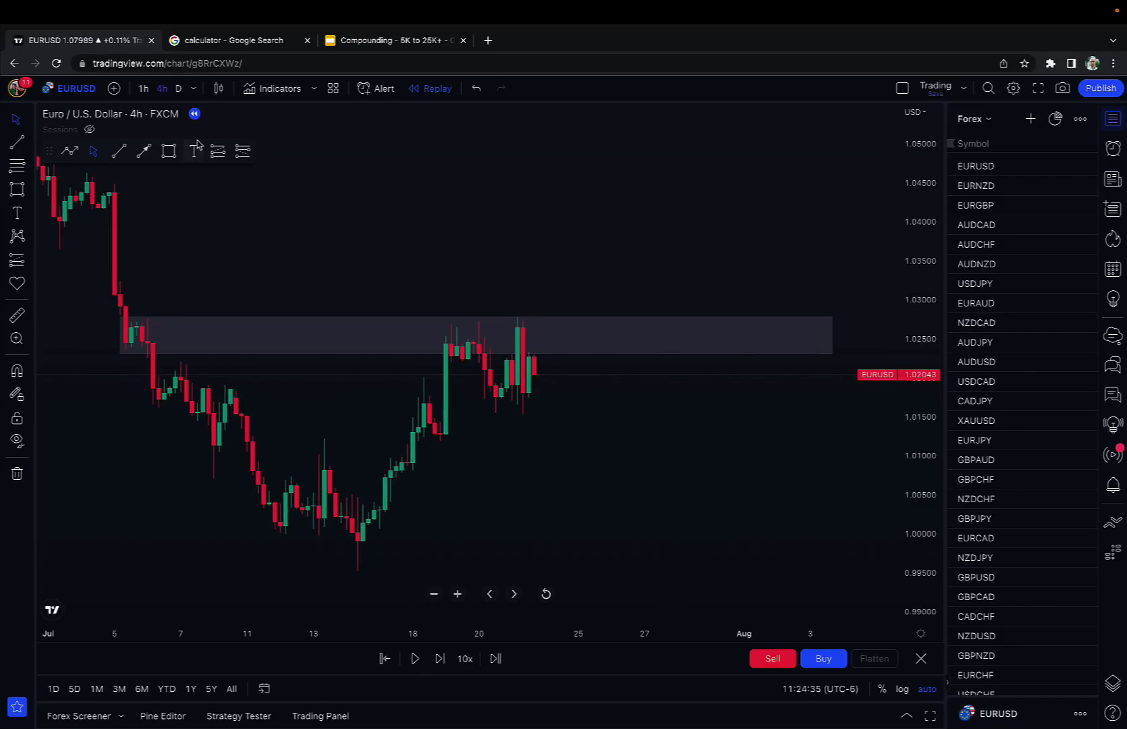
{"action": "left_click", "coordinate": [242, 152]}
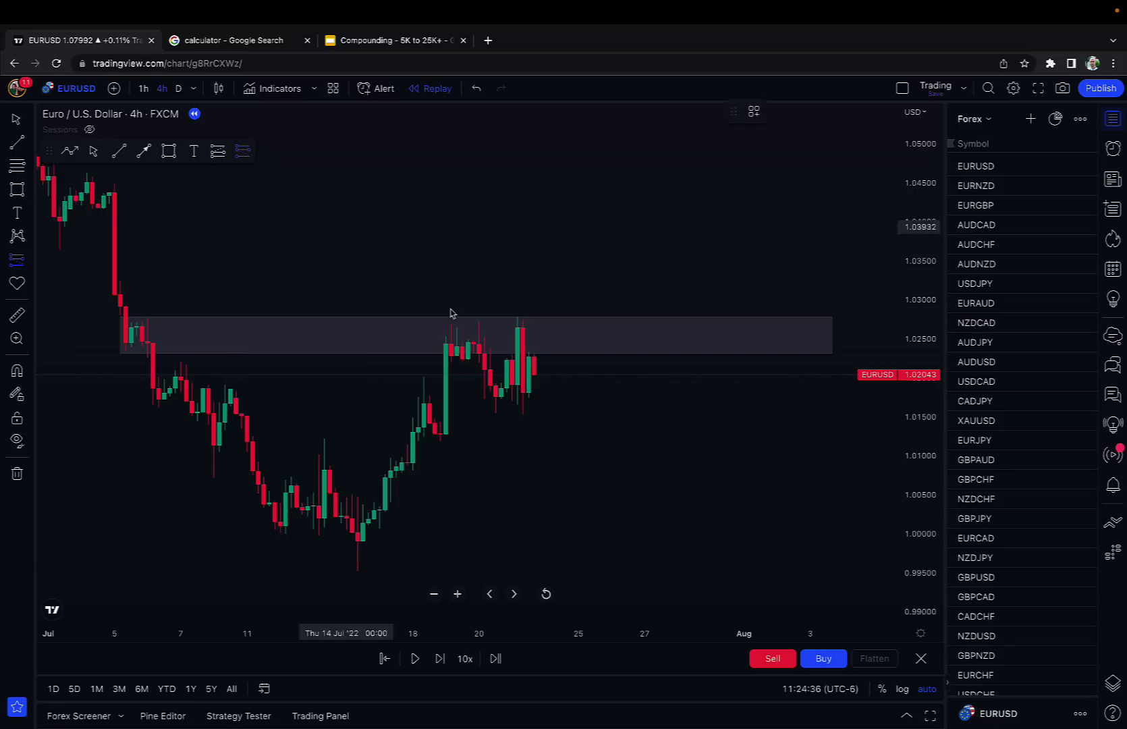
{"action": "left_click", "coordinate": [517, 338]}
{"action": "left_click_drag", "start_coordinate": [518, 255], "coordinate": [519, 281]}
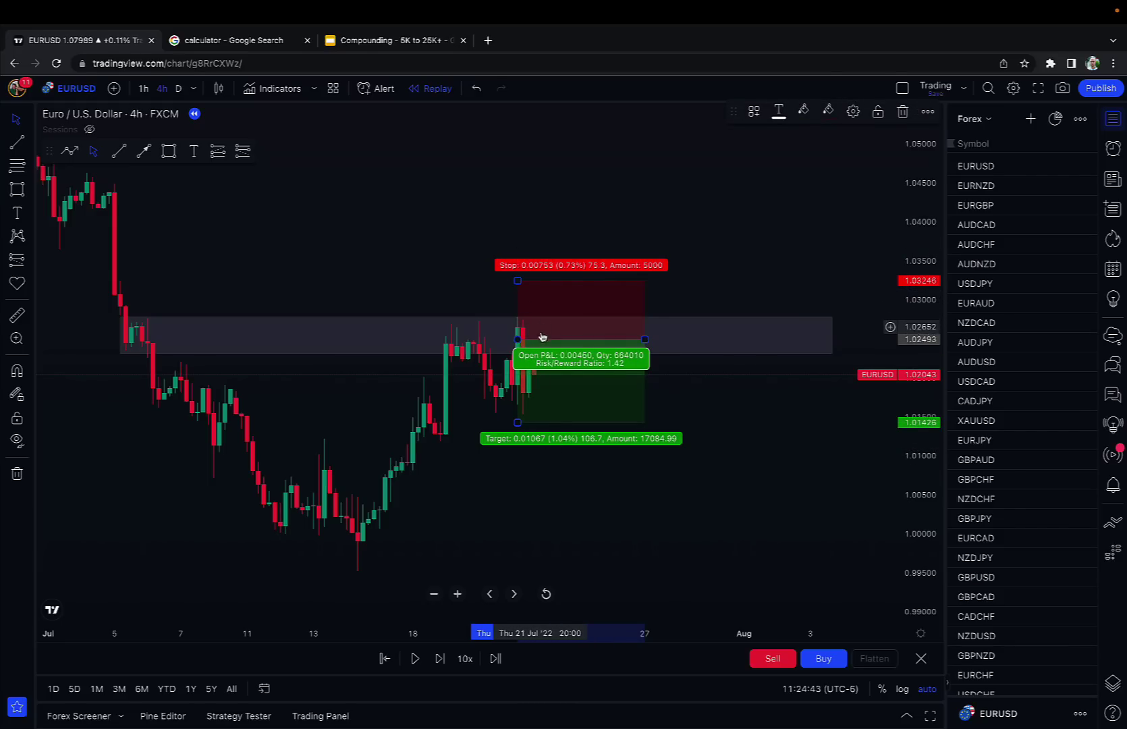
Set the short position's target to 1.01706 and narrow its width to end at the latest candle.
{"action": "left_click_drag", "start_coordinate": [517, 422], "coordinate": [516, 400]}
{"action": "left_click", "coordinate": [605, 458]}
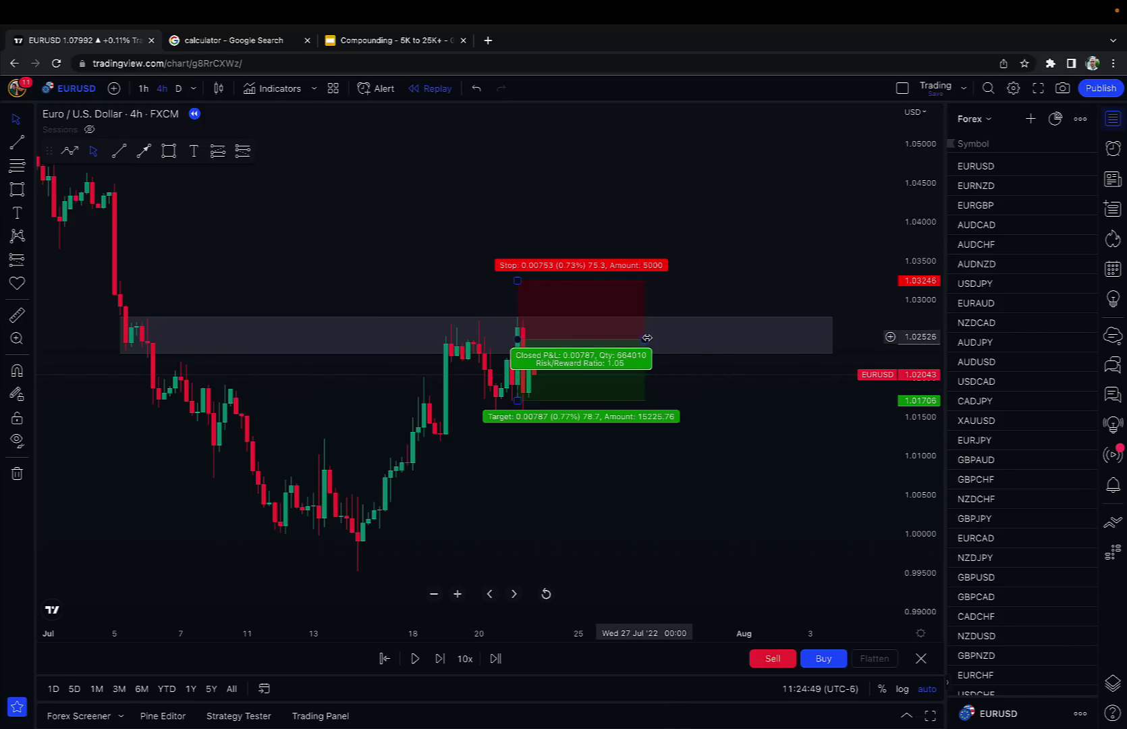
{"action": "left_click_drag", "start_coordinate": [648, 337], "coordinate": [540, 339]}
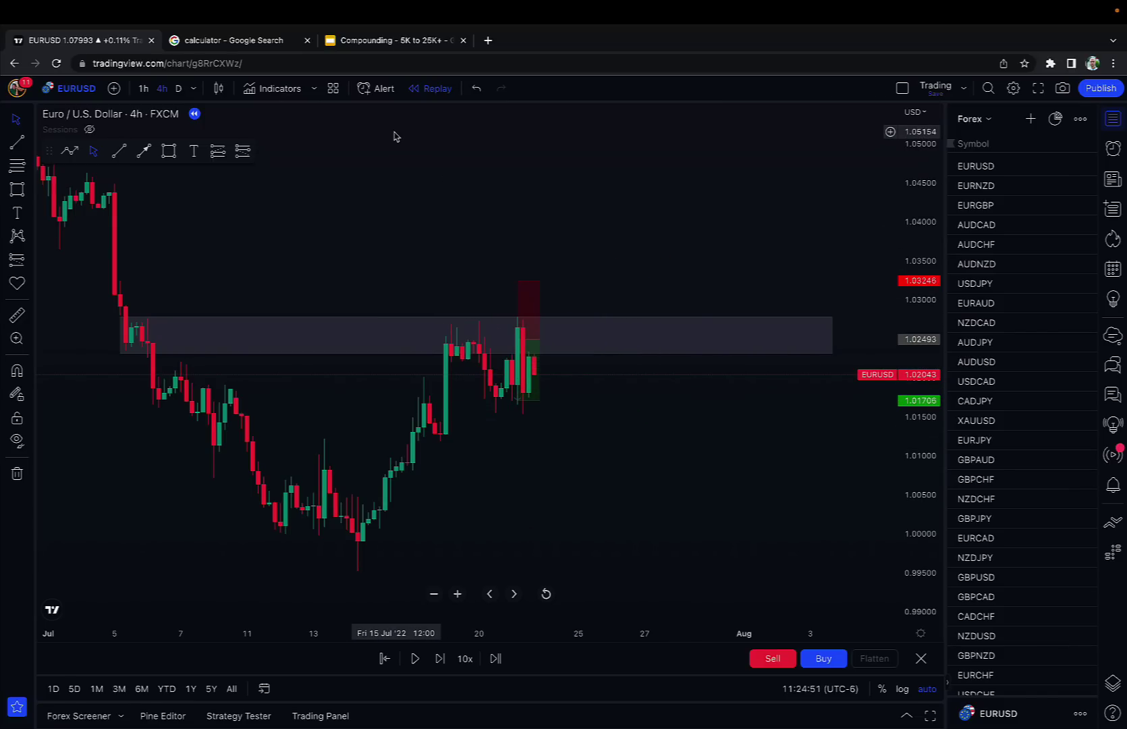
Switch to the Google calculator and multiply 1000 by 1.5.
{"action": "left_click", "coordinate": [224, 39]}
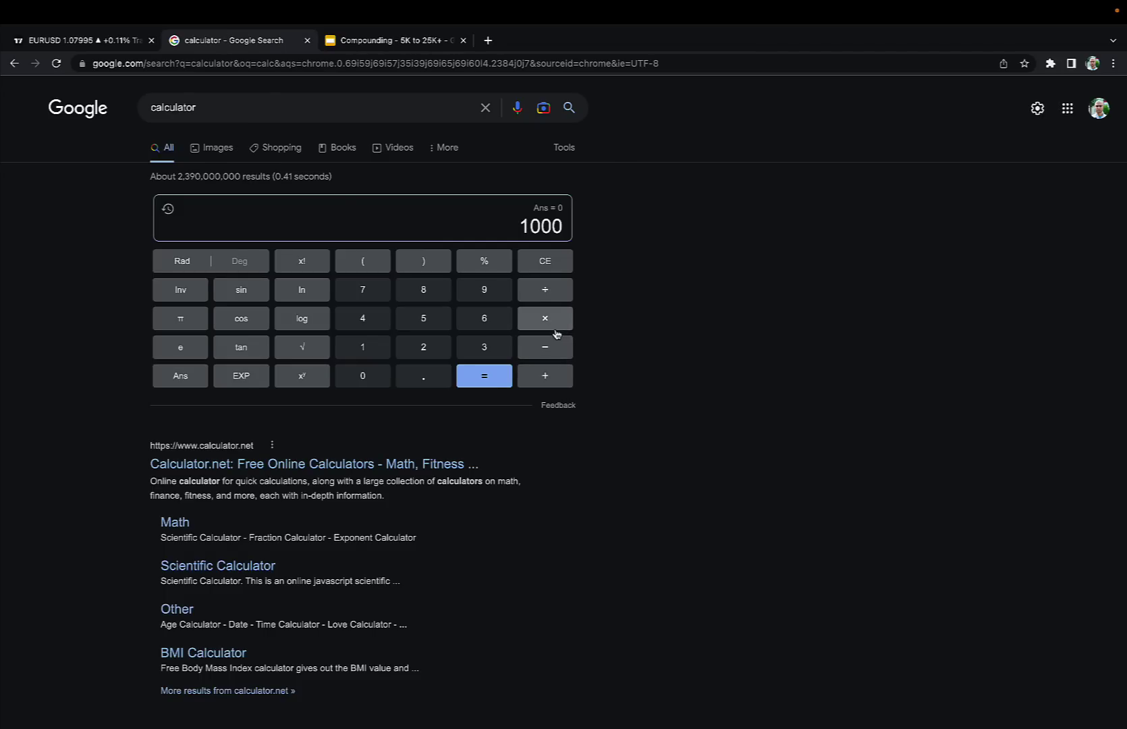
{"action": "left_click", "coordinate": [421, 377]}
{"action": "left_click", "coordinate": [483, 377]}
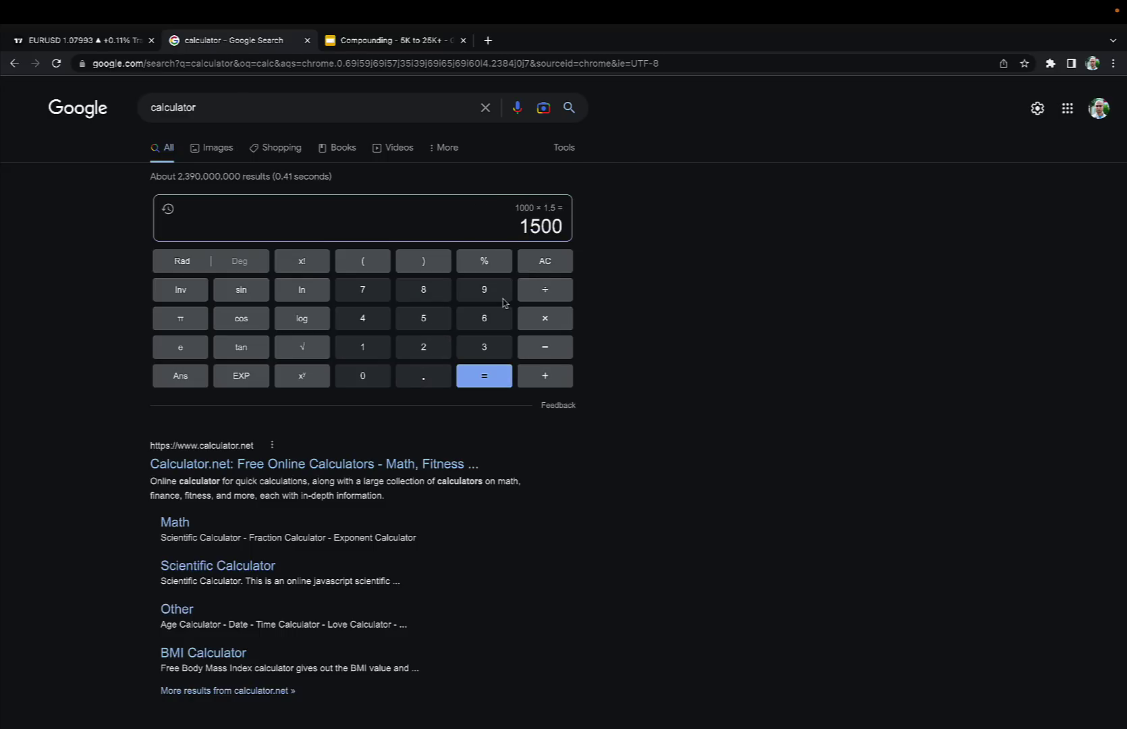
Switch back to TradingView, load the USDCAD chart from FXCM and start its replay from about 1 June 2021.
{"action": "left_click", "coordinate": [128, 40]}
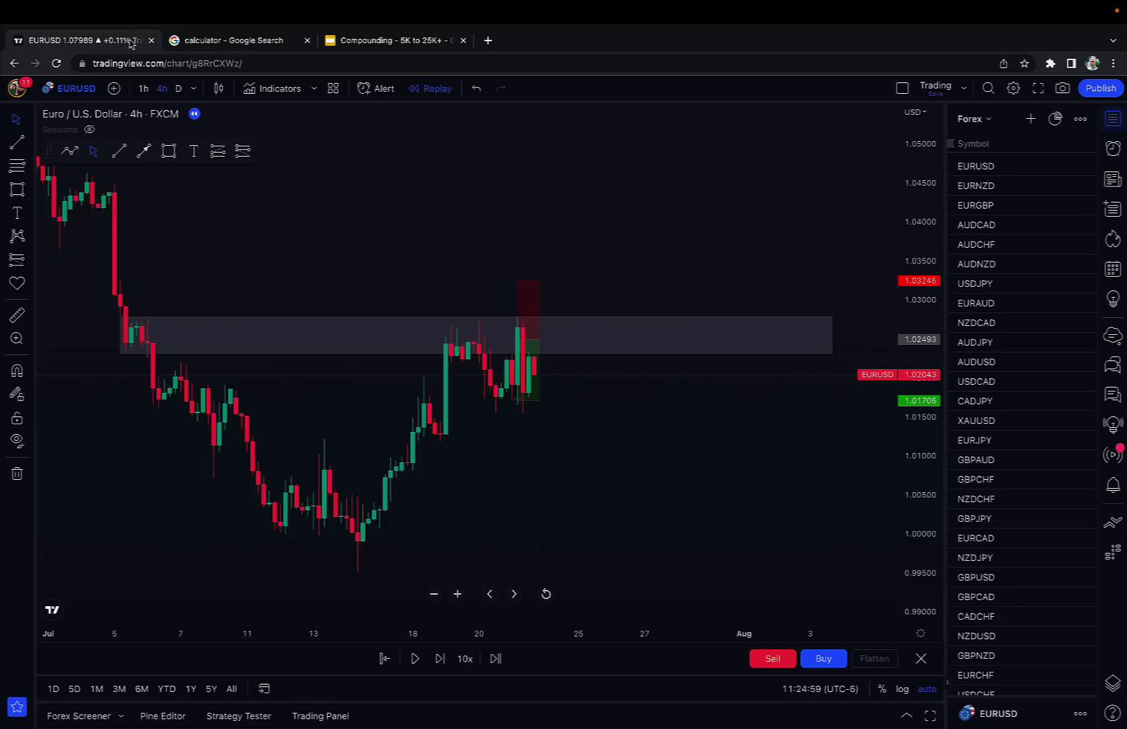
{"action": "key", "text": "Down"}
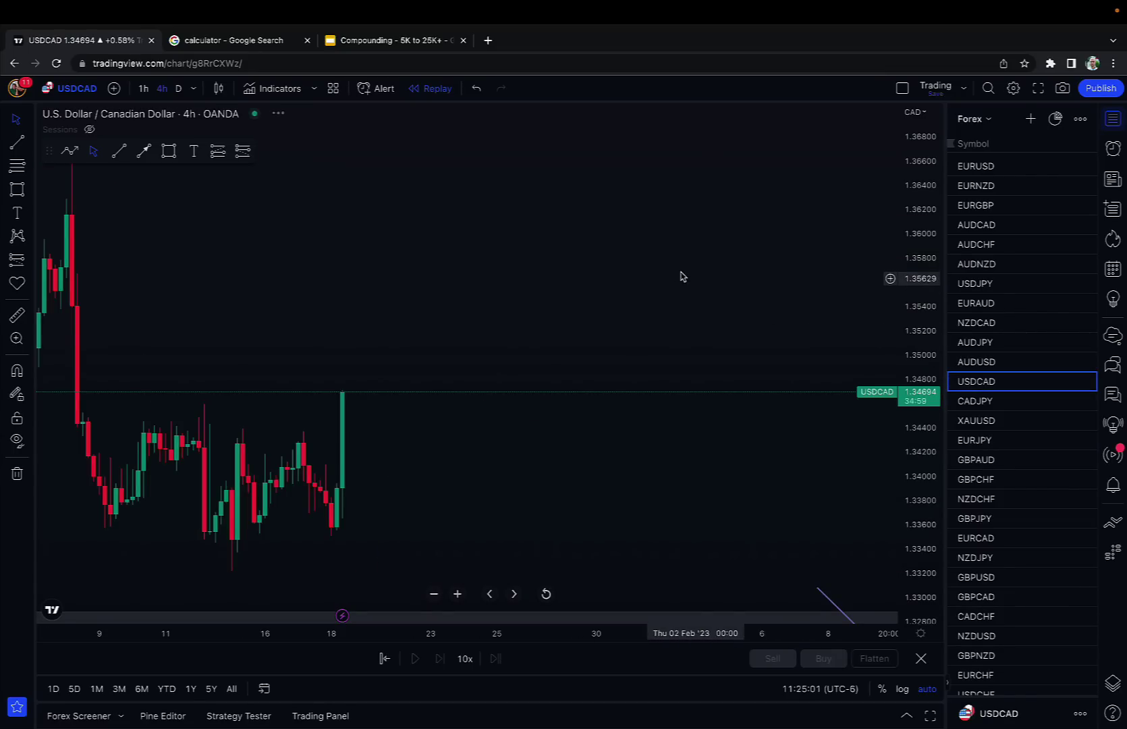
{"action": "type", "text": "USDCAD"}
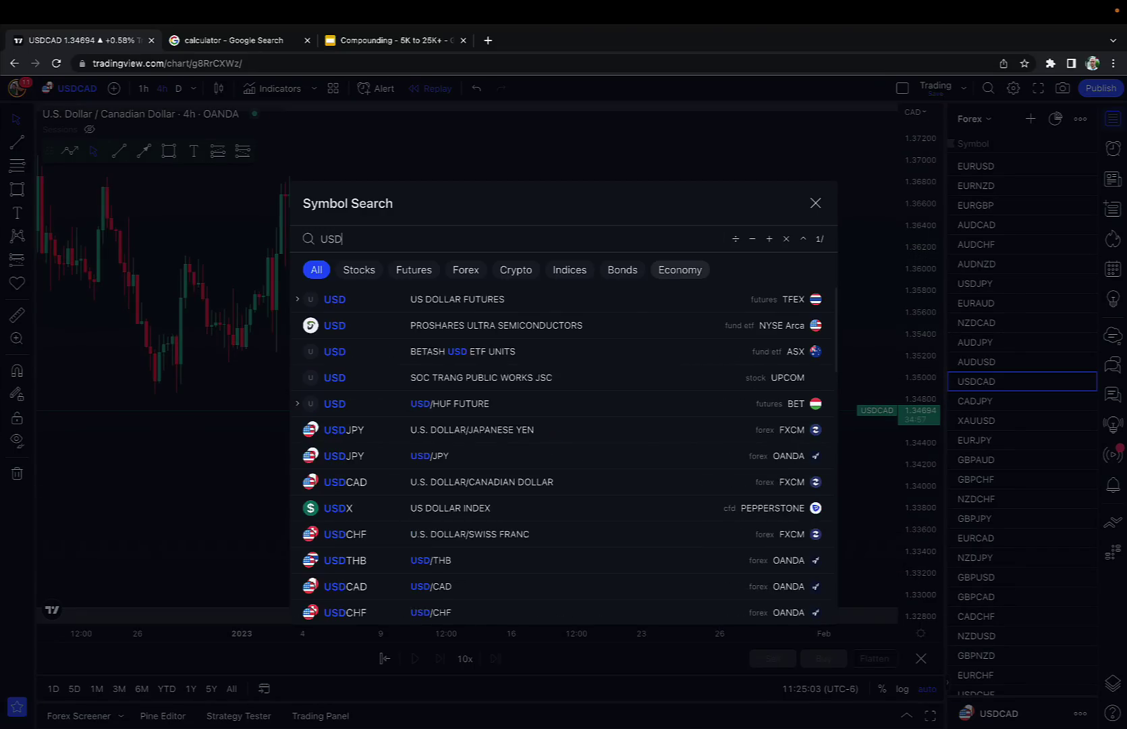
{"action": "left_click", "coordinate": [605, 296]}
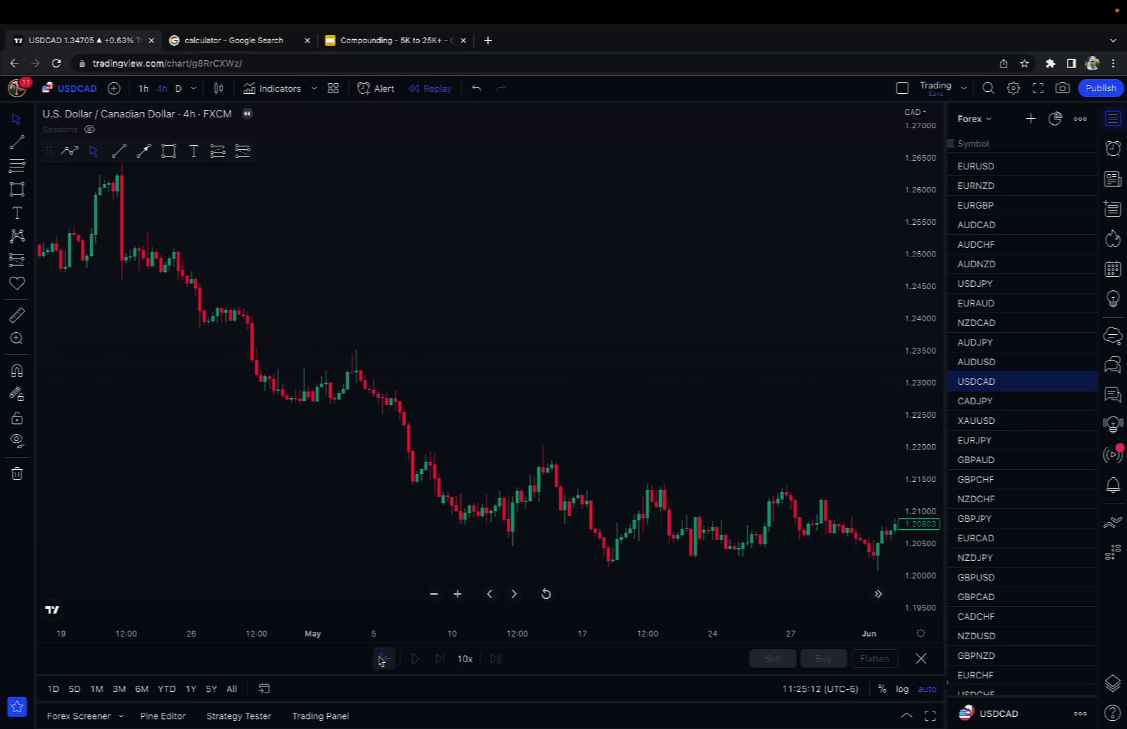
{"action": "left_click", "coordinate": [875, 479]}
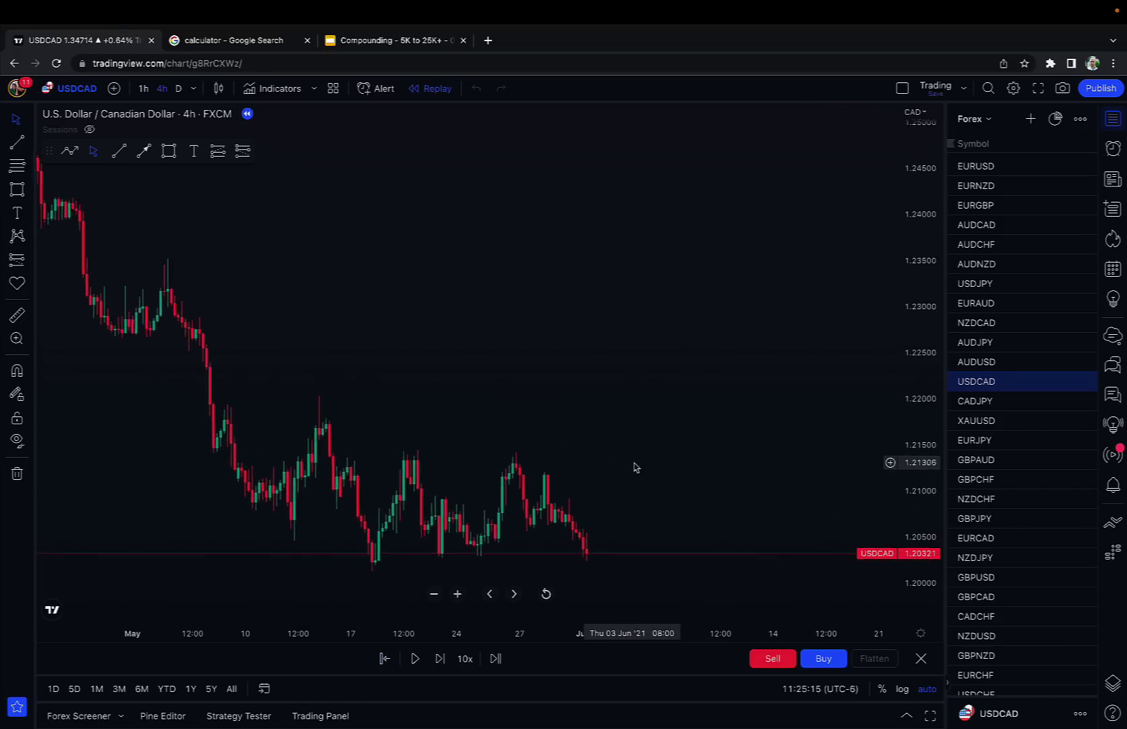
Draw a support rectangle under the USDCAD lows between about 1.2045 and 1.2019, from 17 May to about 14 June 2021.
{"action": "left_click", "coordinate": [168, 151]}
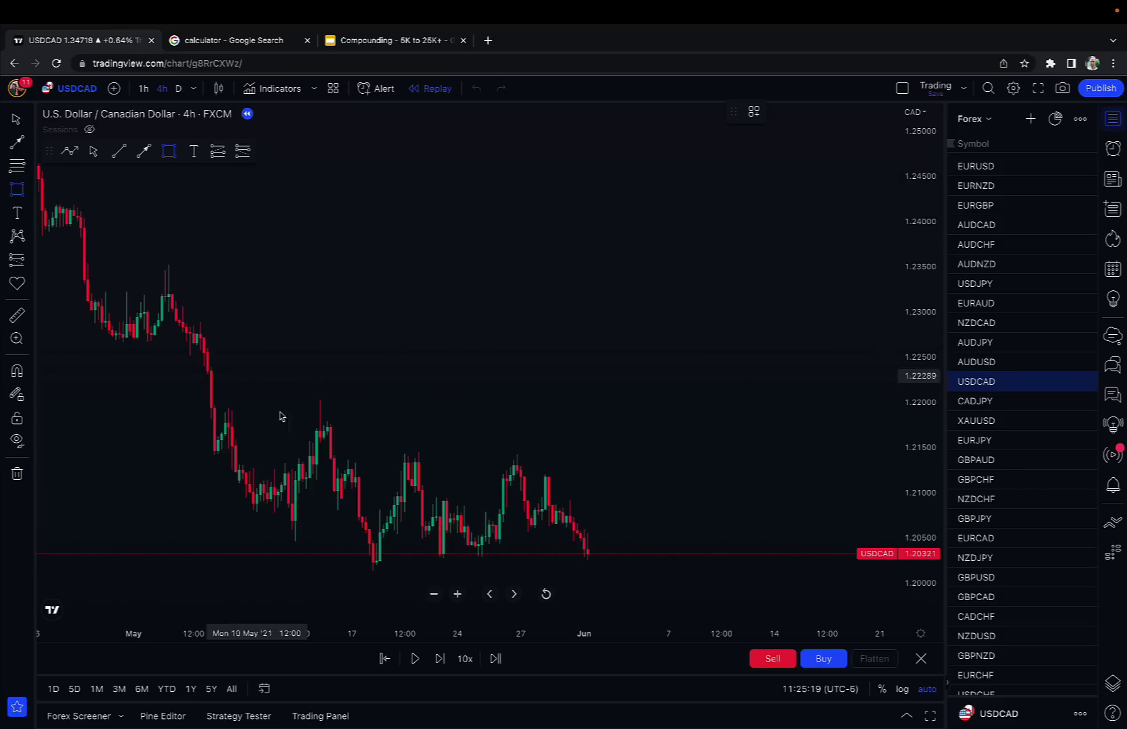
{"action": "left_click", "coordinate": [351, 553]}
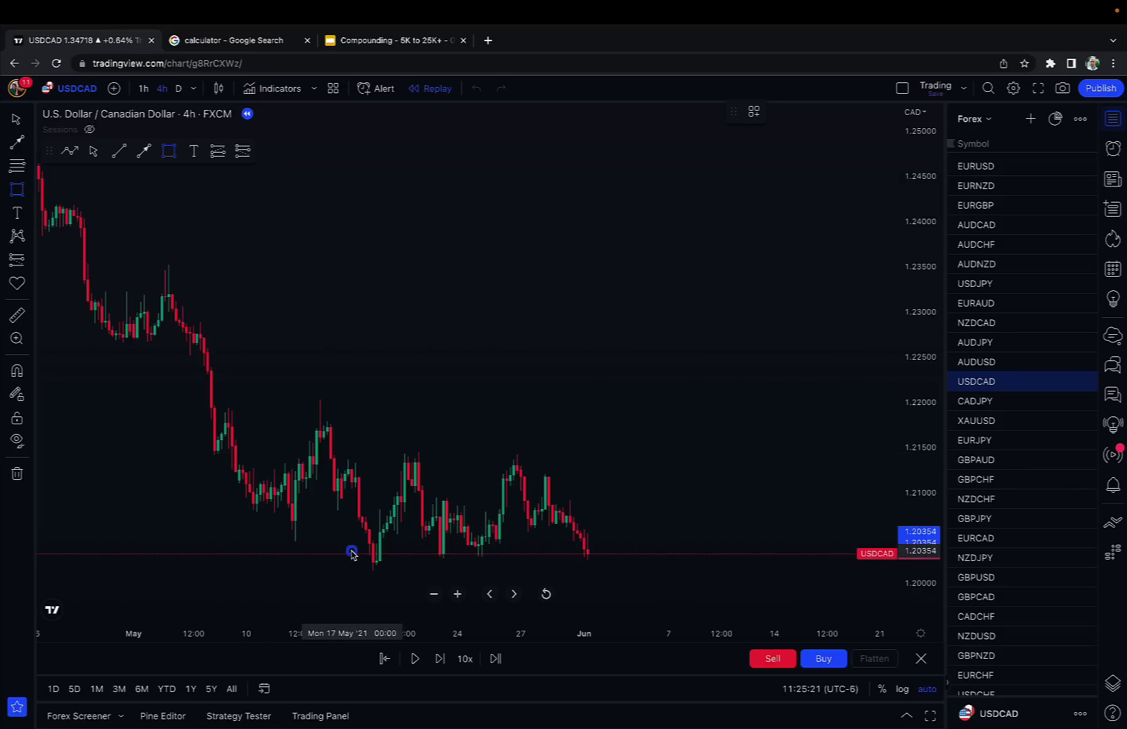
{"action": "left_click", "coordinate": [781, 565]}
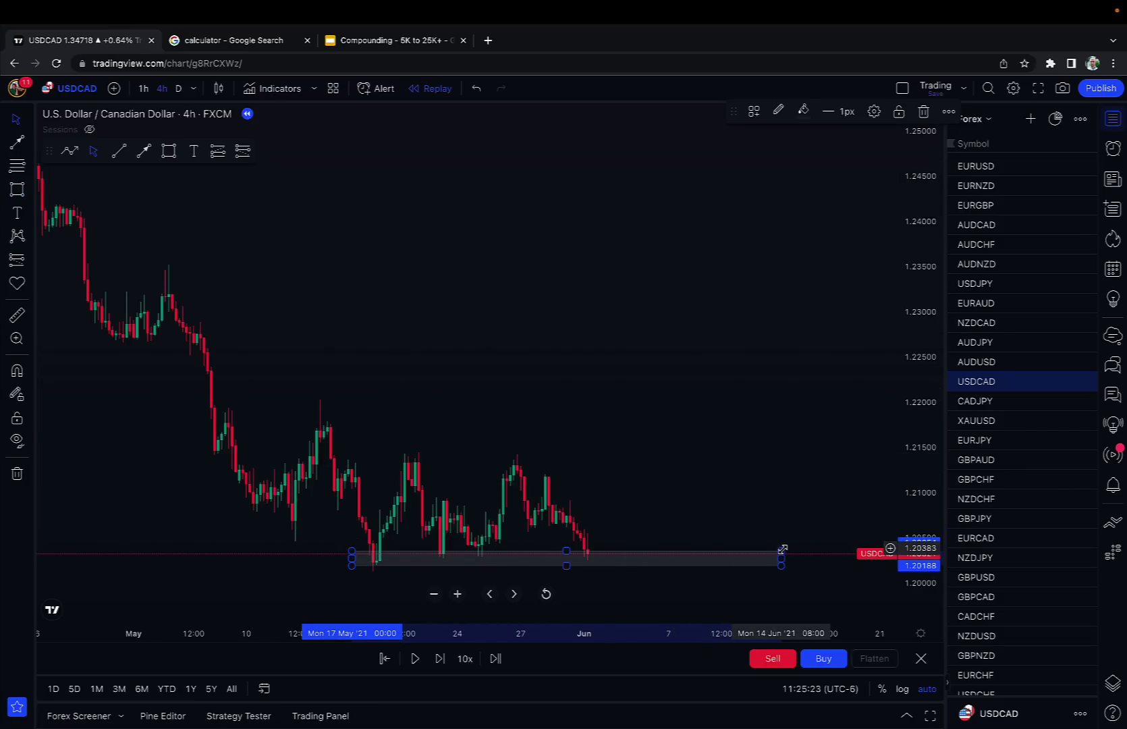
{"action": "left_click", "coordinate": [676, 397]}
{"action": "scroll", "coordinate": [472, 232], "scroll_direction": "down", "scroll_amount": 1}
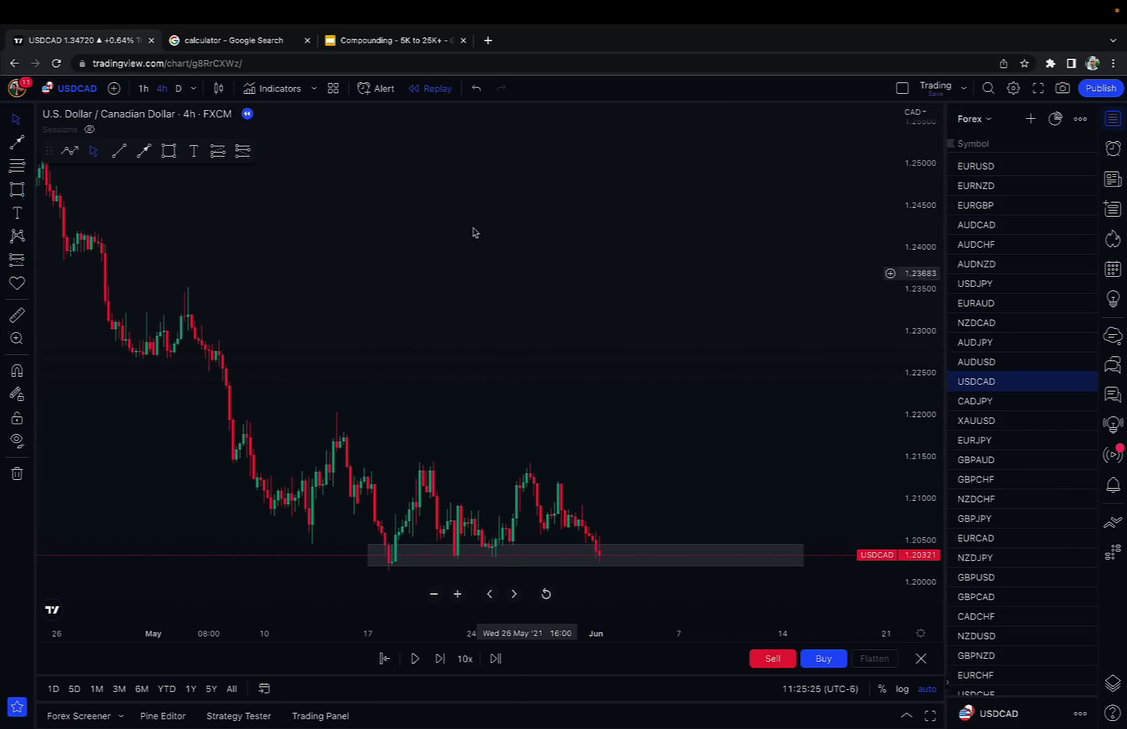
Draw a resistance rectangle on USDCAD between about 1.2202 and 1.2153, from 6 May to about 21 June 2021.
{"action": "left_click", "coordinate": [229, 412]}
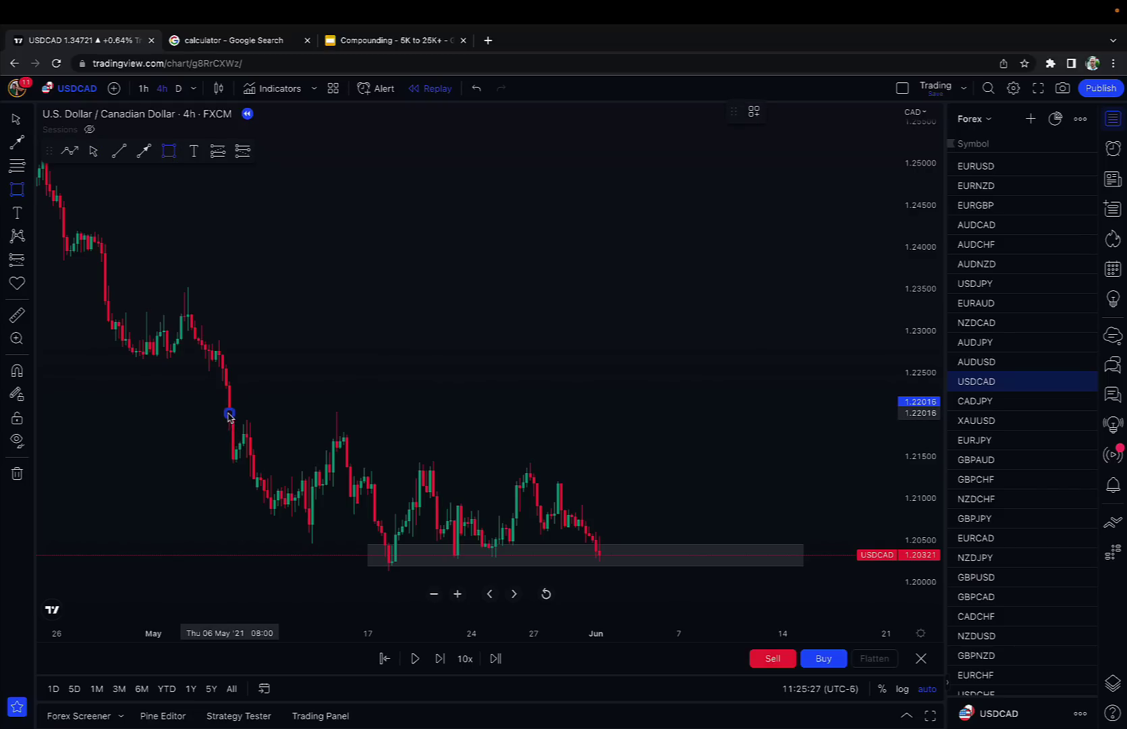
{"action": "left_click", "coordinate": [889, 452]}
{"action": "key", "text": "alt+h"}
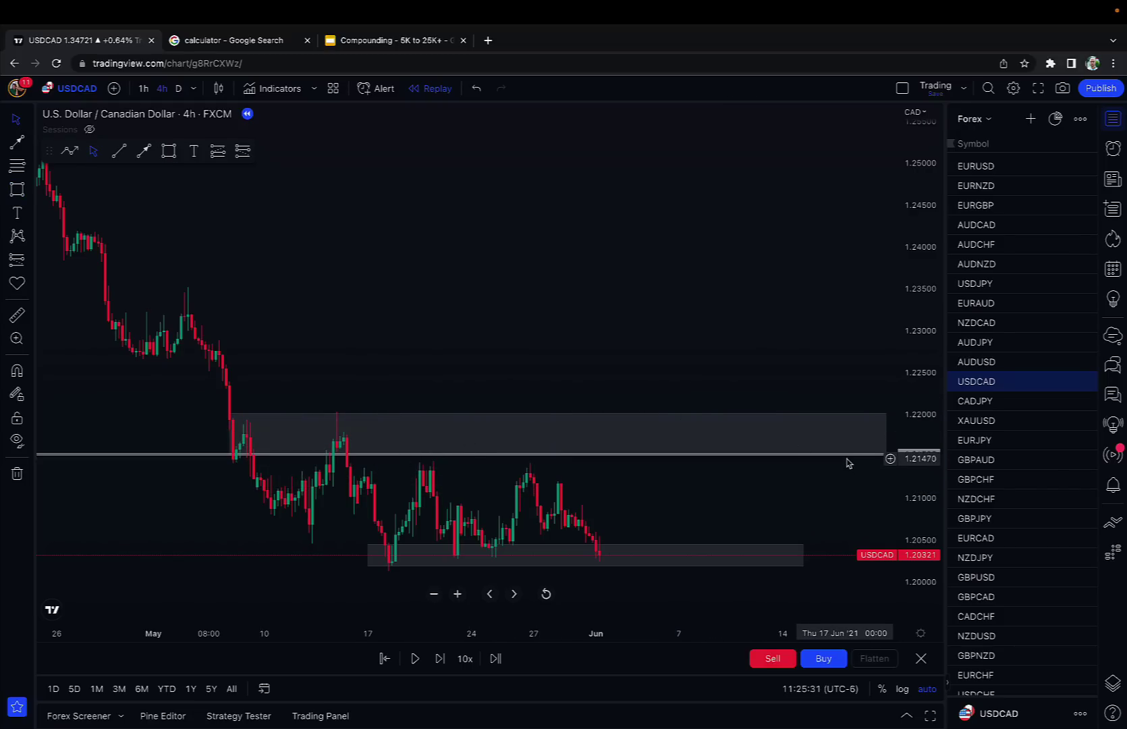
{"action": "key", "text": "ctrl+z"}
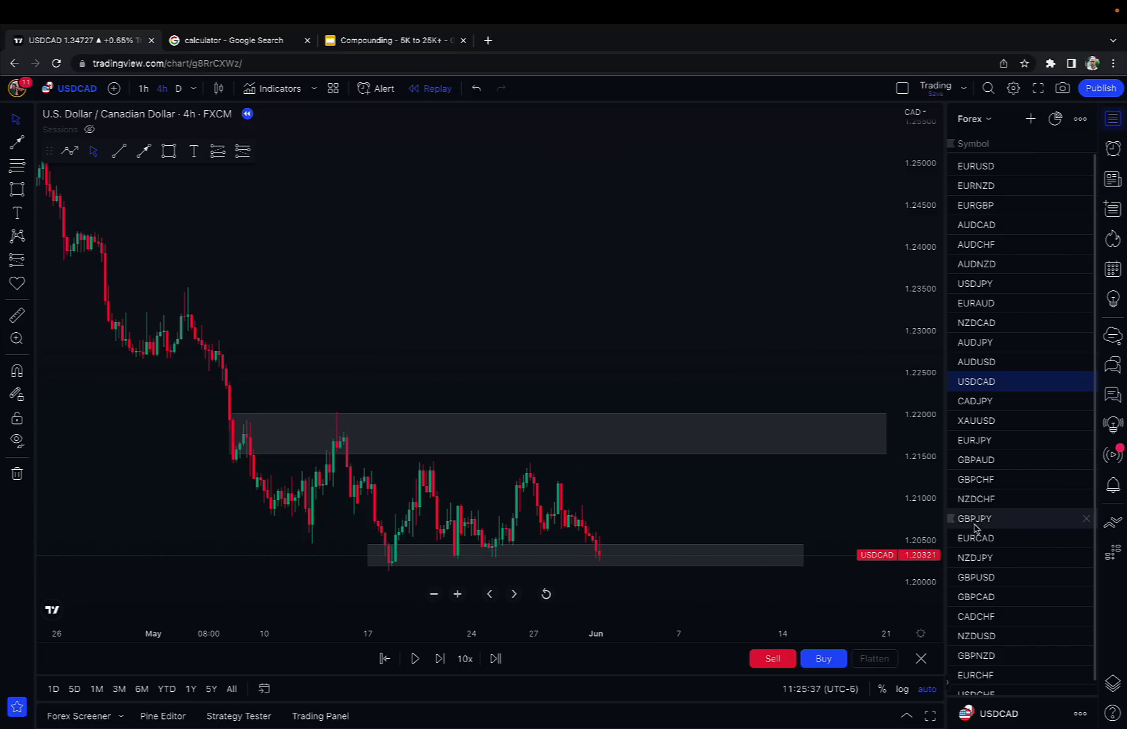
{"action": "left_click_drag", "start_coordinate": [911, 545], "coordinate": [911, 431]}
{"action": "left_click_drag", "start_coordinate": [830, 556], "coordinate": [782, 332]}
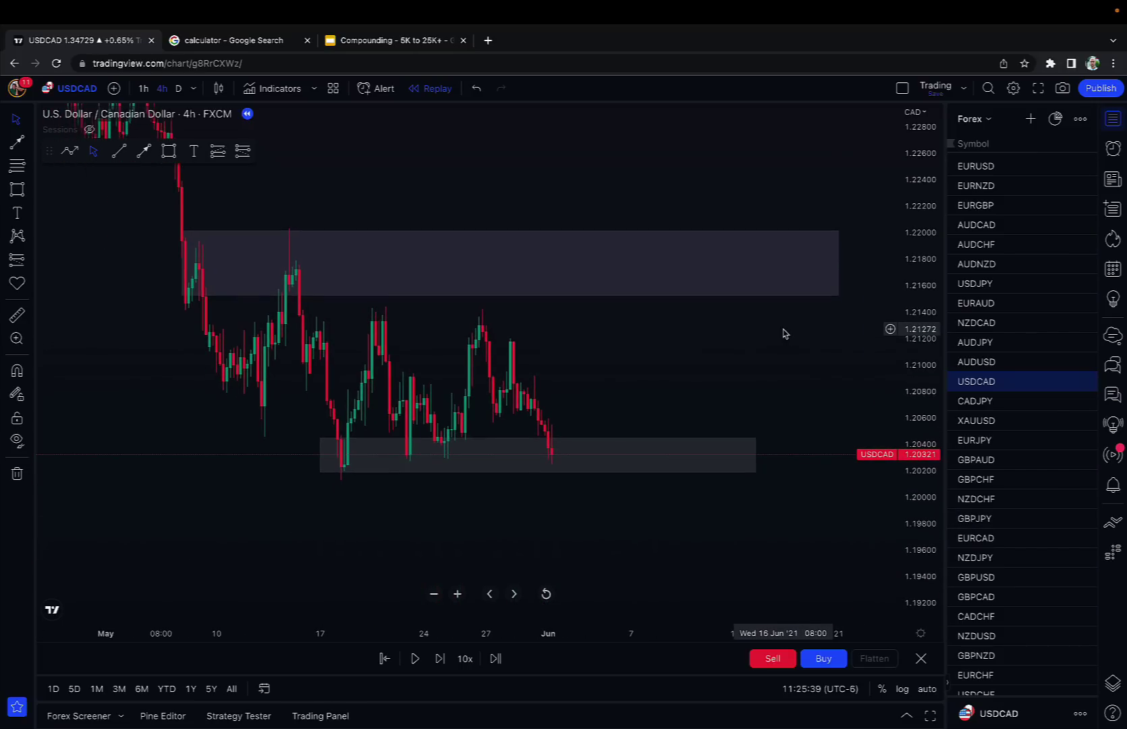
Place a long position on the last USDCAD candle at entry 1.20310, with target 1.21104 and stop 1.19560.
{"action": "scroll", "coordinate": [676, 370], "scroll_direction": "up", "scroll_amount": 3}
{"action": "scroll", "coordinate": [677, 370], "scroll_direction": "down", "scroll_amount": 2}
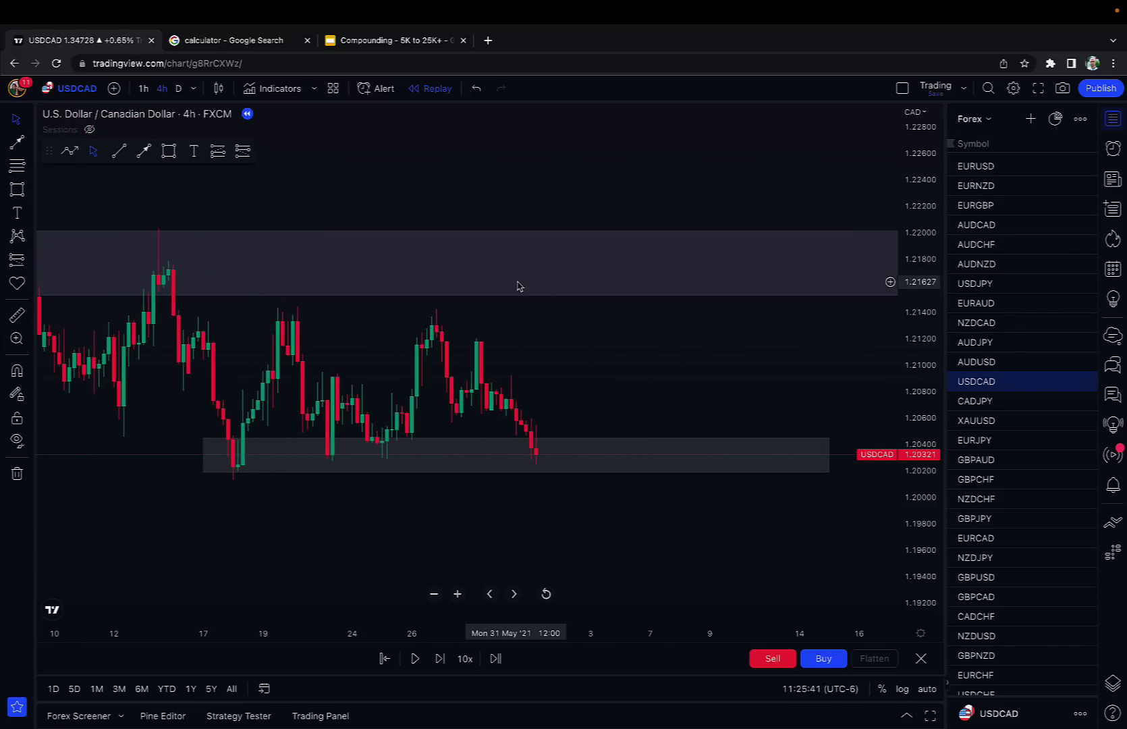
{"action": "left_click", "coordinate": [226, 154]}
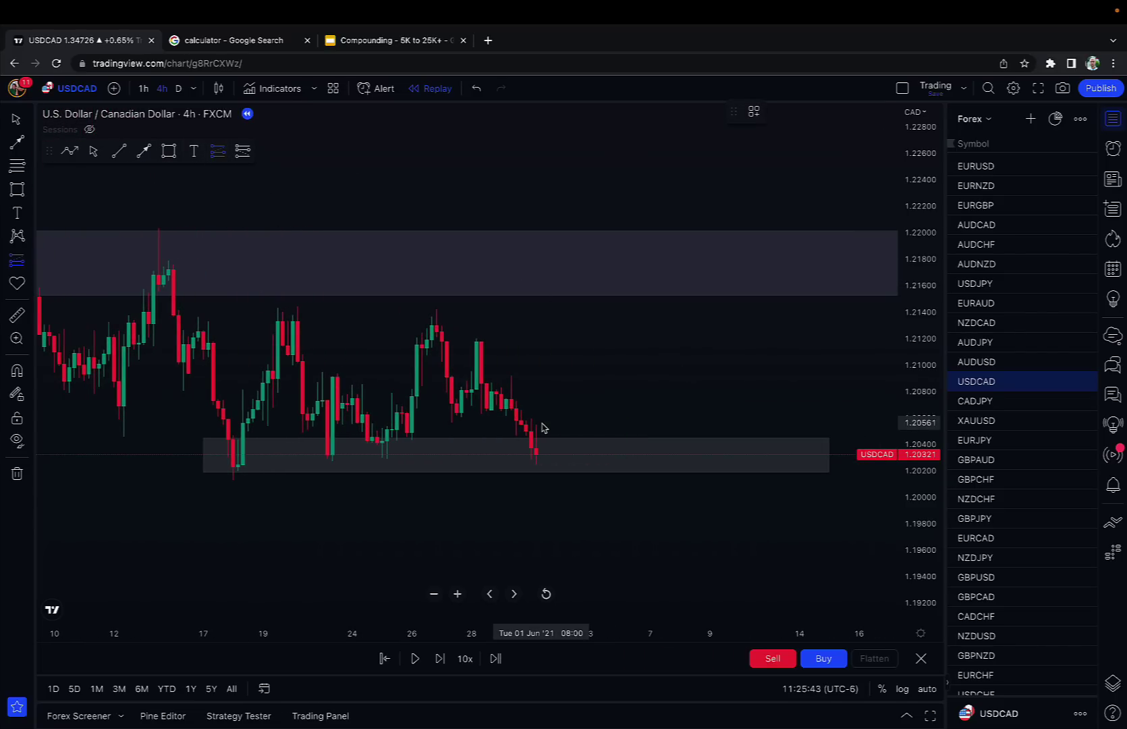
{"action": "left_click", "coordinate": [535, 456]}
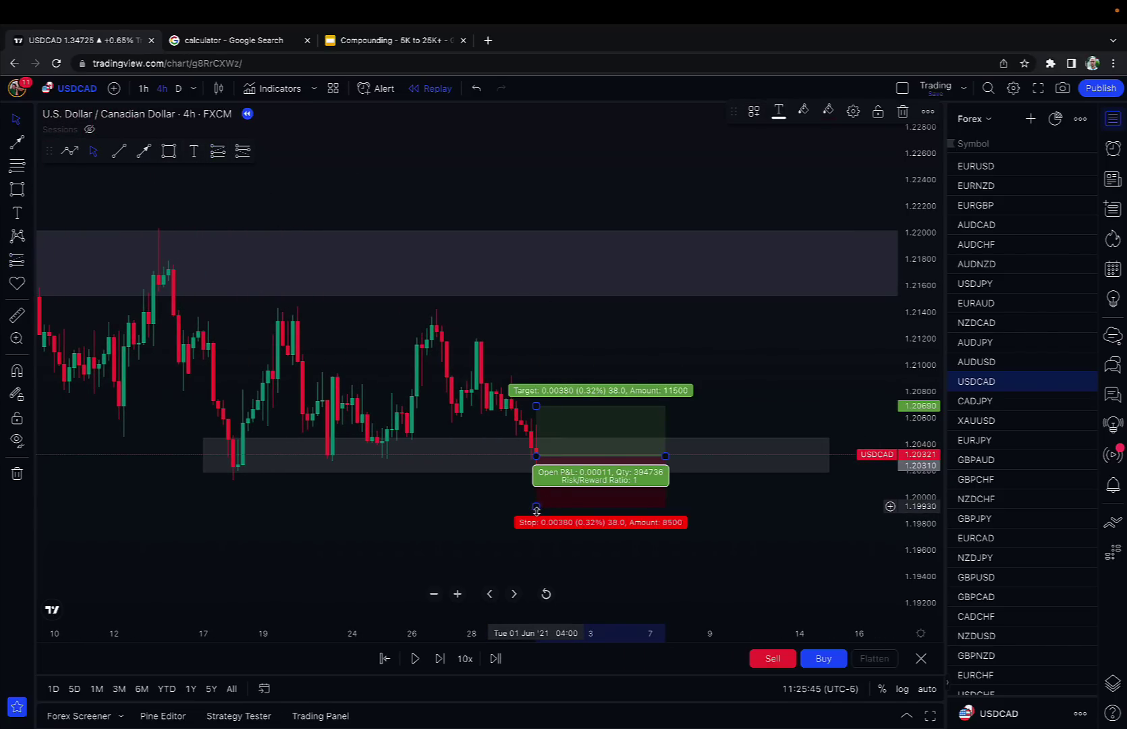
{"action": "left_click_drag", "start_coordinate": [537, 509], "coordinate": [537, 532]}
{"action": "left_click_drag", "start_coordinate": [536, 405], "coordinate": [536, 351]}
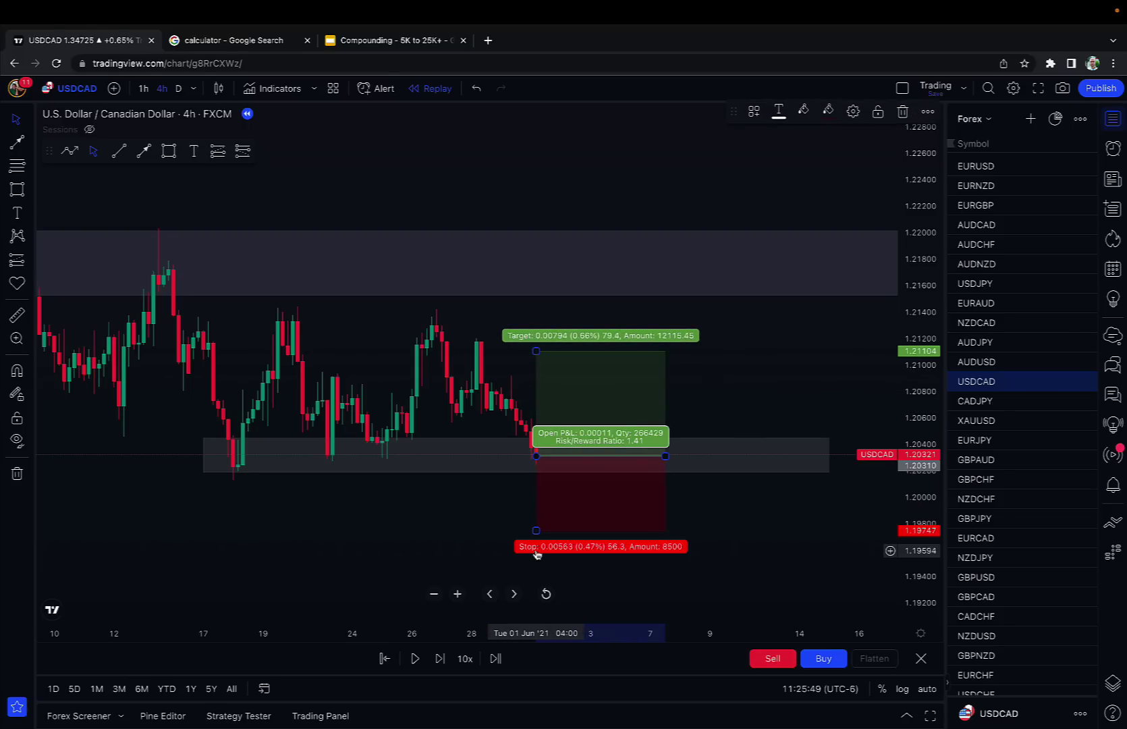
{"action": "left_click_drag", "start_coordinate": [536, 531], "coordinate": [536, 554]}
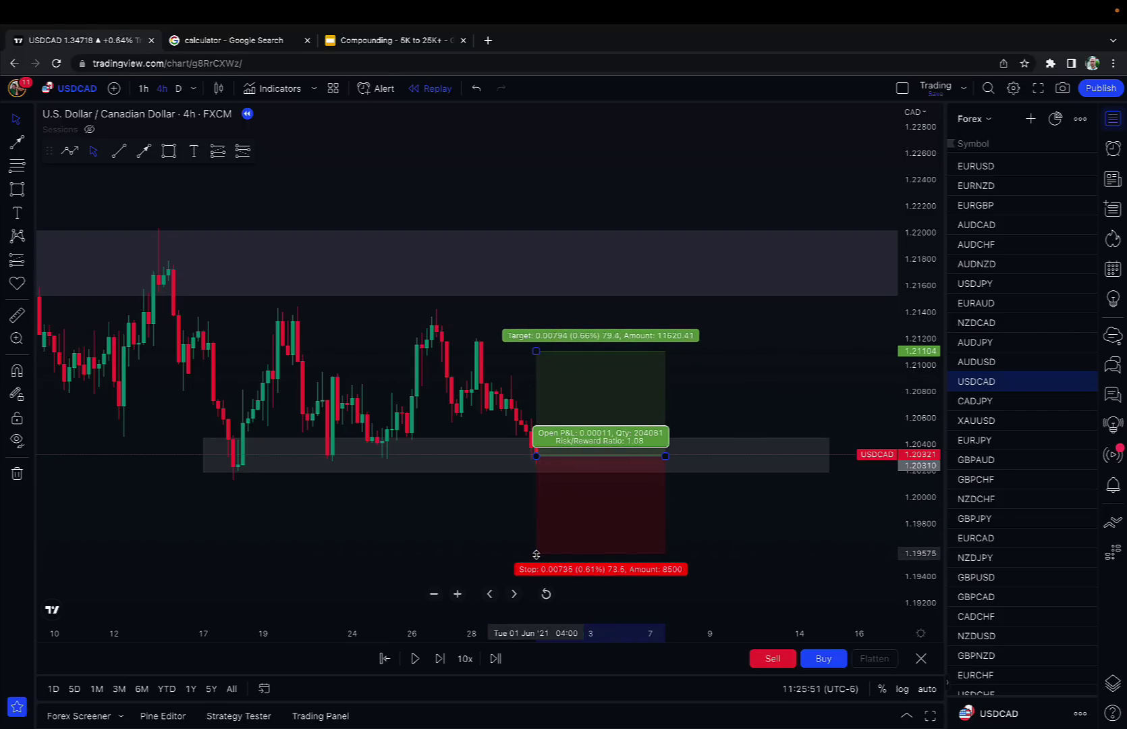
{"action": "left_click", "coordinate": [479, 491]}
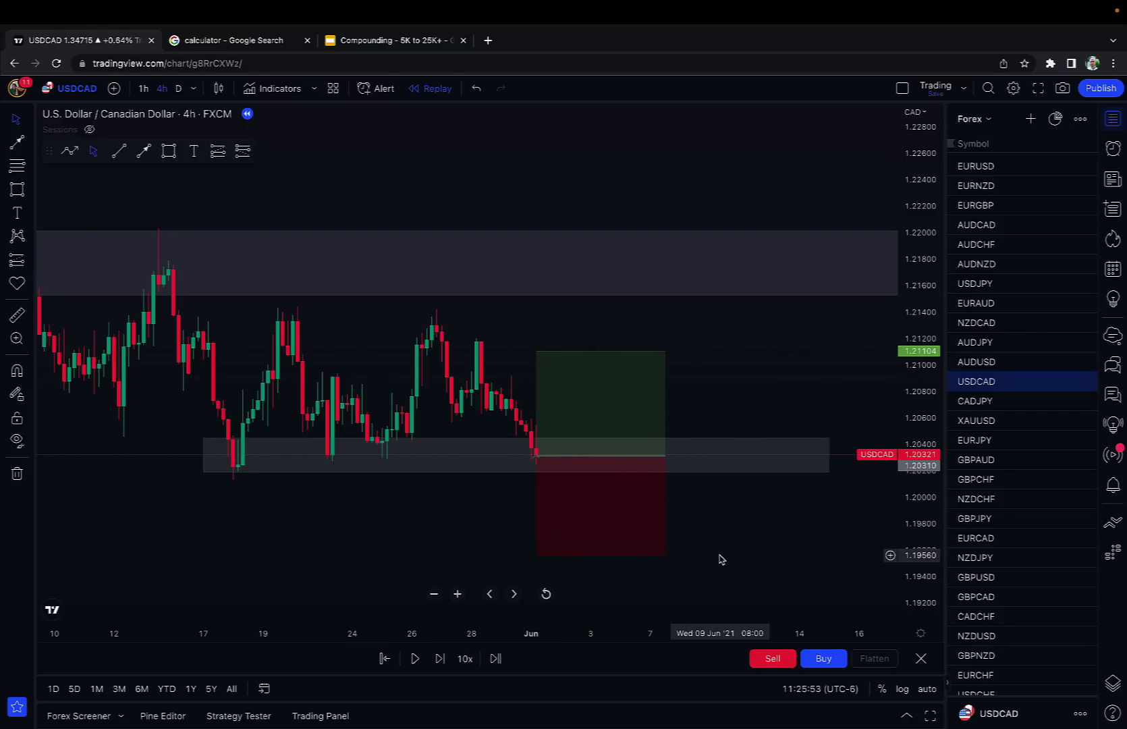
Advance the USDCAD replay candle by candle until price closes at the 1.21104 target, and shorten the long position to end just past that candle.
{"action": "left_click", "coordinate": [439, 658]}
{"action": "left_click", "coordinate": [439, 659]}
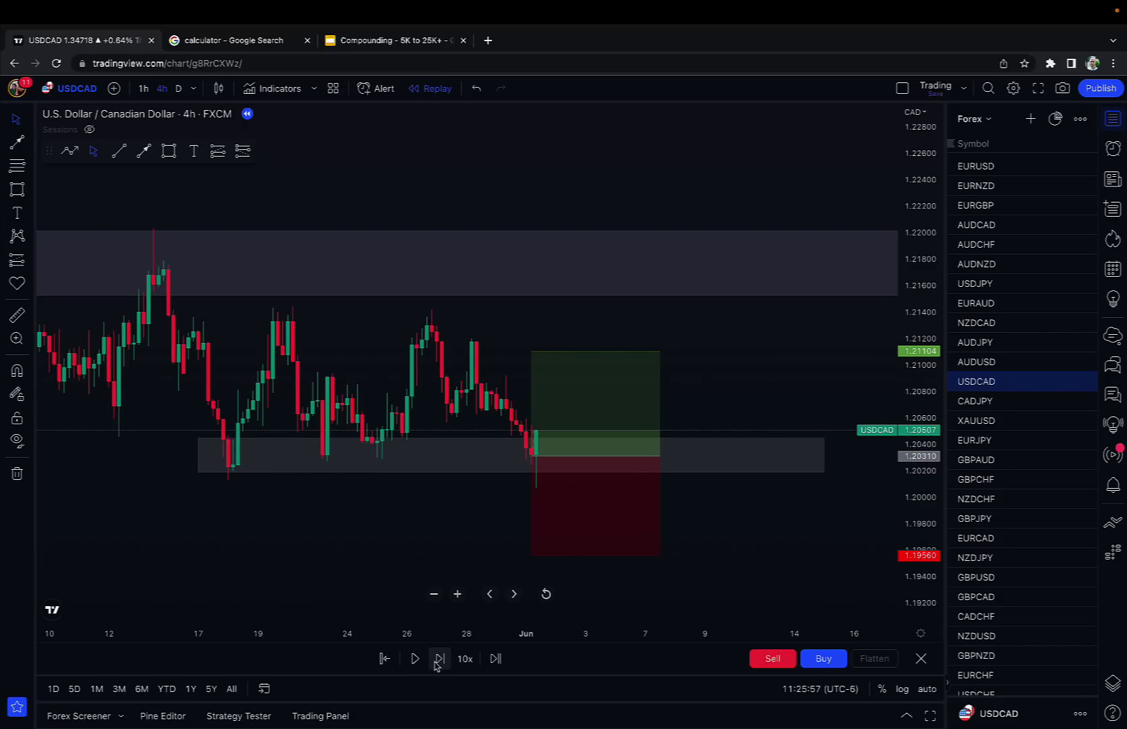
{"action": "left_click", "coordinate": [438, 663]}
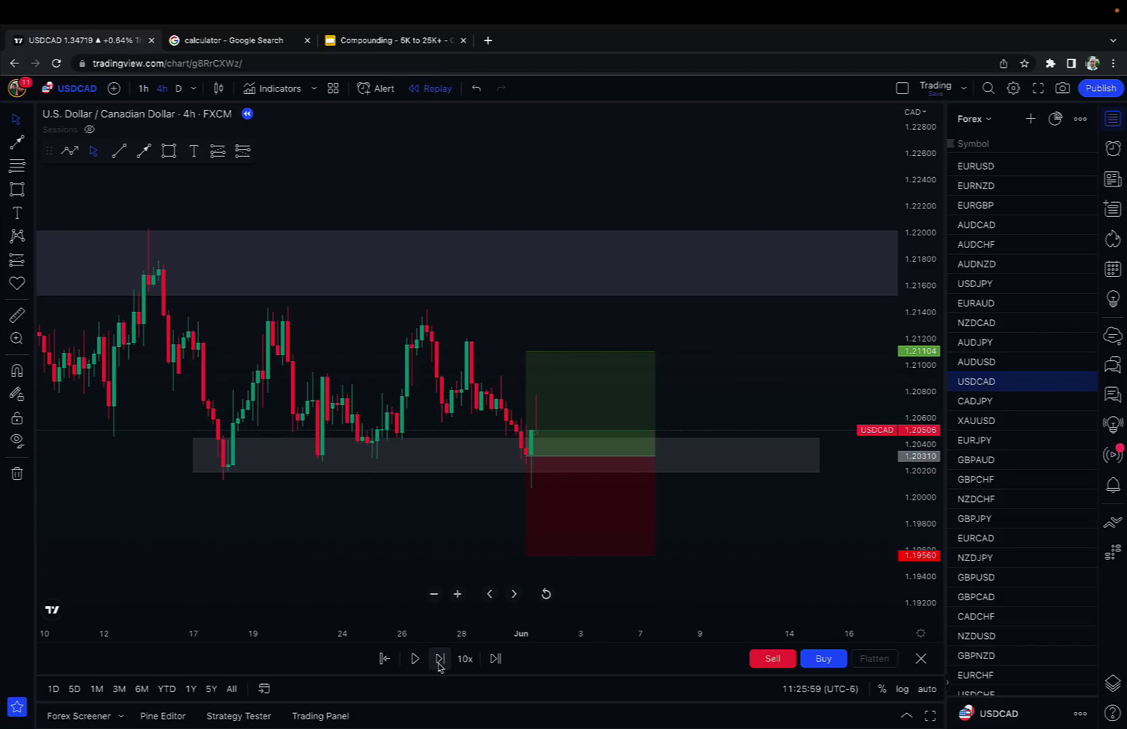
{"action": "left_click", "coordinate": [440, 659]}
{"action": "left_click", "coordinate": [439, 659]}
{"action": "left_click", "coordinate": [440, 659]}
{"action": "left_click", "coordinate": [440, 659]}
{"action": "left_click", "coordinate": [440, 659]}
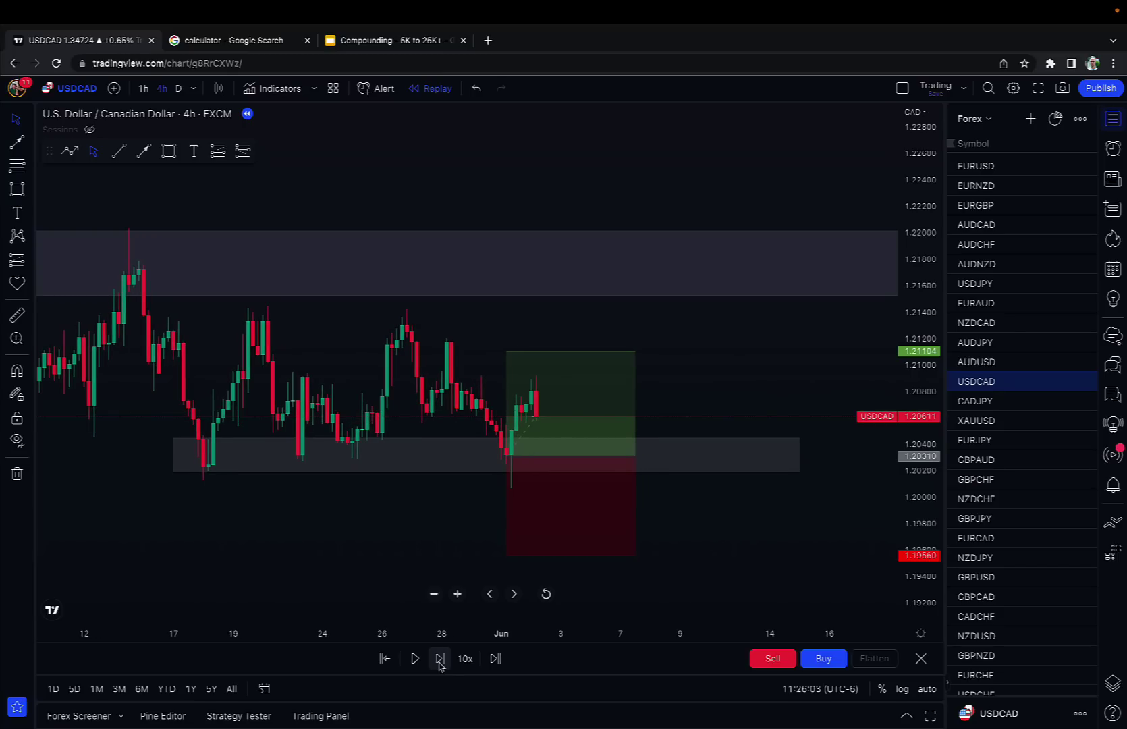
{"action": "left_click", "coordinate": [439, 659]}
{"action": "left_click", "coordinate": [440, 659]}
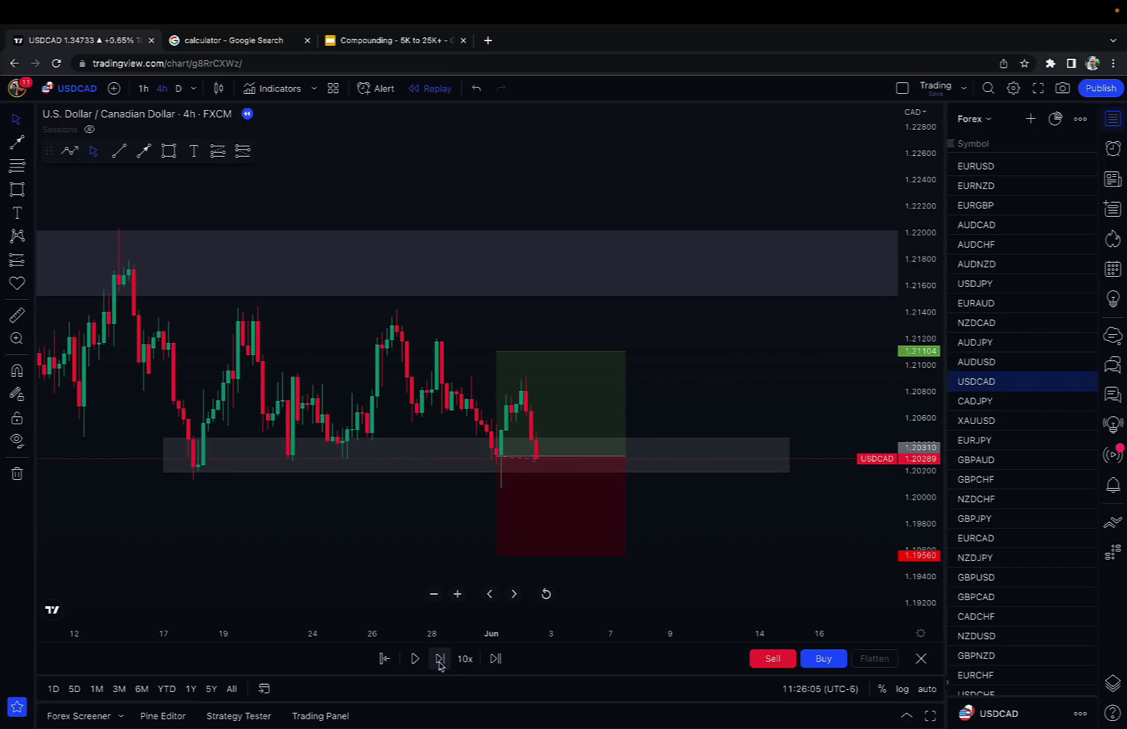
{"action": "left_click", "coordinate": [440, 660]}
{"action": "left_click", "coordinate": [440, 659]}
{"action": "left_click", "coordinate": [439, 659]}
{"action": "left_click", "coordinate": [439, 659]}
{"action": "left_click", "coordinate": [440, 659]}
{"action": "left_click", "coordinate": [439, 659]}
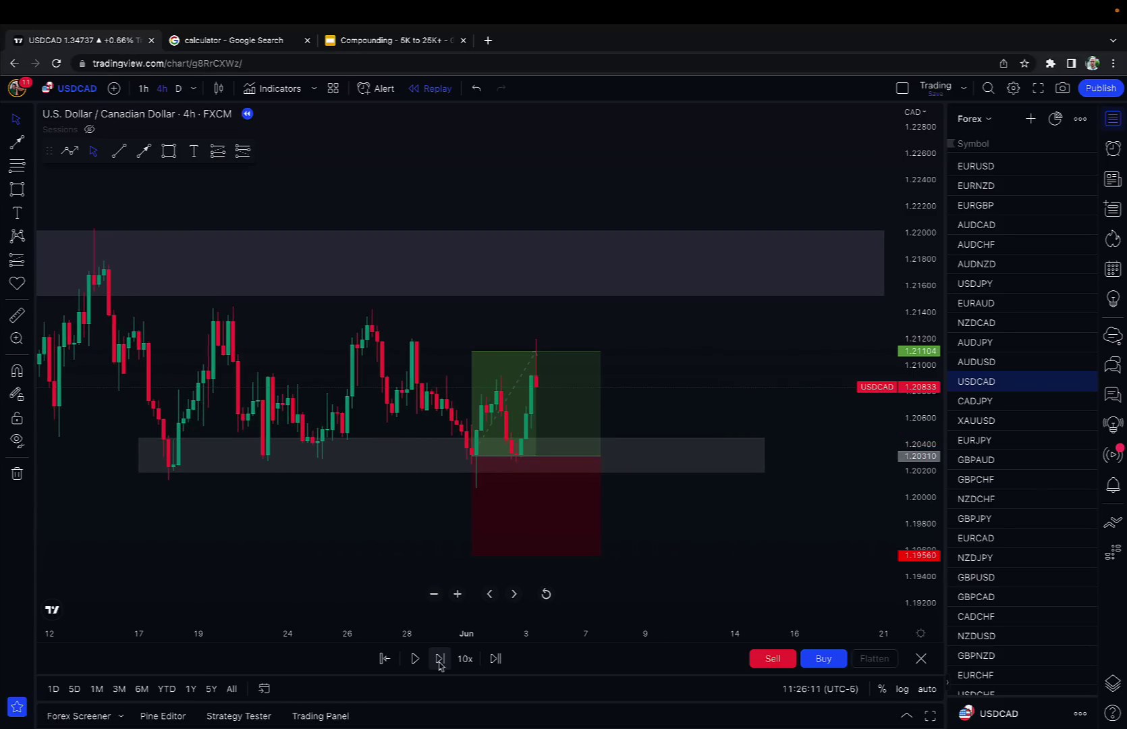
{"action": "left_click", "coordinate": [439, 659]}
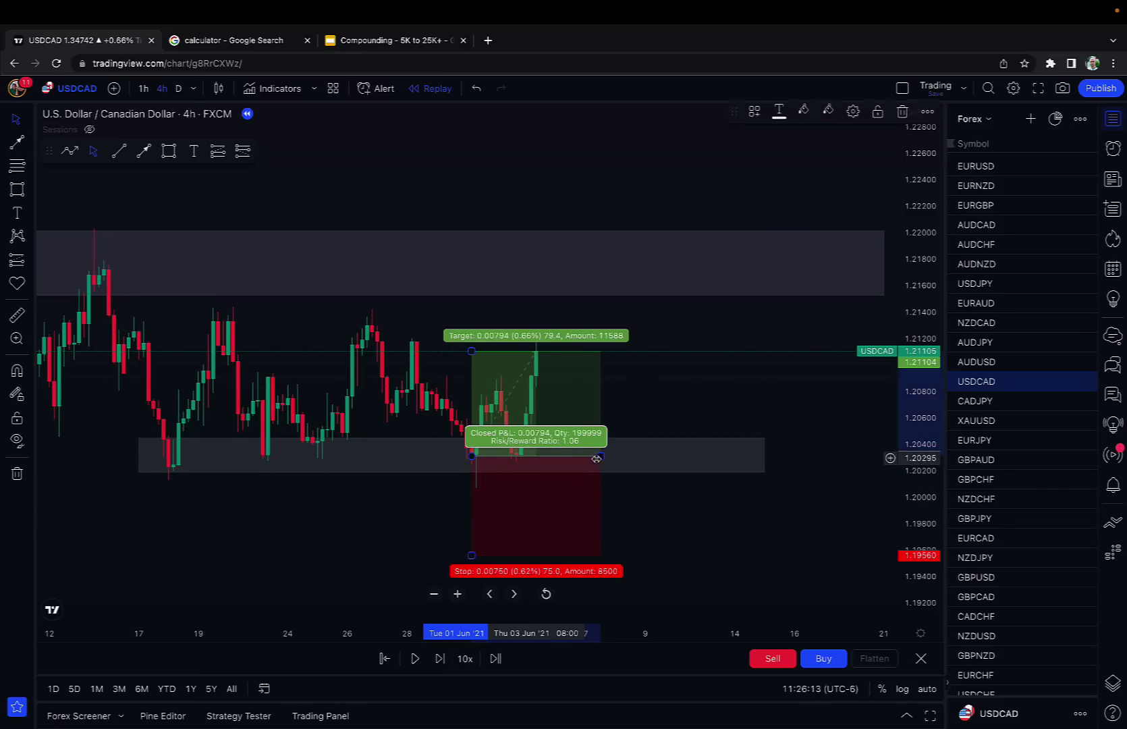
{"action": "left_click_drag", "start_coordinate": [598, 458], "coordinate": [545, 459]}
{"action": "scroll", "coordinate": [664, 397], "scroll_direction": "down", "scroll_amount": 4}
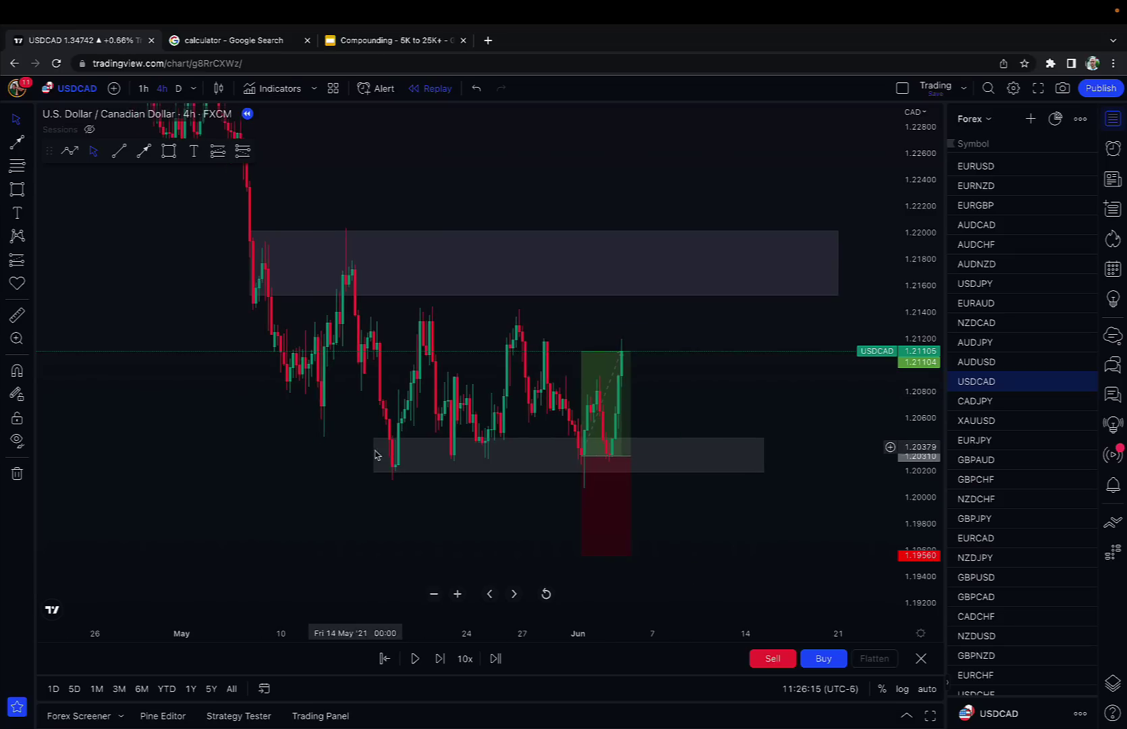
{"action": "left_click", "coordinate": [169, 151]}
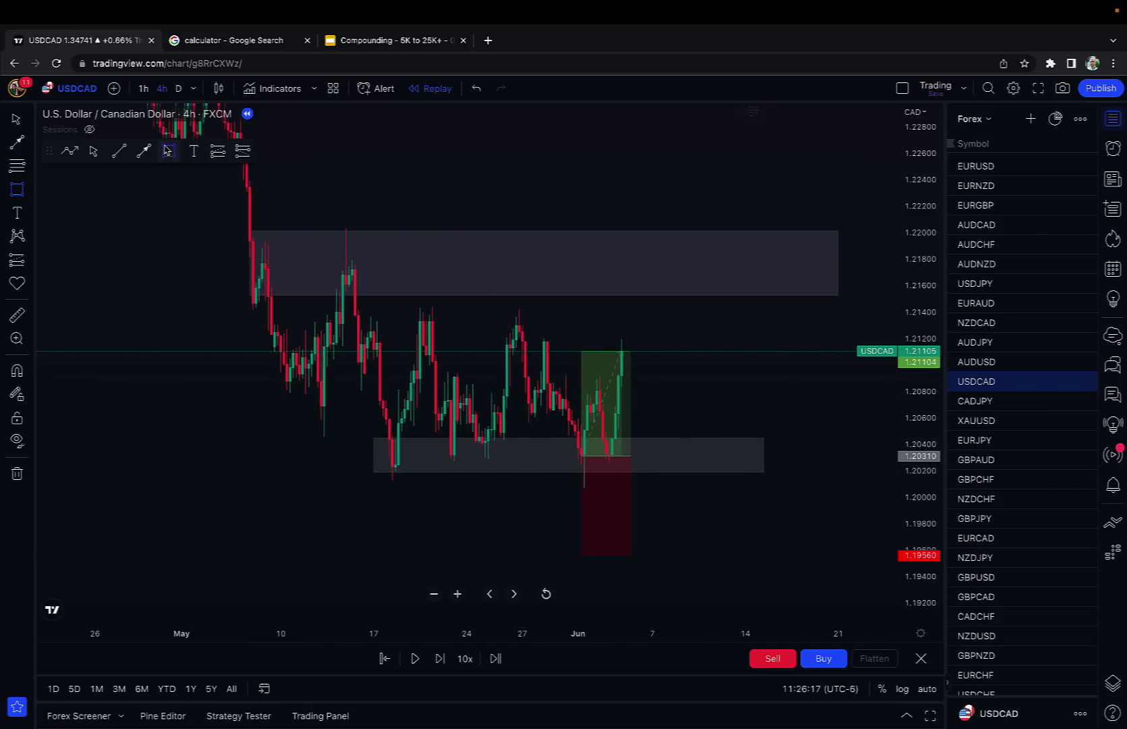
{"action": "left_click_drag", "start_coordinate": [674, 401], "coordinate": [739, 401]}
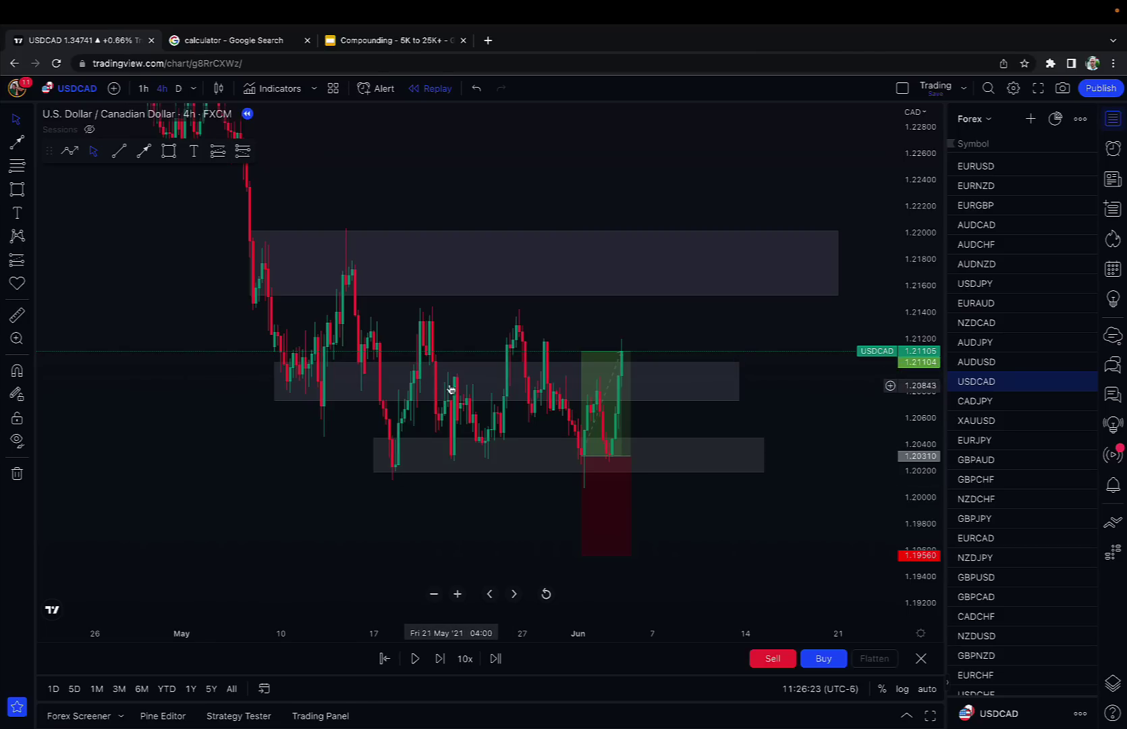
{"action": "left_click", "coordinate": [282, 365]}
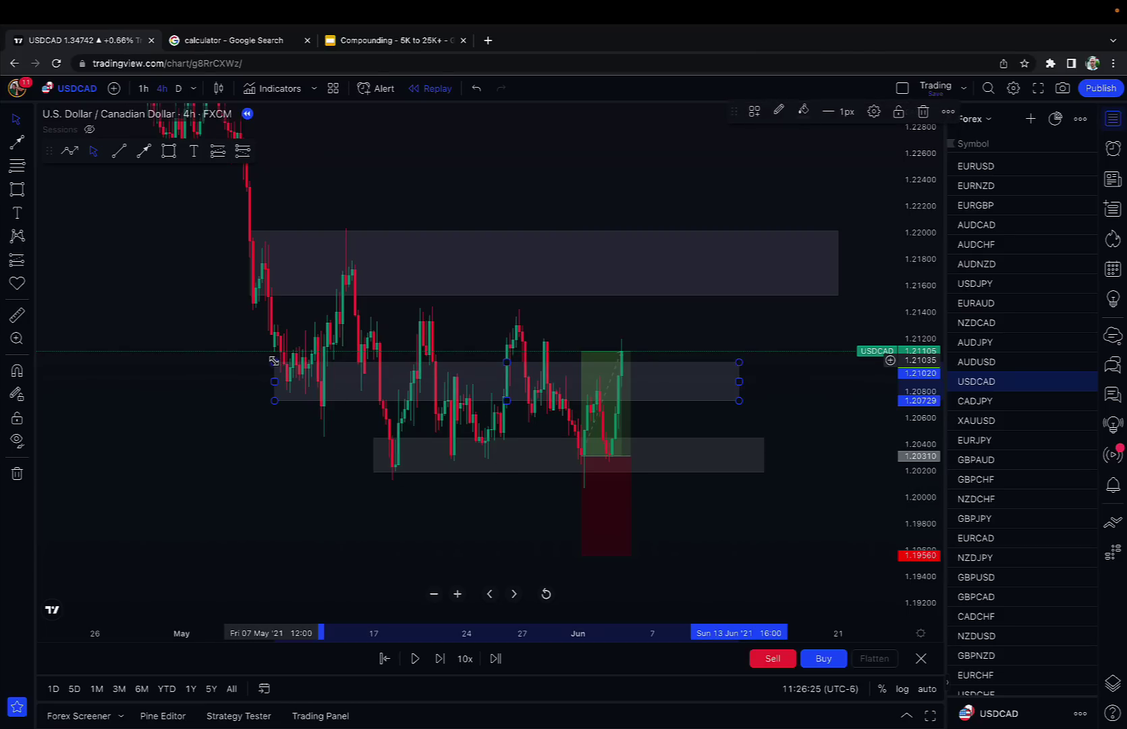
{"action": "key", "text": "Delete"}
Raise the lower edge of the USDCAD resistance rectangle to about 1.2166.
{"action": "left_click", "coordinate": [251, 295]}
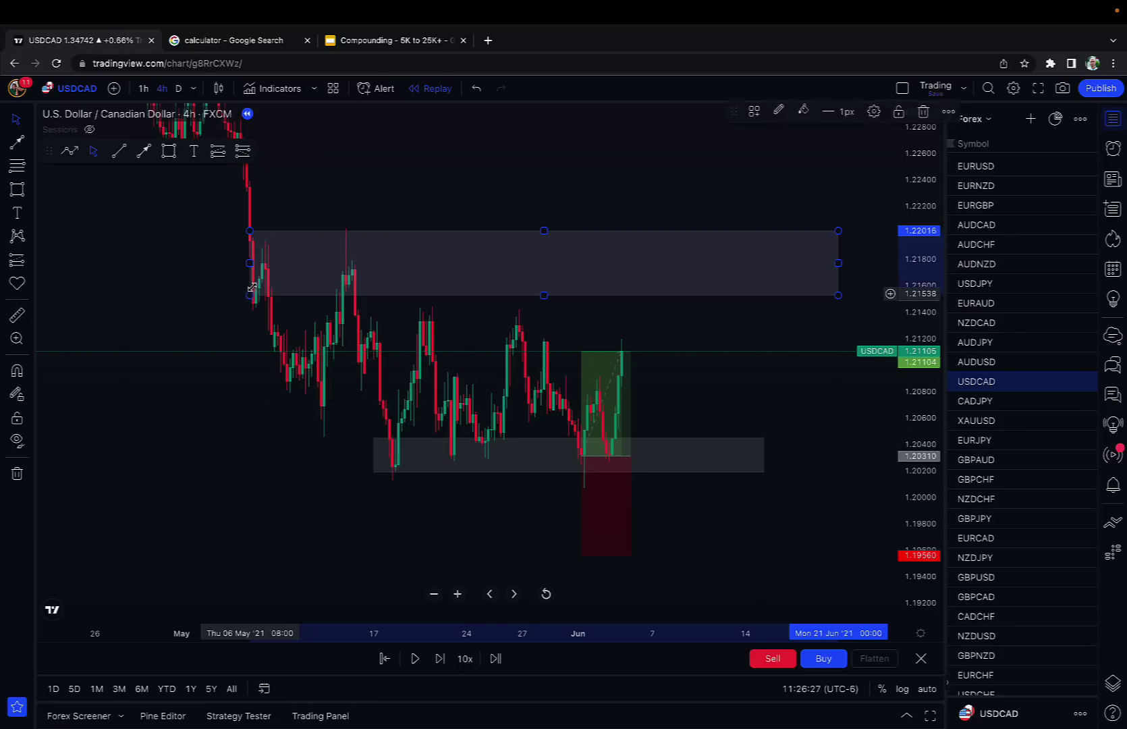
{"action": "left_click_drag", "start_coordinate": [251, 295], "coordinate": [251, 277]}
{"action": "scroll", "coordinate": [565, 275], "scroll_direction": "up", "scroll_amount": 1}
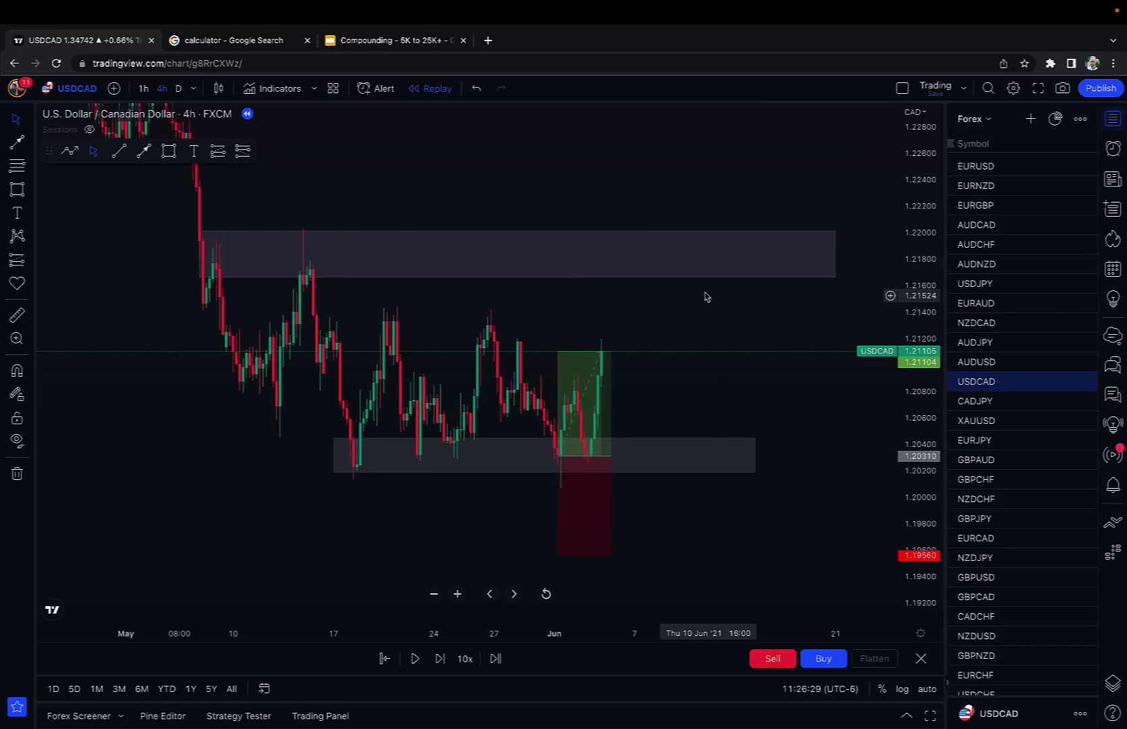
{"action": "left_click_drag", "start_coordinate": [705, 297], "coordinate": [684, 320]}
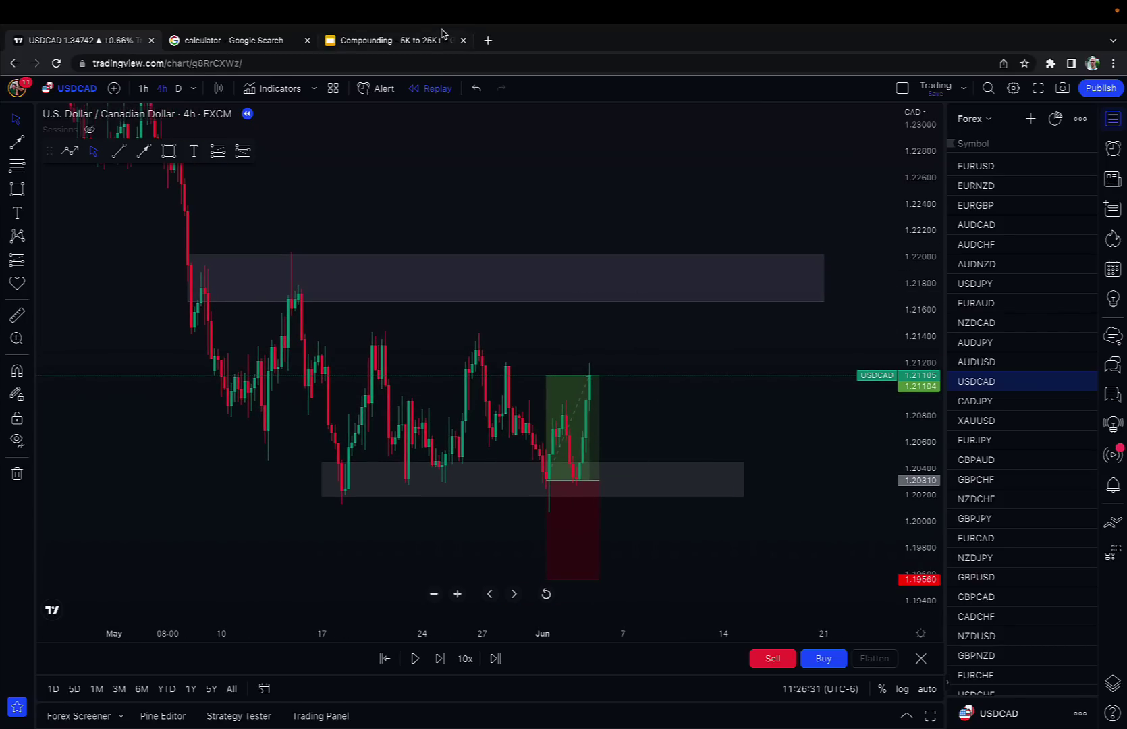
Switch to the Compounding - 5K to 25K+ presentation in Google Slides and review the account plan and individual trade slides.
{"action": "left_click", "coordinate": [381, 42]}
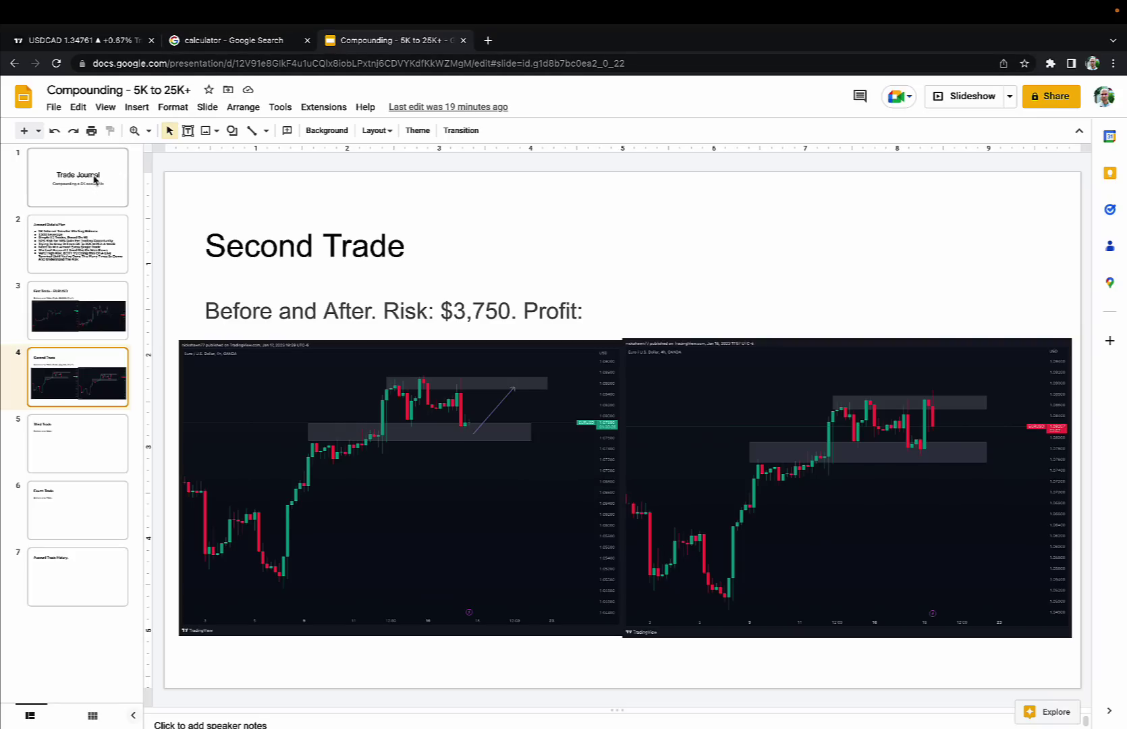
{"action": "left_click", "coordinate": [65, 237]}
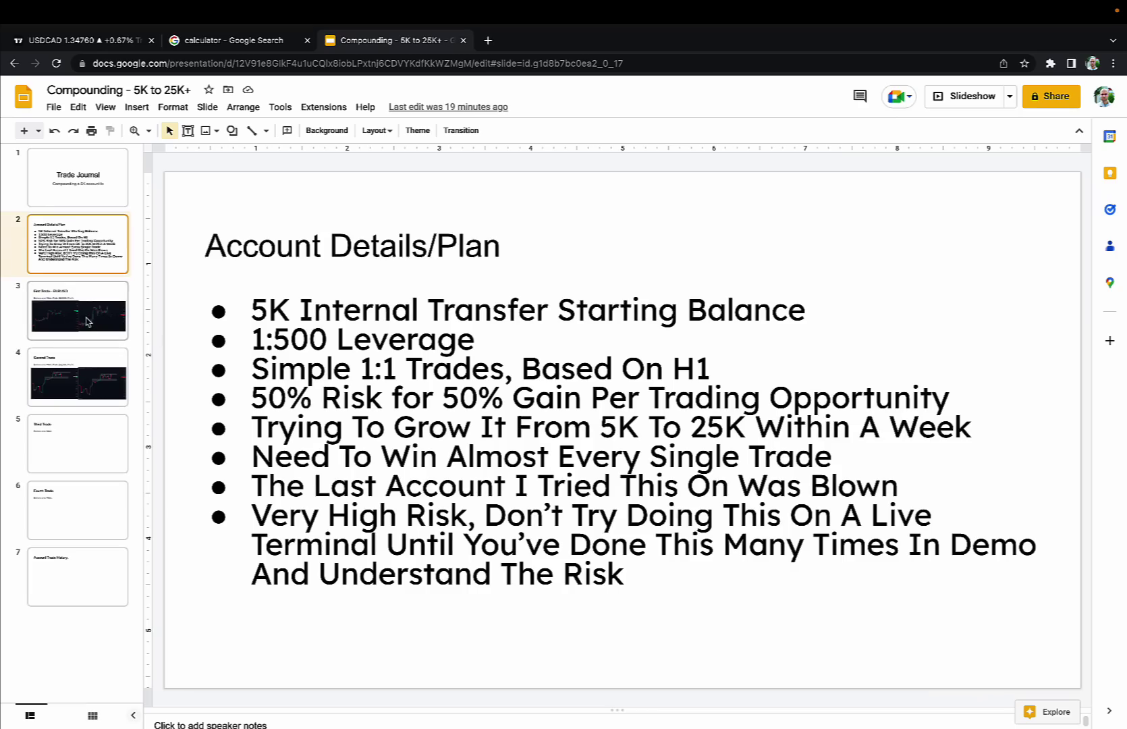
{"action": "left_click", "coordinate": [87, 317]}
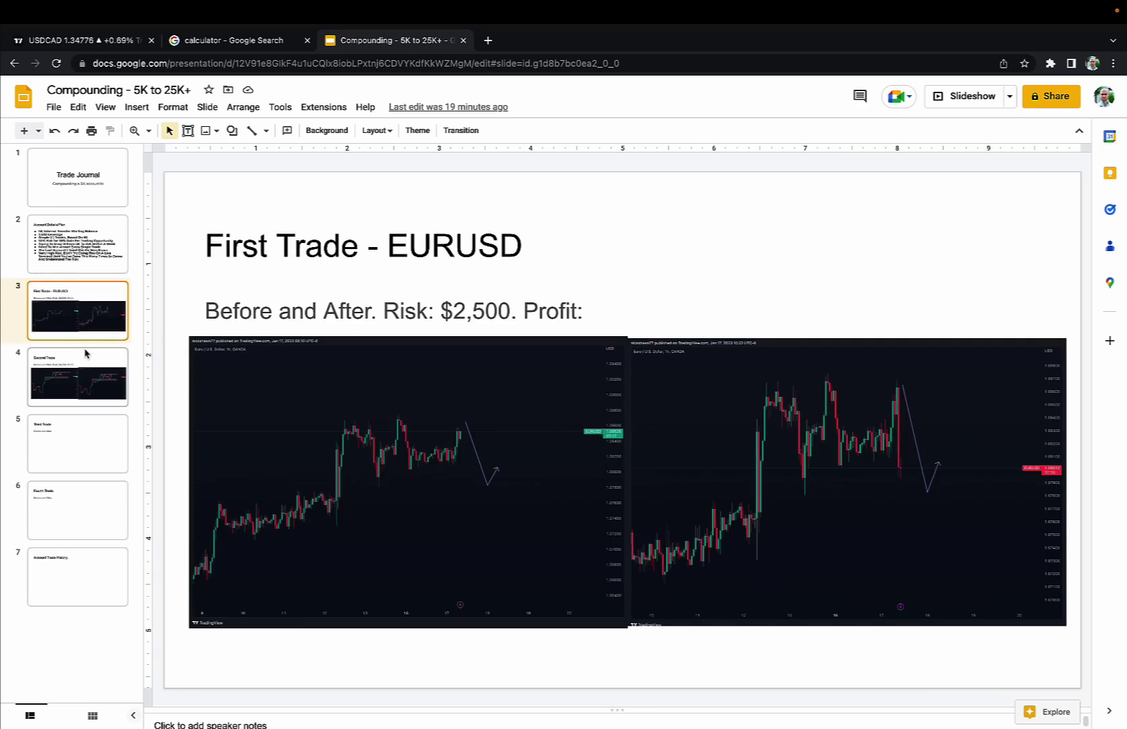
{"action": "left_click", "coordinate": [85, 375]}
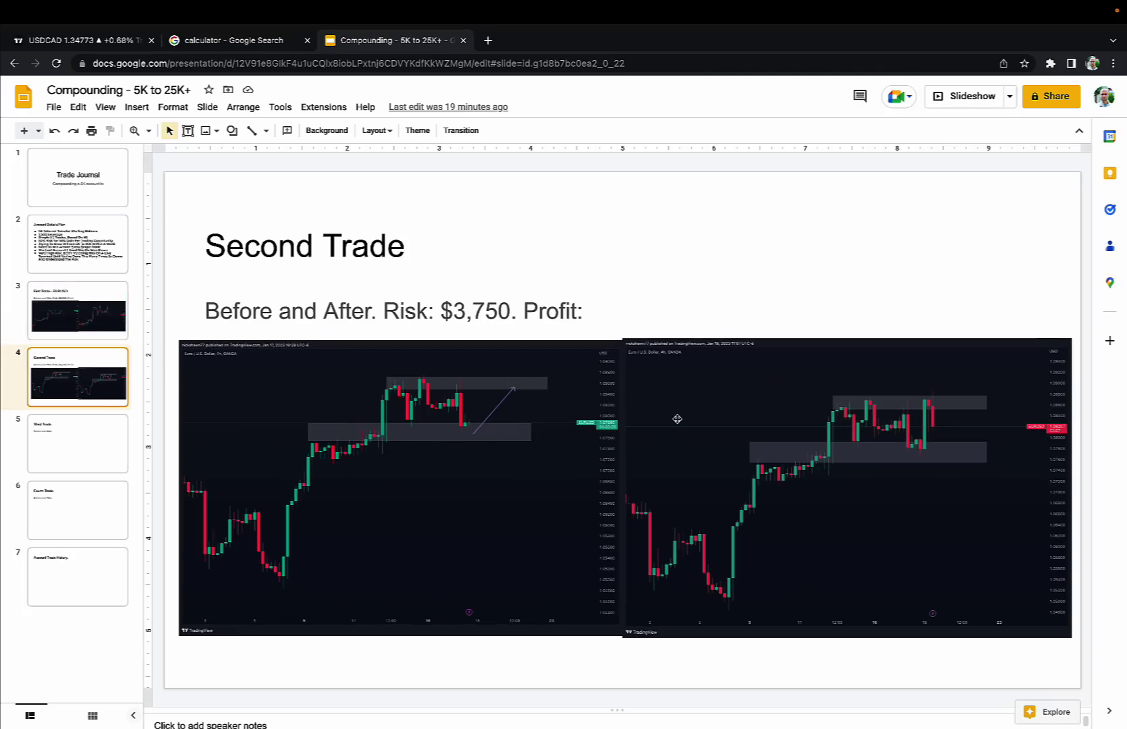
{"action": "left_click", "coordinate": [64, 453]}
{"action": "left_click", "coordinate": [69, 519]}
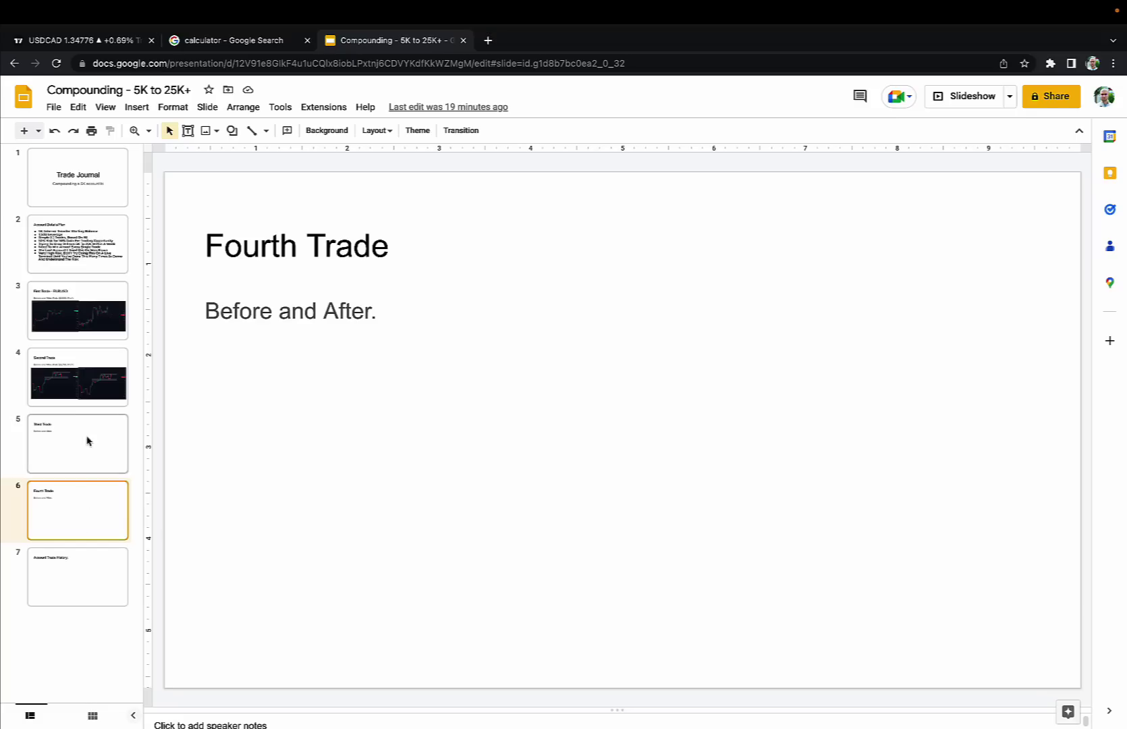
{"action": "left_click", "coordinate": [80, 234]}
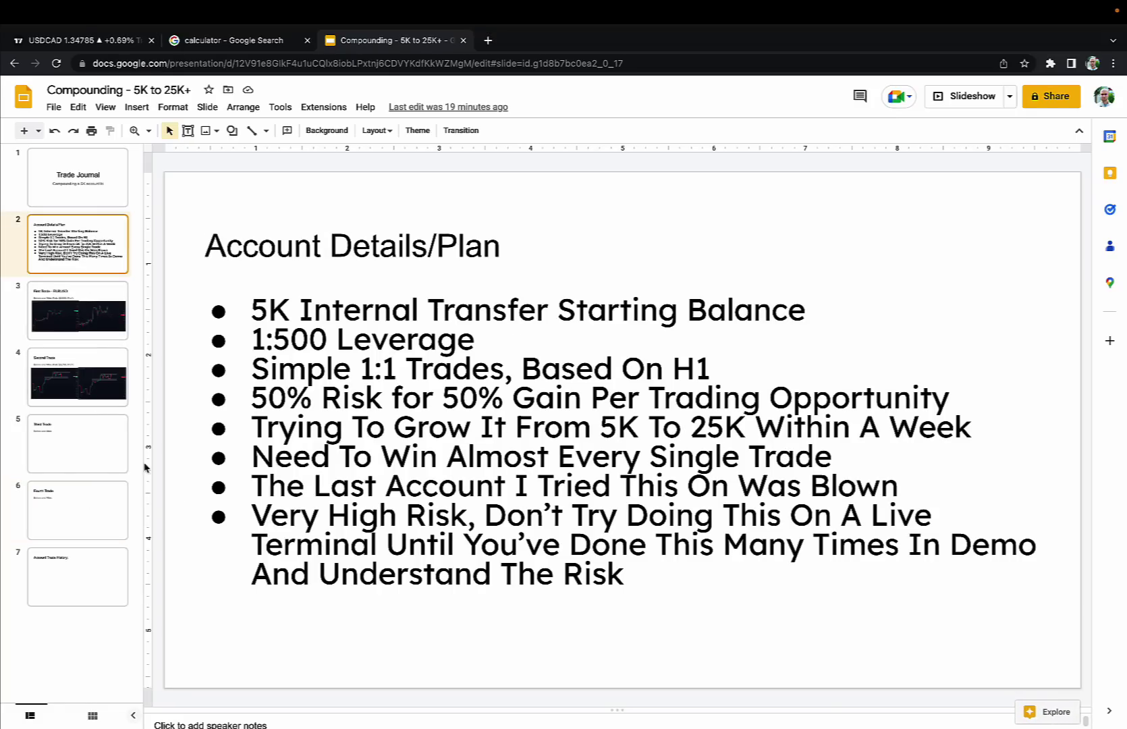
{"action": "left_click", "coordinate": [81, 386]}
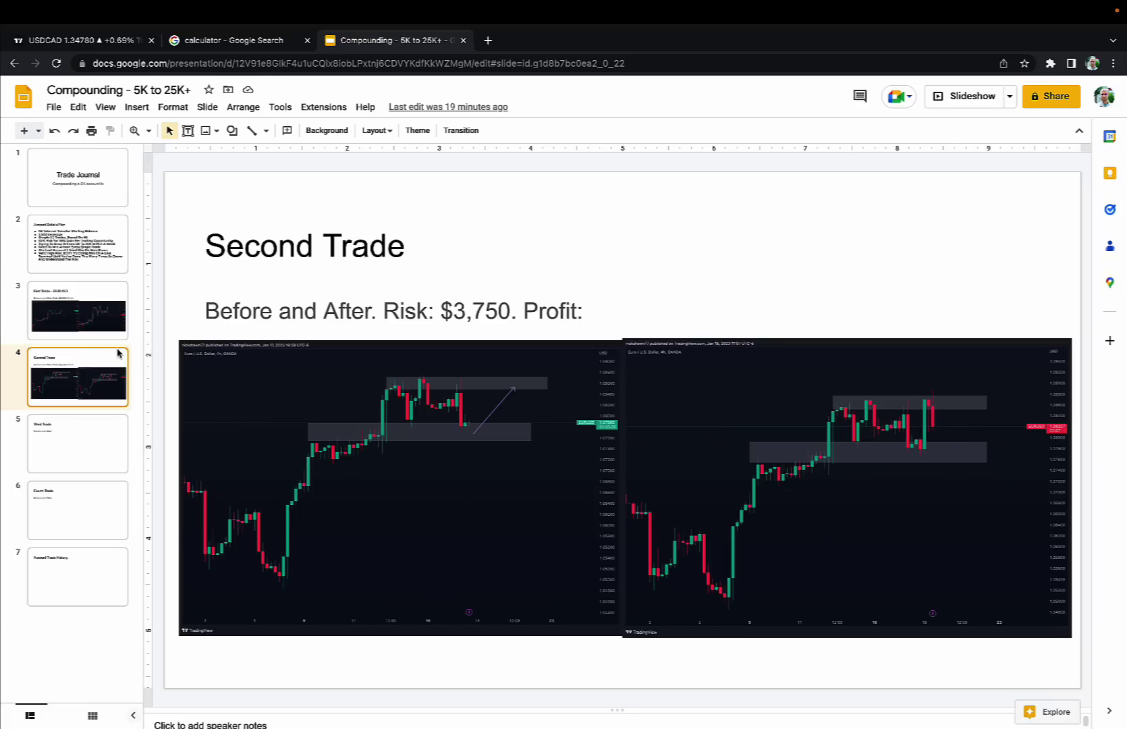
{"action": "left_click", "coordinate": [93, 313]}
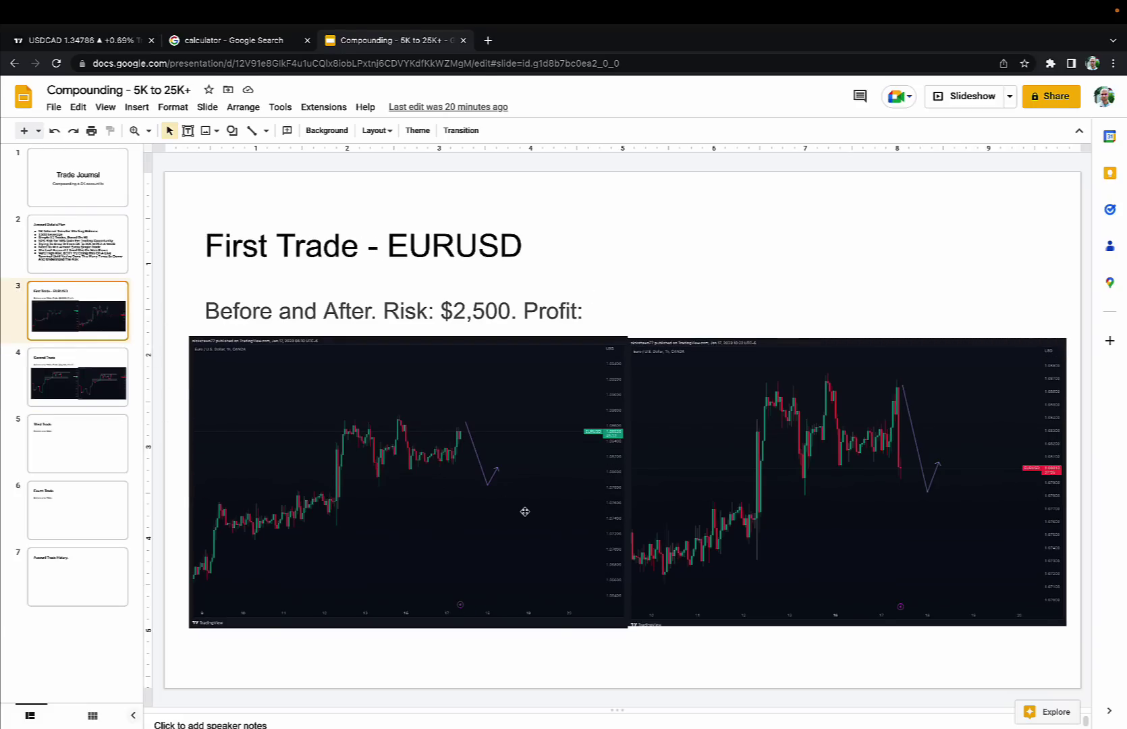
{"action": "left_click", "coordinate": [78, 382]}
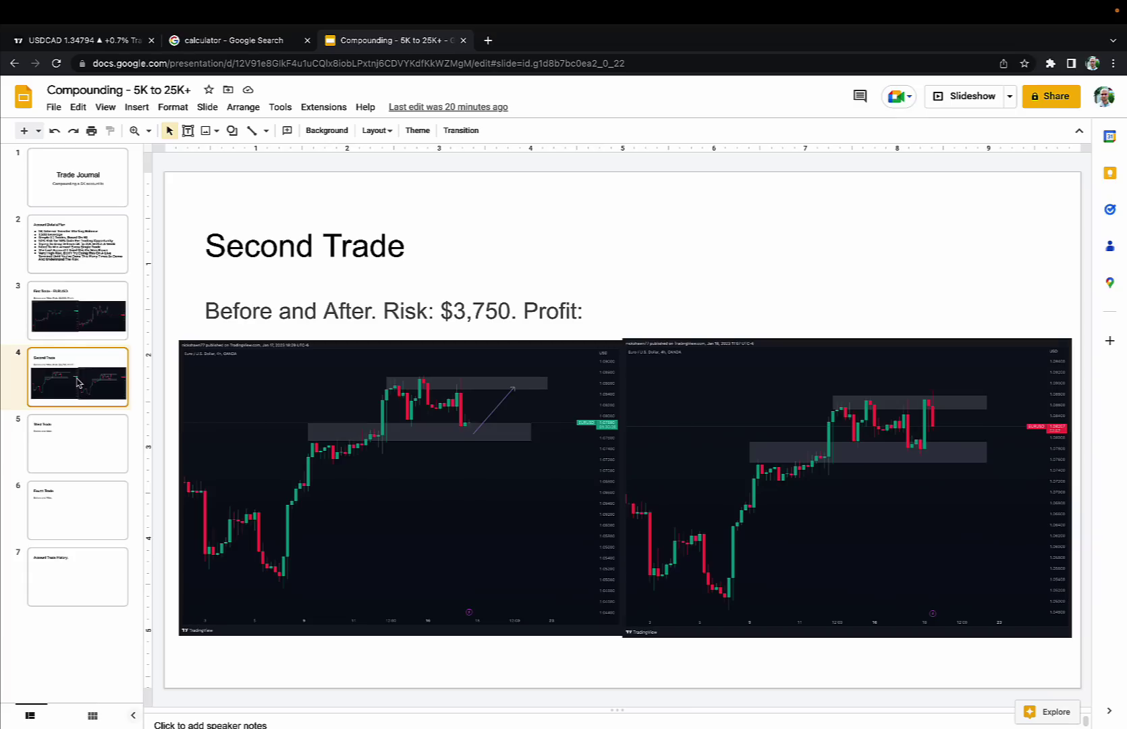
{"action": "left_click", "coordinate": [80, 196]}
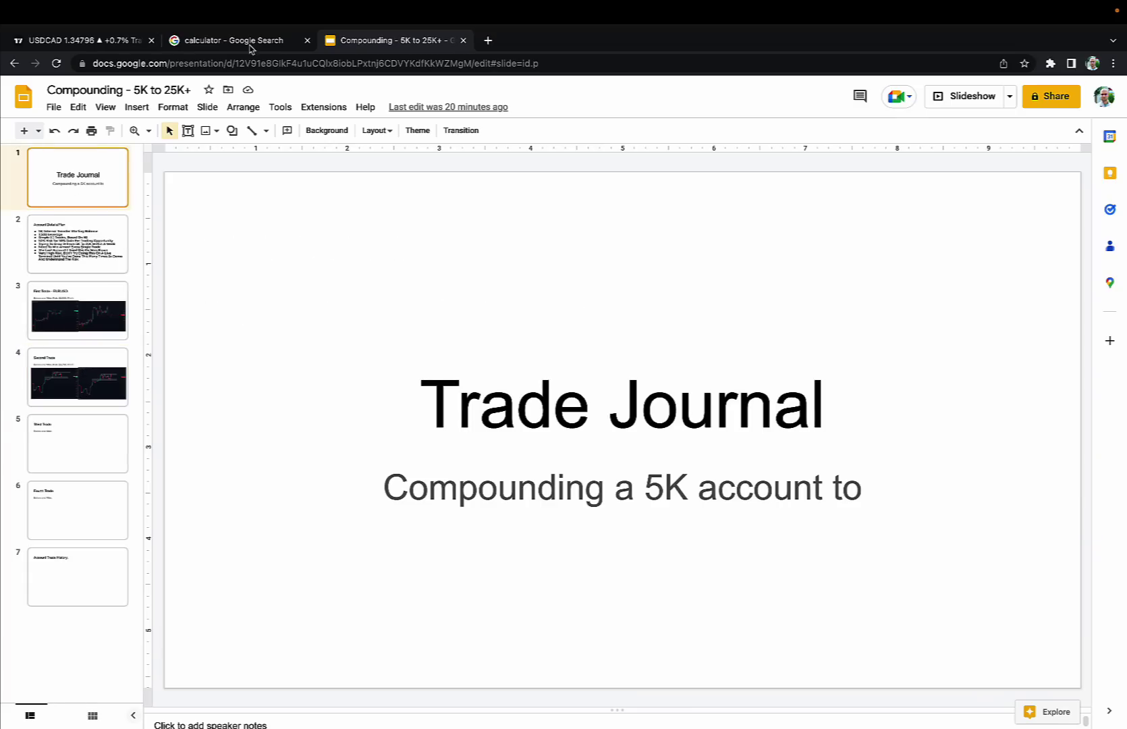
Switch to the Google calculator and multiply 1500 by 1.5.
{"action": "left_click", "coordinate": [217, 42]}
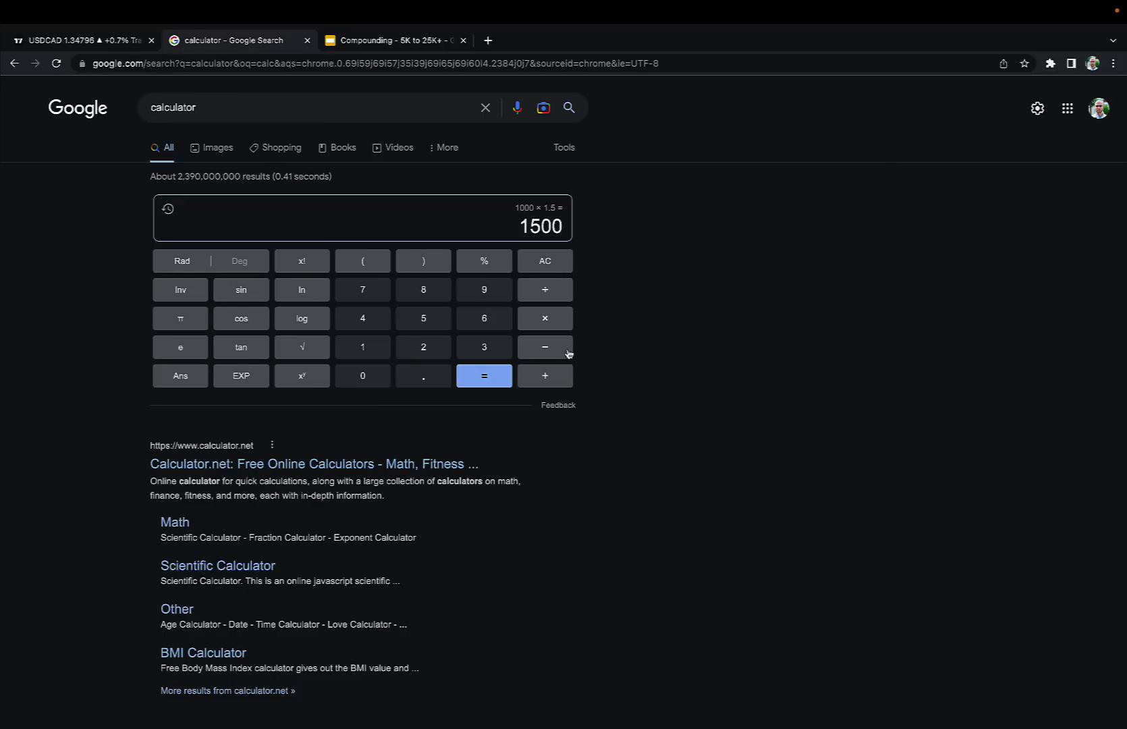
{"action": "left_click", "coordinate": [548, 322]}
{"action": "left_click", "coordinate": [378, 350]}
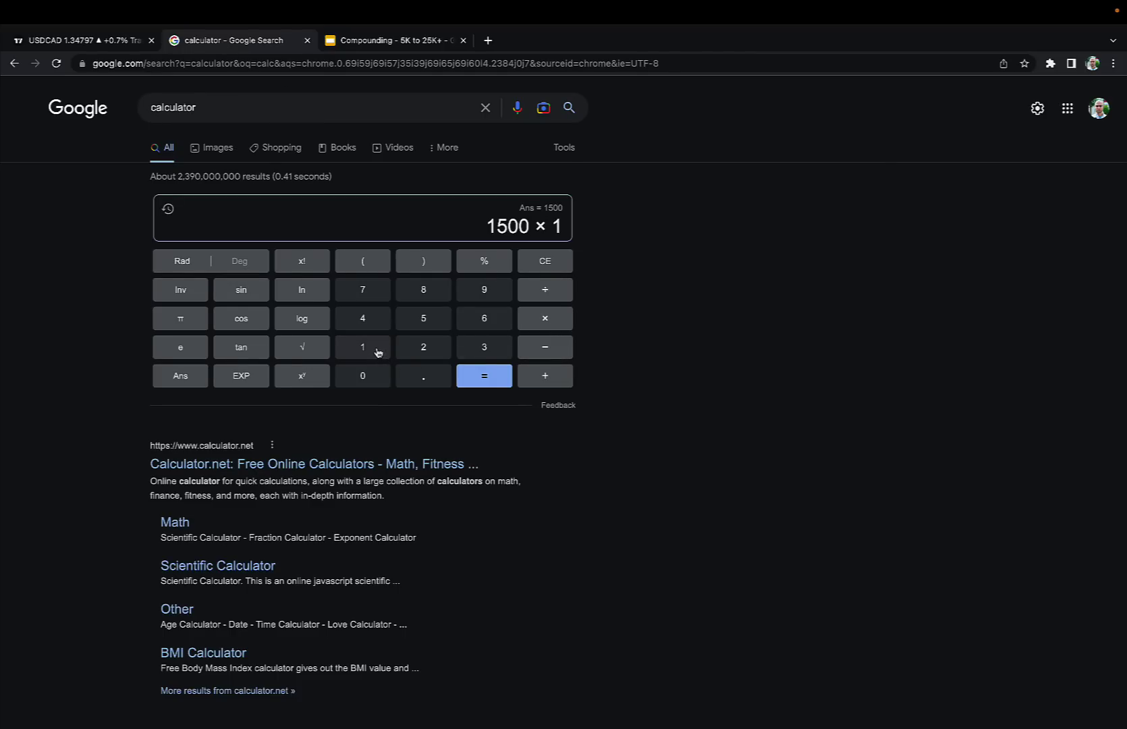
{"action": "left_click", "coordinate": [426, 381]}
{"action": "left_click", "coordinate": [445, 319]}
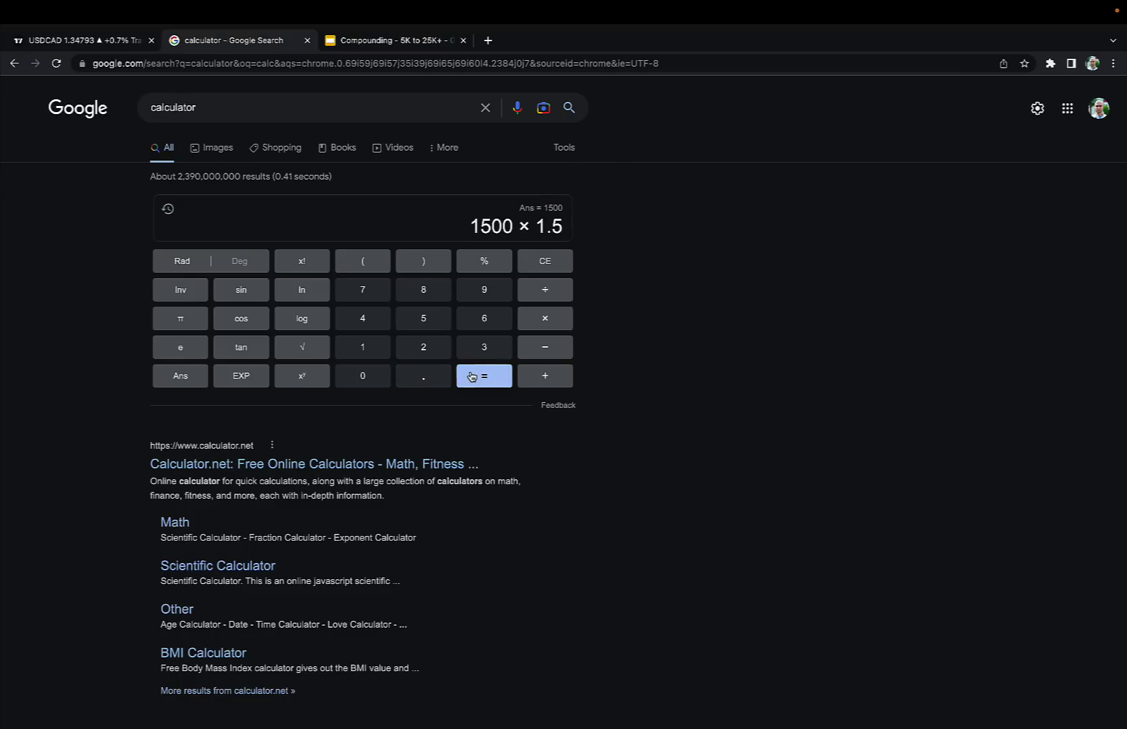
{"action": "left_click", "coordinate": [470, 375]}
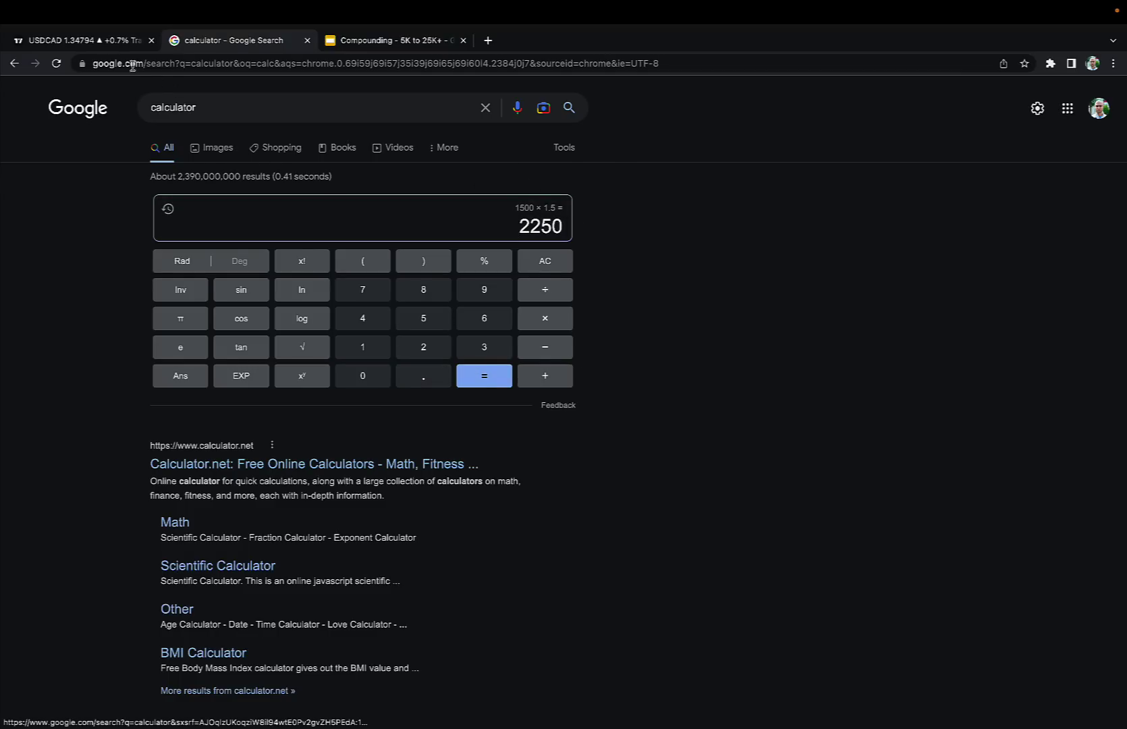
Switch to the TradingView chart, load GBPCHF from FXCM, and start its 4-hour replay at about 1 December 2020.
{"action": "left_click", "coordinate": [111, 41]}
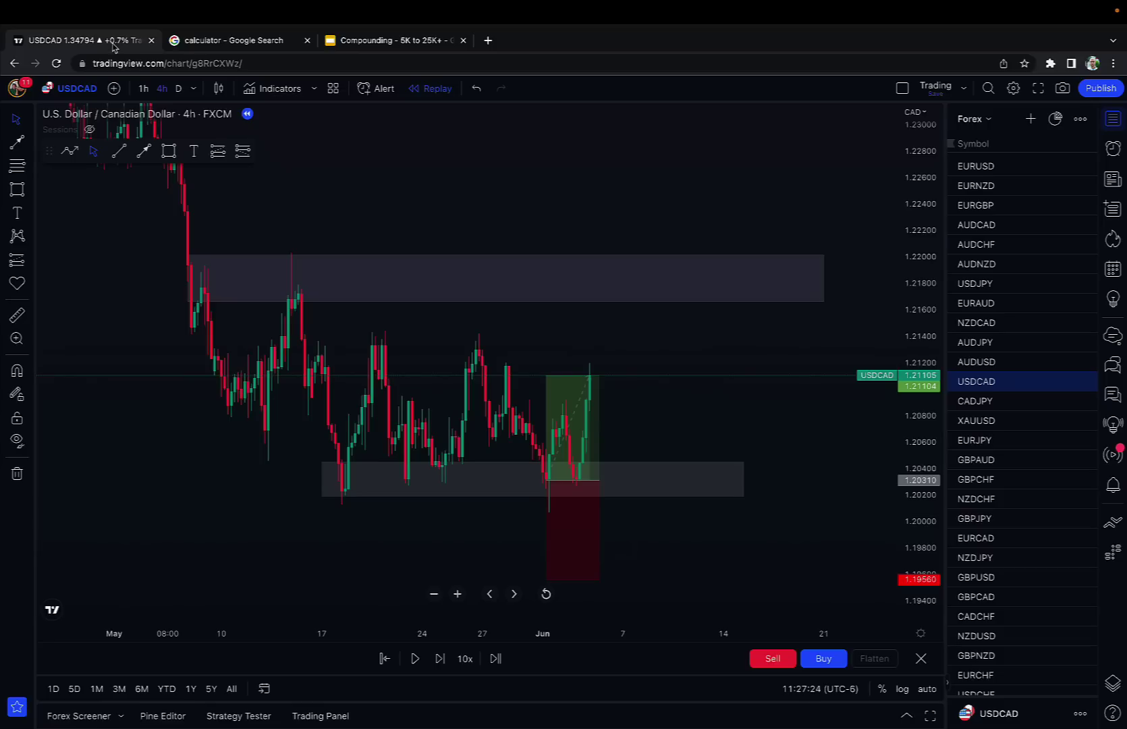
{"action": "left_click", "coordinate": [985, 479]}
{"action": "type", "text": "GBPCHF"}
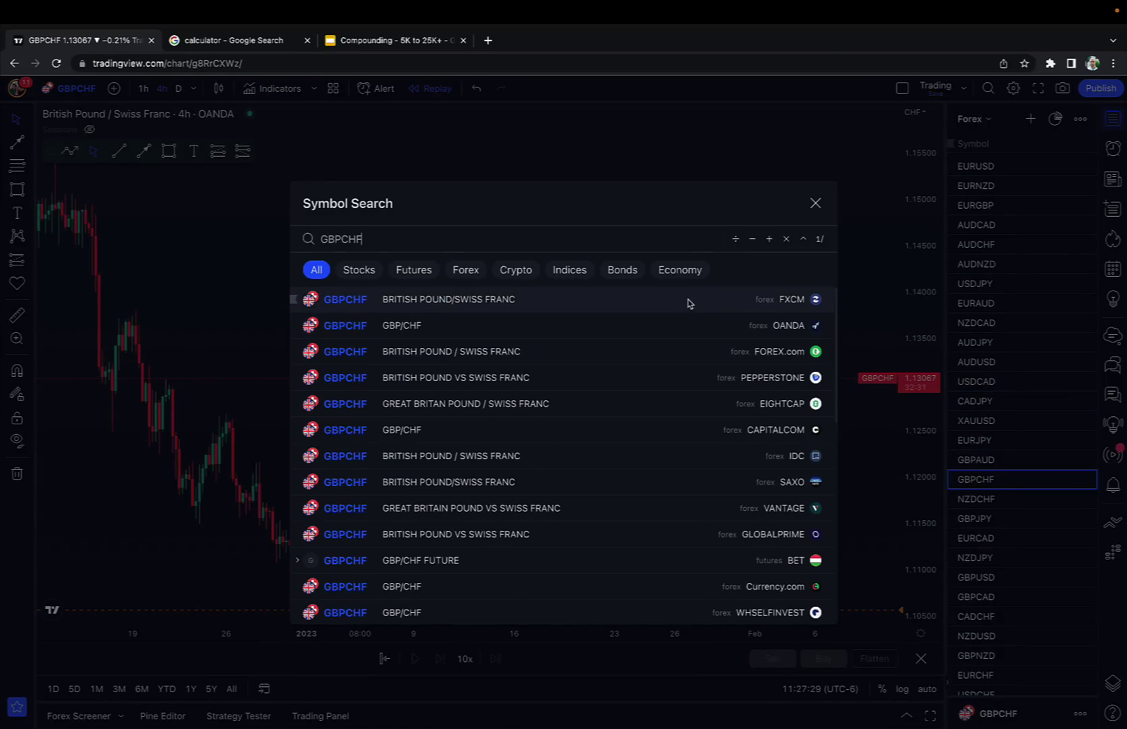
{"action": "key", "text": "Return"}
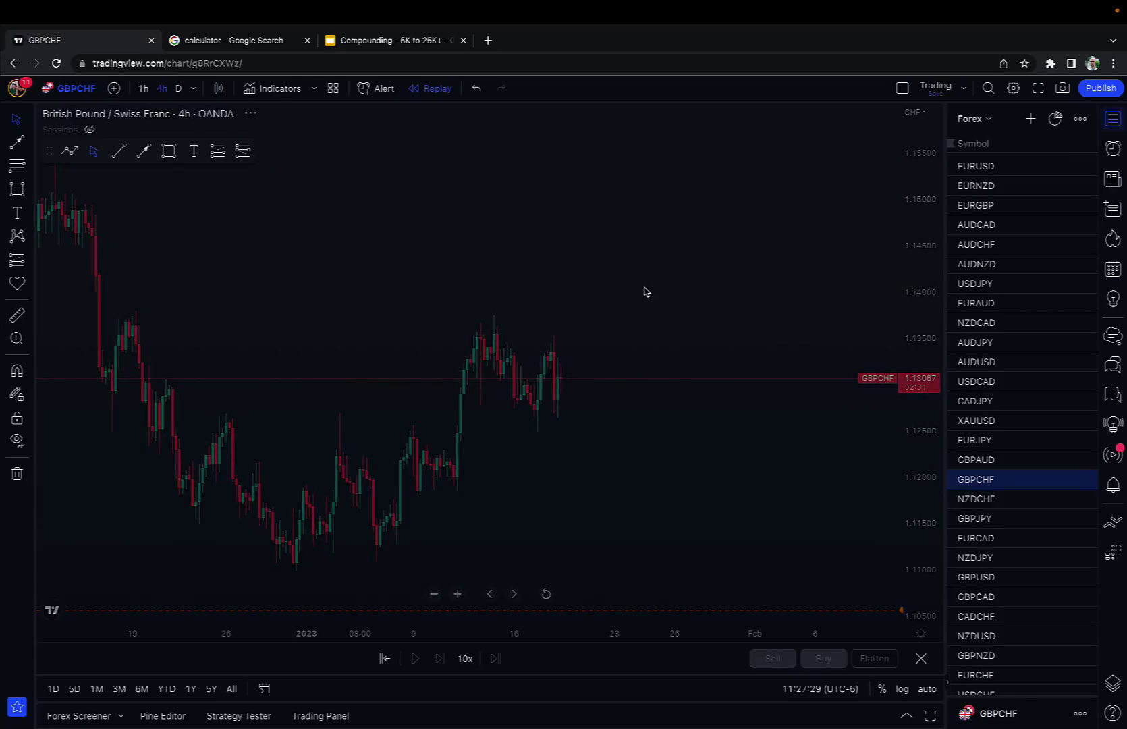
{"action": "right_click", "coordinate": [538, 287]}
{"action": "left_click", "coordinate": [634, 583]}
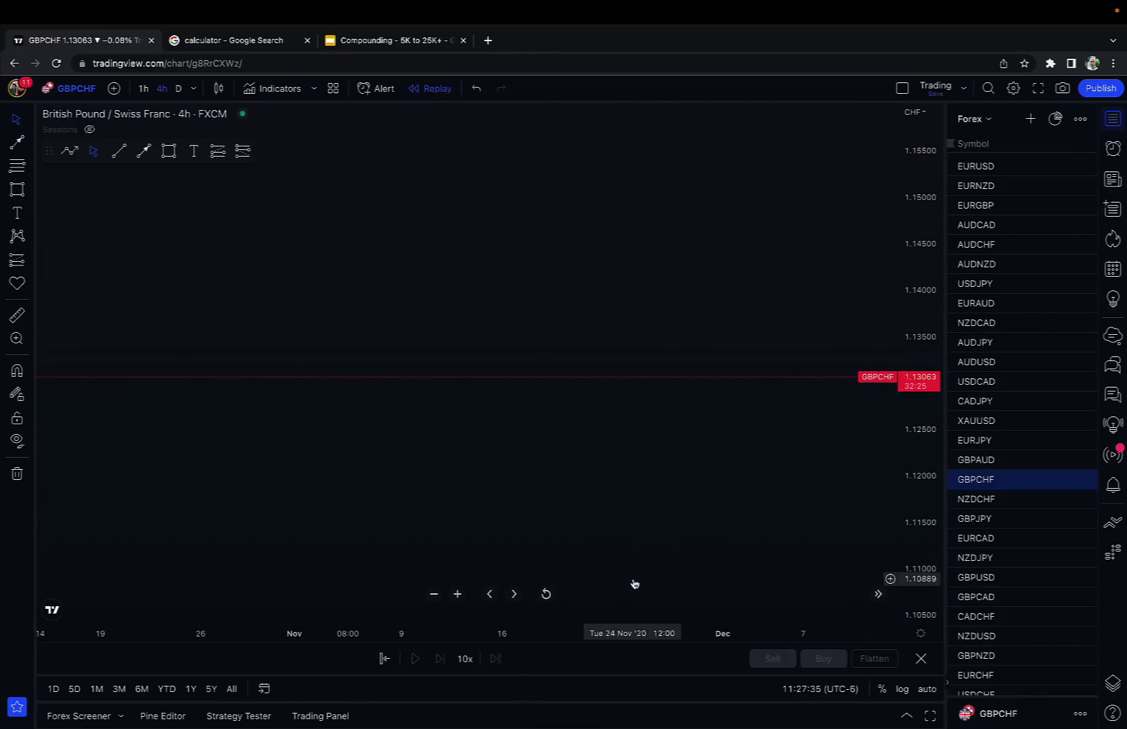
{"action": "left_click", "coordinate": [386, 659]}
{"action": "left_click", "coordinate": [722, 415]}
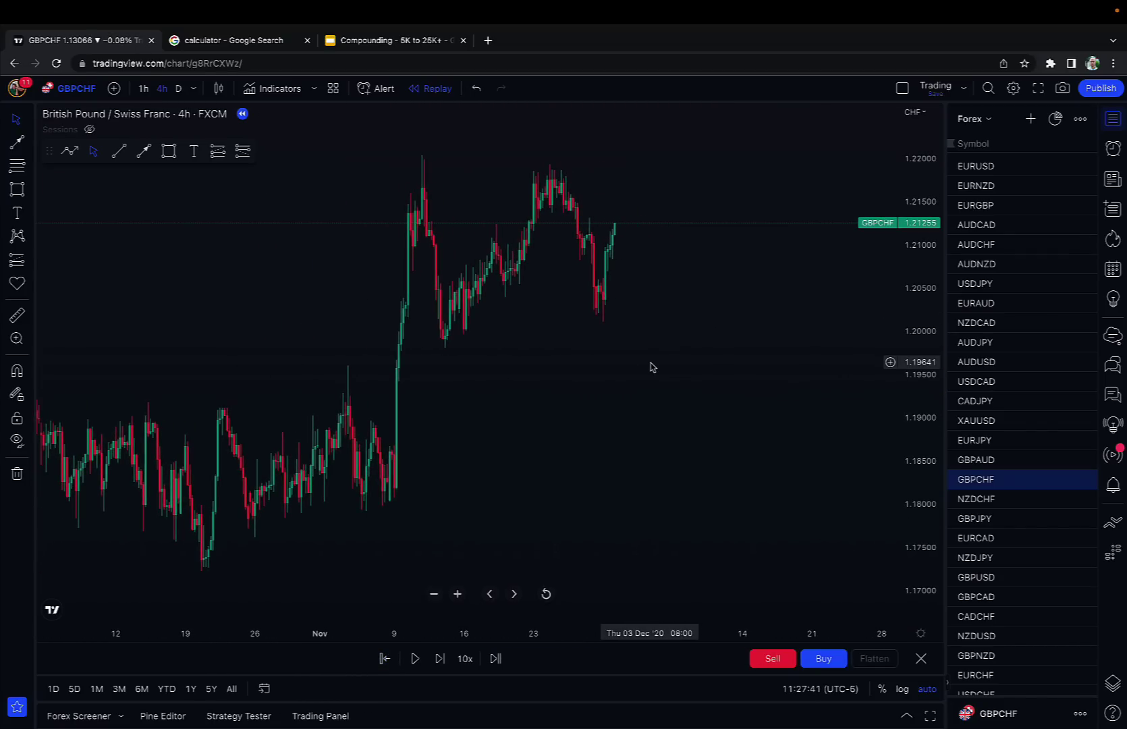
Draw a GBPCHF resistance rectangle at about 1.2210 to 1.2166 and a support rectangle at about 1.203 to 1.199.
{"action": "left_click", "coordinate": [169, 151]}
{"action": "mouse_move", "coordinate": [378, 149]}
{"action": "left_mouse_down"}
{"action": "mouse_move", "coordinate": [810, 228]}
{"action": "mouse_move", "coordinate": [842, 188]}
{"action": "left_mouse_up"}
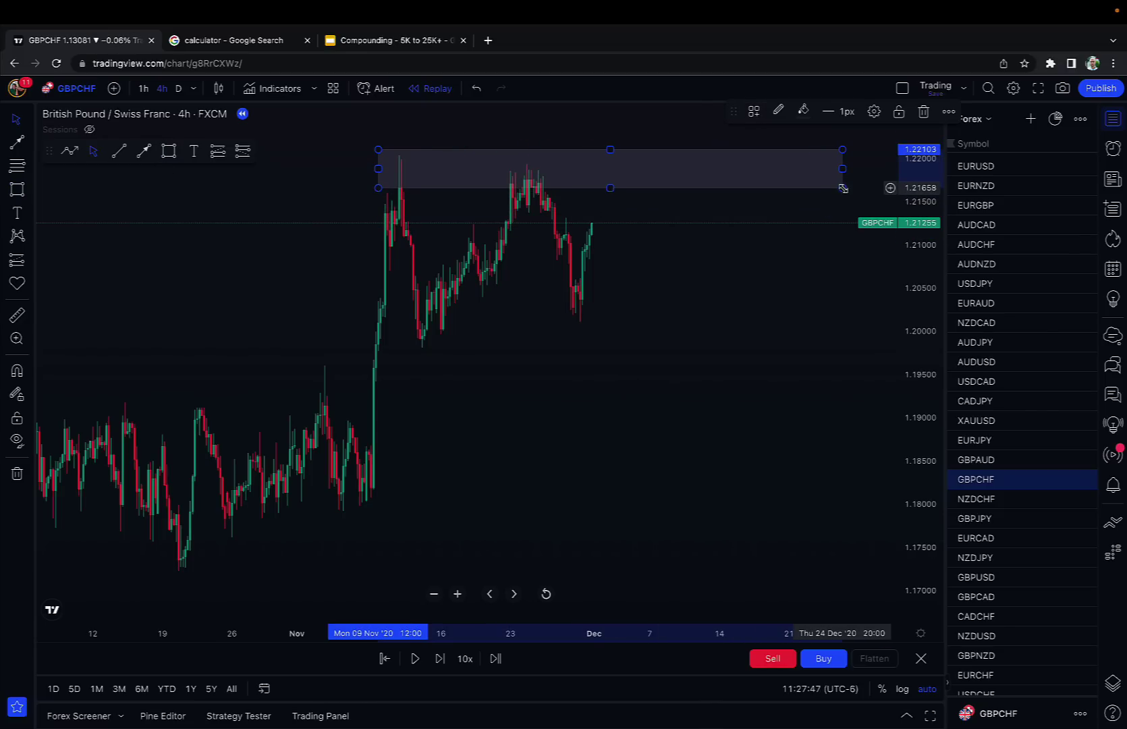
{"action": "left_click", "coordinate": [719, 271]}
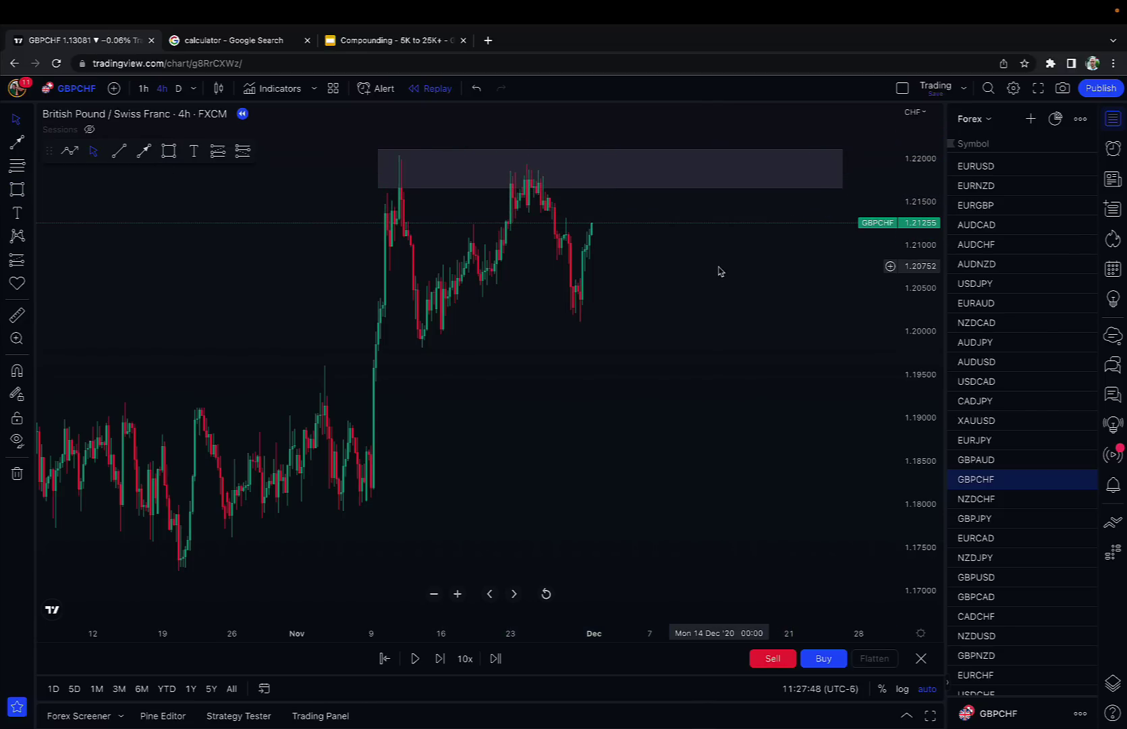
{"action": "left_click", "coordinate": [169, 150]}
{"action": "left_click_drag", "start_coordinate": [401, 306], "coordinate": [865, 341]}
{"action": "left_click", "coordinate": [748, 261]}
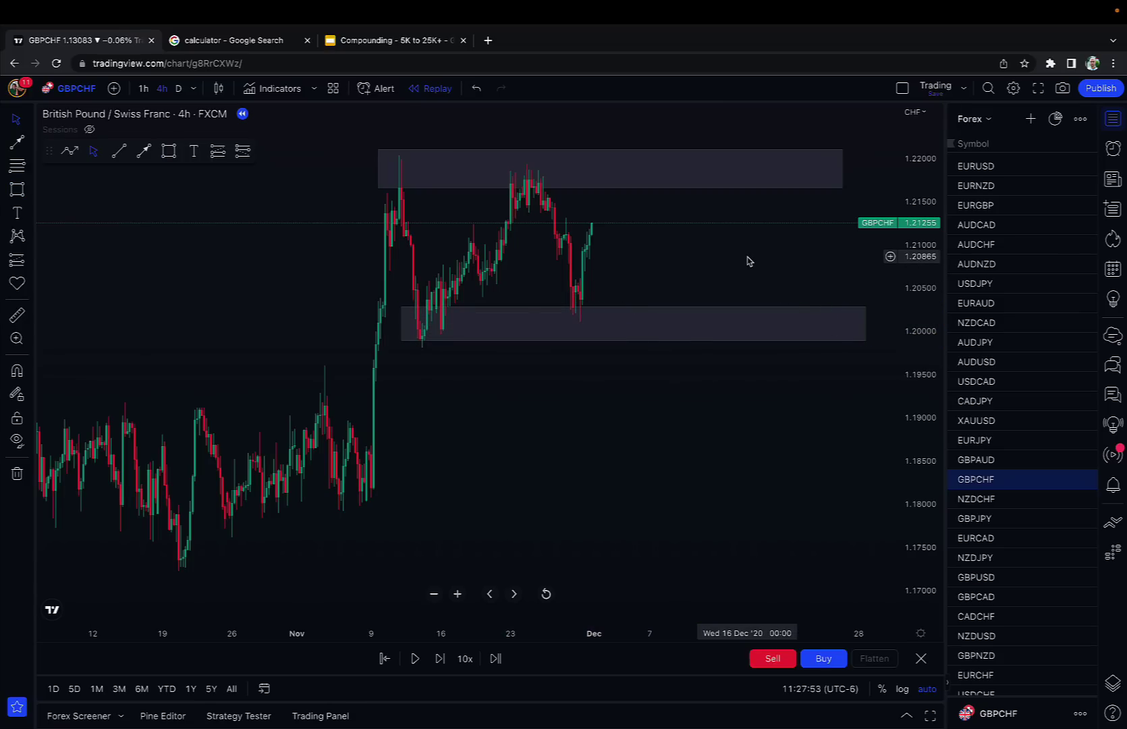
Advance the GBPCHF replay candle by candle until price breaks below the support rectangle.
{"action": "scroll", "coordinate": [425, 163], "scroll_direction": "up", "scroll_amount": 1}
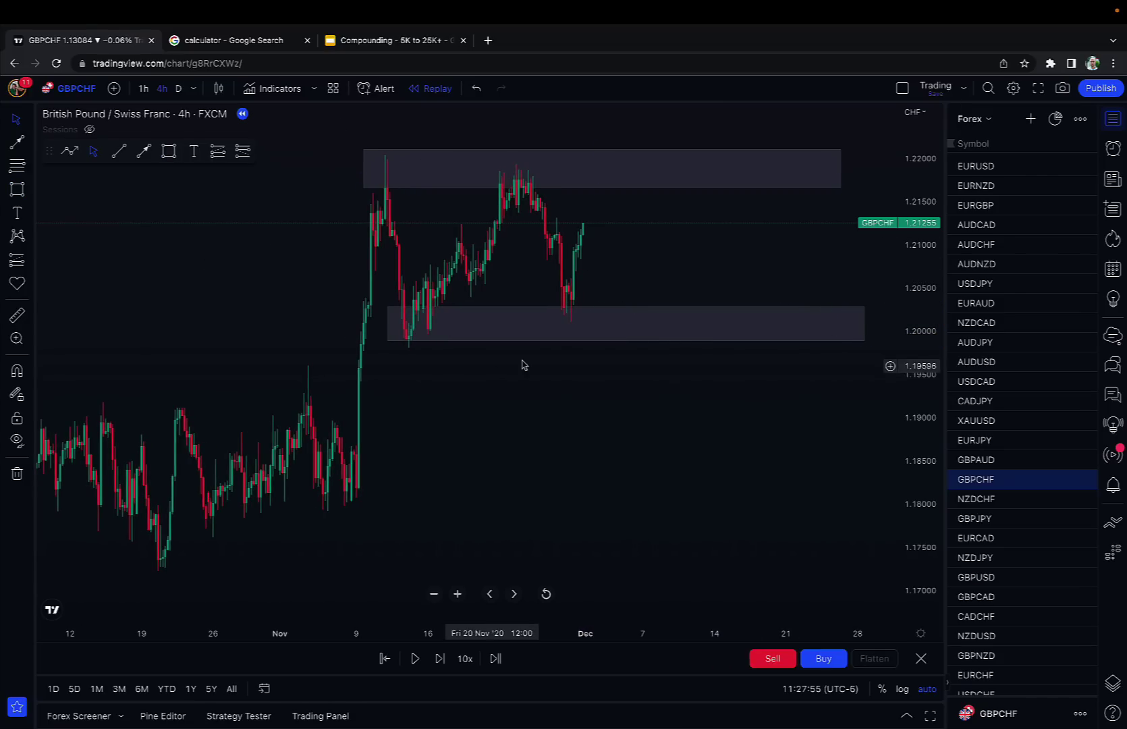
{"action": "scroll", "coordinate": [531, 448], "scroll_direction": "up", "scroll_amount": 1}
{"action": "scroll", "coordinate": [532, 452], "scroll_direction": "up", "scroll_amount": 4}
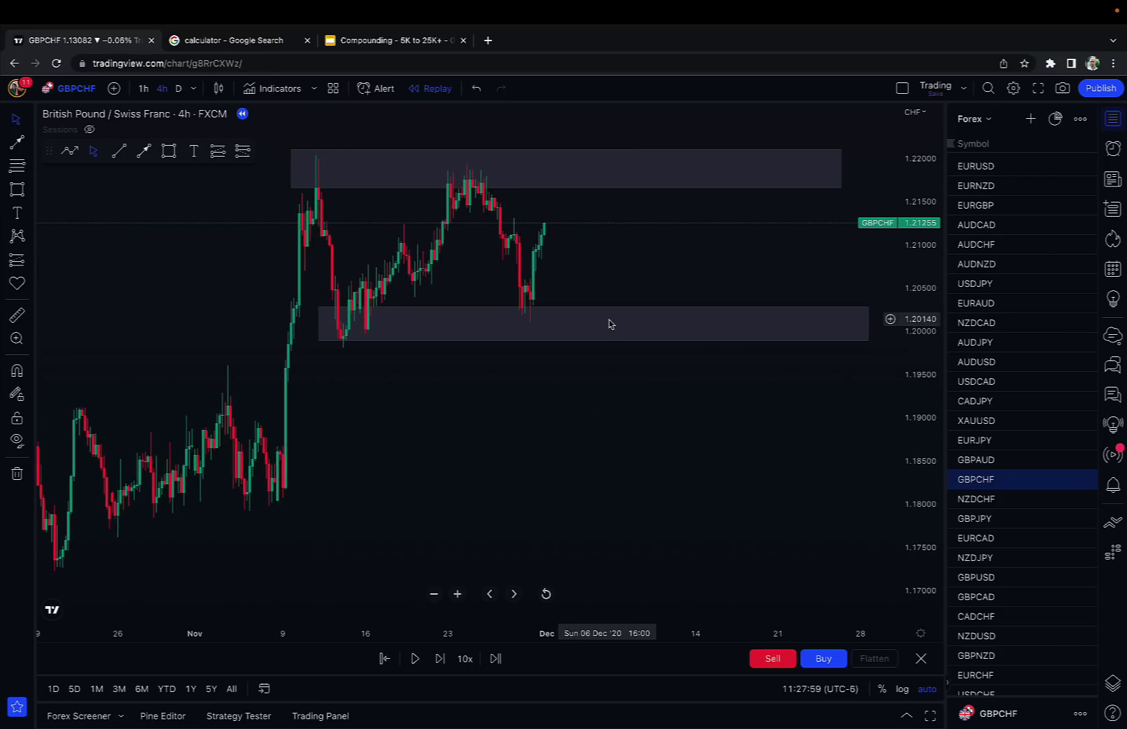
{"action": "scroll", "coordinate": [545, 391], "scroll_direction": "down", "scroll_amount": 1}
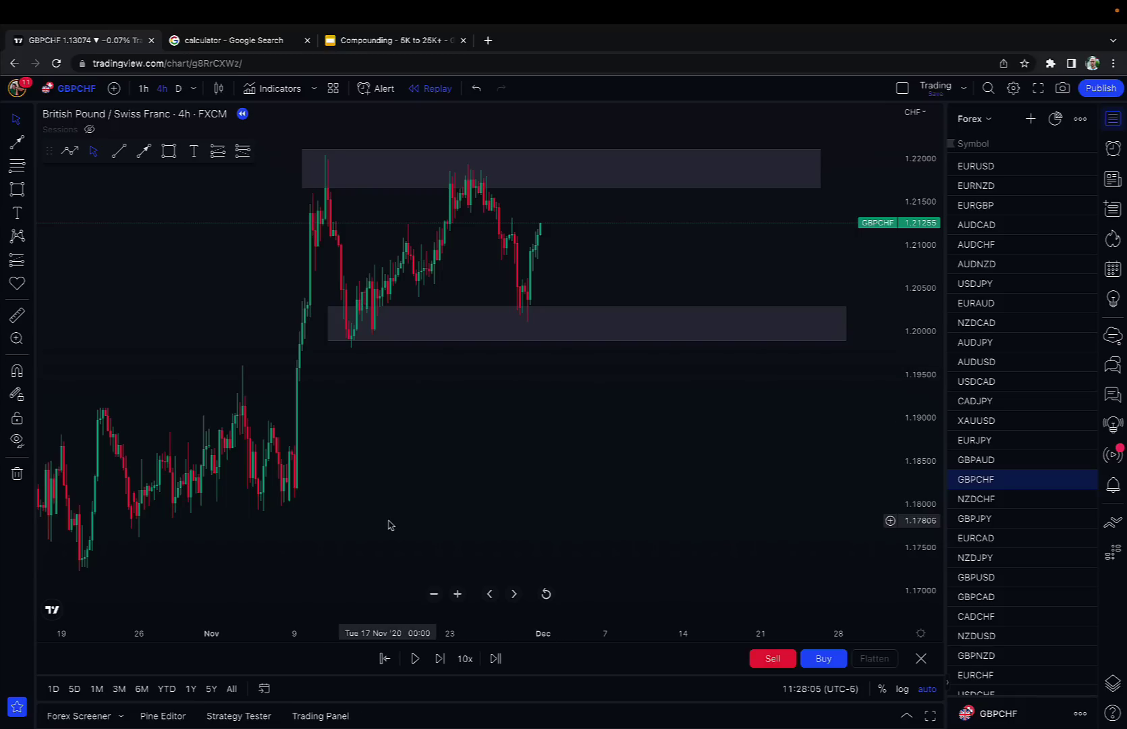
{"action": "left_click", "coordinate": [439, 658]}
{"action": "left_click", "coordinate": [438, 660]}
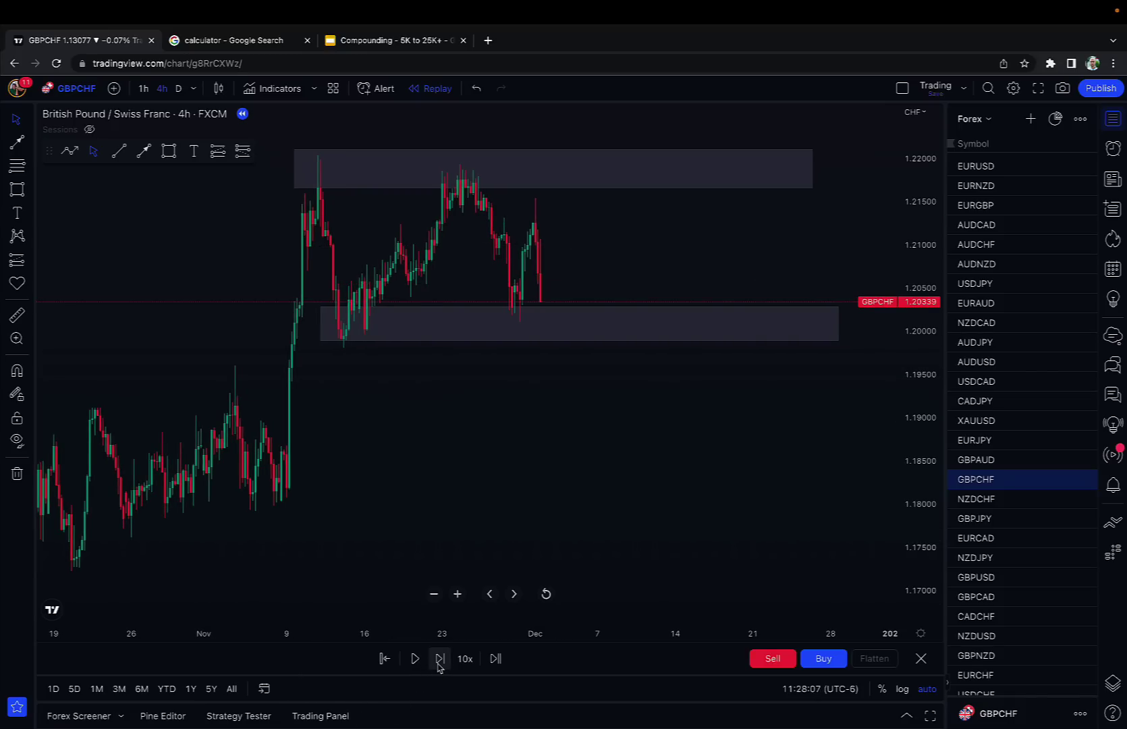
{"action": "left_click", "coordinate": [439, 658]}
{"action": "left_click", "coordinate": [440, 658]}
{"action": "left_click", "coordinate": [440, 657]}
{"action": "left_click", "coordinate": [440, 657]}
{"action": "left_click", "coordinate": [440, 659]}
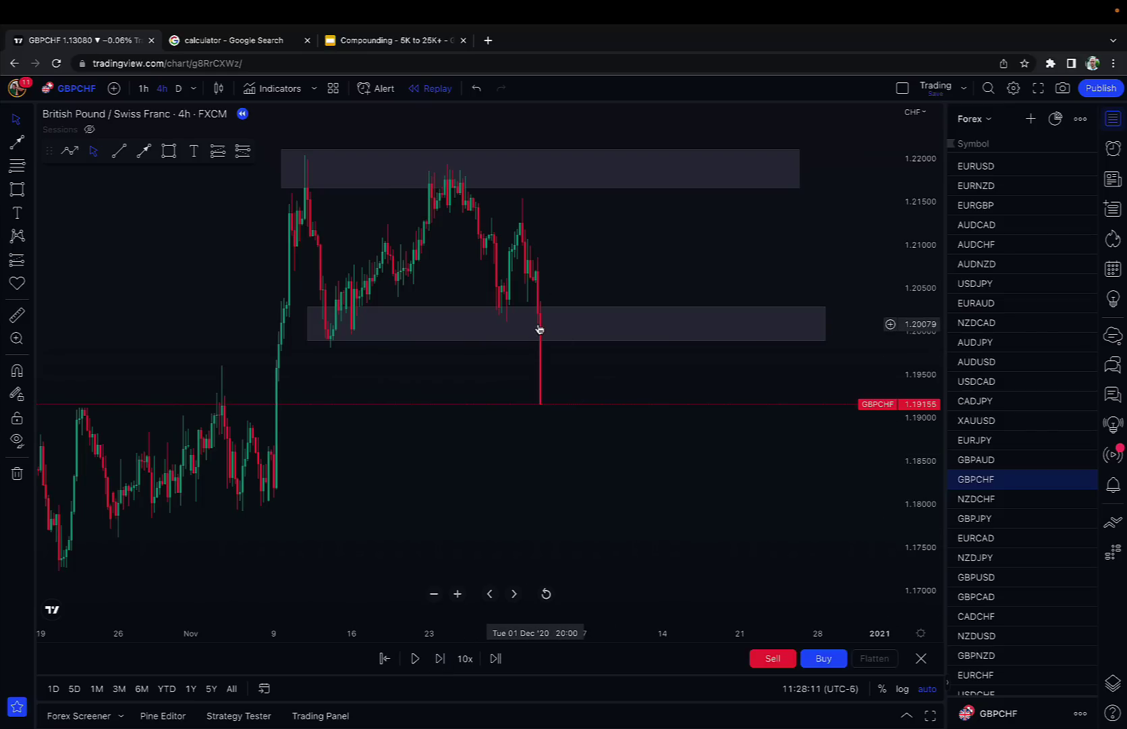
Place a GBPCHF long position at about 1.20094 in the support zone, with stop at 1.19460 and target at 1.20767.
{"action": "left_click", "coordinate": [218, 150]}
{"action": "left_click", "coordinate": [540, 323]}
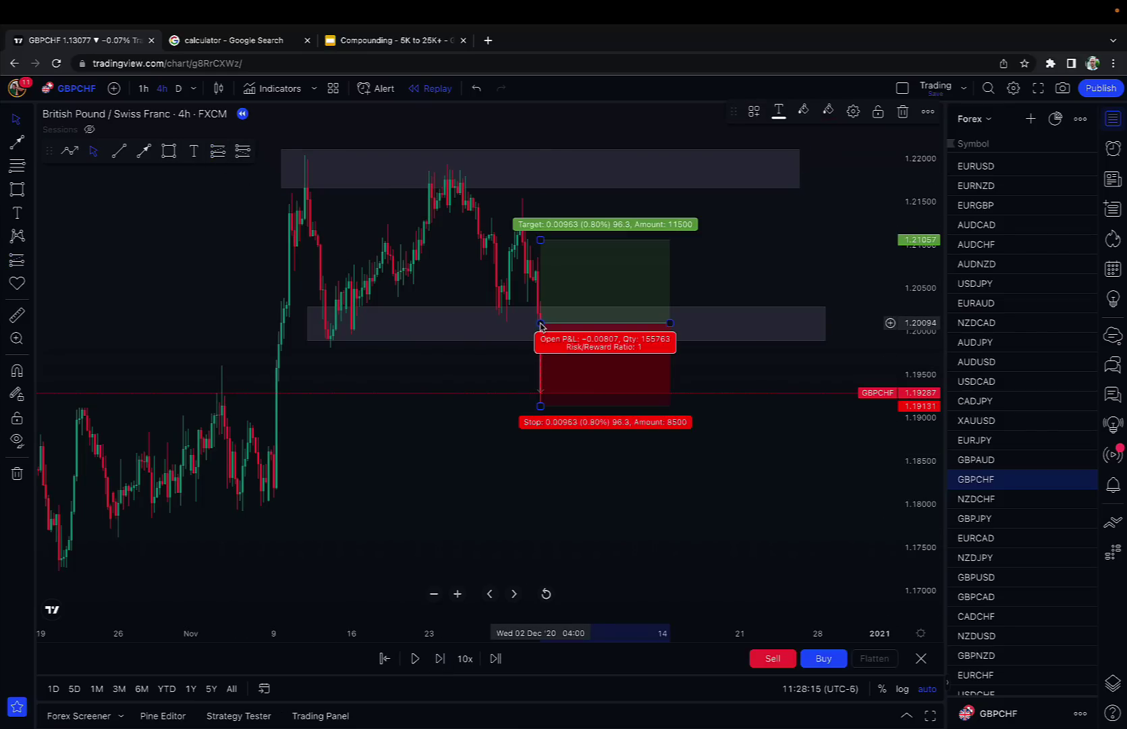
{"action": "left_click_drag", "start_coordinate": [540, 405], "coordinate": [543, 379]}
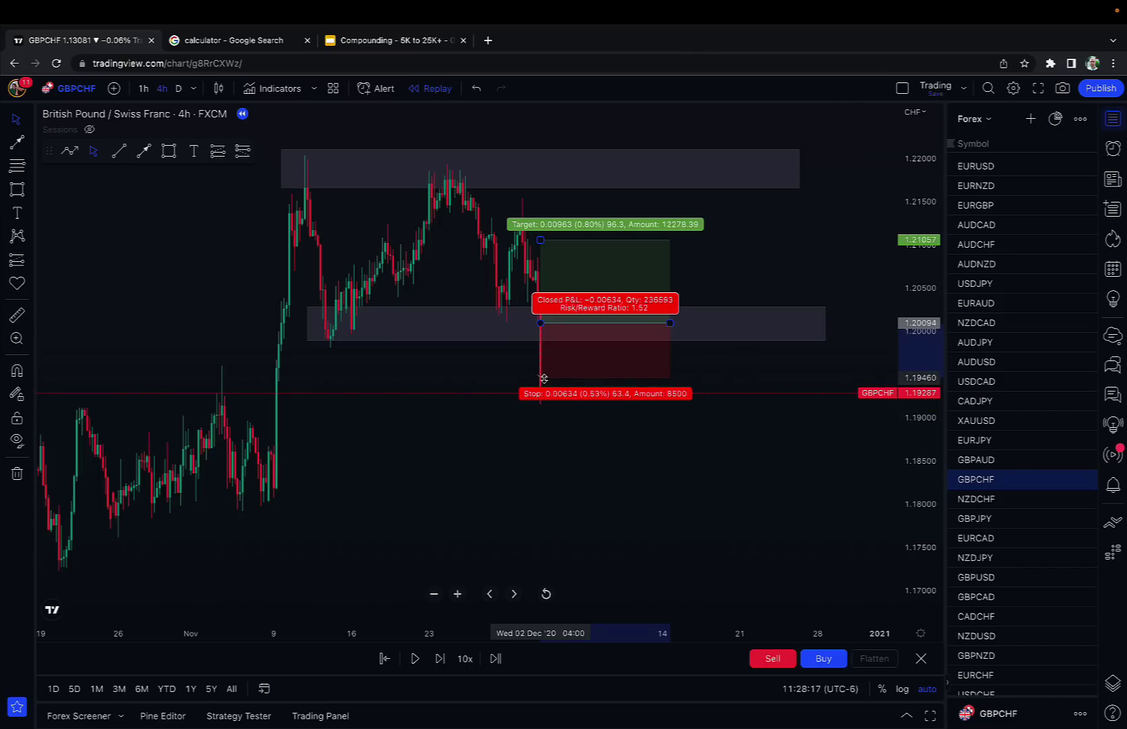
{"action": "left_click_drag", "start_coordinate": [539, 240], "coordinate": [544, 266]}
{"action": "left_click", "coordinate": [681, 234]}
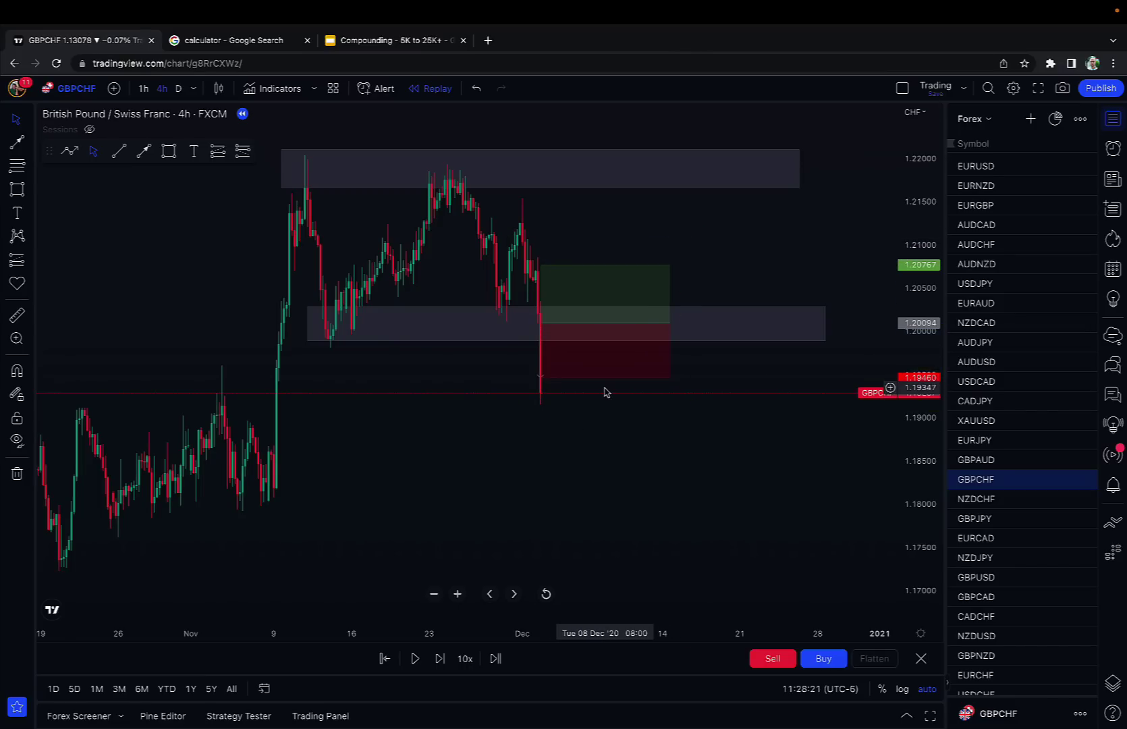
Switch to the Google calculator and start multiplying the 2250 balance by a decimal factor.
{"action": "left_click", "coordinate": [253, 41]}
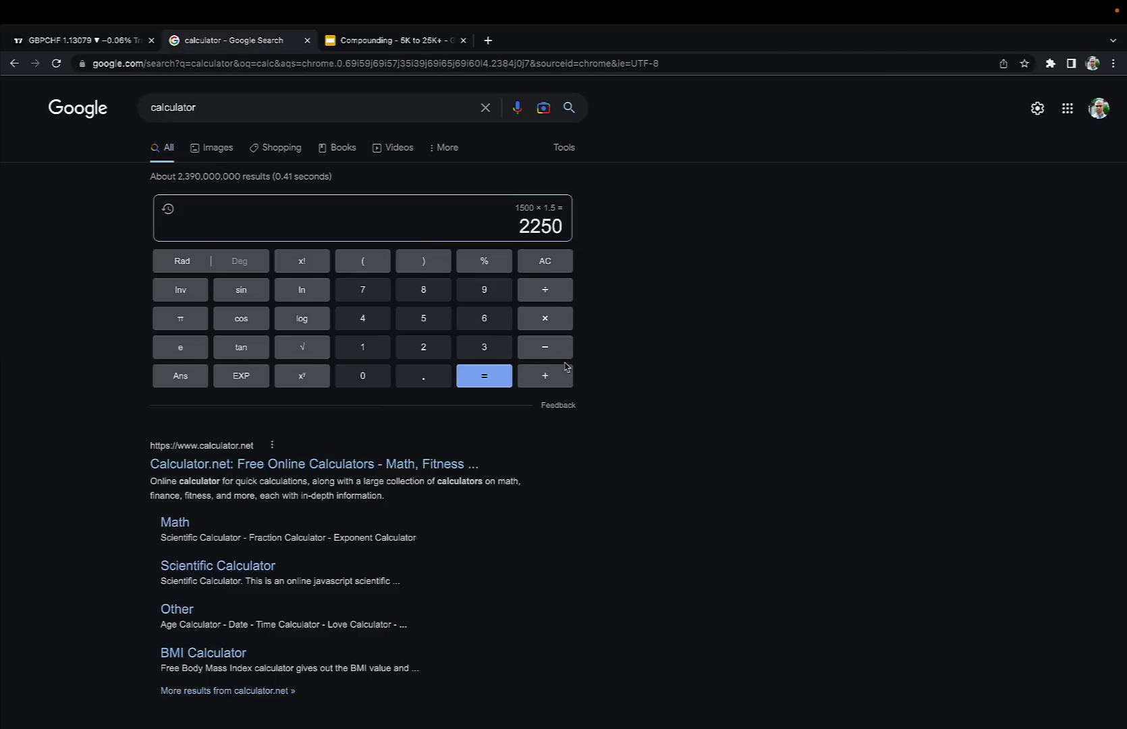
{"action": "left_click", "coordinate": [545, 319]}
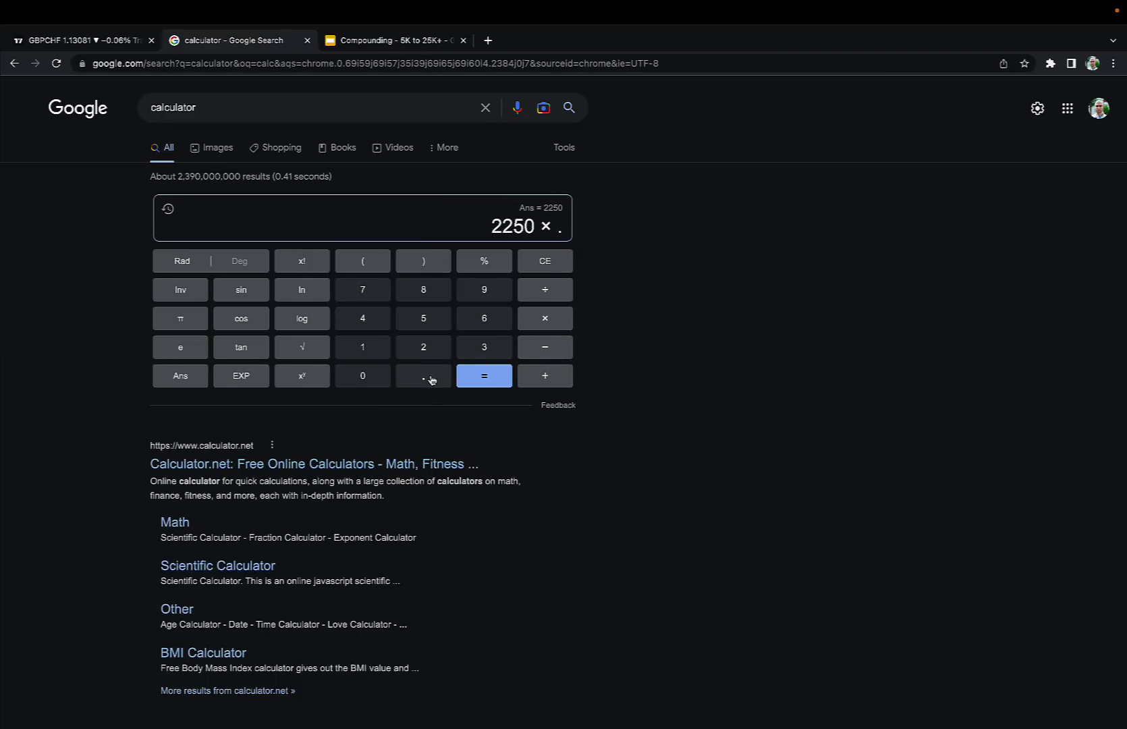
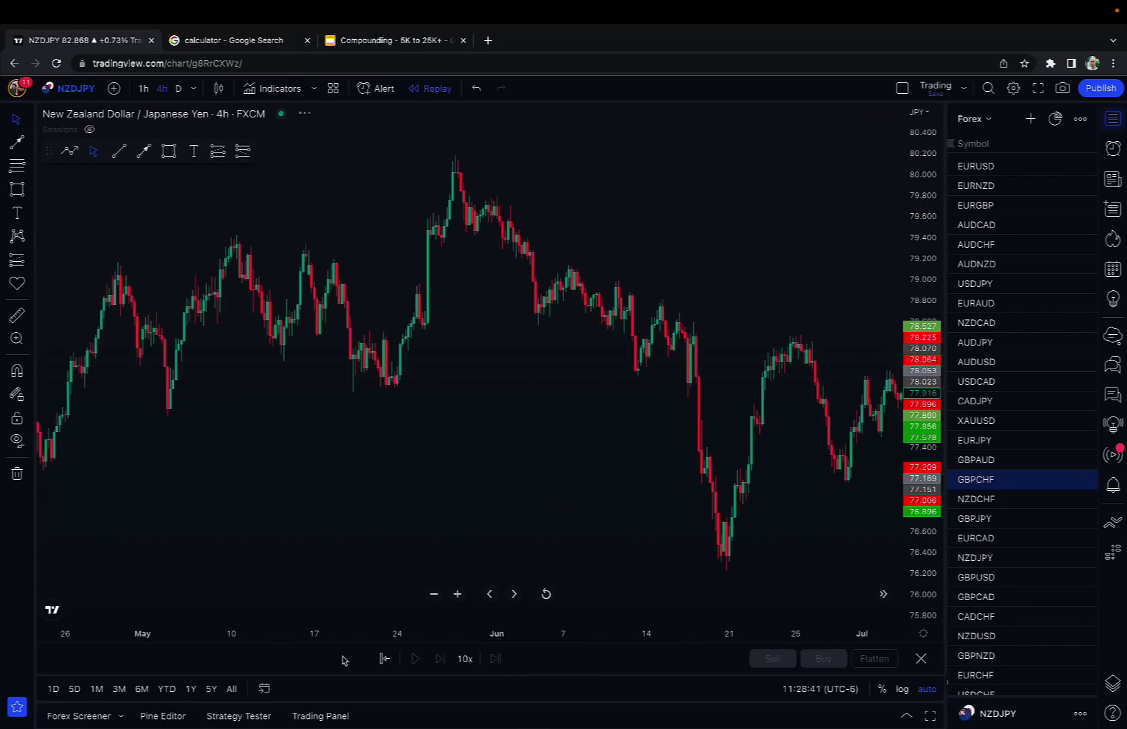
Start the NZDJPY 4-hour replay in early July 2021 and draw a zone rectangle at about 78.09 to 77.58.
{"action": "left_click", "coordinate": [873, 448]}
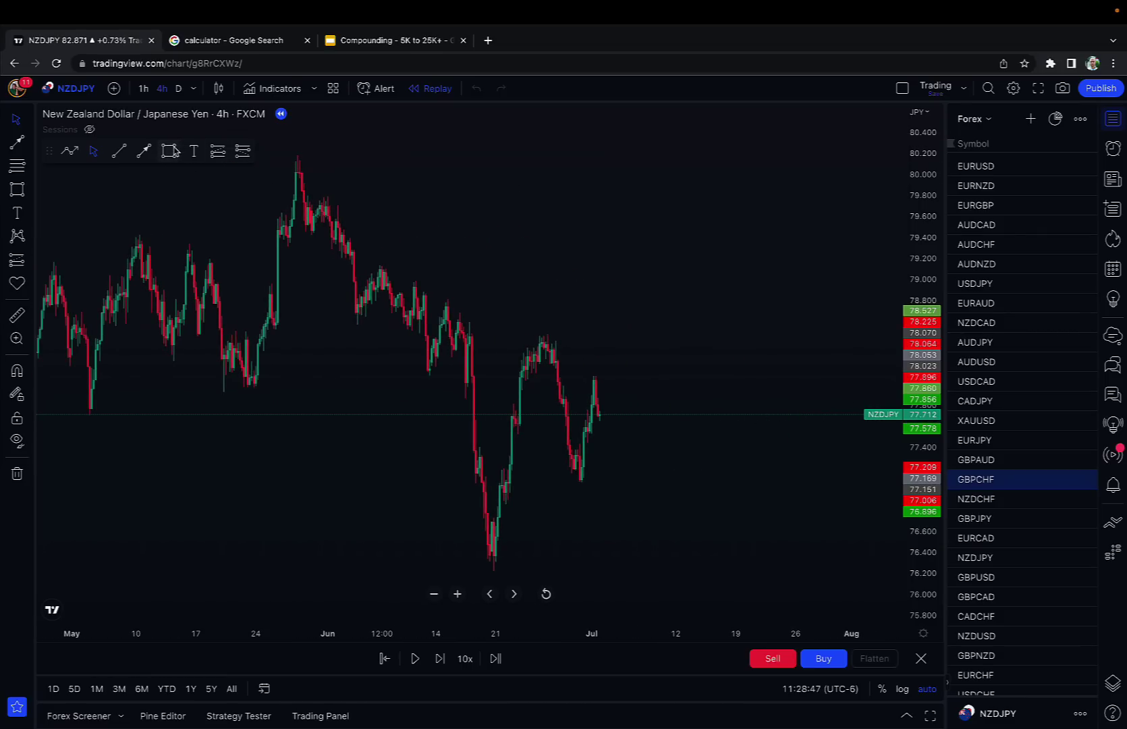
{"action": "mouse_move", "coordinate": [82, 376]}
{"action": "left_mouse_down"}
{"action": "mouse_move", "coordinate": [738, 454]}
{"action": "mouse_move", "coordinate": [820, 432]}
{"action": "mouse_move", "coordinate": [796, 427]}
{"action": "left_mouse_up"}
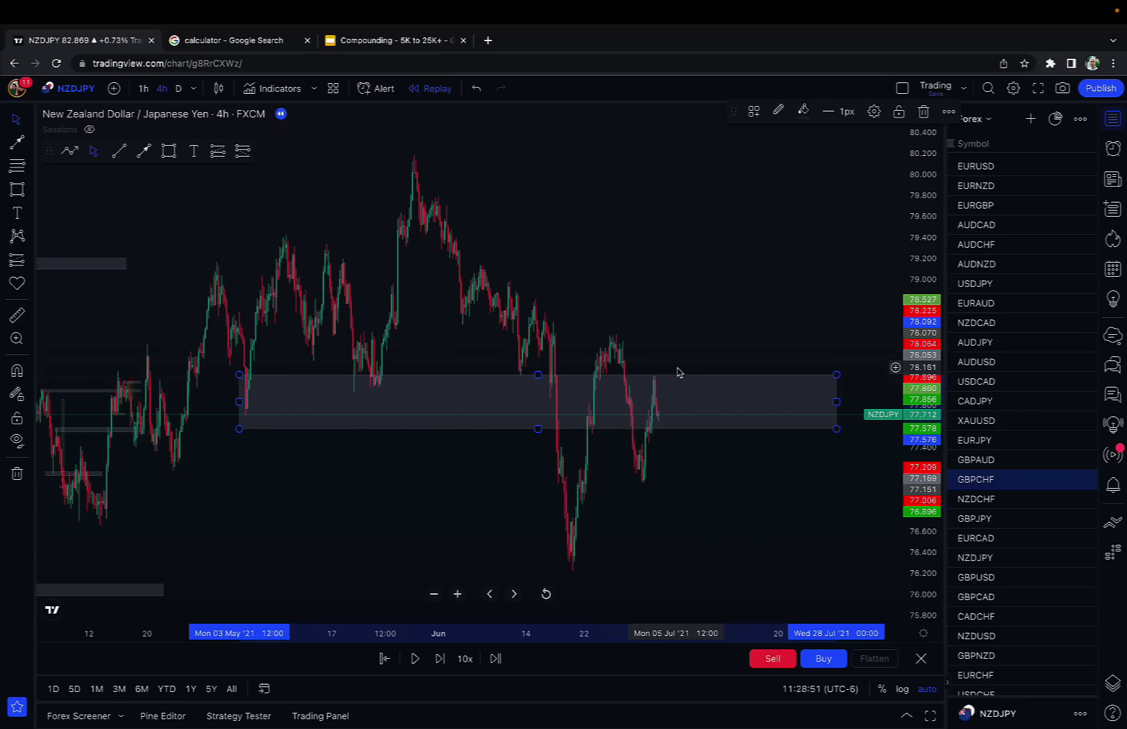
Remove all drawings from the NZDJPY chart.
{"action": "scroll", "coordinate": [678, 372], "scroll_direction": "down", "scroll_amount": 3}
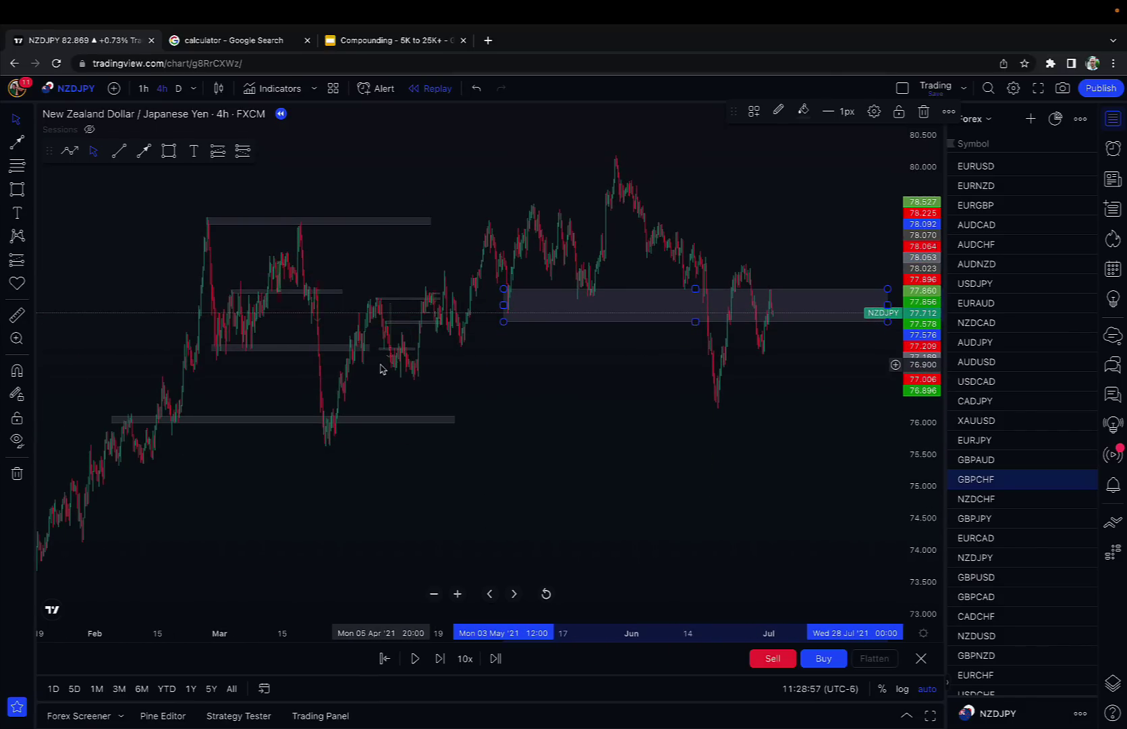
{"action": "scroll", "coordinate": [380, 368], "scroll_direction": "up", "scroll_amount": 2}
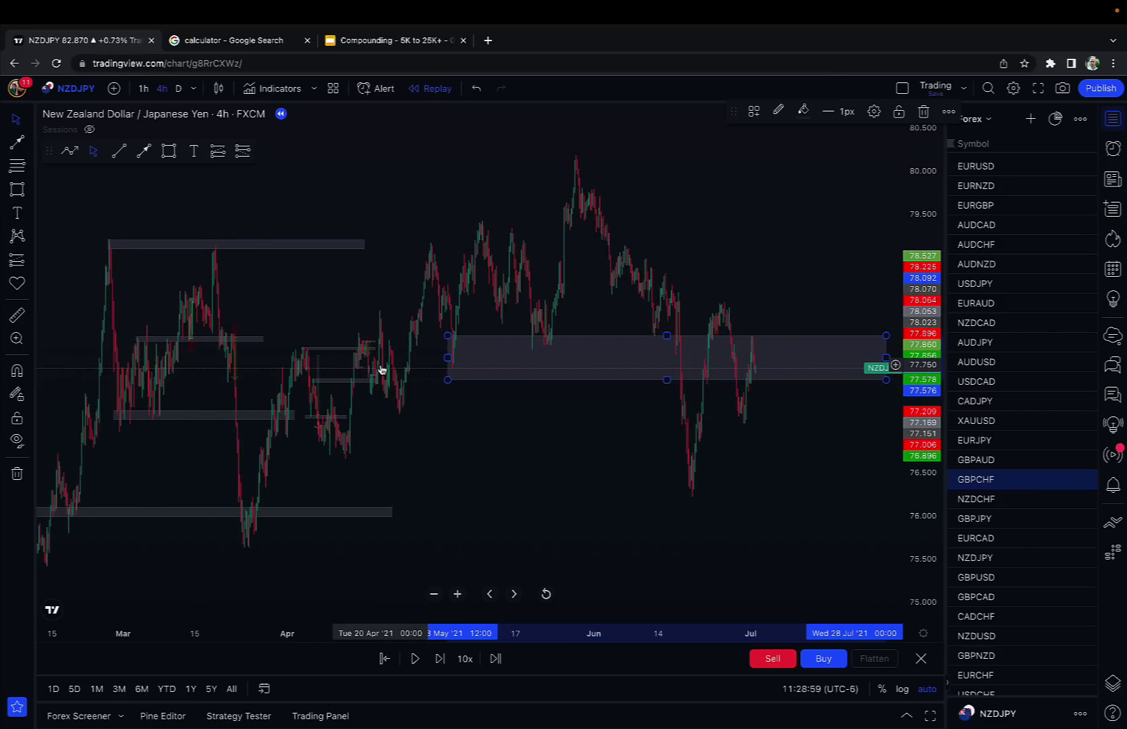
{"action": "scroll", "coordinate": [379, 369], "scroll_direction": "up", "scroll_amount": 5}
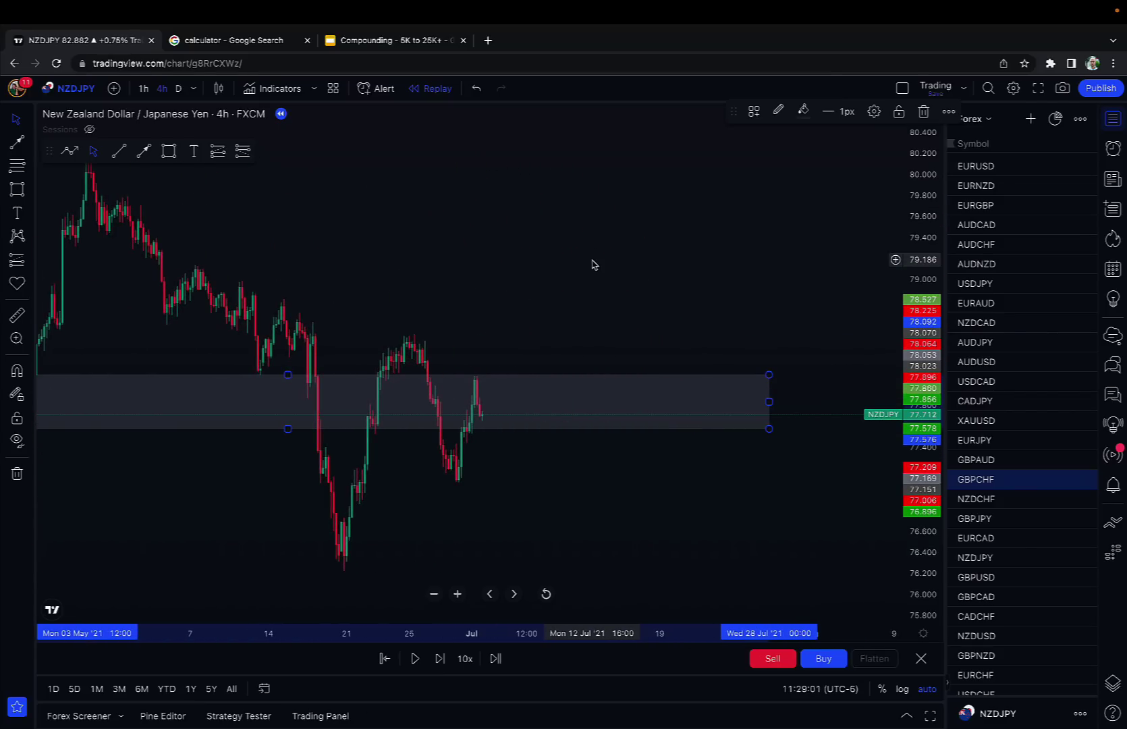
{"action": "left_click", "coordinate": [592, 264]}
{"action": "right_click", "coordinate": [603, 272]}
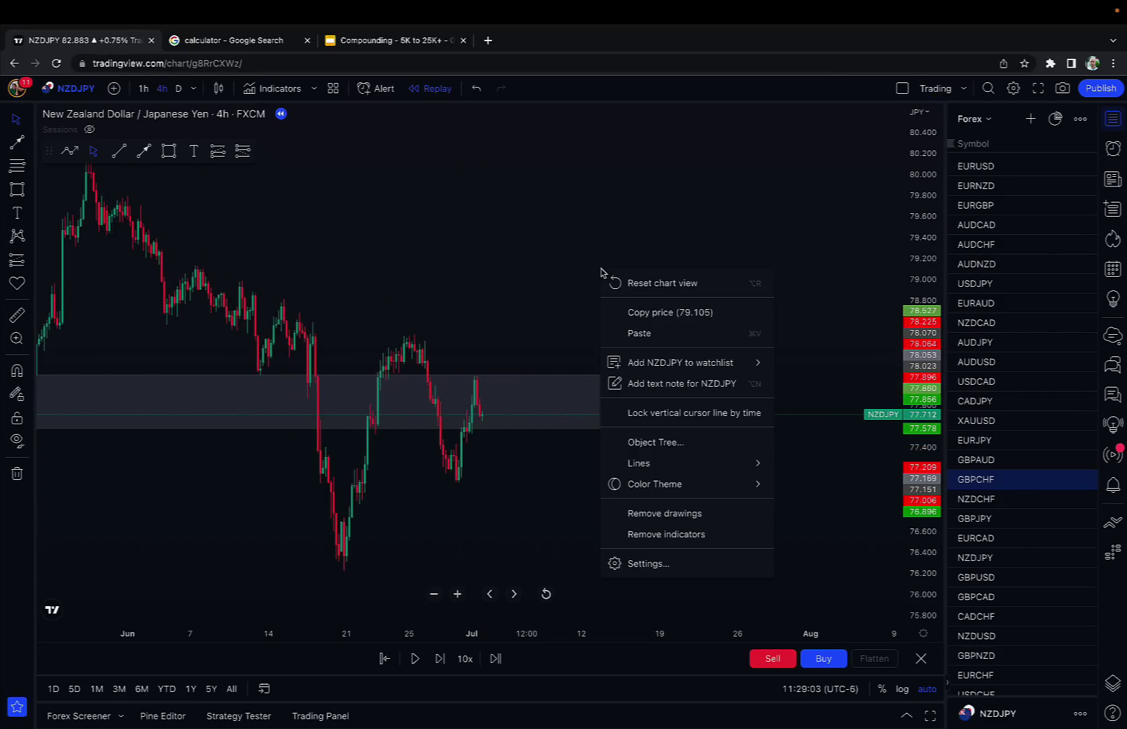
{"action": "left_click", "coordinate": [688, 514]}
Draw an NZDJPY support rectangle at about 76.53 to 76.26 and a resistance rectangle at about 78.20 to 77.82.
{"action": "scroll", "coordinate": [602, 224], "scroll_direction": "down", "scroll_amount": 1}
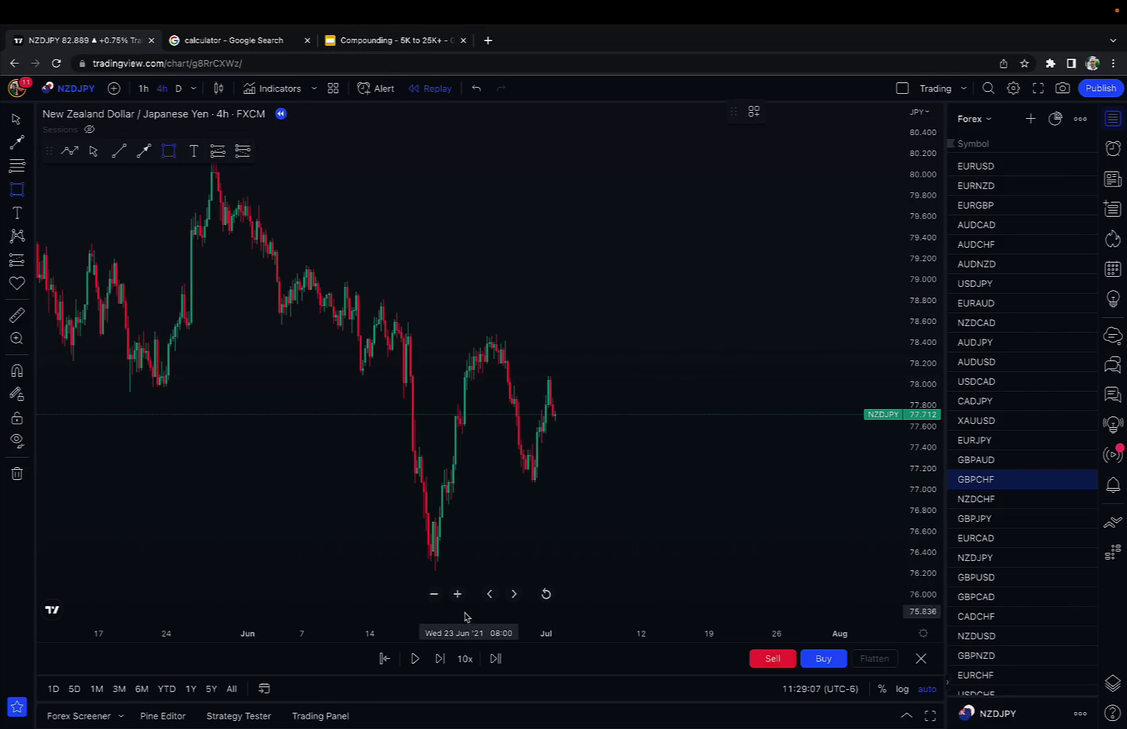
{"action": "left_click_drag", "start_coordinate": [416, 538], "coordinate": [829, 574]}
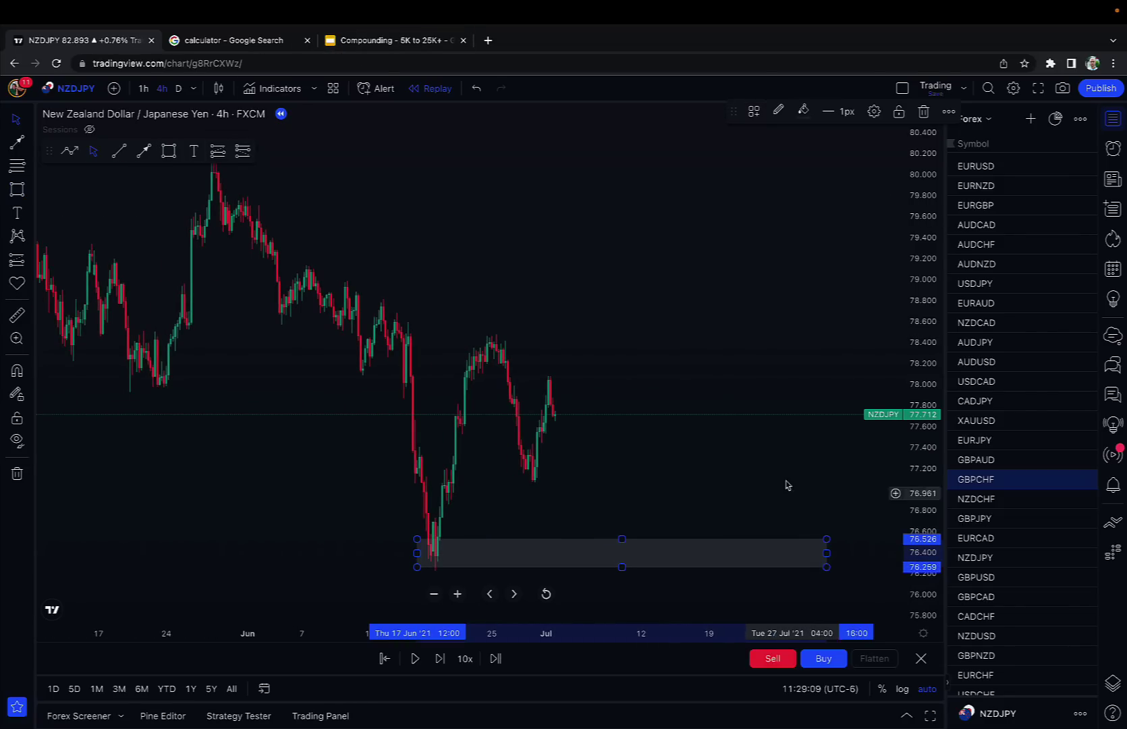
{"action": "left_click", "coordinate": [667, 362]}
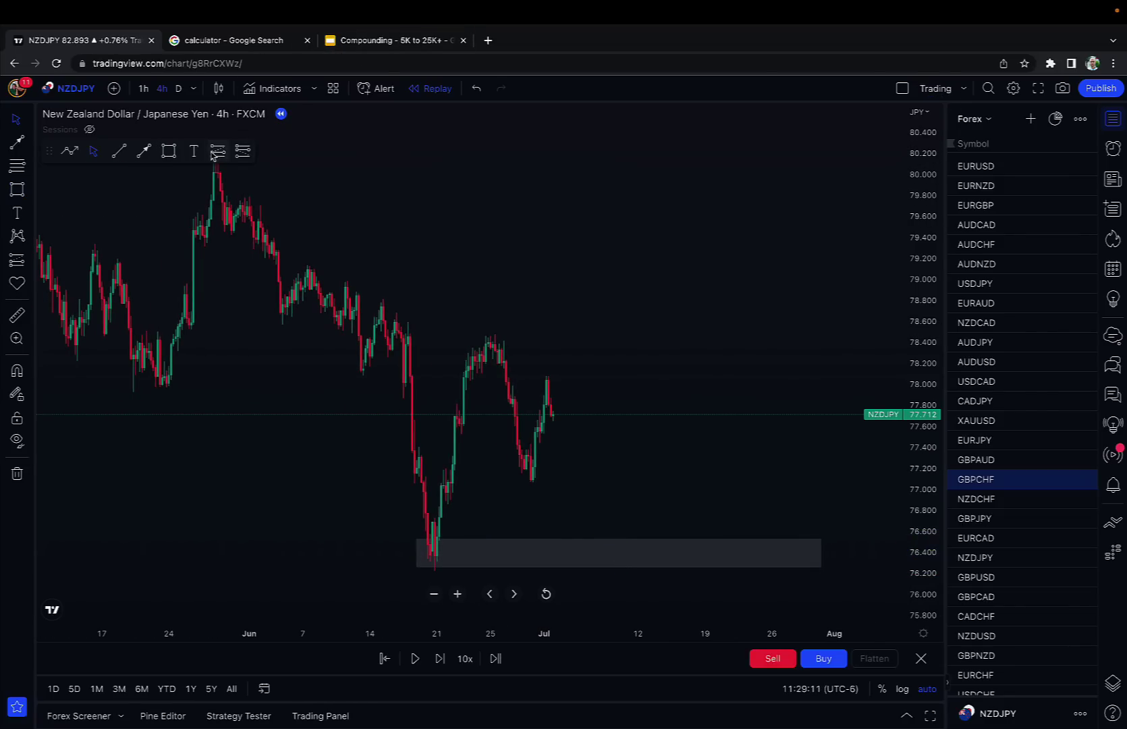
{"action": "left_click_drag", "start_coordinate": [122, 364], "coordinate": [784, 404]}
{"action": "left_click", "coordinate": [761, 356]}
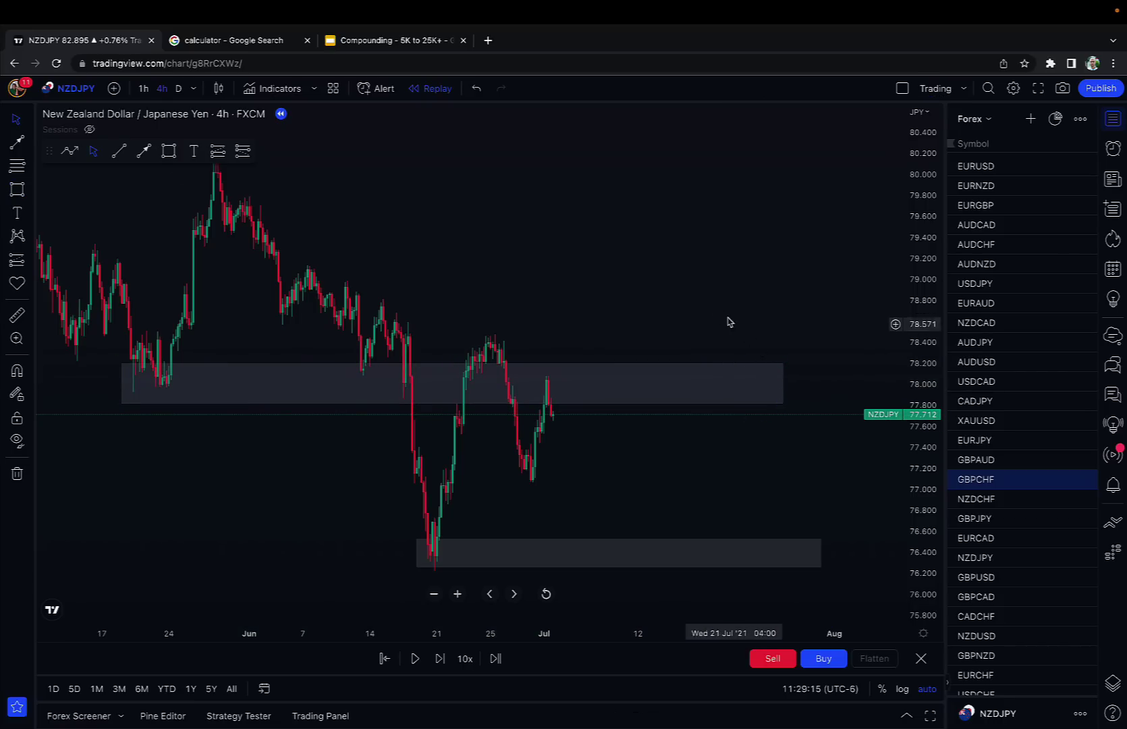
Advance the NZDJPY replay candle by candle until price spikes above the resistance rectangle and falls back below it.
{"action": "left_click", "coordinate": [440, 659]}
{"action": "left_click", "coordinate": [439, 659]}
{"action": "left_click", "coordinate": [439, 658]}
{"action": "left_click", "coordinate": [439, 659]}
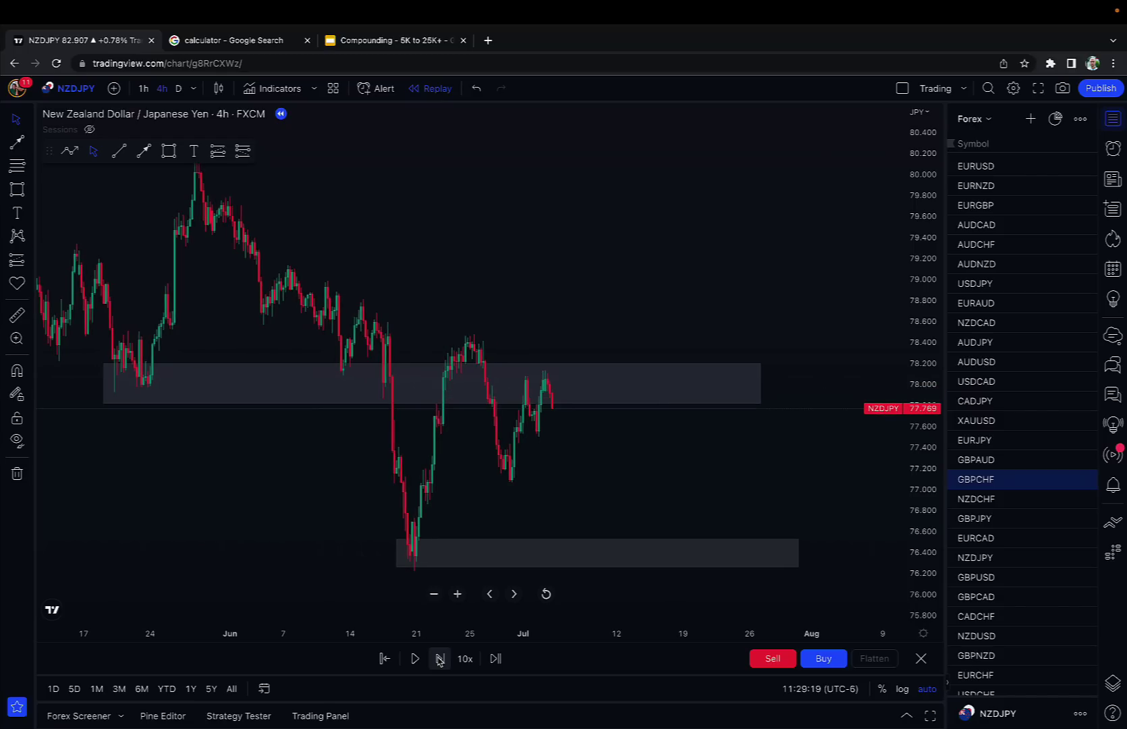
{"action": "left_click", "coordinate": [439, 659]}
{"action": "left_click", "coordinate": [439, 658]}
{"action": "left_click", "coordinate": [439, 659]}
{"action": "left_click", "coordinate": [439, 659]}
{"action": "left_click", "coordinate": [439, 659]}
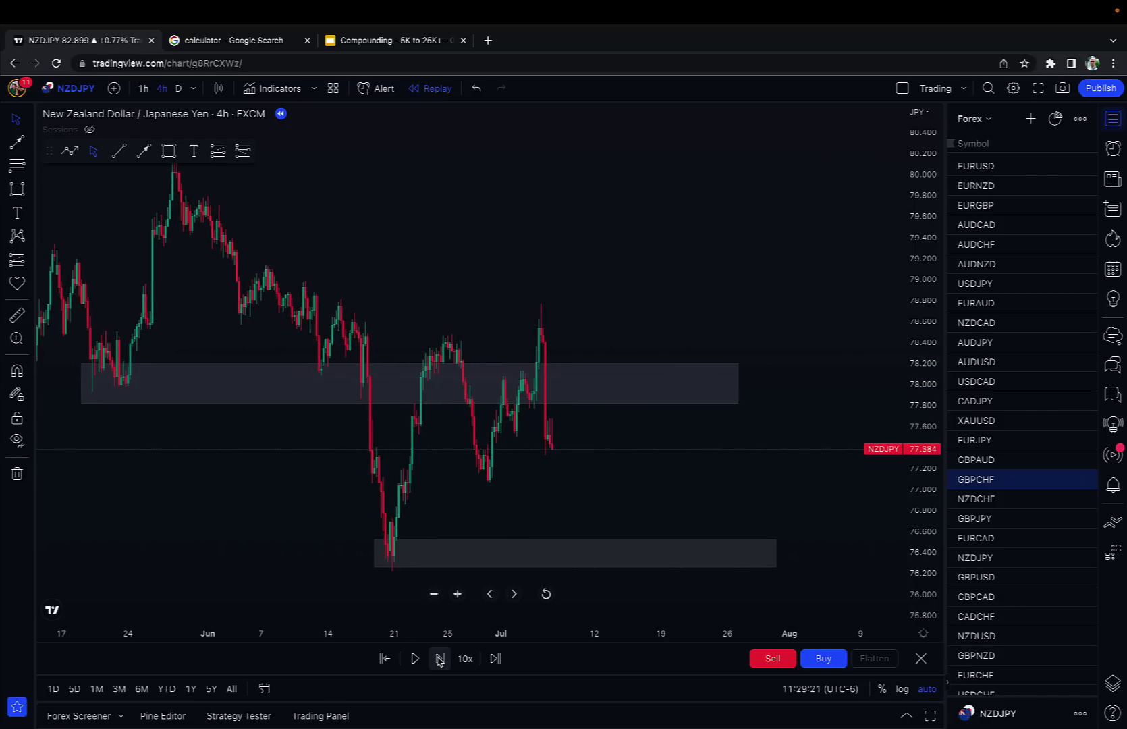
{"action": "left_click", "coordinate": [439, 659]}
{"action": "left_click", "coordinate": [440, 659]}
{"action": "left_click", "coordinate": [439, 658]}
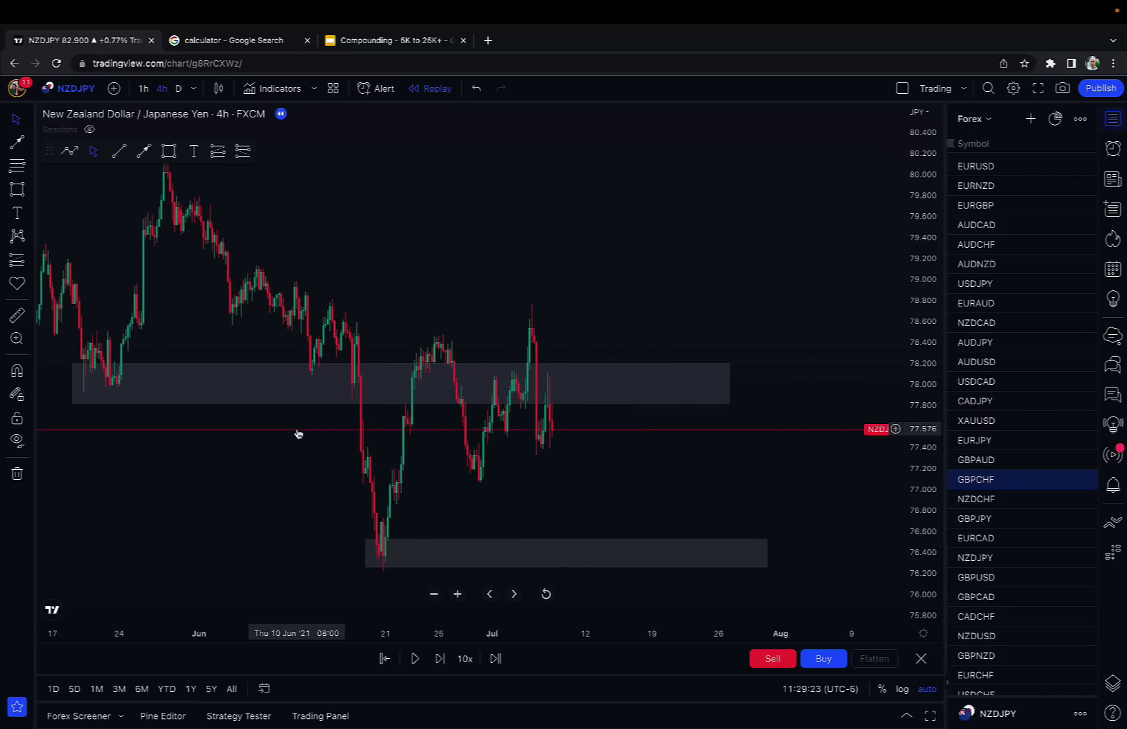
Move the NZDJPY resistance rectangle to about 78.67 to 78.29 and advance the replay until price closes below the support rectangle.
{"action": "left_click_drag", "start_coordinate": [213, 370], "coordinate": [423, 316]}
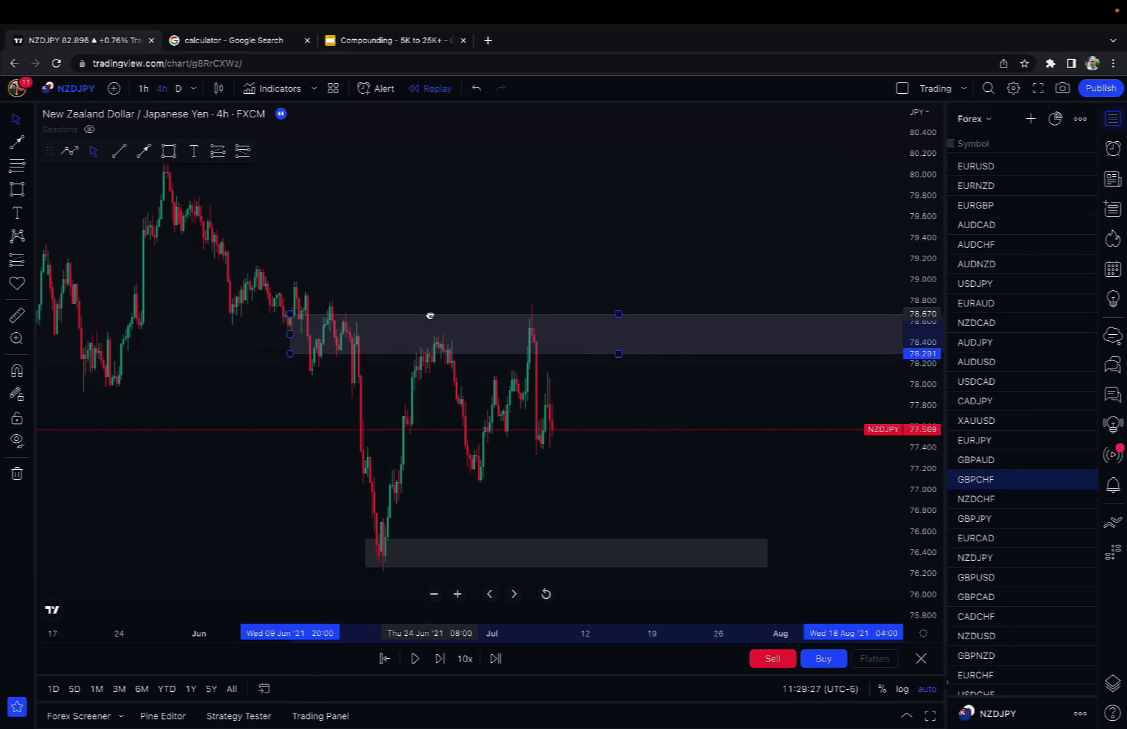
{"action": "left_click", "coordinate": [621, 244]}
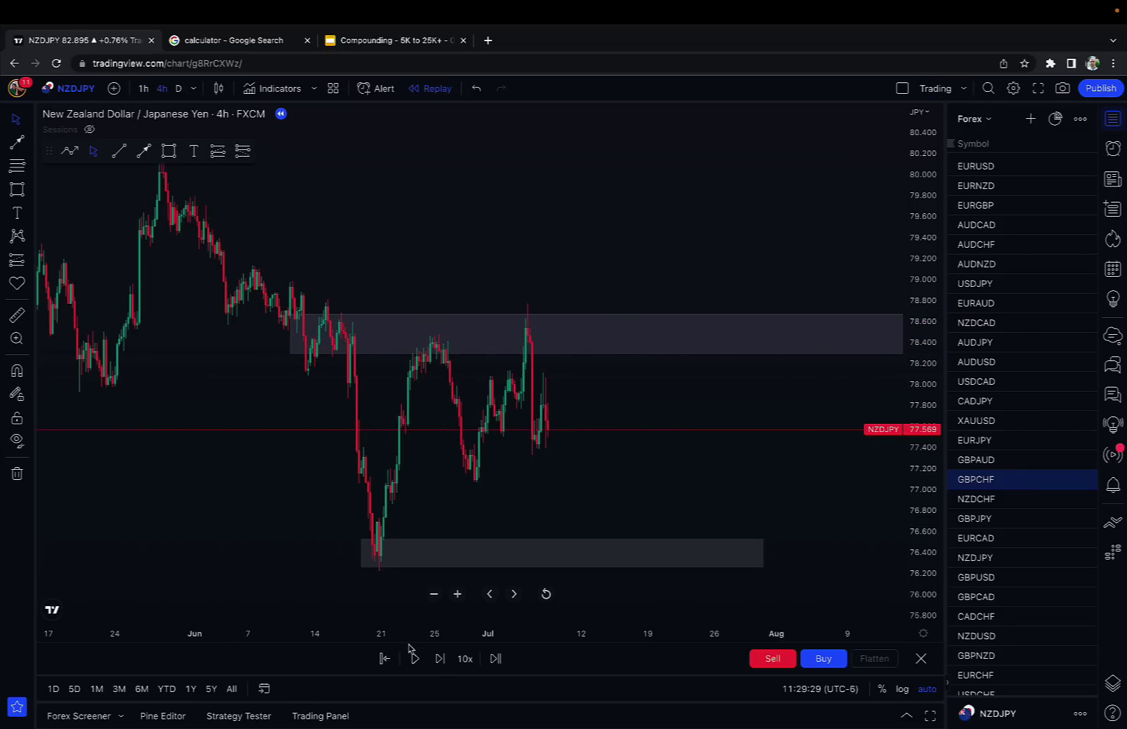
{"action": "left_click", "coordinate": [439, 659]}
{"action": "left_click", "coordinate": [439, 659]}
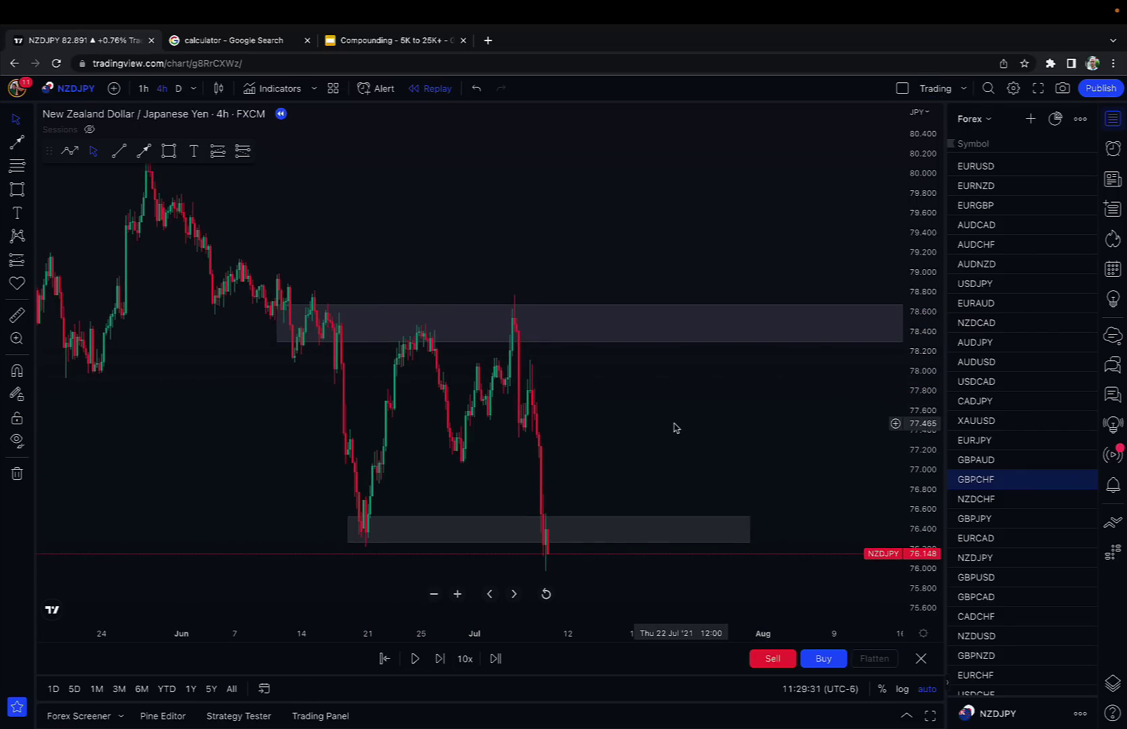
Place a long position at the NZDJPY support rectangle with entry at 76.388, target at 77.066 and stop at 75.722.
{"action": "scroll", "coordinate": [675, 428], "scroll_direction": "up", "scroll_amount": 3}
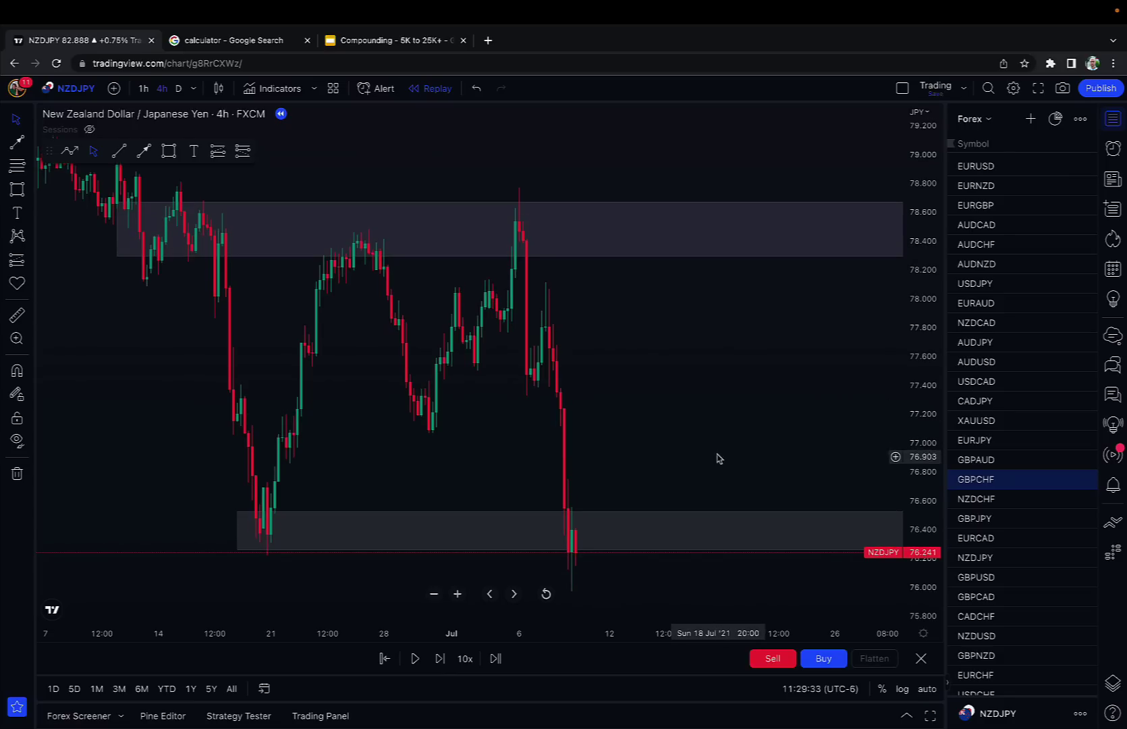
{"action": "left_click_drag", "start_coordinate": [717, 452], "coordinate": [537, 420]}
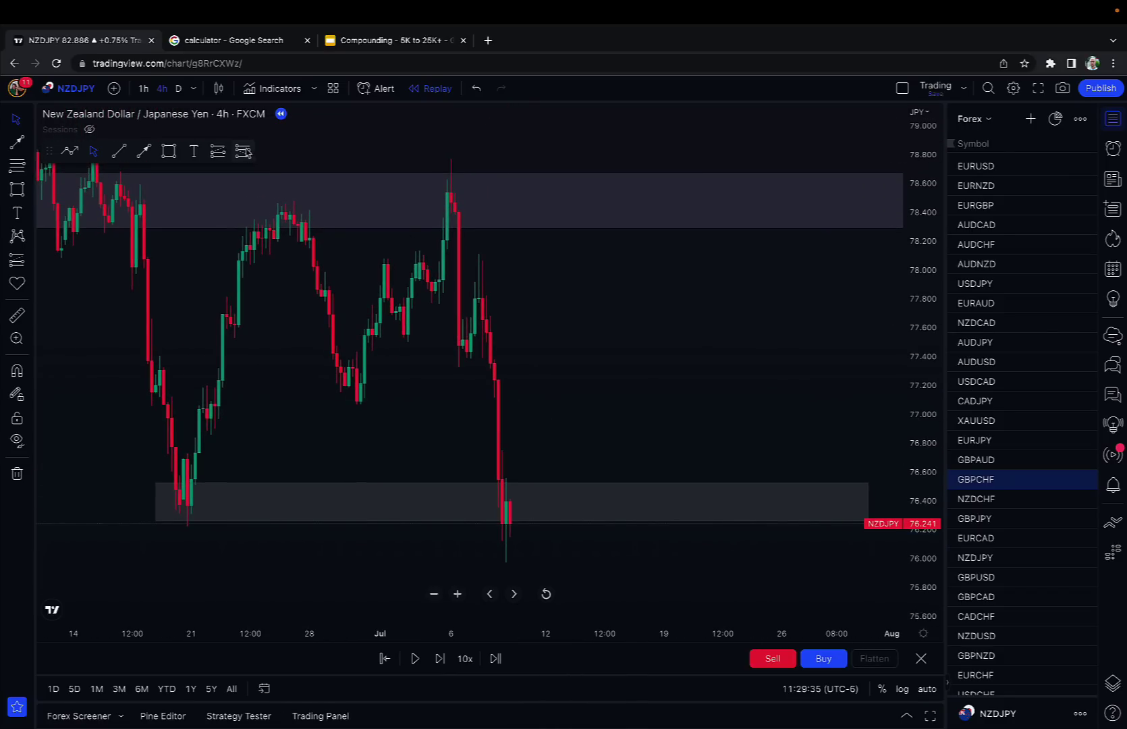
{"action": "left_click", "coordinate": [497, 504]}
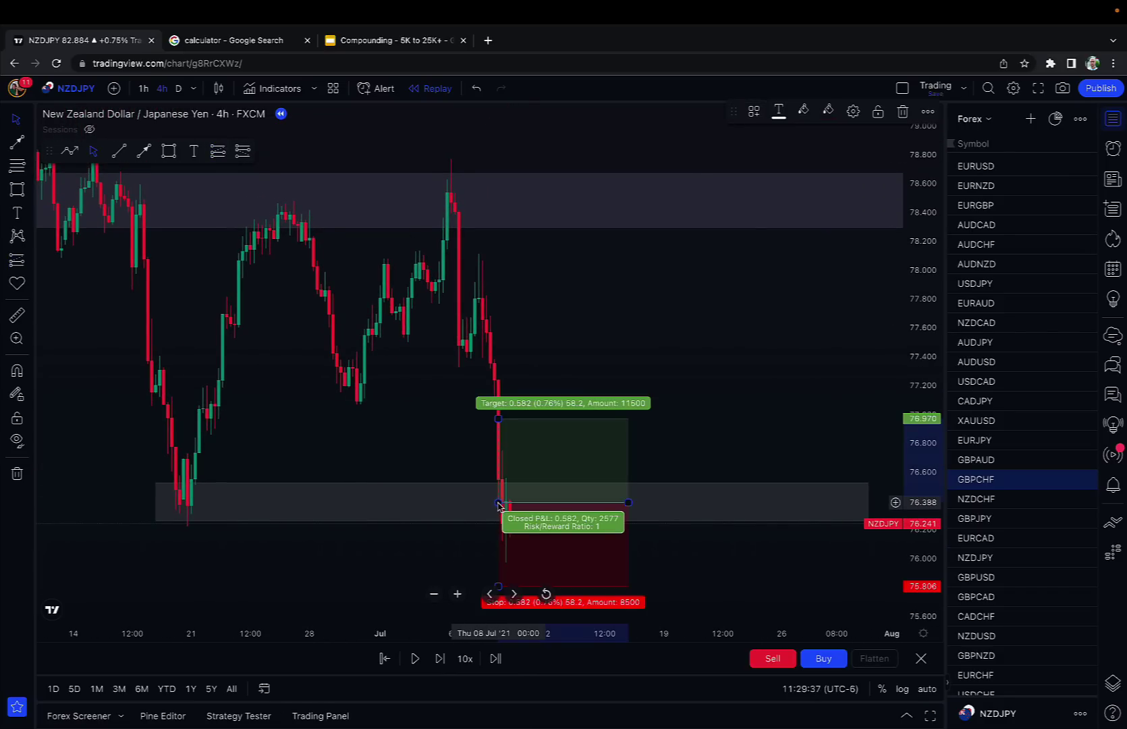
{"action": "left_click_drag", "start_coordinate": [500, 416], "coordinate": [499, 403]}
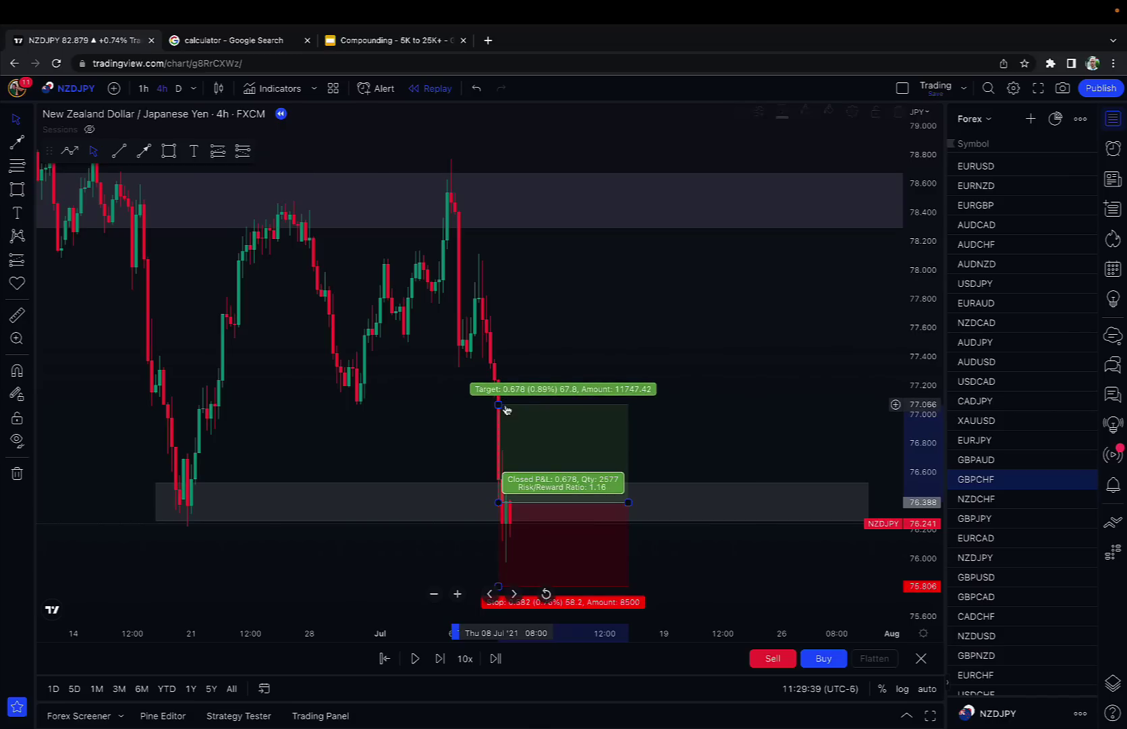
{"action": "left_click_drag", "start_coordinate": [493, 559], "coordinate": [539, 517]}
Advance the NZDJPY replay until price passes the long position's target, and shift the position slightly to a later candle.
{"action": "left_click_drag", "start_coordinate": [928, 432], "coordinate": [914, 521]}
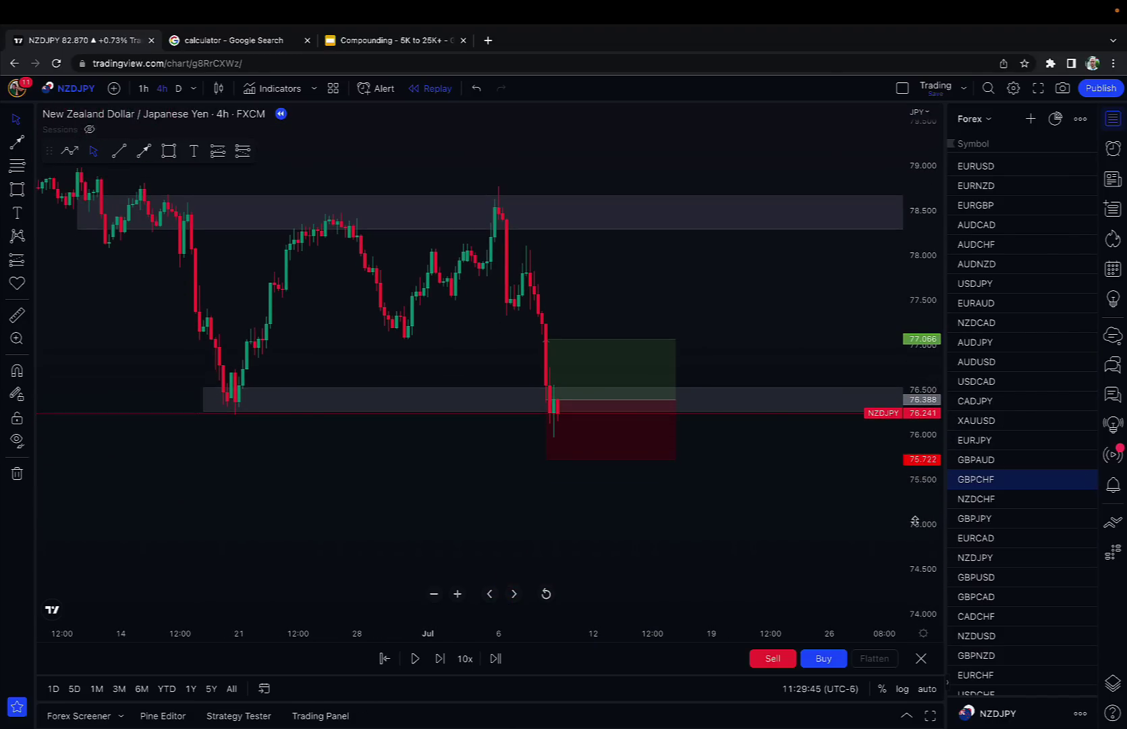
{"action": "left_click_drag", "start_coordinate": [832, 505], "coordinate": [792, 546]}
{"action": "left_click", "coordinate": [440, 658]}
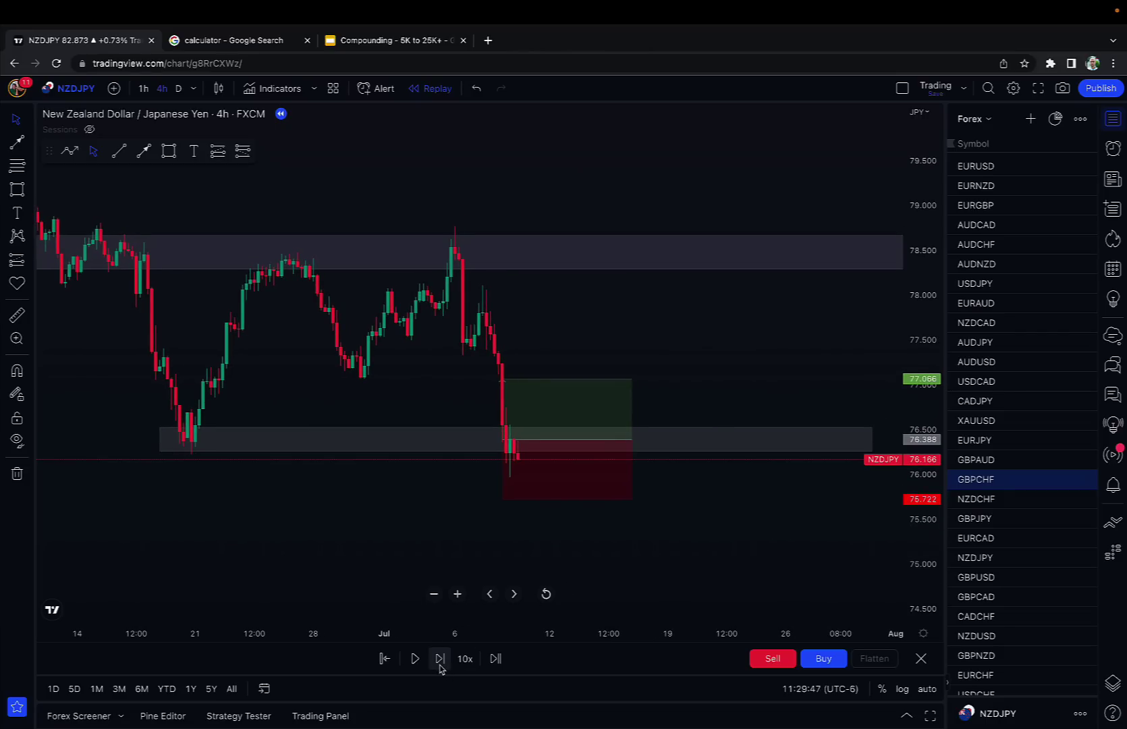
{"action": "left_click", "coordinate": [439, 659]}
{"action": "left_click", "coordinate": [439, 658]}
{"action": "left_click", "coordinate": [439, 659]}
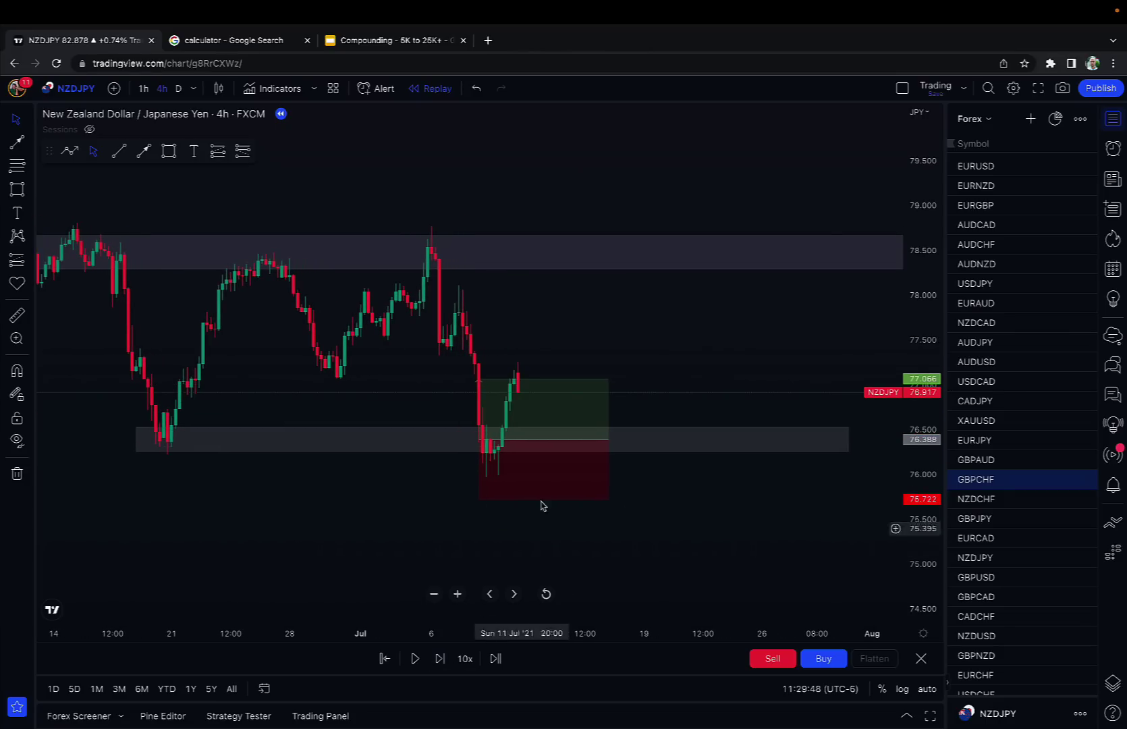
{"action": "left_click", "coordinate": [565, 443]}
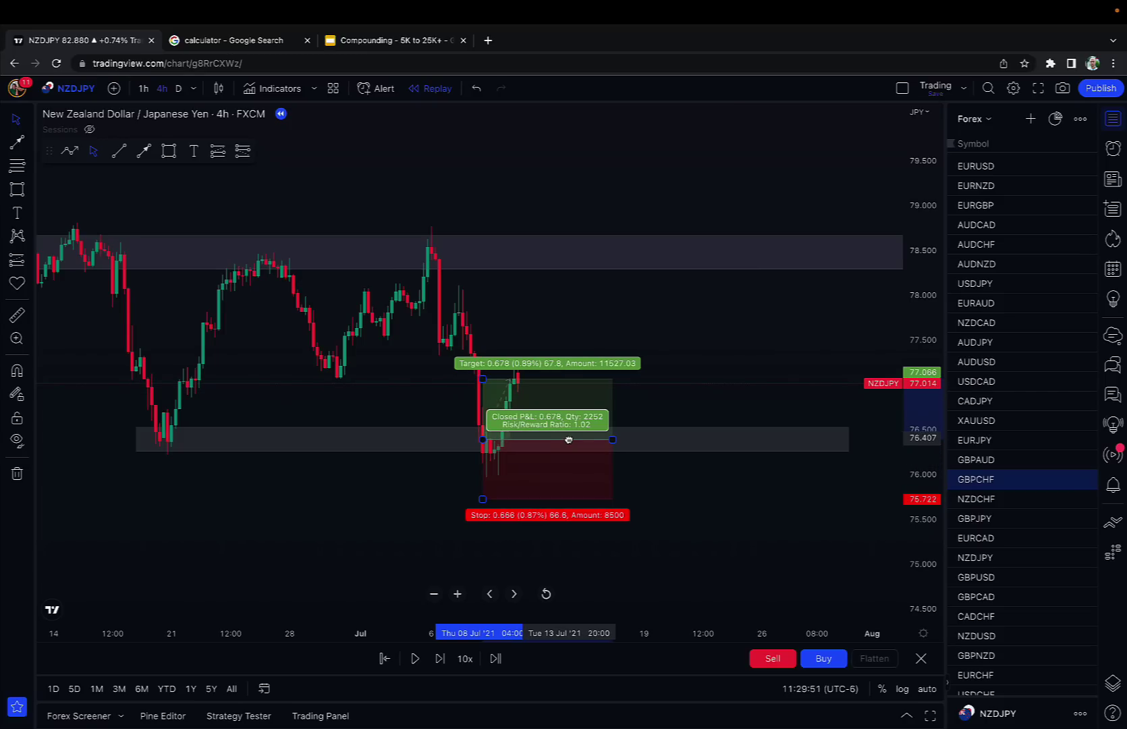
{"action": "left_click", "coordinate": [719, 453]}
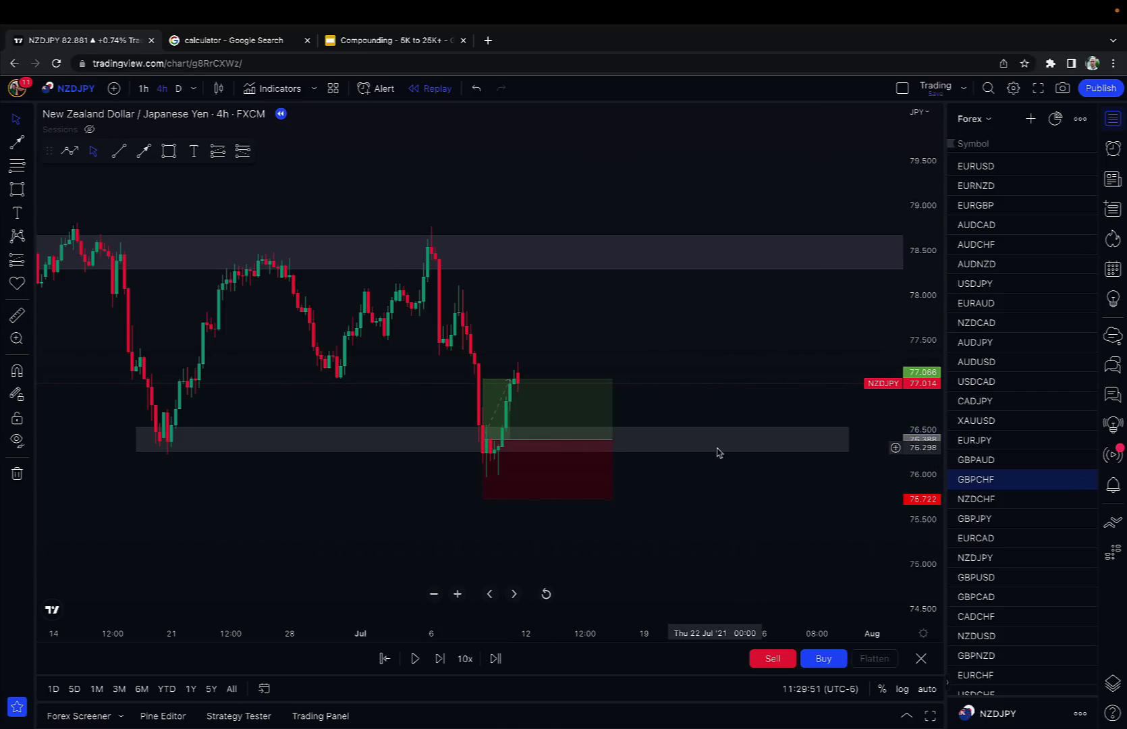
Switch to the Google calculator and multiply the 1125 balance by 1.5.
{"action": "left_click", "coordinate": [280, 47]}
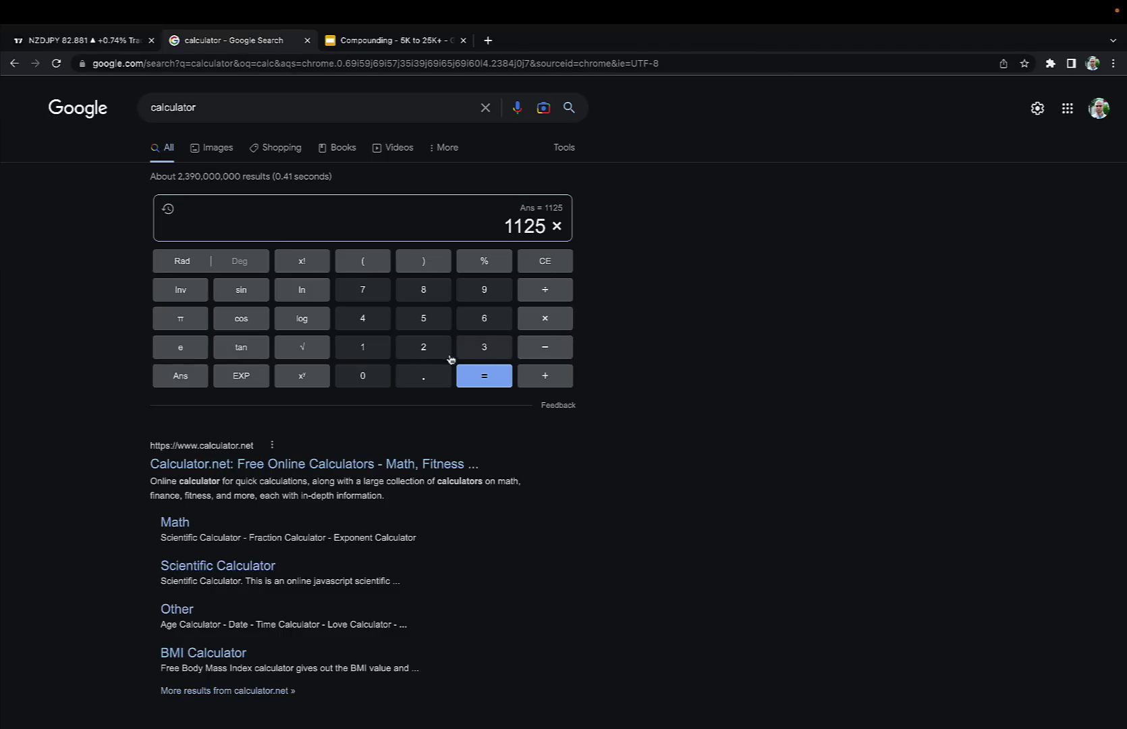
{"action": "left_click", "coordinate": [378, 352]}
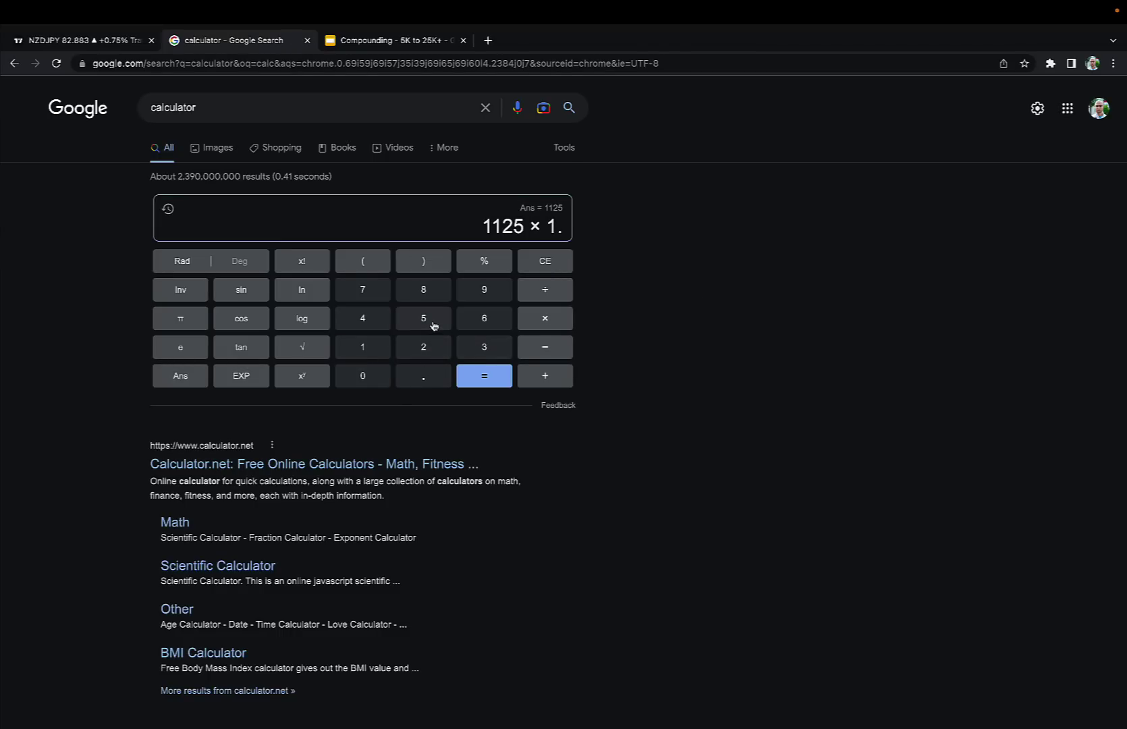
{"action": "left_click", "coordinate": [484, 378]}
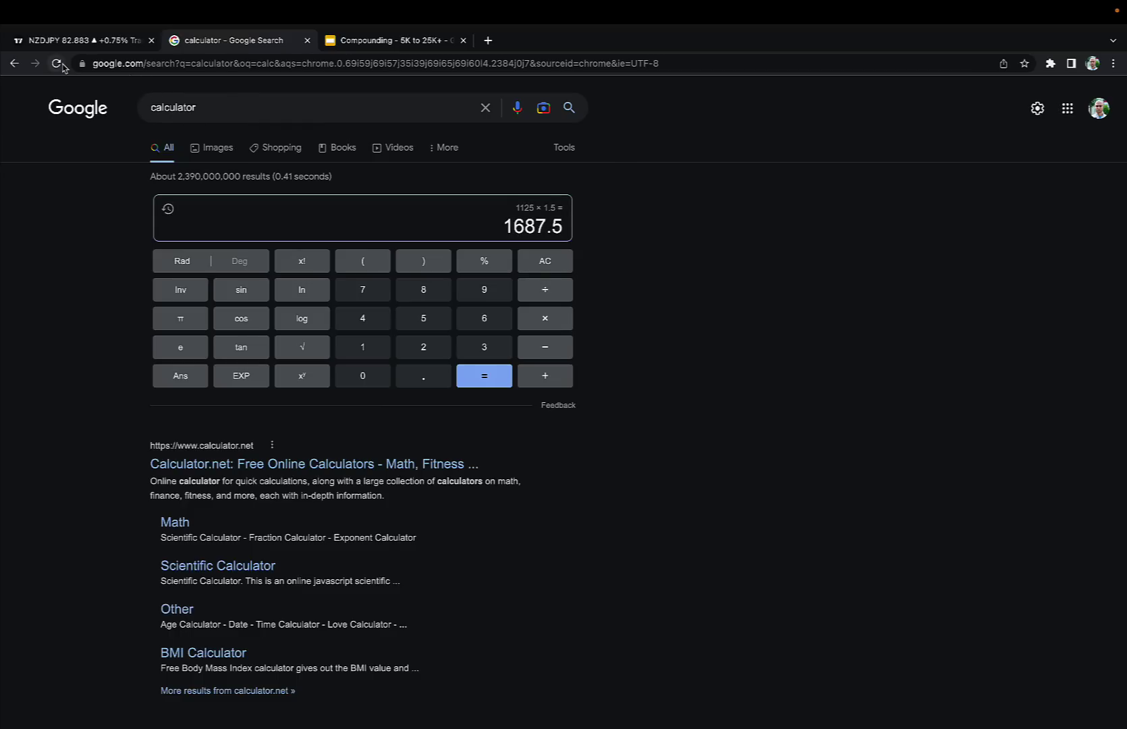
Switch back to the TradingView chart, load the FXCM EURCAD symbol and remove all drawings from it.
{"action": "left_click", "coordinate": [76, 42]}
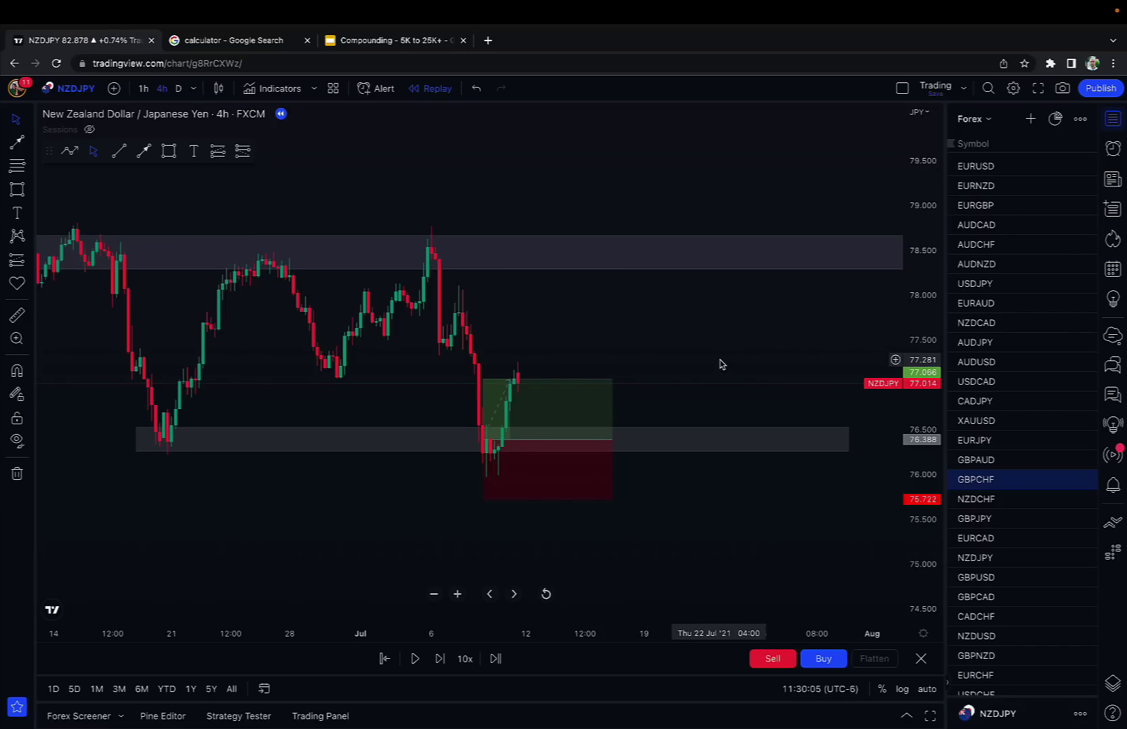
{"action": "left_click_drag", "start_coordinate": [722, 364], "coordinate": [777, 345]}
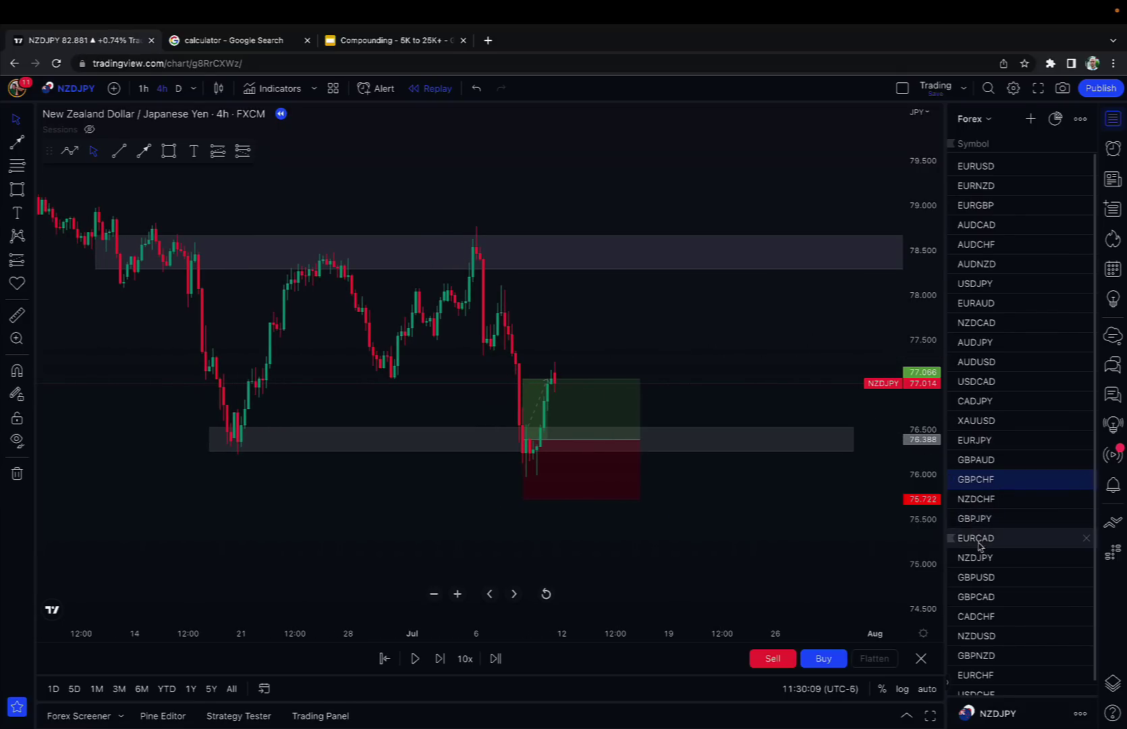
{"action": "type", "text": "EURCAD"}
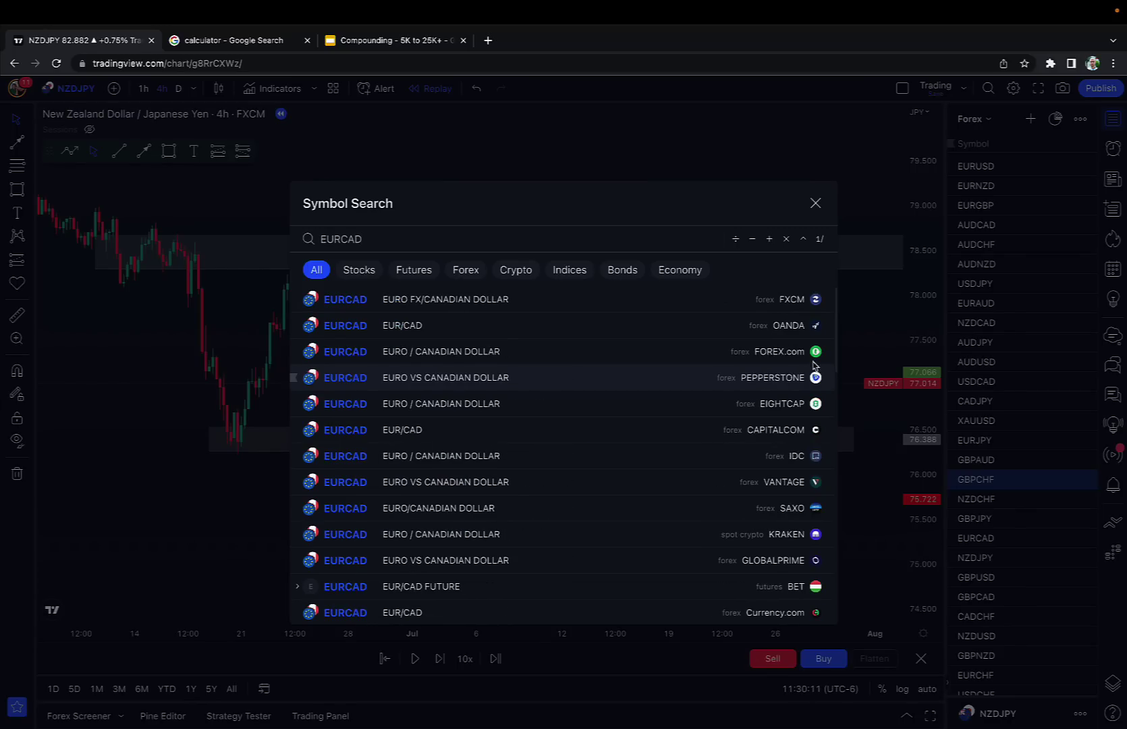
{"action": "left_click", "coordinate": [715, 301]}
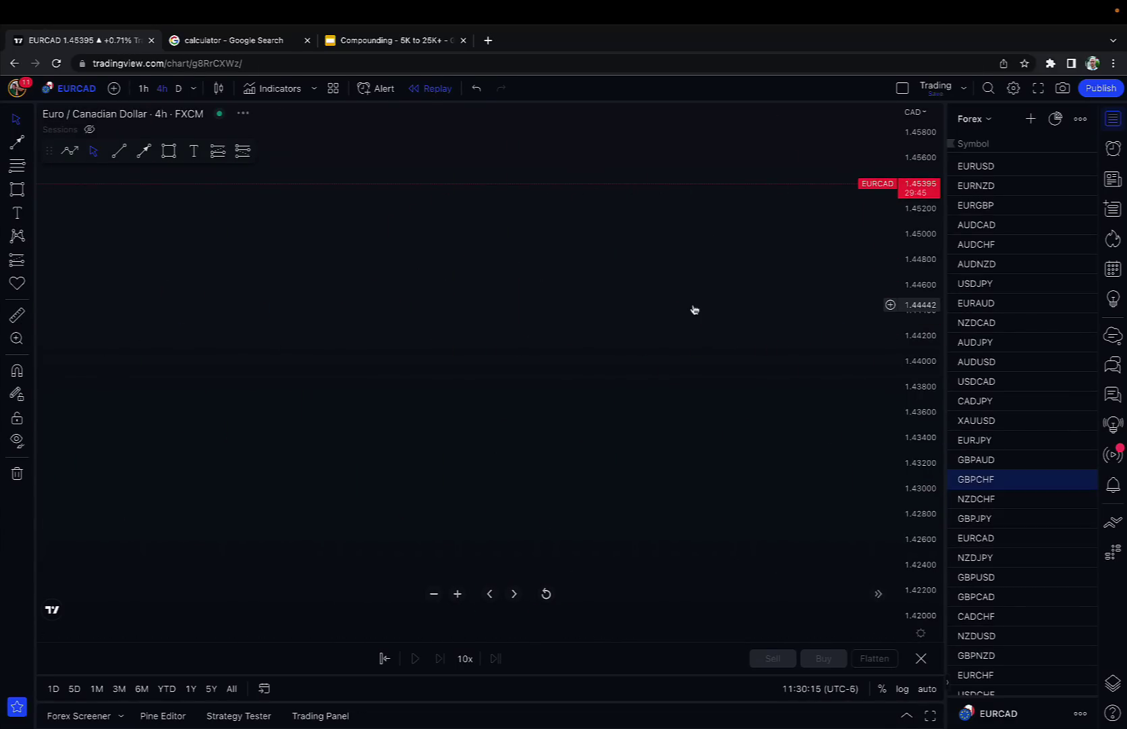
{"action": "right_click", "coordinate": [692, 309]}
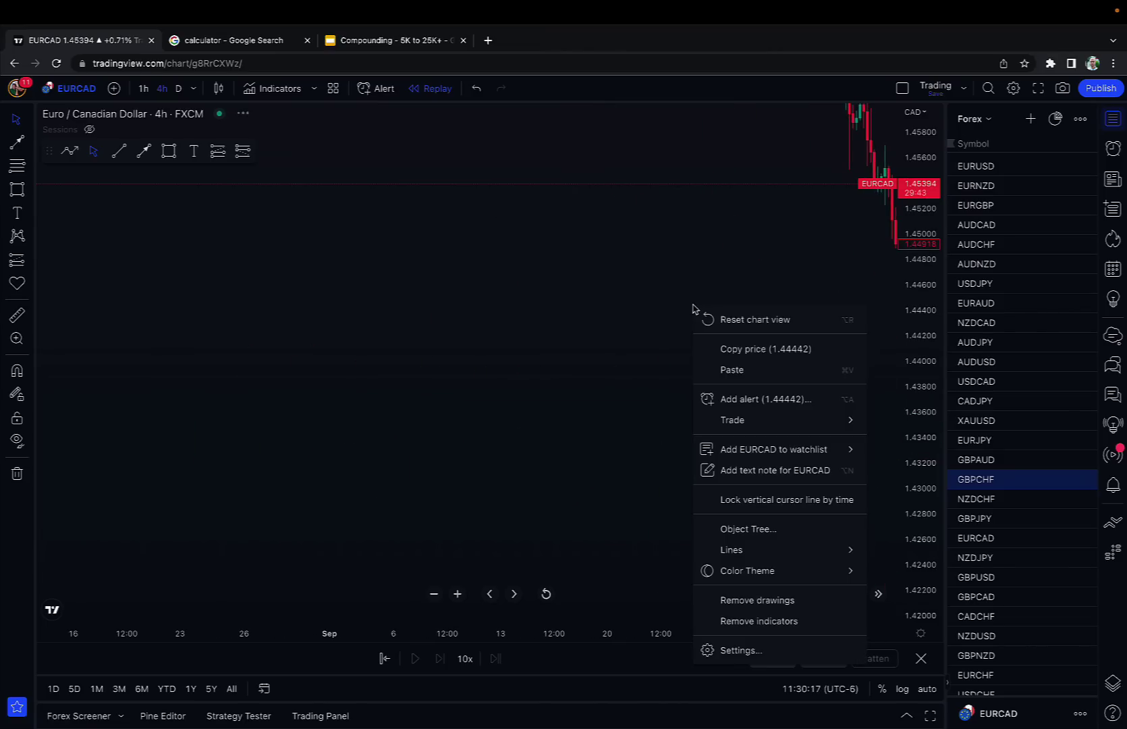
{"action": "left_click", "coordinate": [797, 599]}
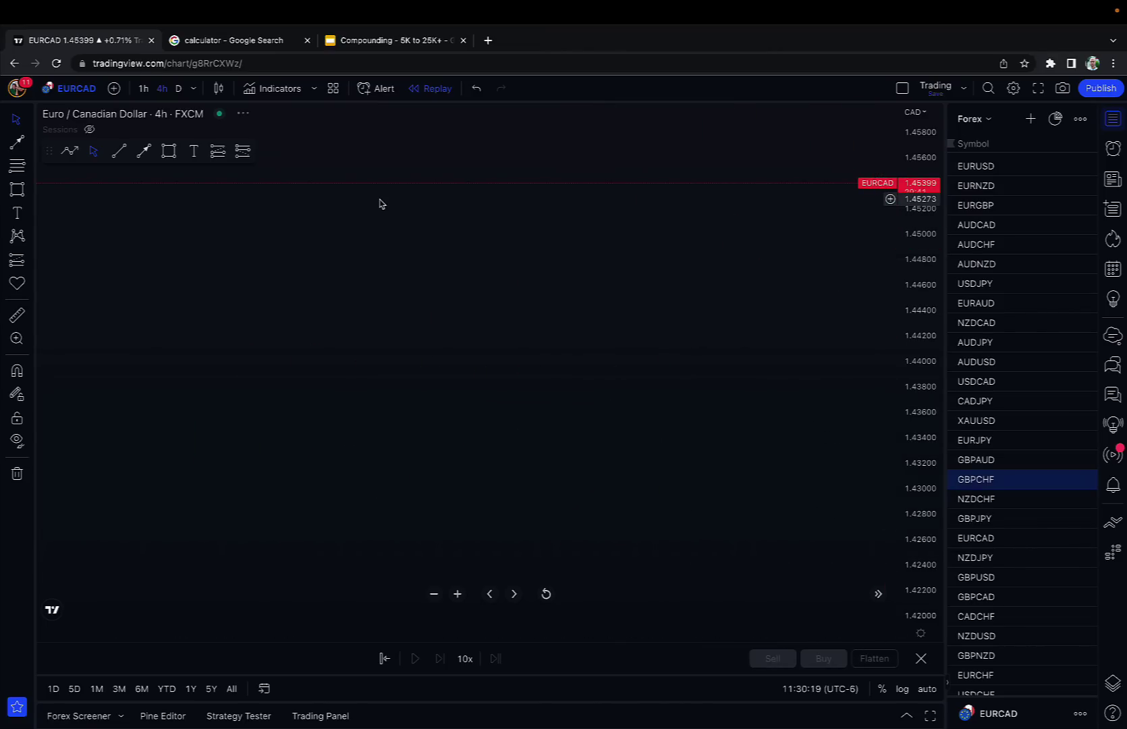
Restart the EURCAD replay from mid-June 2021 and draw a resistance rectangle at about 1.4831 to 1.4794.
{"action": "left_click", "coordinate": [379, 659]}
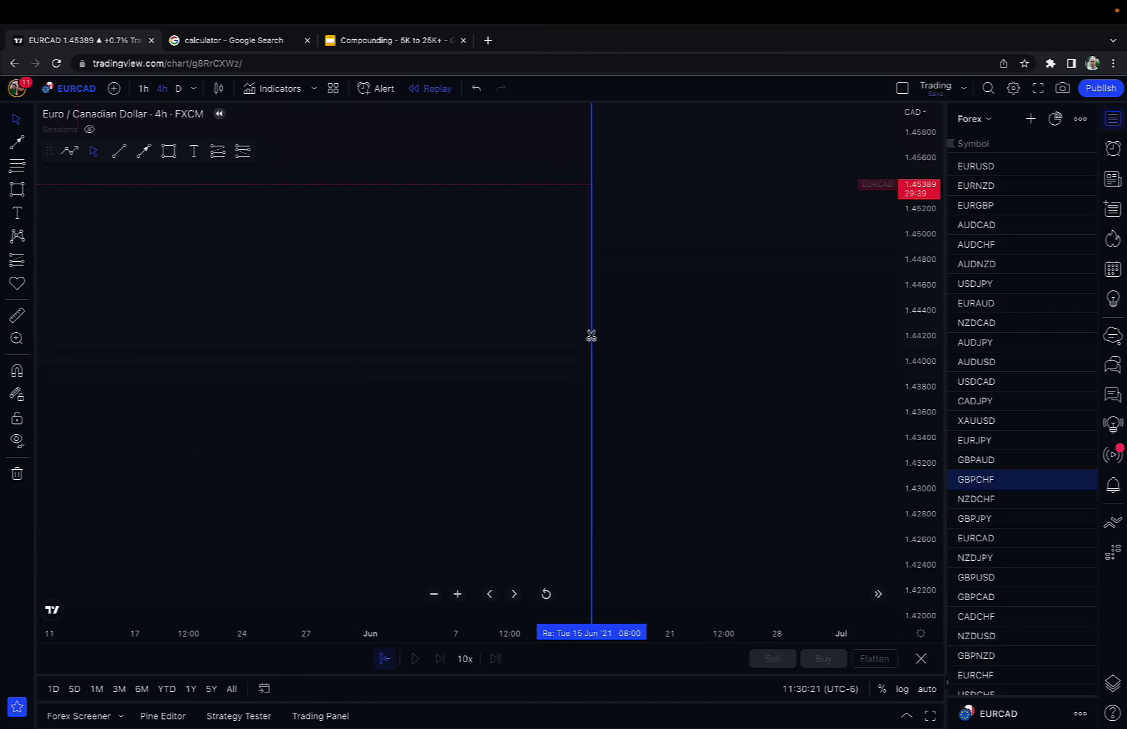
{"action": "left_click", "coordinate": [609, 312]}
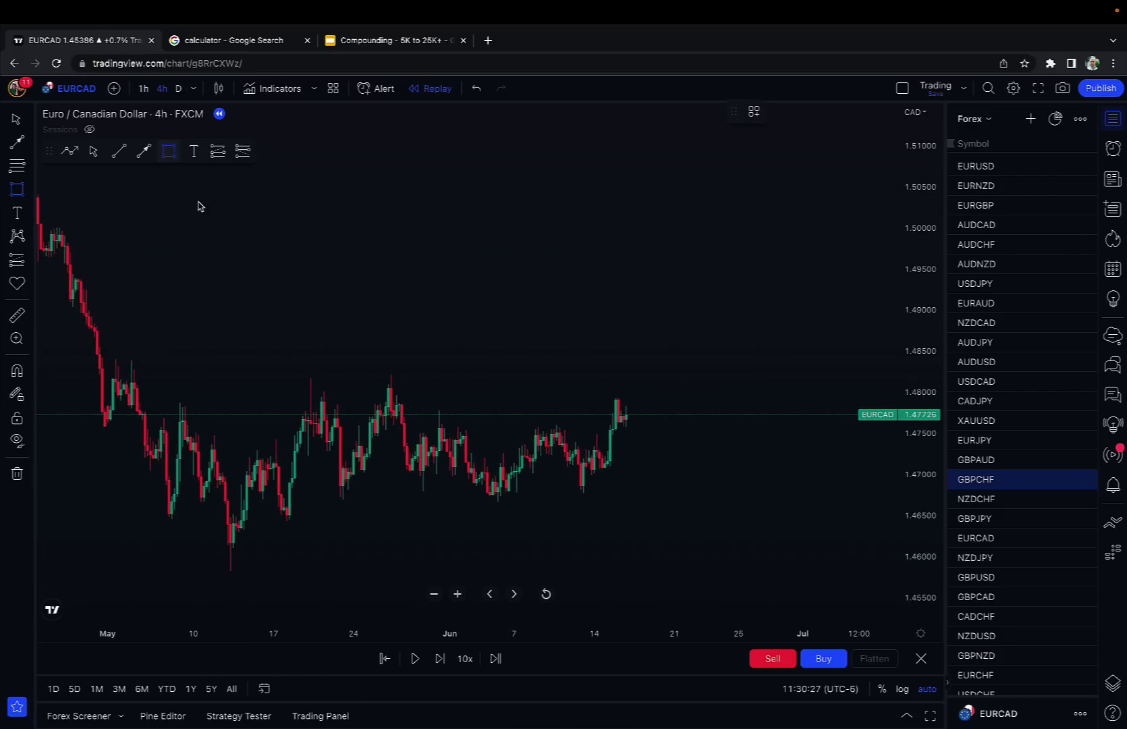
{"action": "left_click_drag", "start_coordinate": [89, 368], "coordinate": [846, 397]}
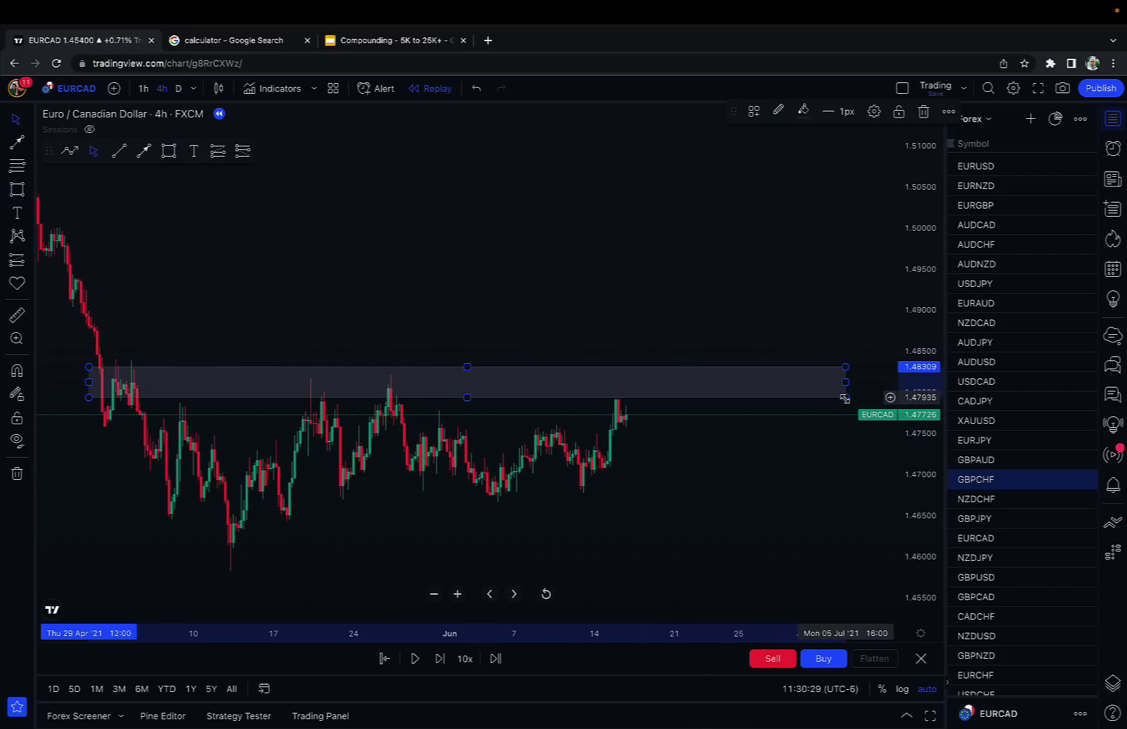
Advance the EURCAD replay candle by candle until price falls back to the recent lows near 1.468.
{"action": "left_click", "coordinate": [440, 658]}
{"action": "left_click", "coordinate": [441, 658]}
{"action": "left_click", "coordinate": [441, 658]}
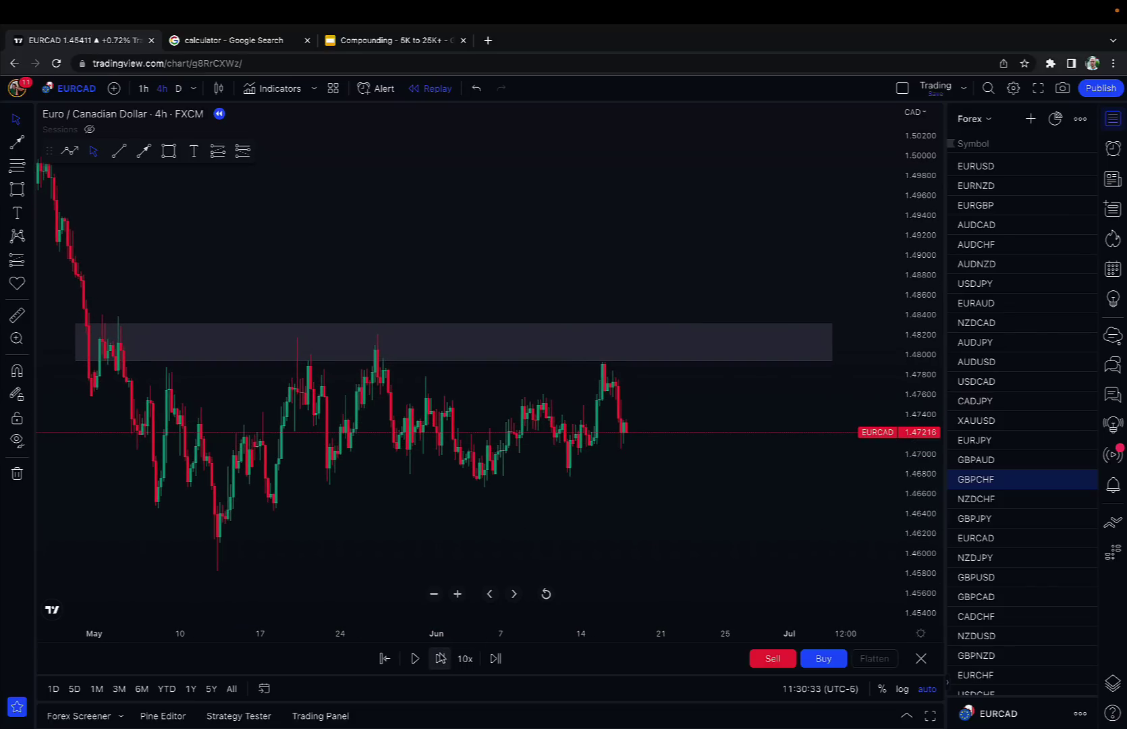
{"action": "left_click", "coordinate": [440, 658]}
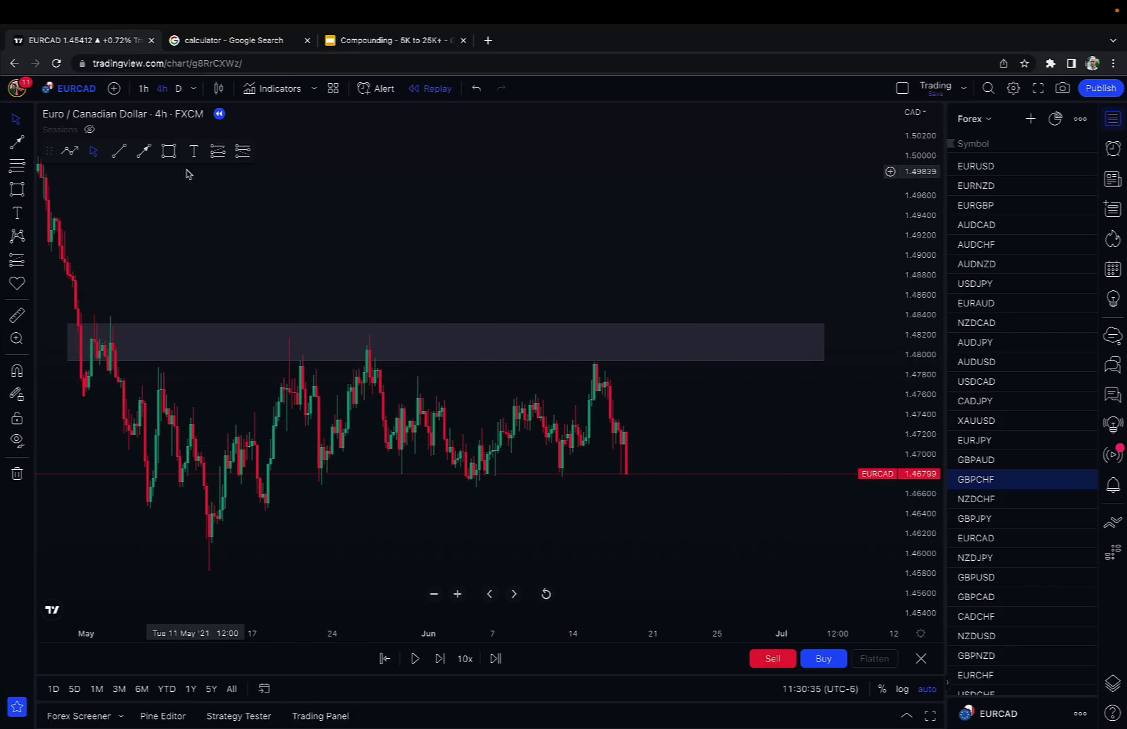
Draw two EURCAD support rectangles, one at about 1.4707 to 1.4666 and one at about 1.4663 to 1.4632.
{"action": "left_click", "coordinate": [170, 155]}
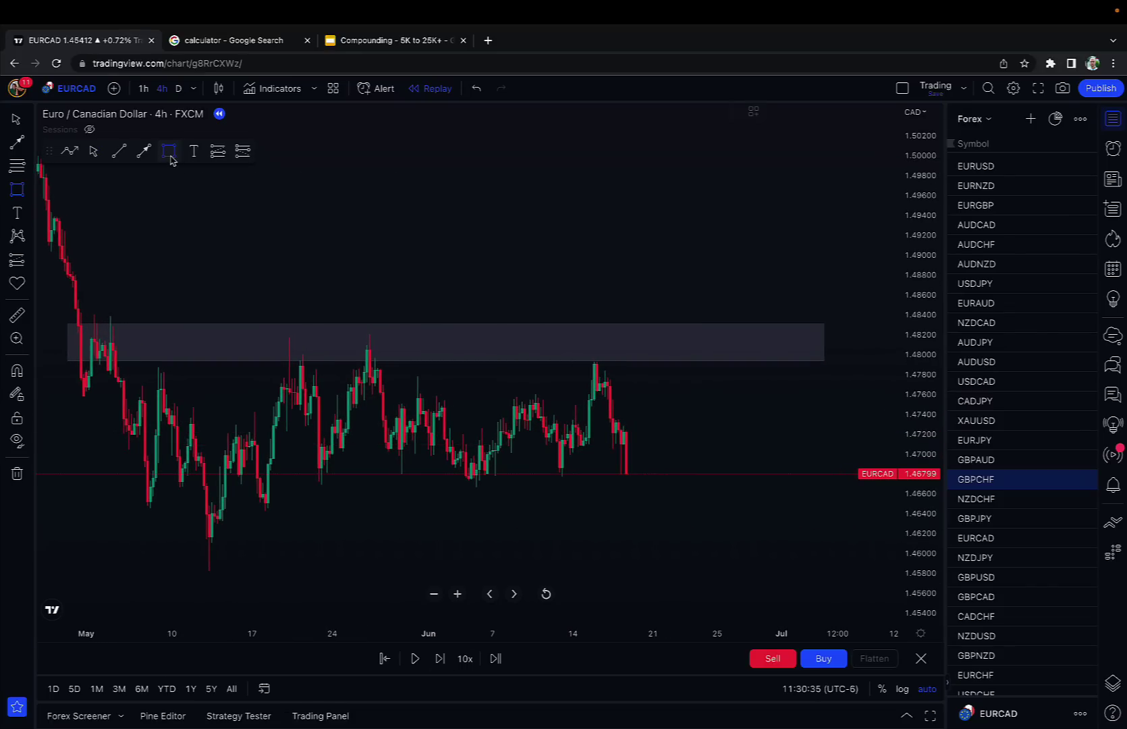
{"action": "left_click", "coordinate": [306, 447]}
{"action": "left_click", "coordinate": [822, 487]}
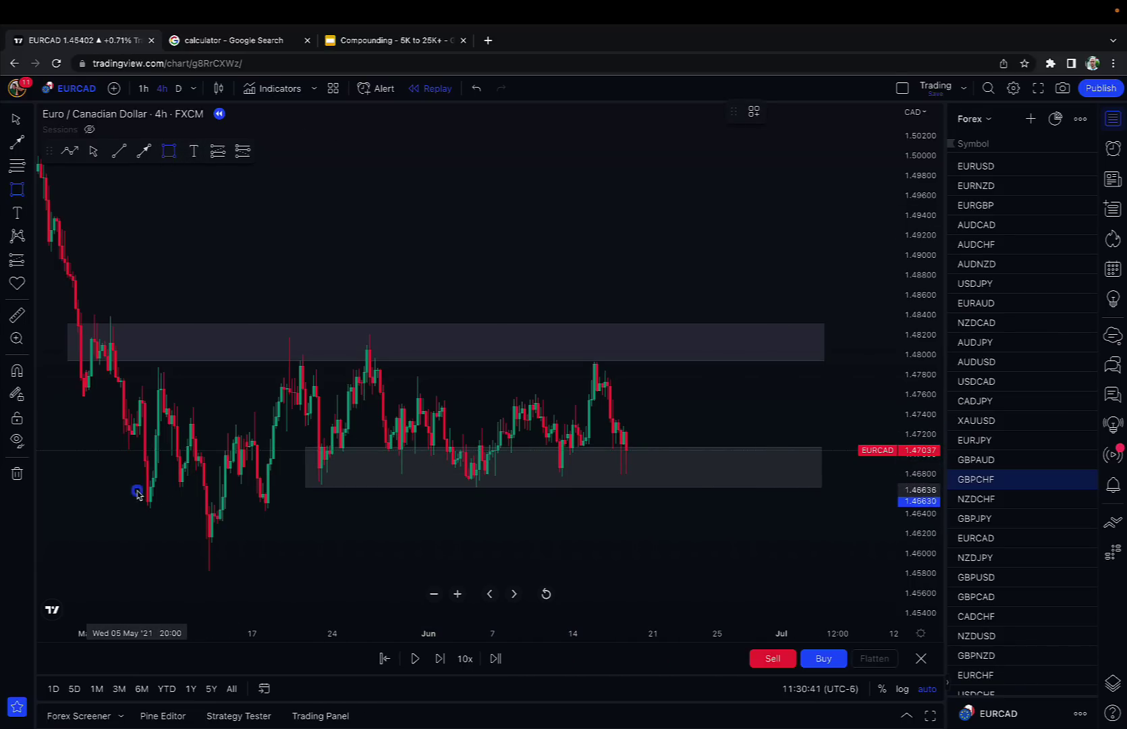
{"action": "left_click", "coordinate": [842, 521]}
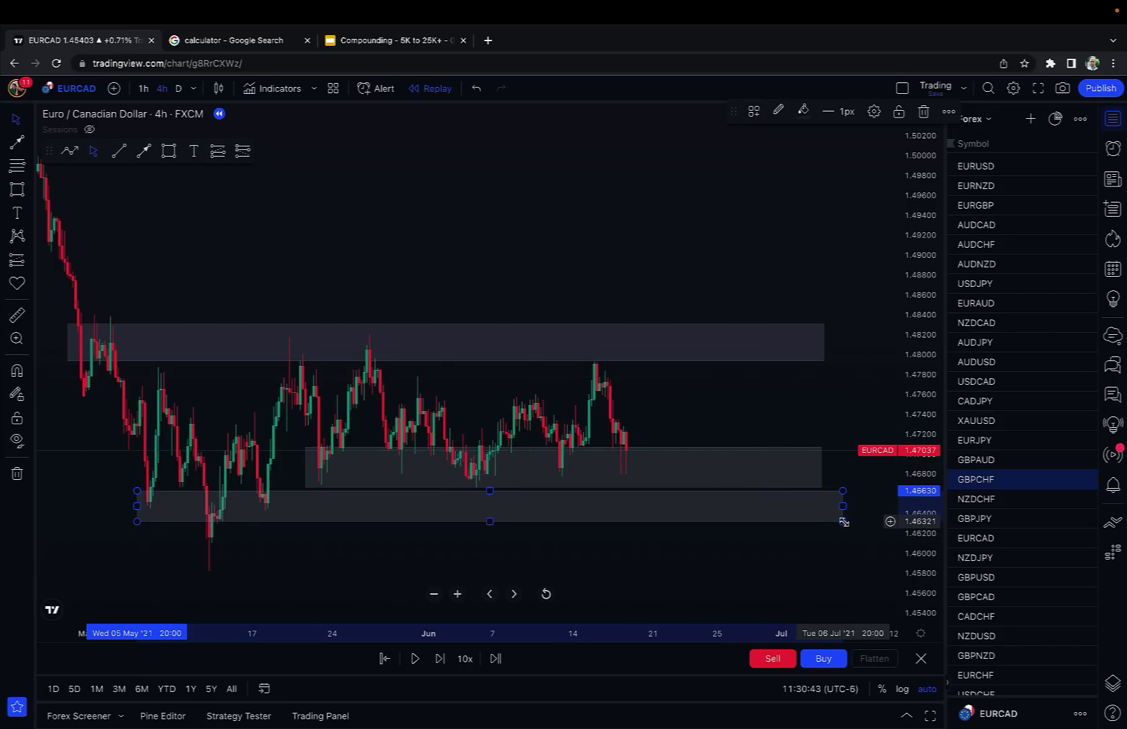
Place a EURCAD long position in the upper support rectangle with entry at 1.46910, stop at 1.46205 and target at 1.47619.
{"action": "left_click_drag", "start_coordinate": [772, 558], "coordinate": [737, 507]}
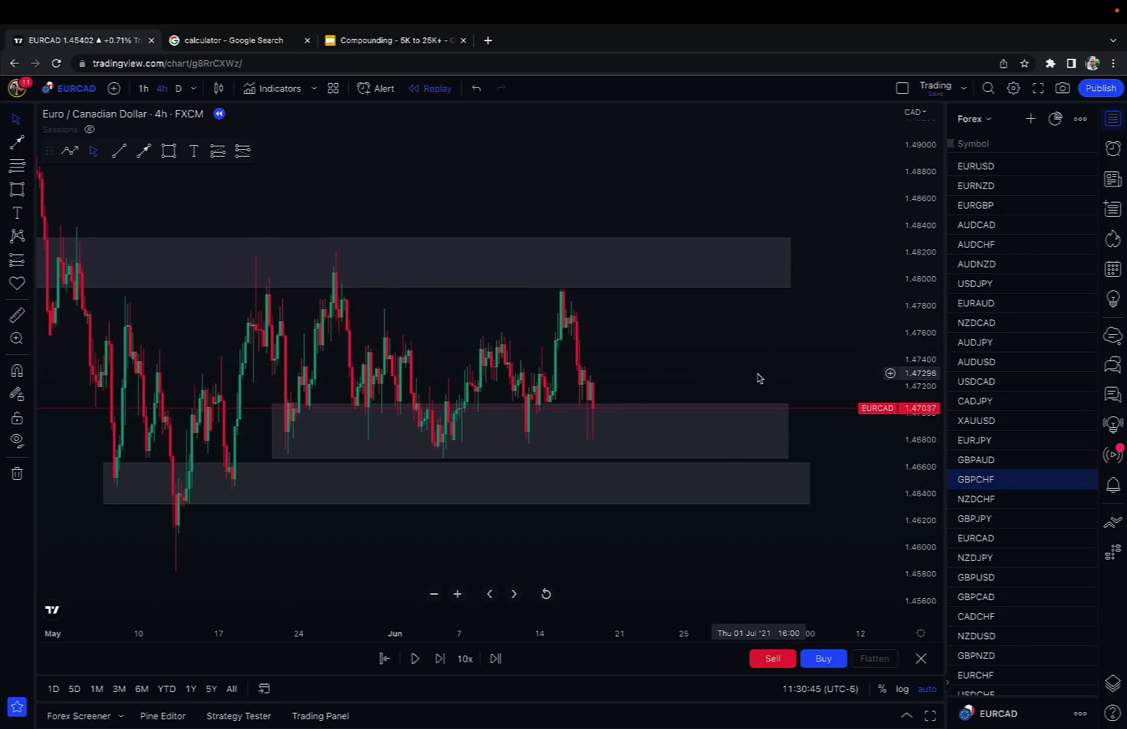
{"action": "scroll", "coordinate": [757, 377], "scroll_direction": "right", "scroll_amount": 3}
{"action": "scroll", "coordinate": [594, 369], "scroll_direction": "right", "scroll_amount": 3}
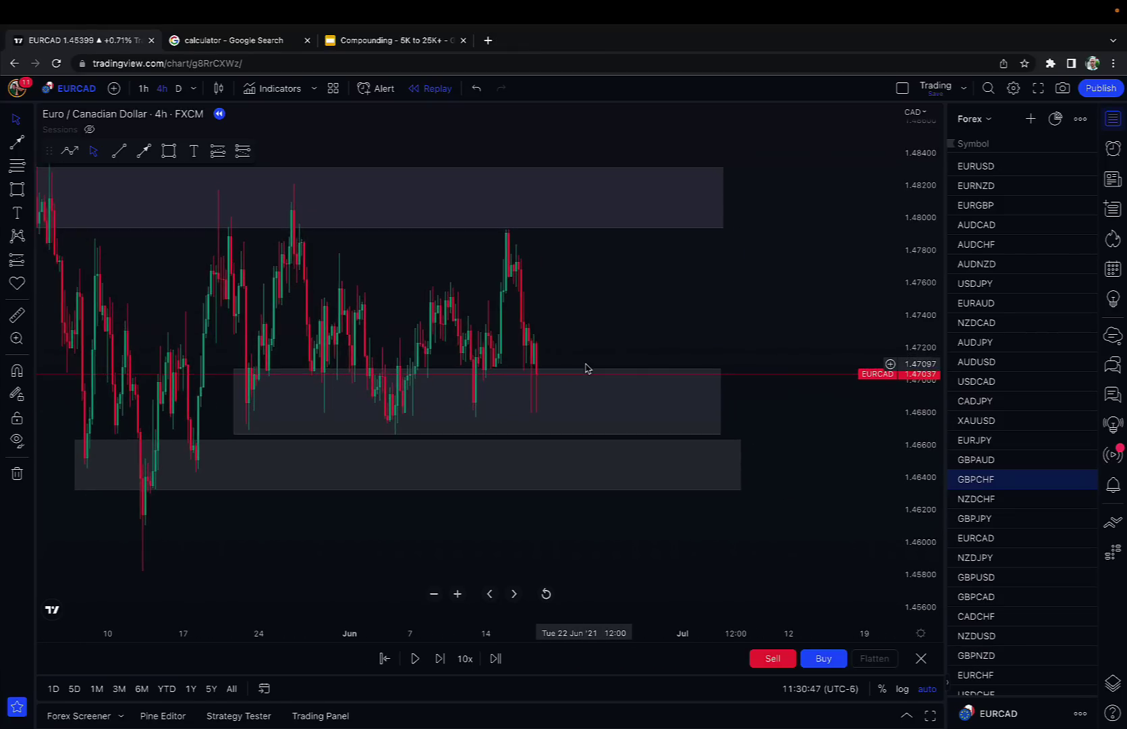
{"action": "scroll", "coordinate": [585, 369], "scroll_direction": "down", "scroll_amount": 2}
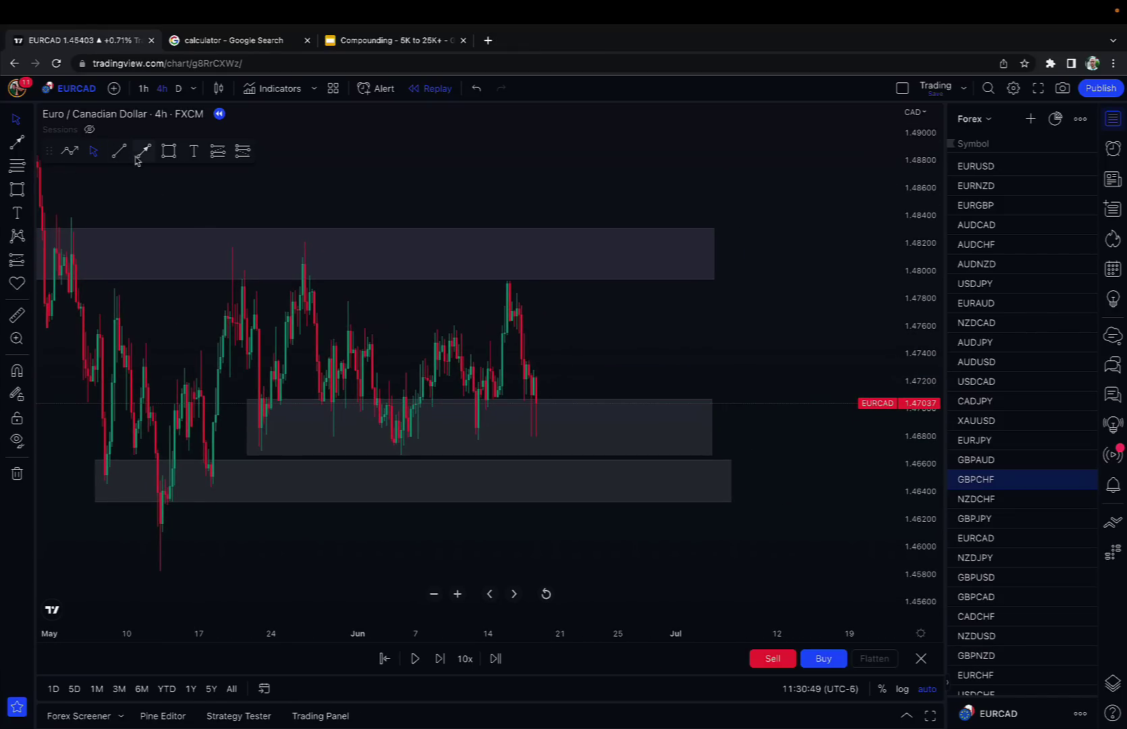
{"action": "left_click", "coordinate": [530, 422]}
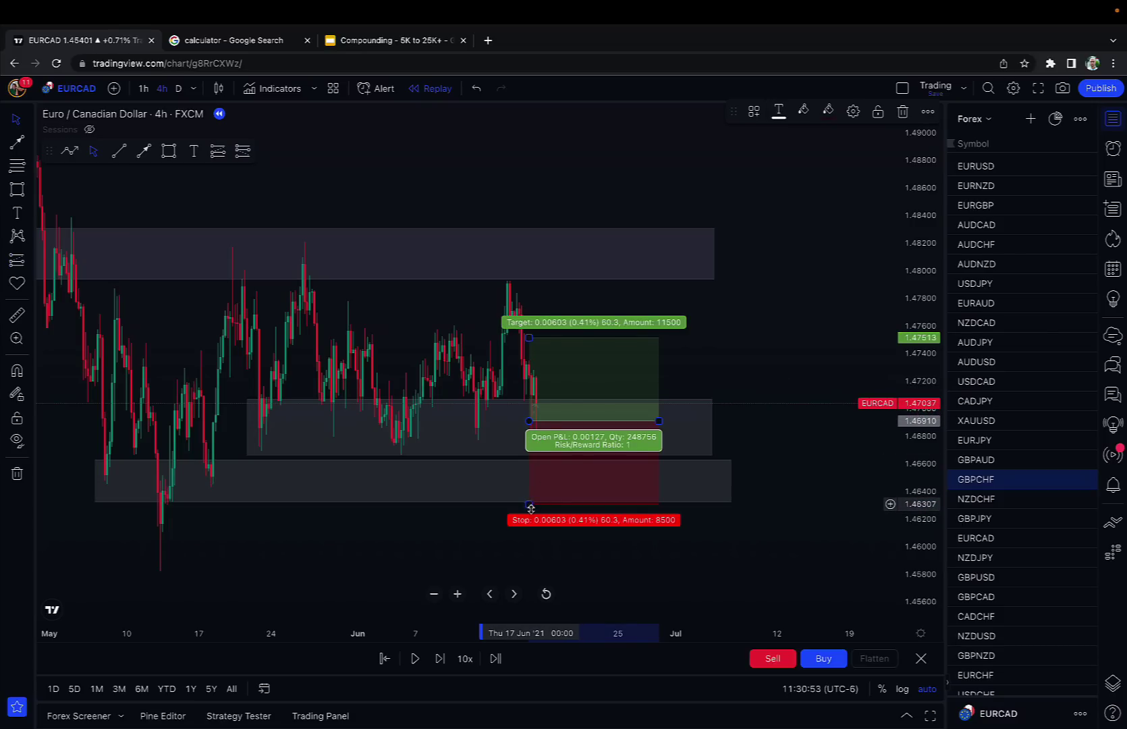
{"action": "left_click_drag", "start_coordinate": [531, 508], "coordinate": [530, 517]}
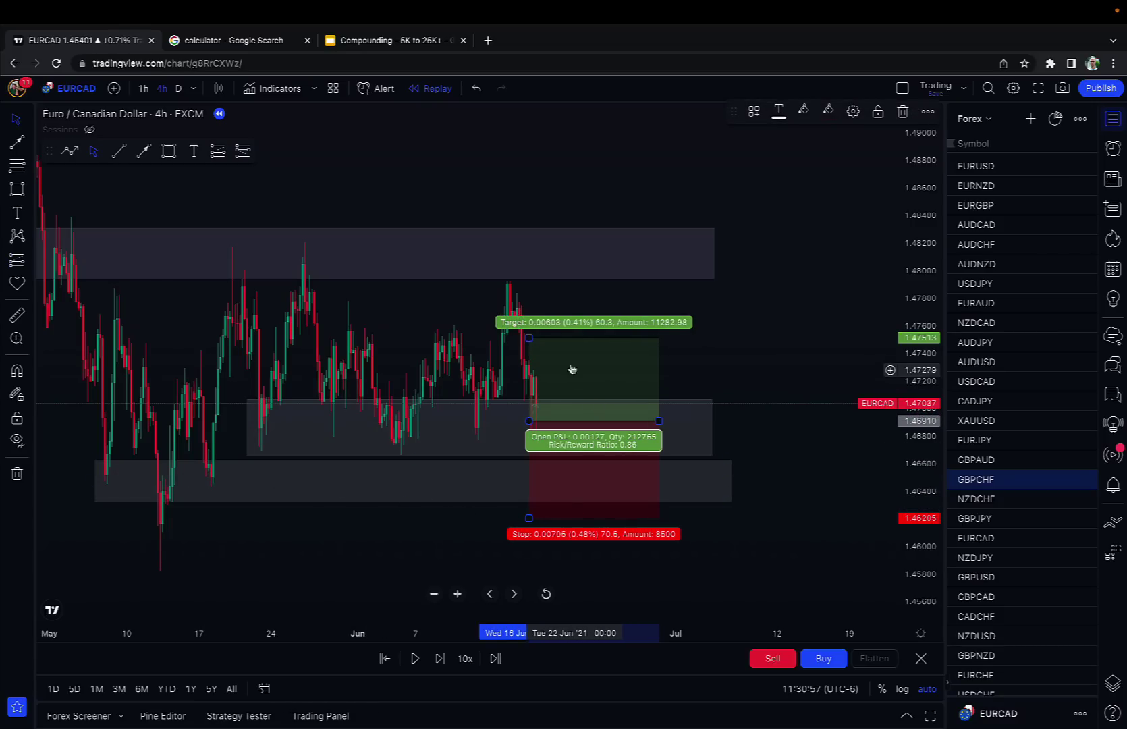
{"action": "left_click_drag", "start_coordinate": [530, 335], "coordinate": [531, 323]}
Advance the EURCAD replay candle by candle until price closes above the long position's target.
{"action": "scroll", "coordinate": [757, 365], "scroll_direction": "down", "scroll_amount": 1}
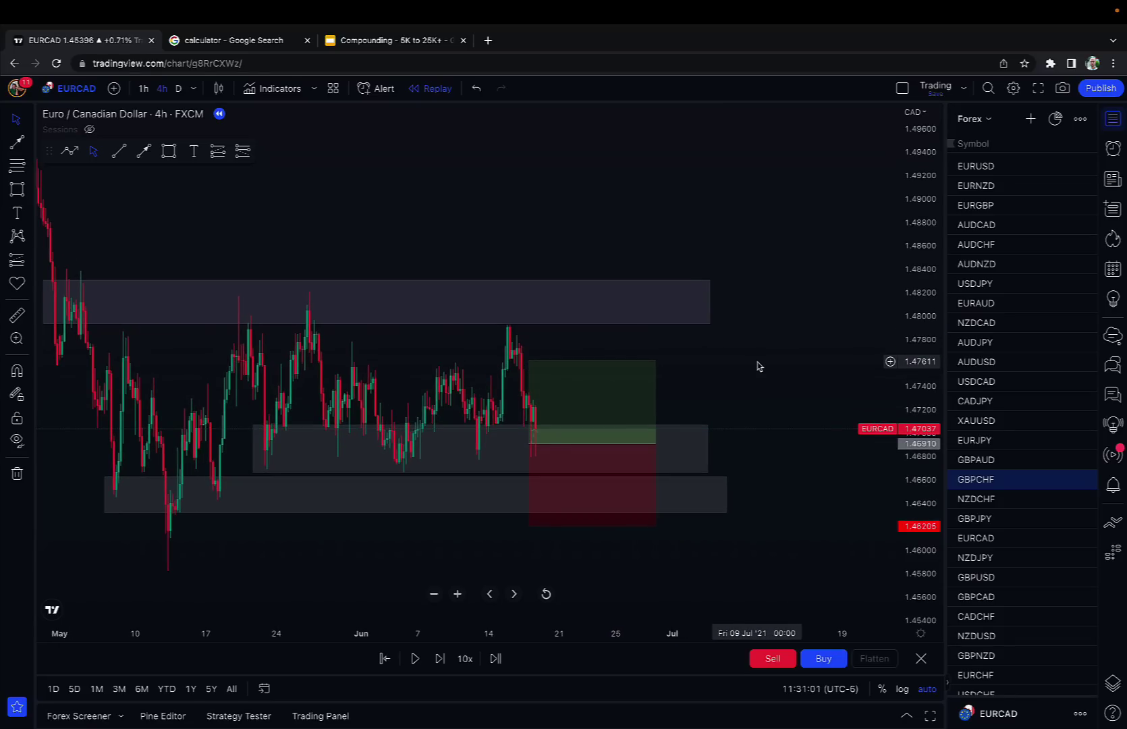
{"action": "left_click", "coordinate": [437, 665]}
{"action": "left_click", "coordinate": [437, 665]}
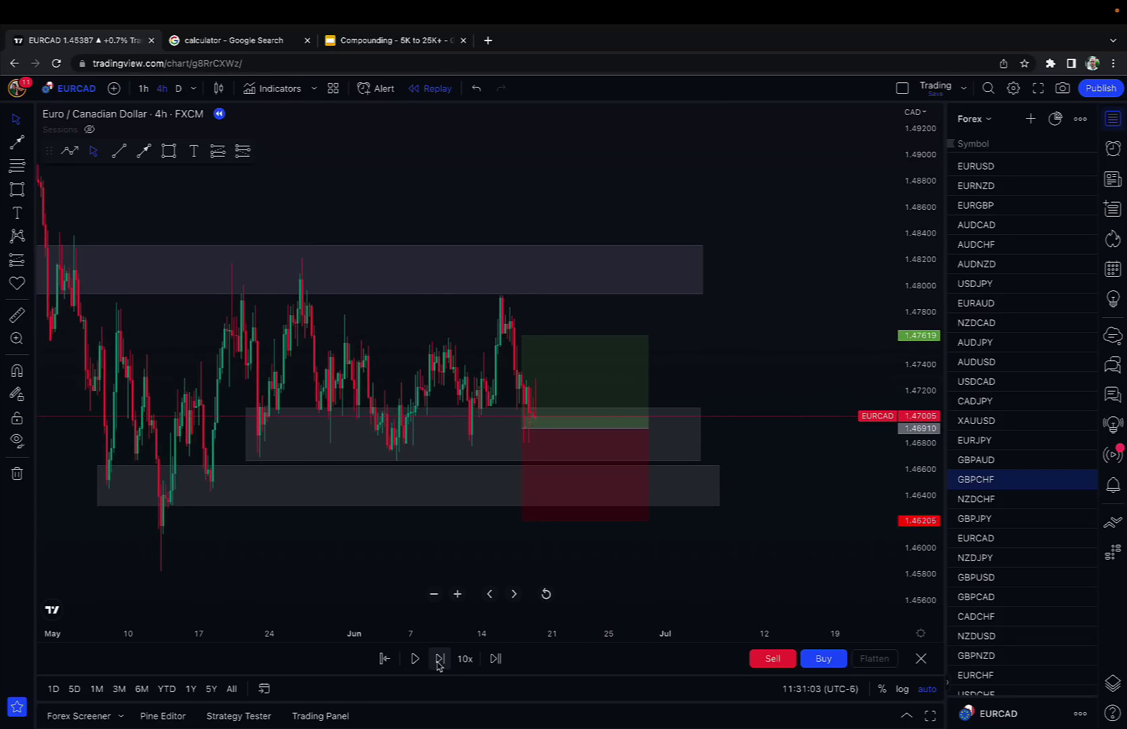
{"action": "left_click", "coordinate": [438, 666]}
{"action": "left_click", "coordinate": [438, 664]}
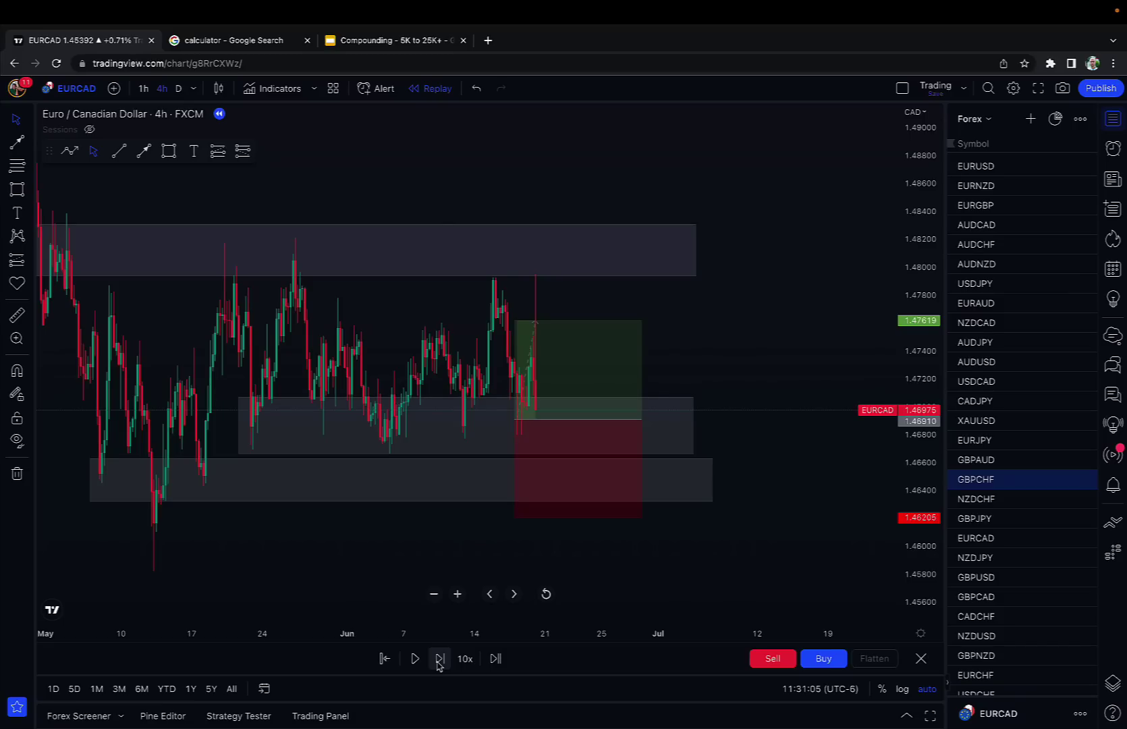
{"action": "left_click", "coordinate": [438, 665]}
{"action": "scroll", "coordinate": [614, 376], "scroll_direction": "down", "scroll_amount": 1}
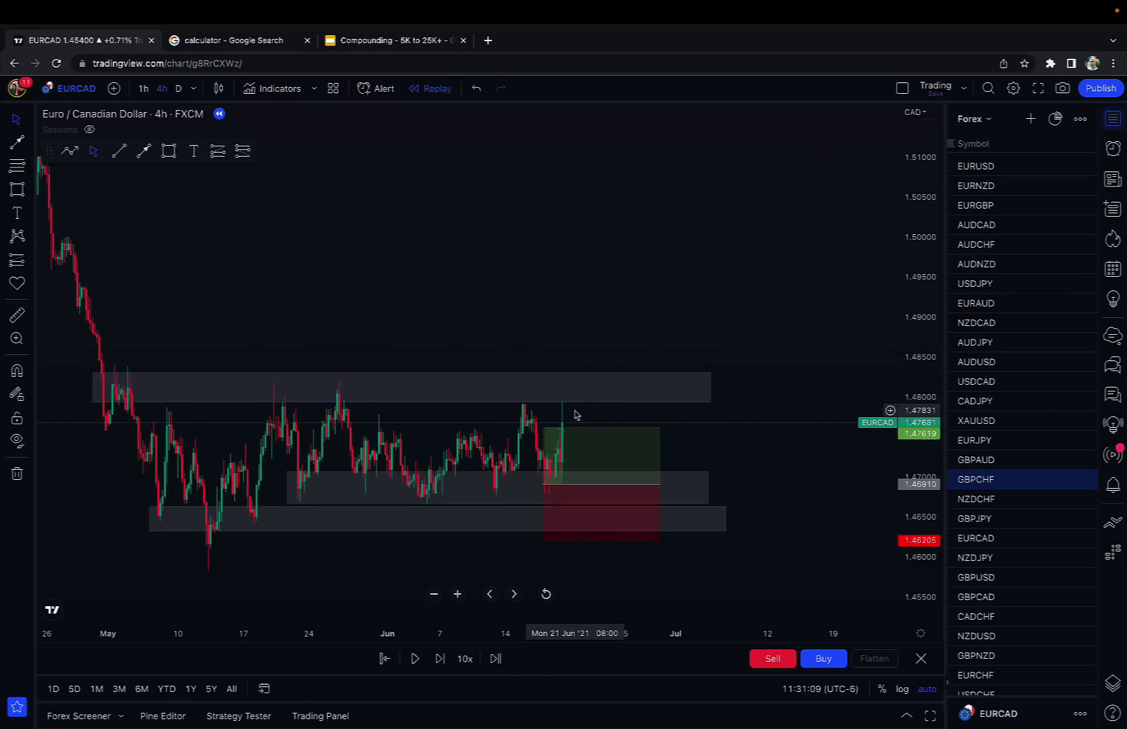
Advance the EURCAD replay several more candles and shorten the long position to end around 21 June 2021.
{"action": "left_click", "coordinate": [440, 658]}
{"action": "left_click", "coordinate": [440, 659]}
{"action": "left_click", "coordinate": [440, 659]}
{"action": "left_click", "coordinate": [440, 659]}
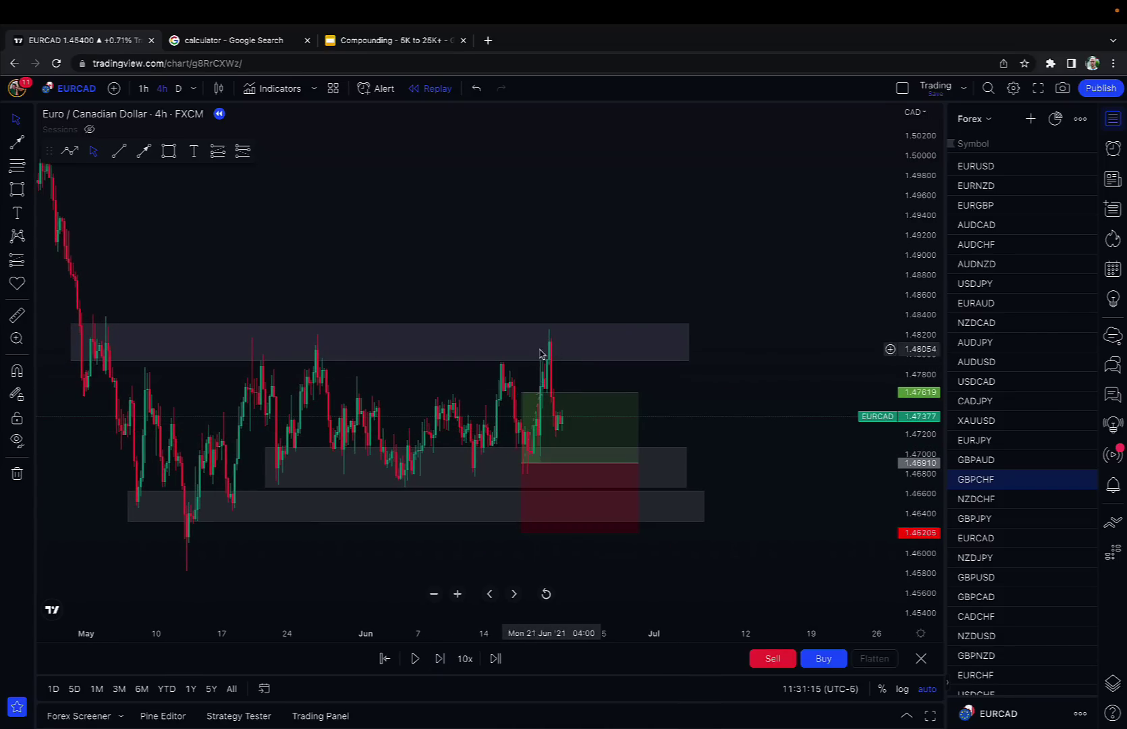
{"action": "left_click_drag", "start_coordinate": [639, 463], "coordinate": [553, 463]}
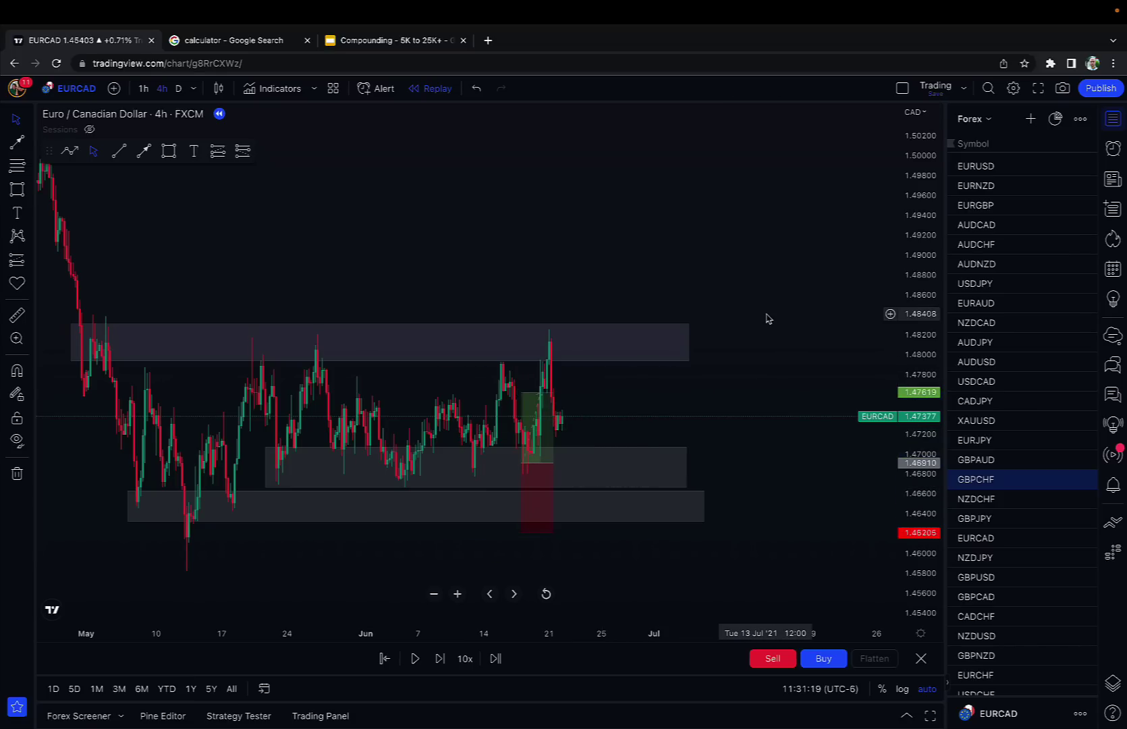
{"action": "scroll", "coordinate": [767, 317], "scroll_direction": "up", "scroll_amount": 2}
Multiply the 1687.5 balance by 1.5 in the Google calculator, then return to the TradingView chart.
{"action": "key", "text": "ctrl+Tab"}
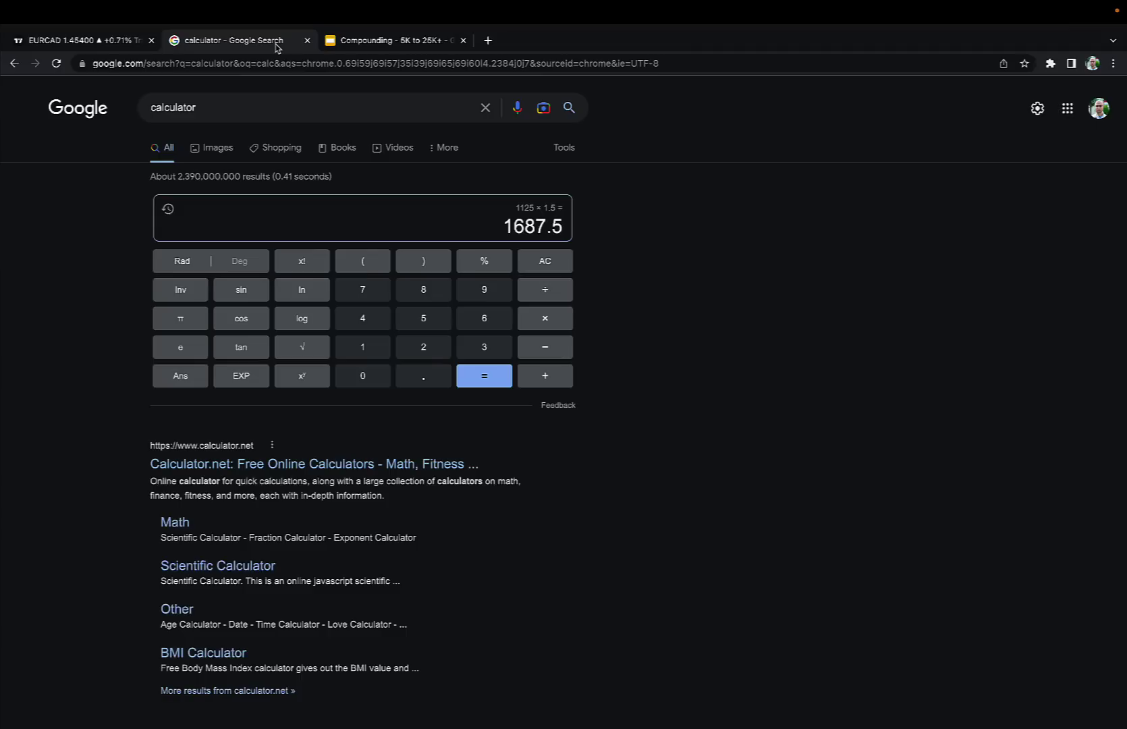
{"action": "left_click", "coordinate": [383, 355]}
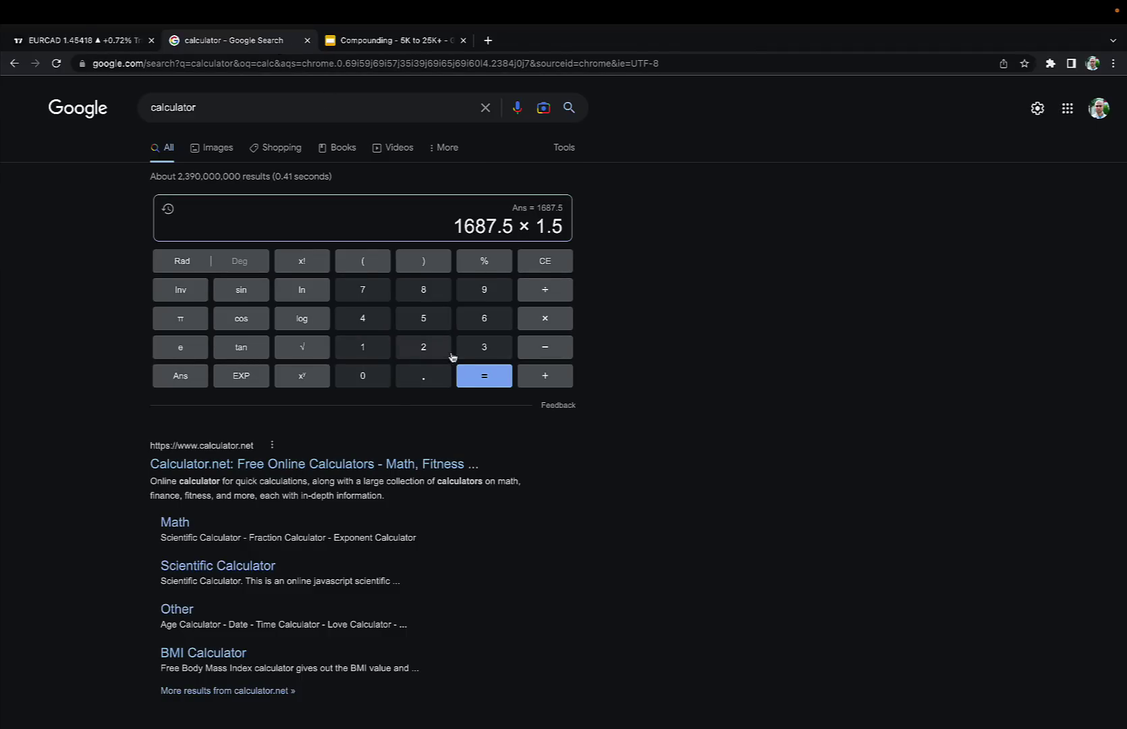
{"action": "left_click", "coordinate": [482, 378]}
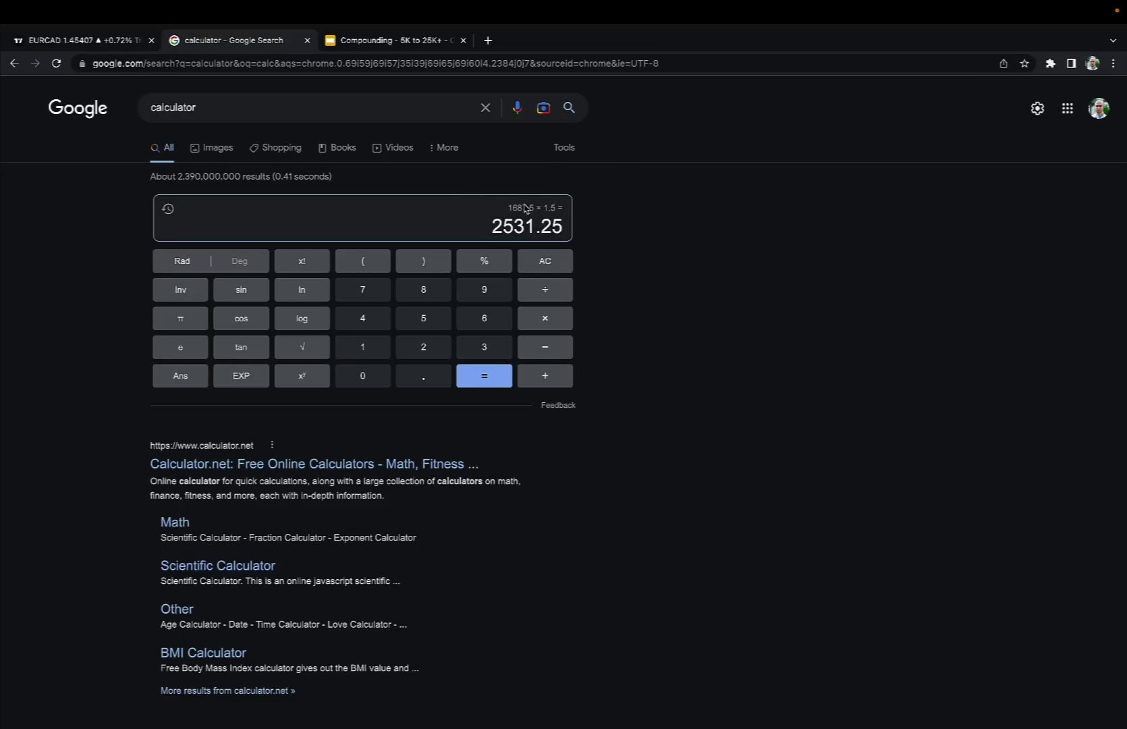
{"action": "mouse_move", "coordinate": [100, 7]}
{"action": "left_click", "coordinate": [82, 56]}
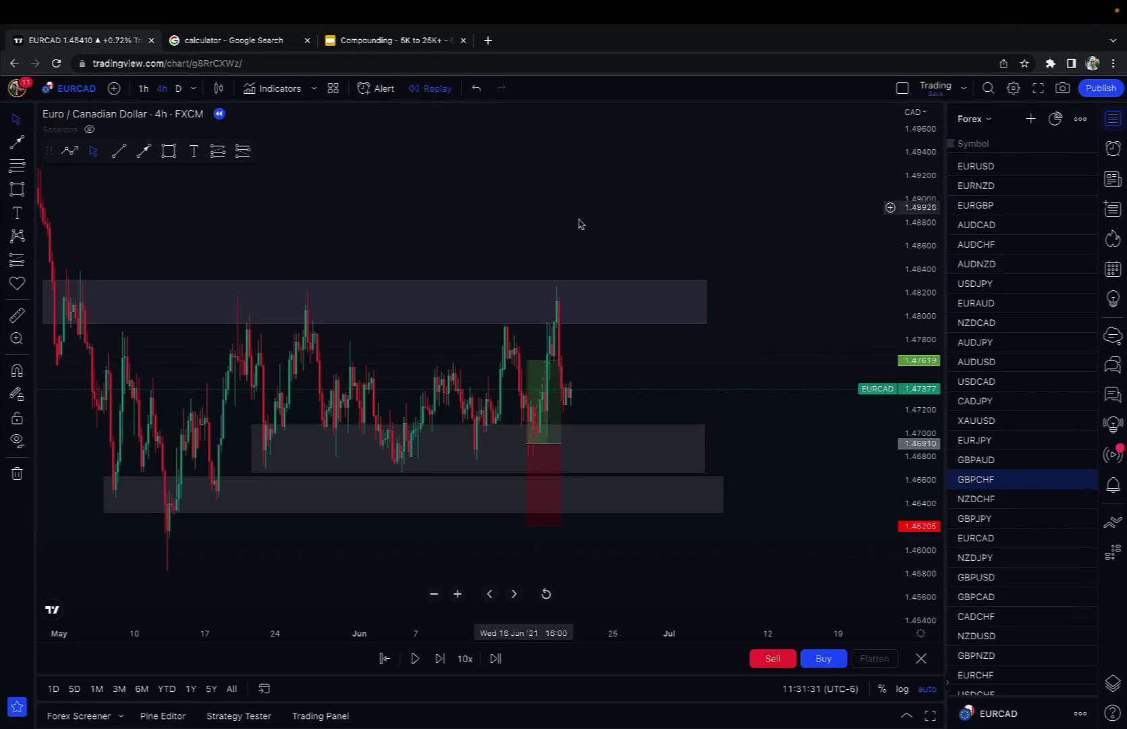
Switch the chart to the FXCM USDCHF pair.
{"action": "scroll", "coordinate": [831, 247], "scroll_direction": "up", "scroll_amount": 2}
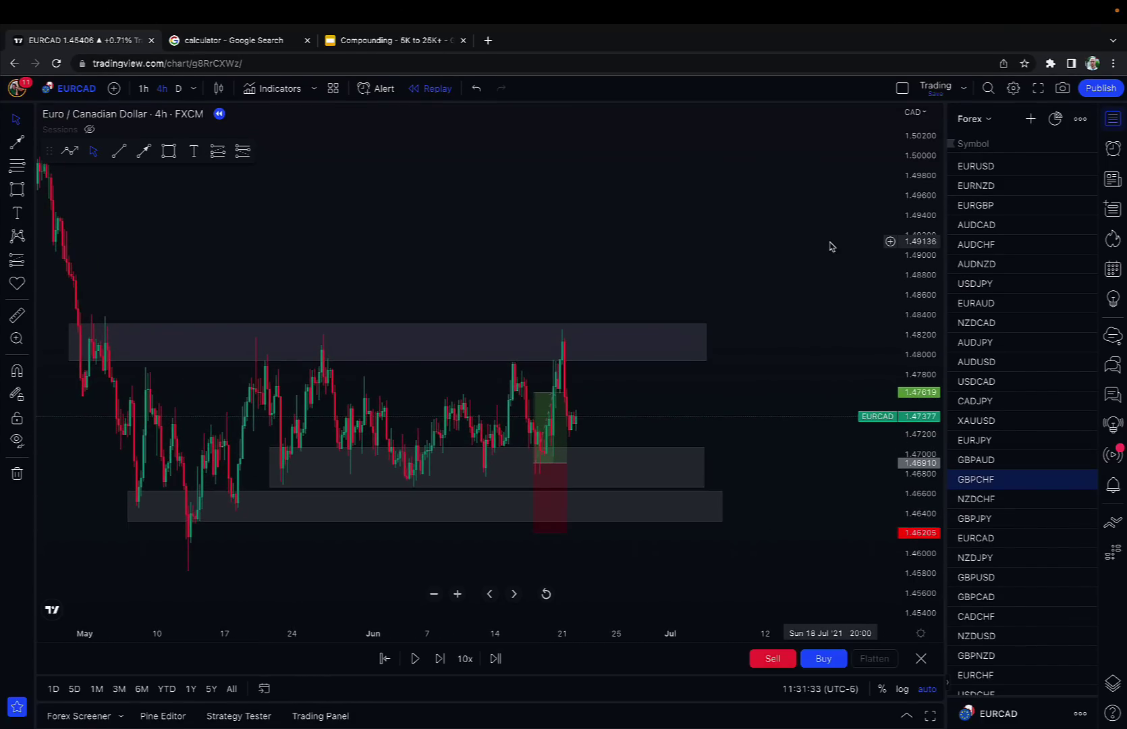
{"action": "scroll", "coordinate": [744, 209], "scroll_direction": "up", "scroll_amount": 3}
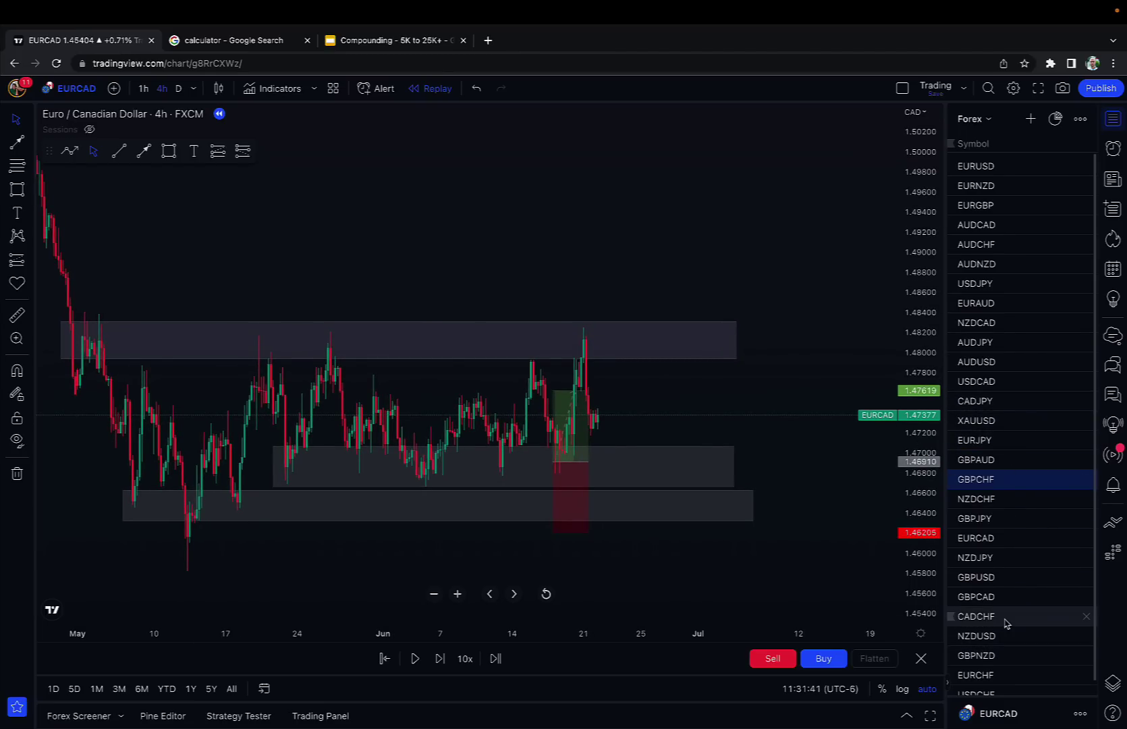
{"action": "scroll", "coordinate": [1006, 628], "scroll_direction": "down", "scroll_amount": 1}
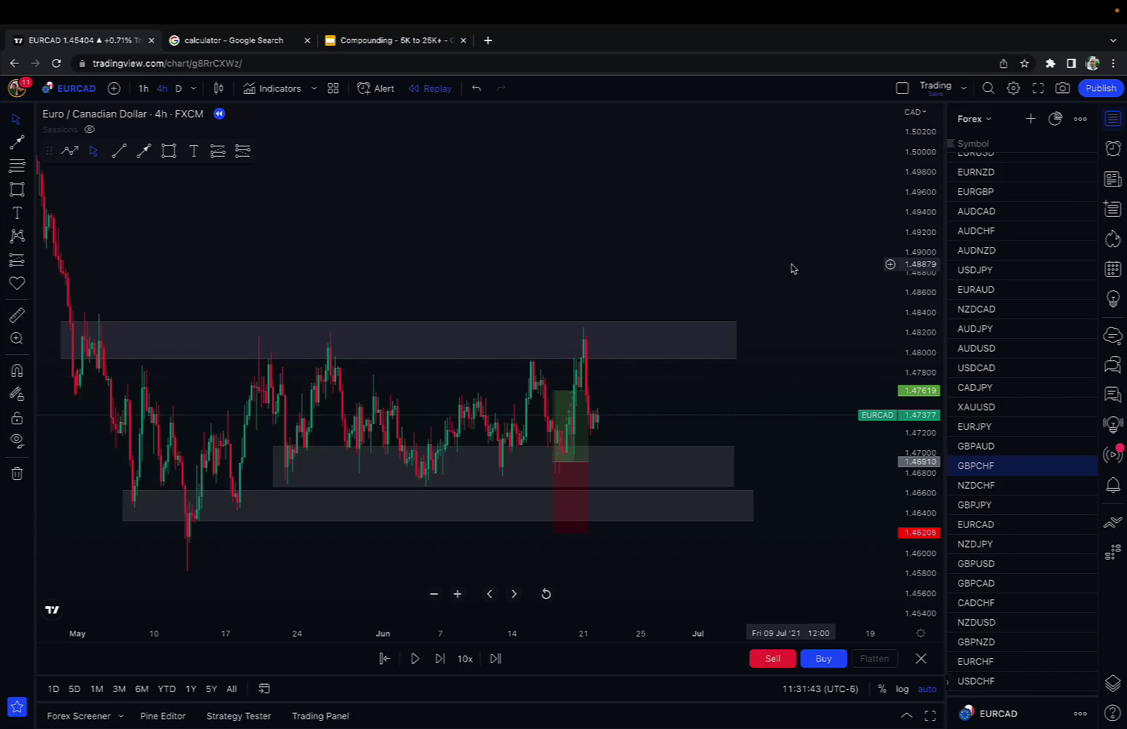
{"action": "type", "text": "USDCHF"}
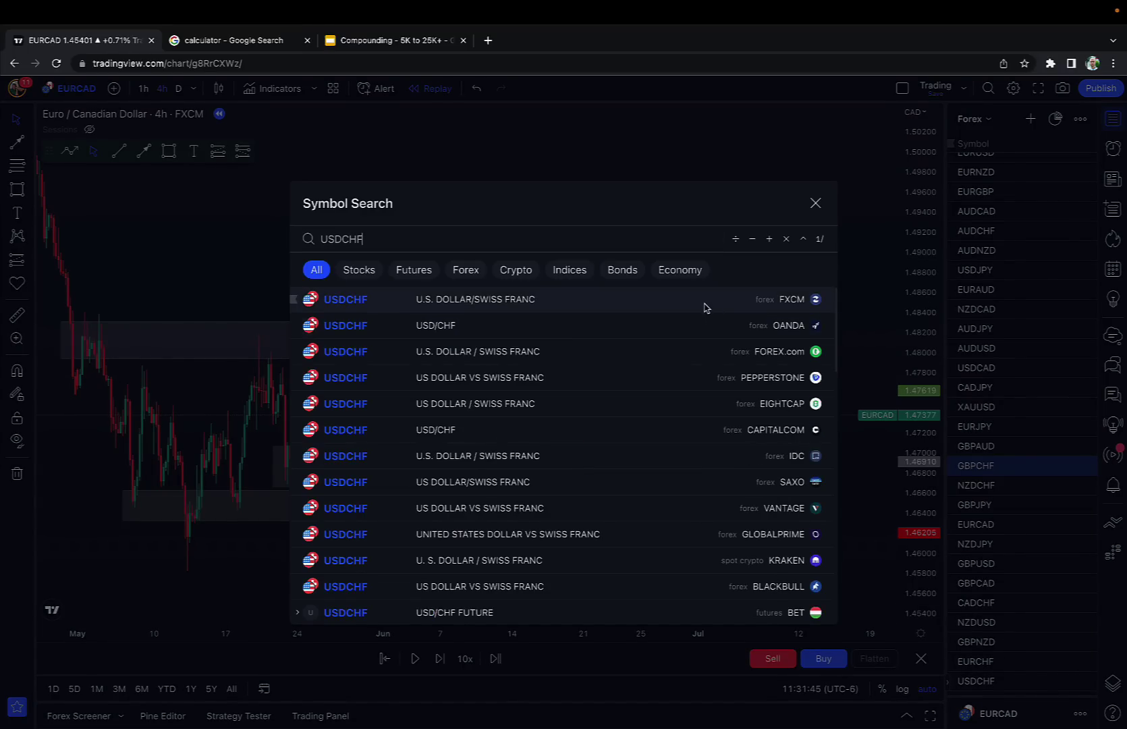
{"action": "left_click", "coordinate": [704, 307]}
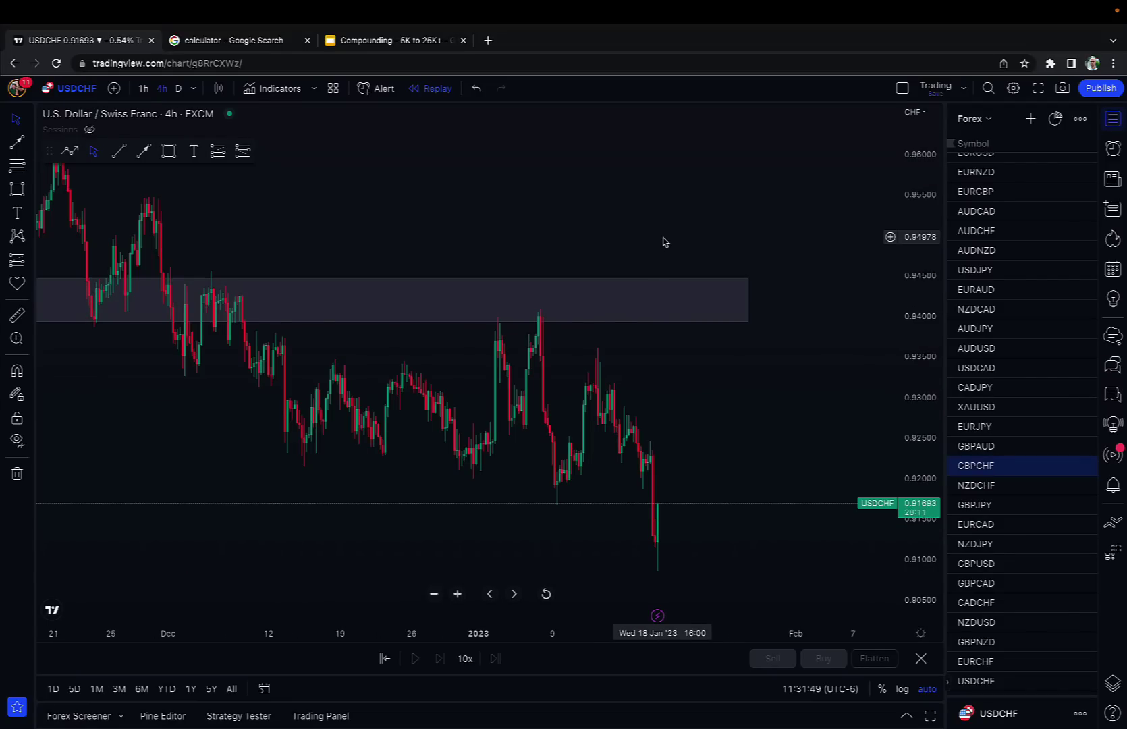
Start the USDCHF 4-hour bar replay from about 8 December 2020.
{"action": "right_click", "coordinate": [664, 242]}
{"action": "left_click", "coordinate": [703, 526]}
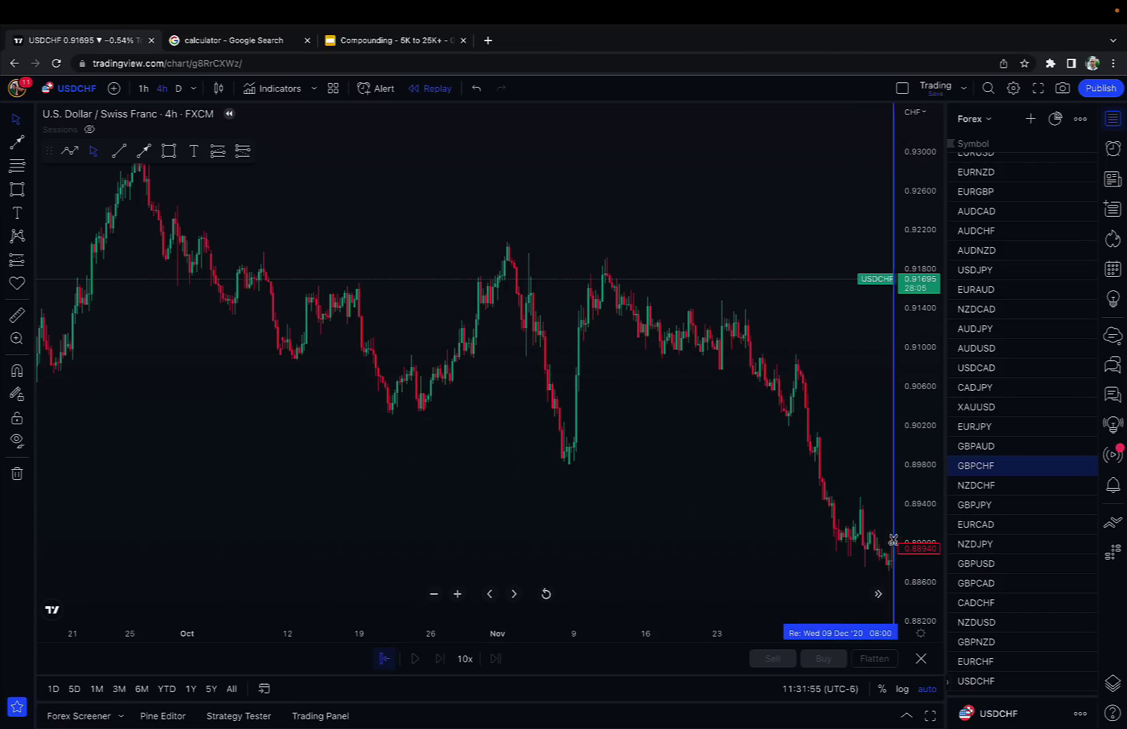
{"action": "left_click", "coordinate": [879, 527]}
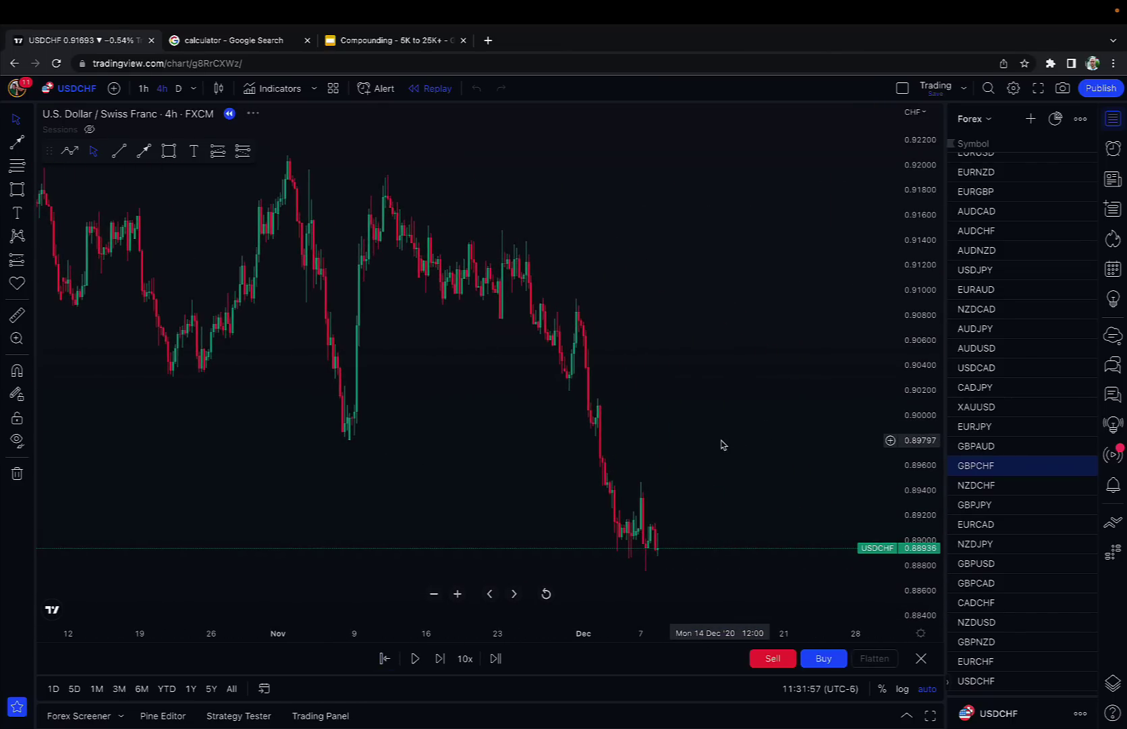
Play the USDCHF replay and pause it once price rebounds from its early January 2021 low.
{"action": "scroll", "coordinate": [688, 425], "scroll_direction": "down", "scroll_amount": 6}
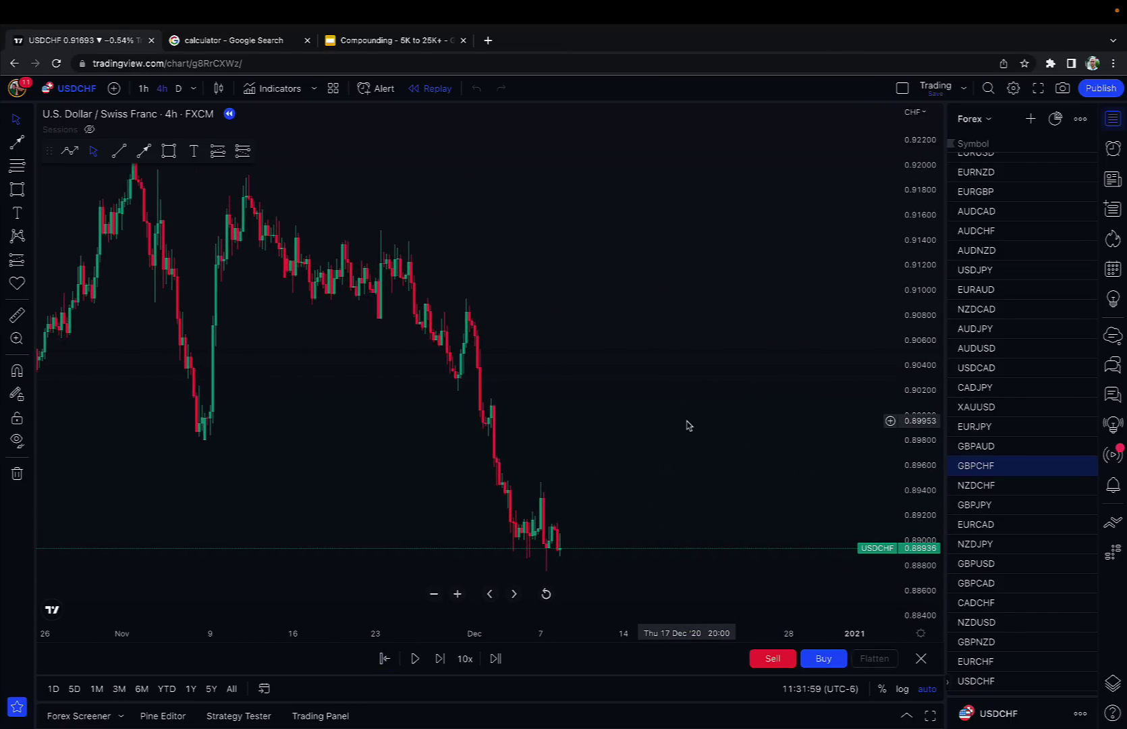
{"action": "scroll", "coordinate": [688, 425], "scroll_direction": "up", "scroll_amount": 6}
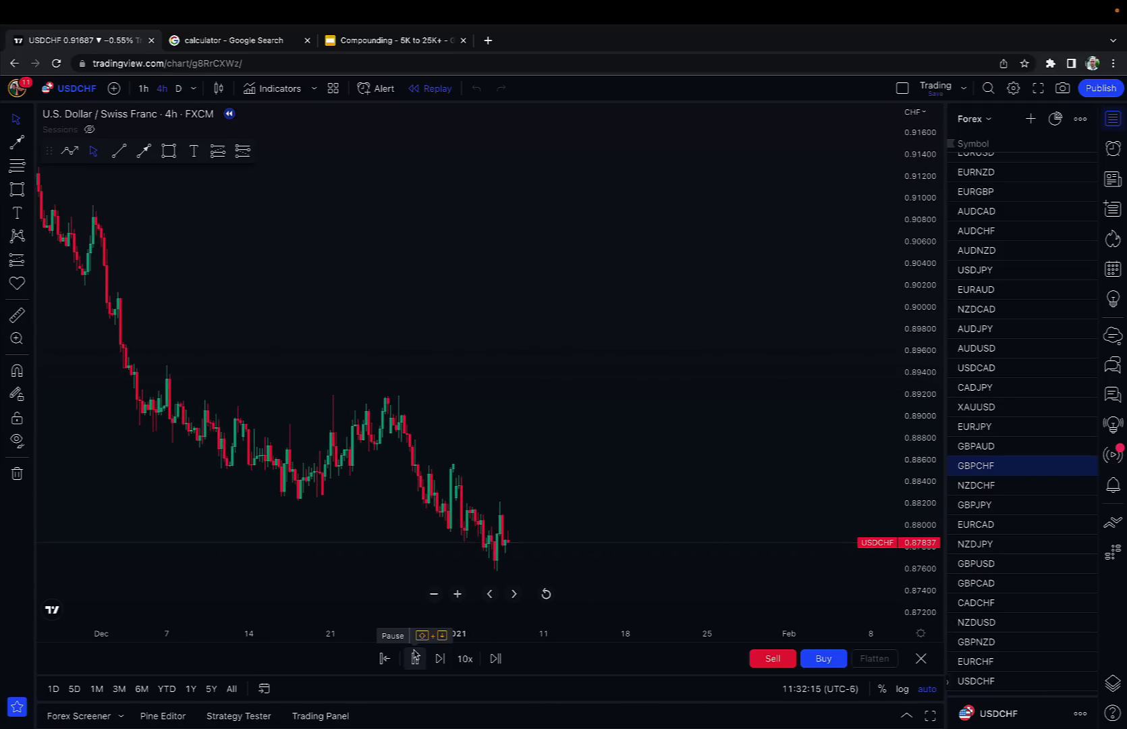
{"action": "left_click", "coordinate": [414, 656]}
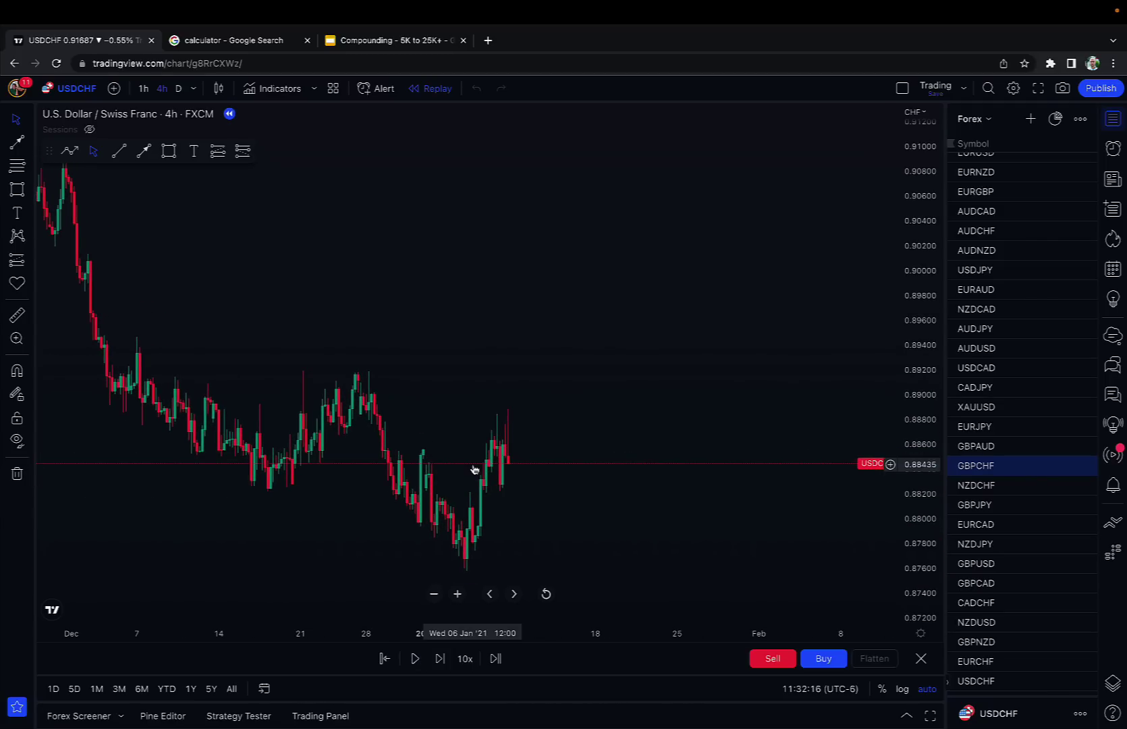
Draw a USDCHF resistance rectangle over the December highs, from about 0.8932 to 0.8898.
{"action": "left_click", "coordinate": [169, 151]}
{"action": "mouse_move", "coordinate": [125, 354]}
{"action": "left_mouse_down"}
{"action": "mouse_move", "coordinate": [359, 358]}
{"action": "mouse_move", "coordinate": [847, 398]}
{"action": "left_mouse_up"}
{"action": "left_click", "coordinate": [737, 290]}
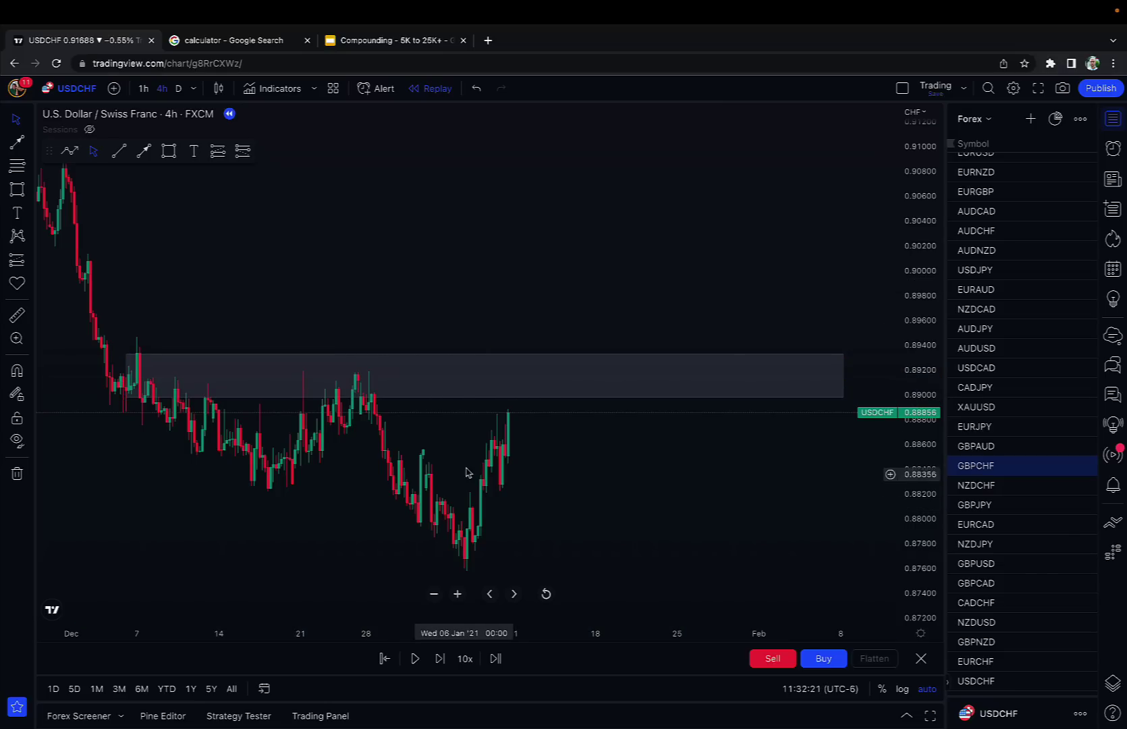
Play the replay until price enters the resistance rectangle and place a short position with entry 0.89108, stop 0.89779 and target 0.88437.
{"action": "left_click", "coordinate": [413, 658]}
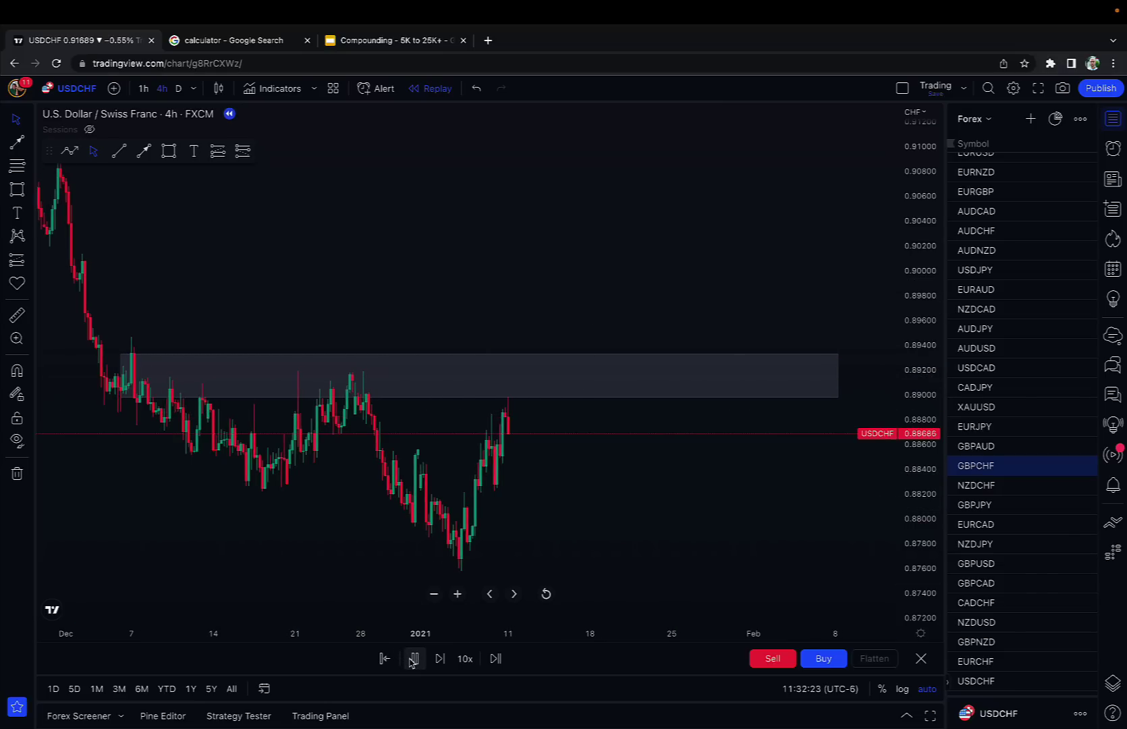
{"action": "left_click", "coordinate": [413, 658]}
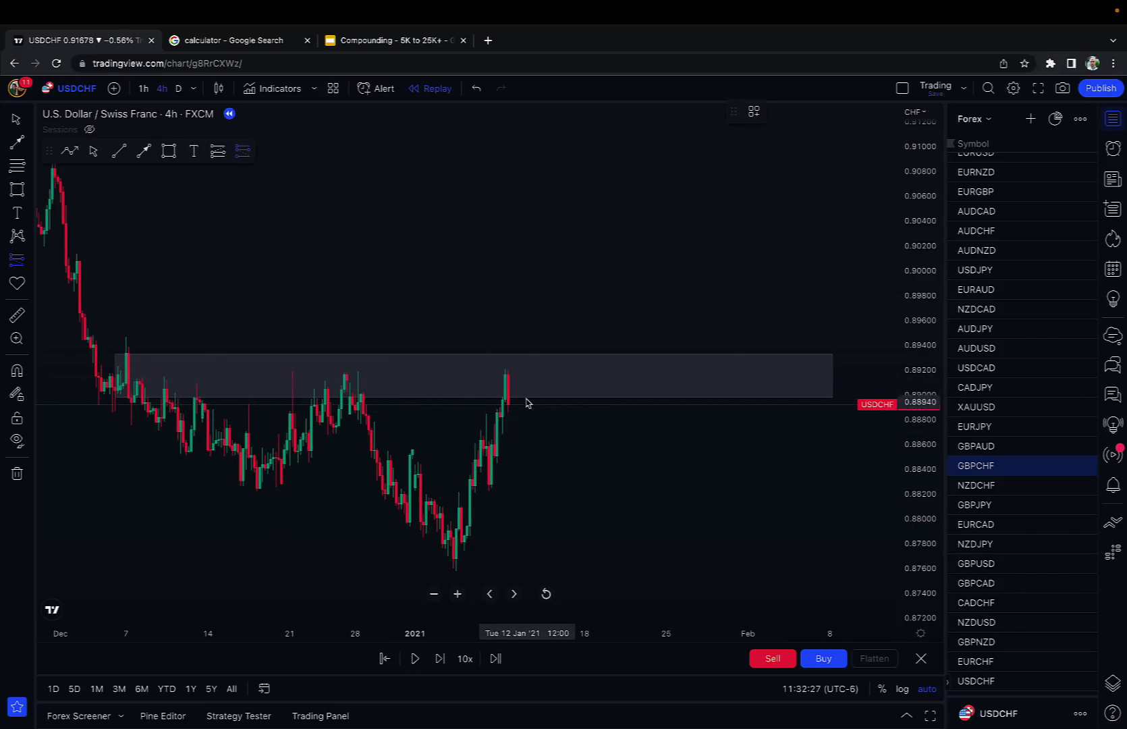
{"action": "left_click", "coordinate": [506, 382]}
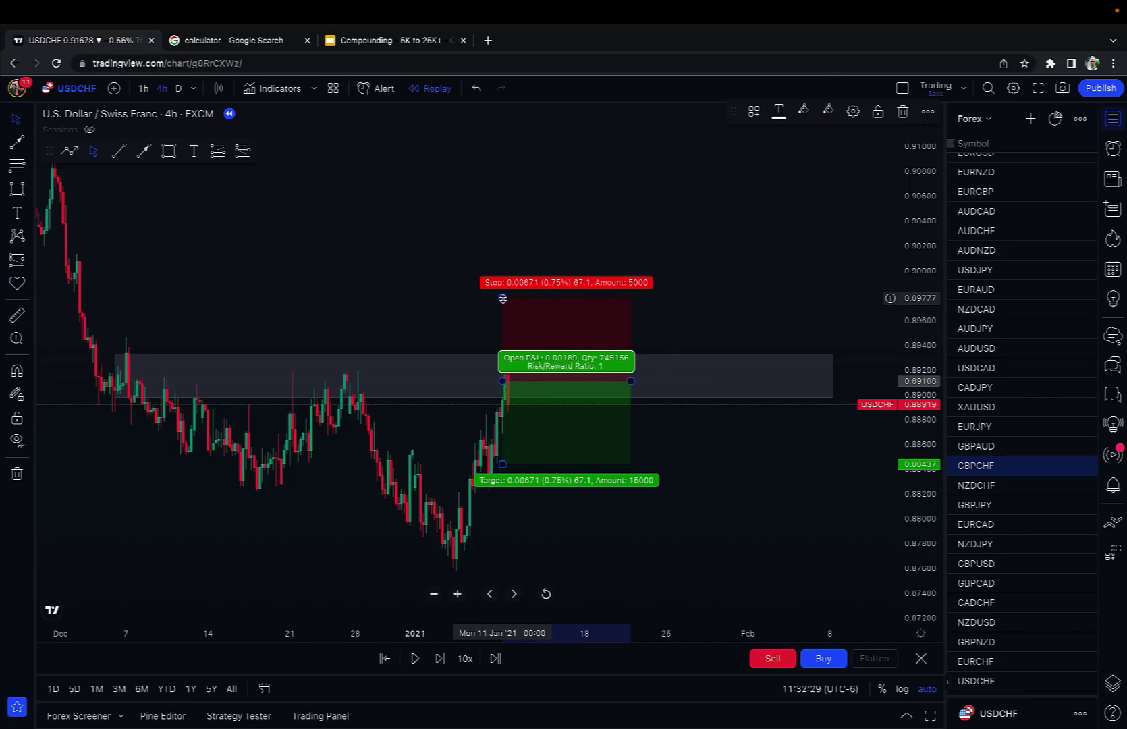
{"action": "left_click", "coordinate": [624, 239]}
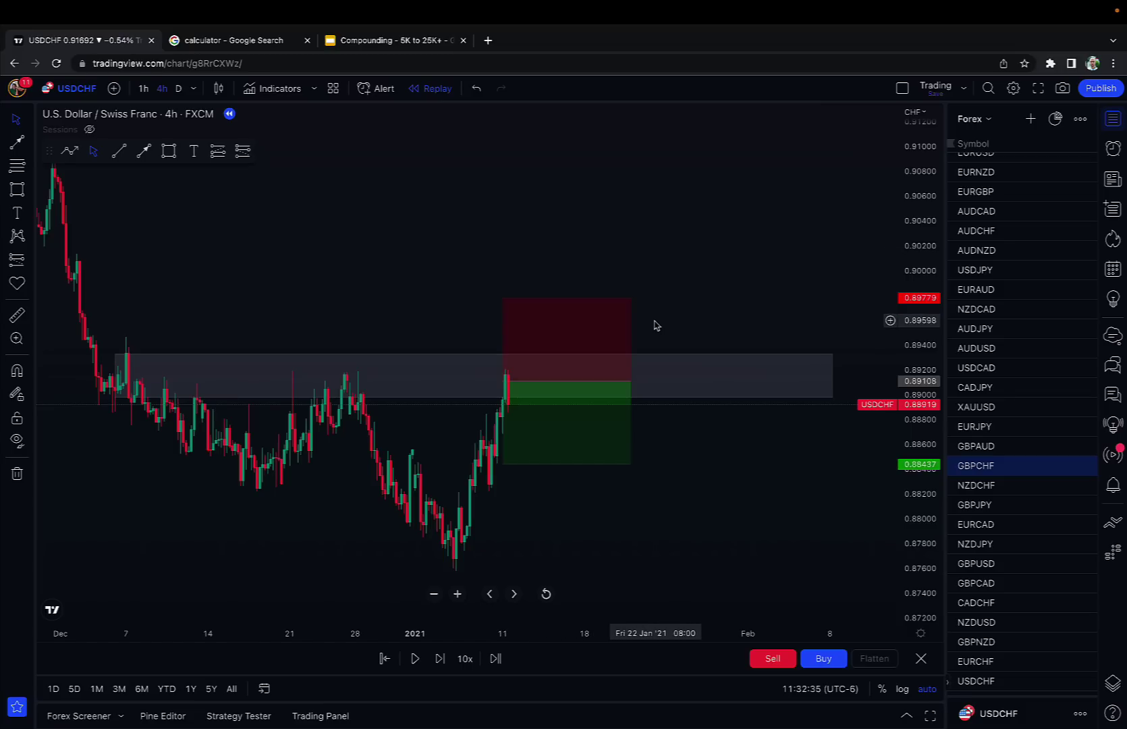
Advance the USDCHF replay bar by bar until price reaches the short position's 0.88437 target.
{"action": "left_click", "coordinate": [439, 665]}
{"action": "left_click", "coordinate": [439, 665]}
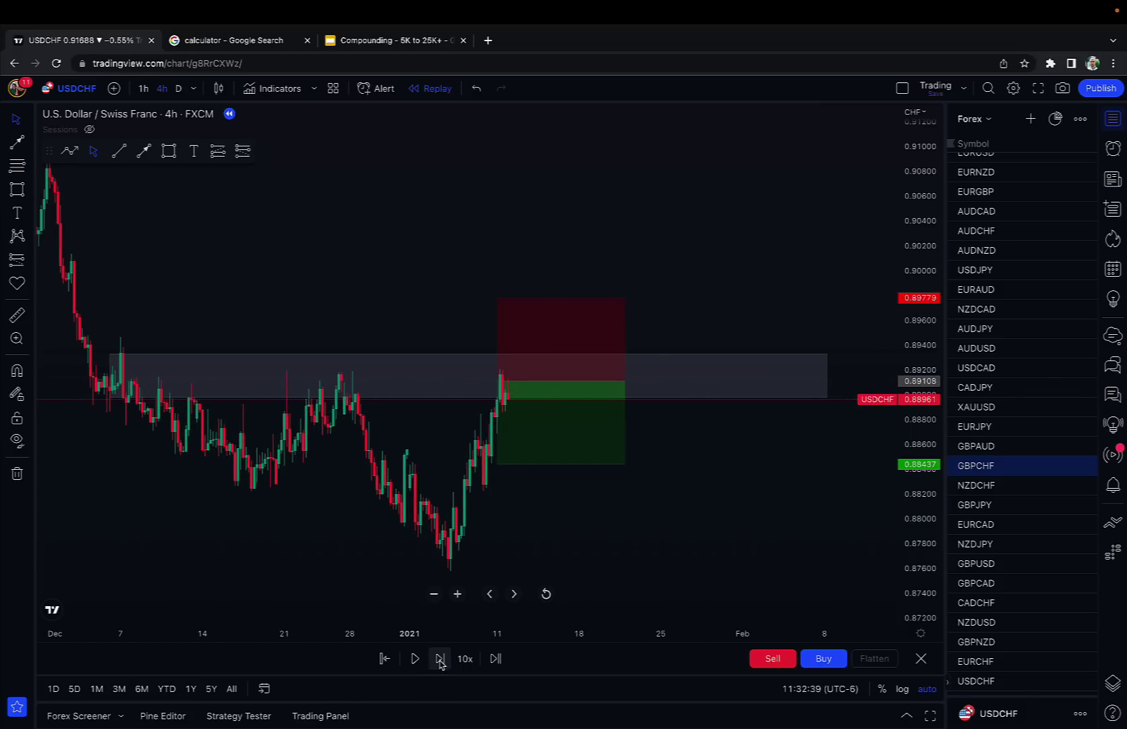
{"action": "left_click", "coordinate": [440, 658]}
{"action": "left_click", "coordinate": [440, 658]}
{"action": "left_click", "coordinate": [440, 658]}
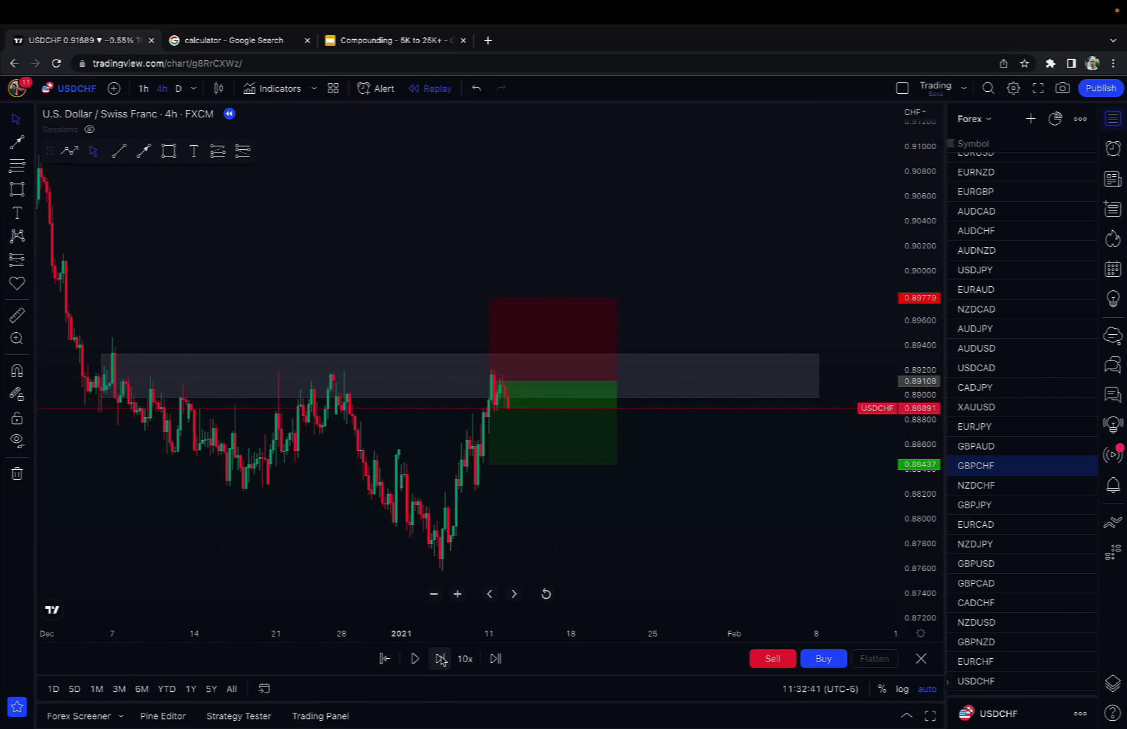
{"action": "left_click", "coordinate": [440, 659]}
{"action": "left_click", "coordinate": [439, 659]}
{"action": "left_click", "coordinate": [440, 659]}
{"action": "left_click", "coordinate": [440, 659]}
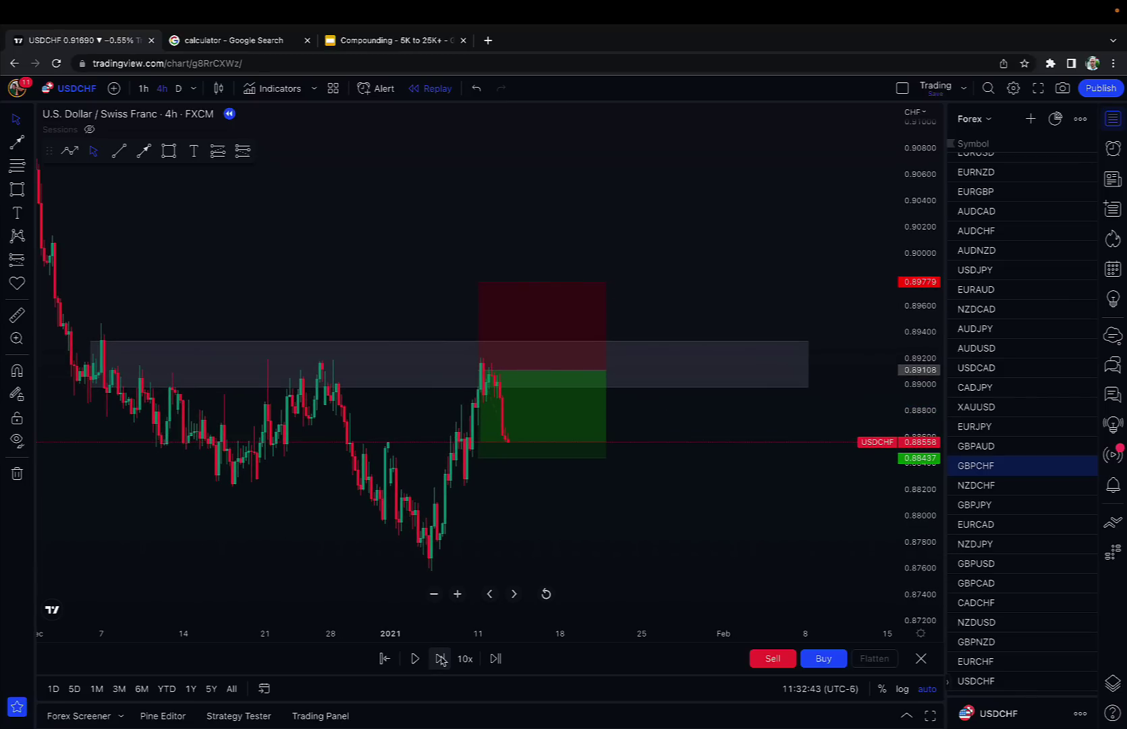
{"action": "left_click", "coordinate": [440, 659]}
{"action": "left_click", "coordinate": [440, 659]}
{"action": "left_click", "coordinate": [440, 658]}
{"action": "left_click", "coordinate": [440, 658]}
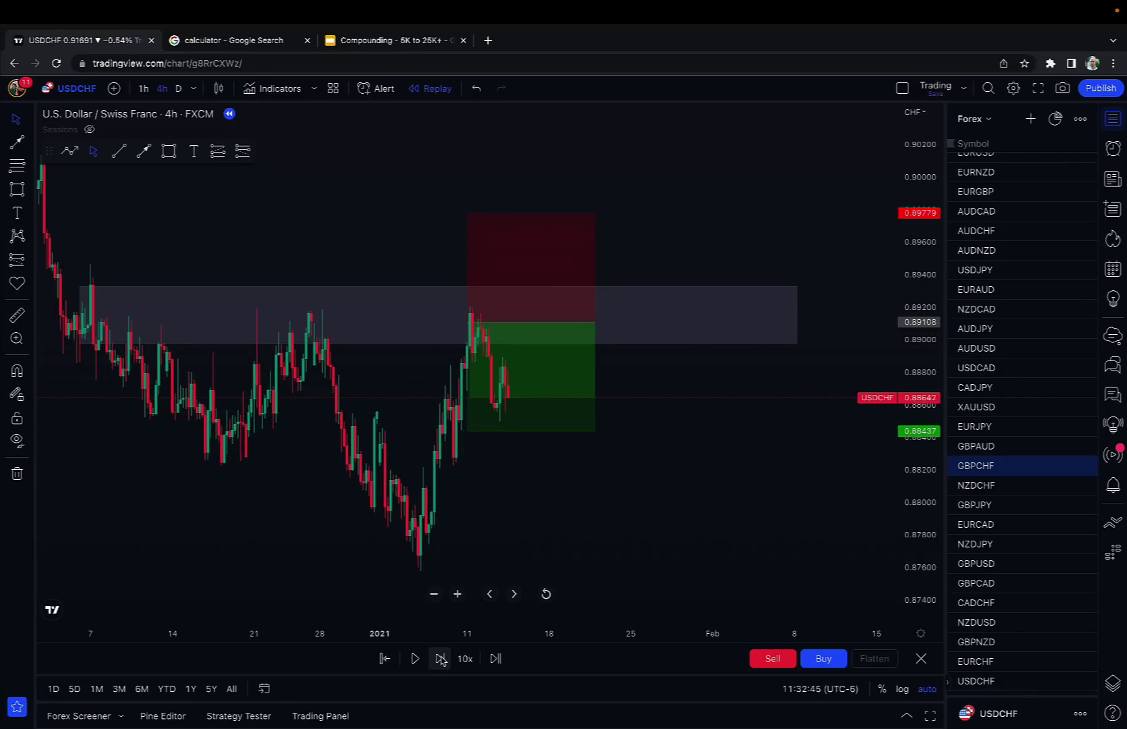
{"action": "left_click", "coordinate": [439, 658]}
{"action": "left_click", "coordinate": [440, 659]}
{"action": "left_click", "coordinate": [440, 658]}
{"action": "left_click", "coordinate": [440, 659]}
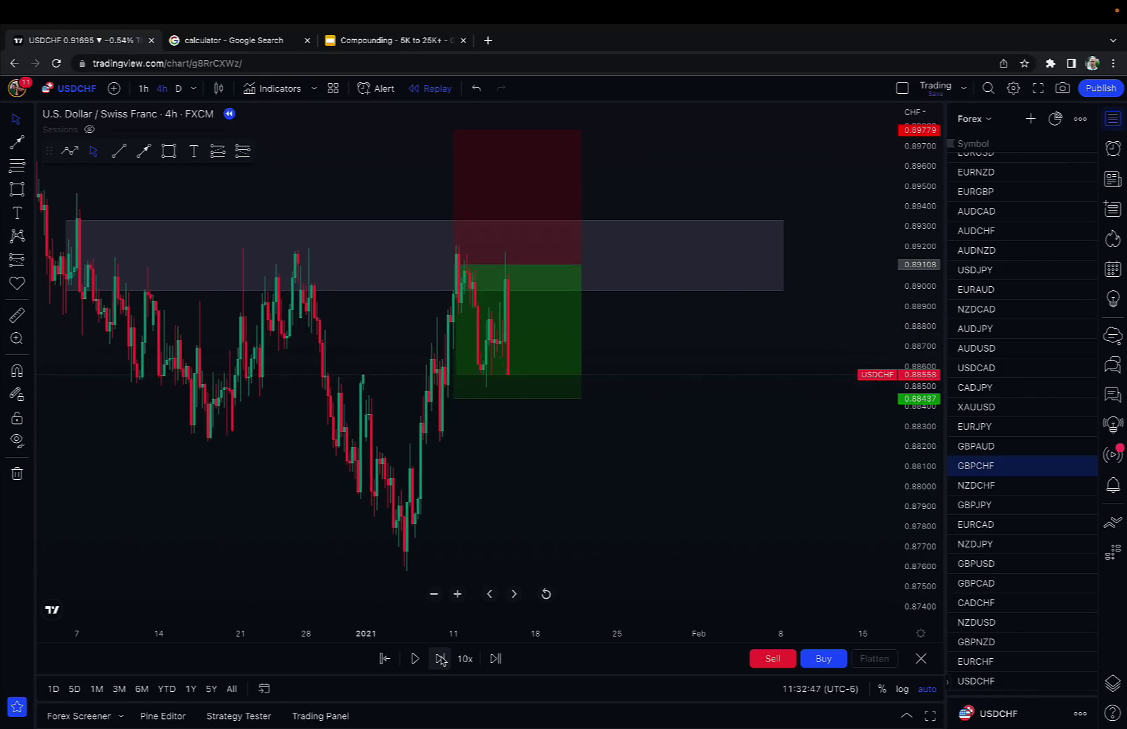
{"action": "left_click", "coordinate": [440, 658]}
{"action": "left_click", "coordinate": [440, 658]}
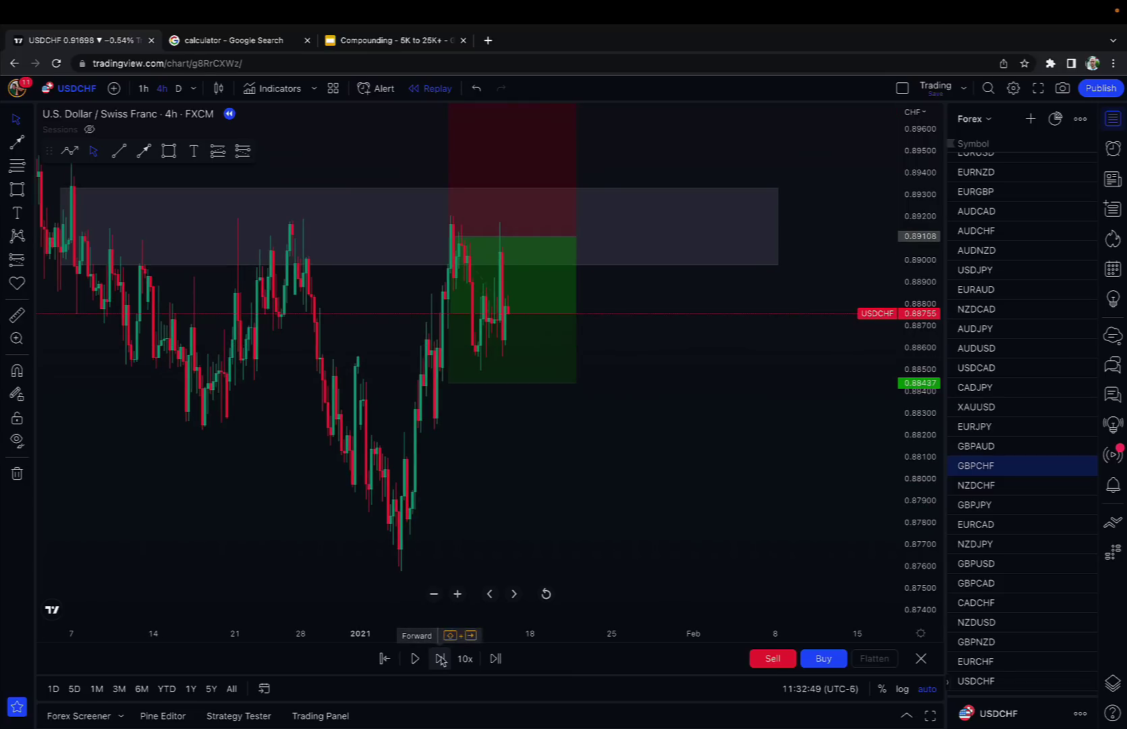
{"action": "left_click", "coordinate": [440, 658]}
{"action": "left_click", "coordinate": [440, 658]}
{"action": "left_click", "coordinate": [439, 659]}
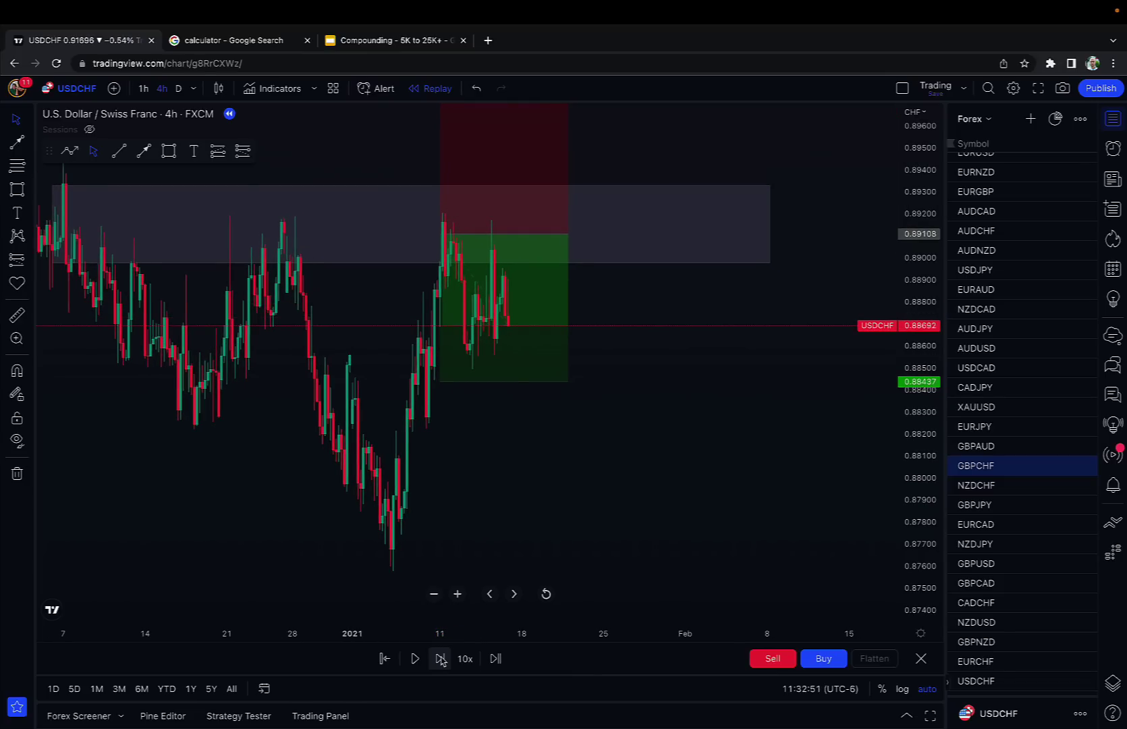
{"action": "left_click", "coordinate": [440, 658]}
{"action": "left_click", "coordinate": [440, 659]}
{"action": "scroll", "coordinate": [566, 511], "scroll_direction": "down", "scroll_amount": 2}
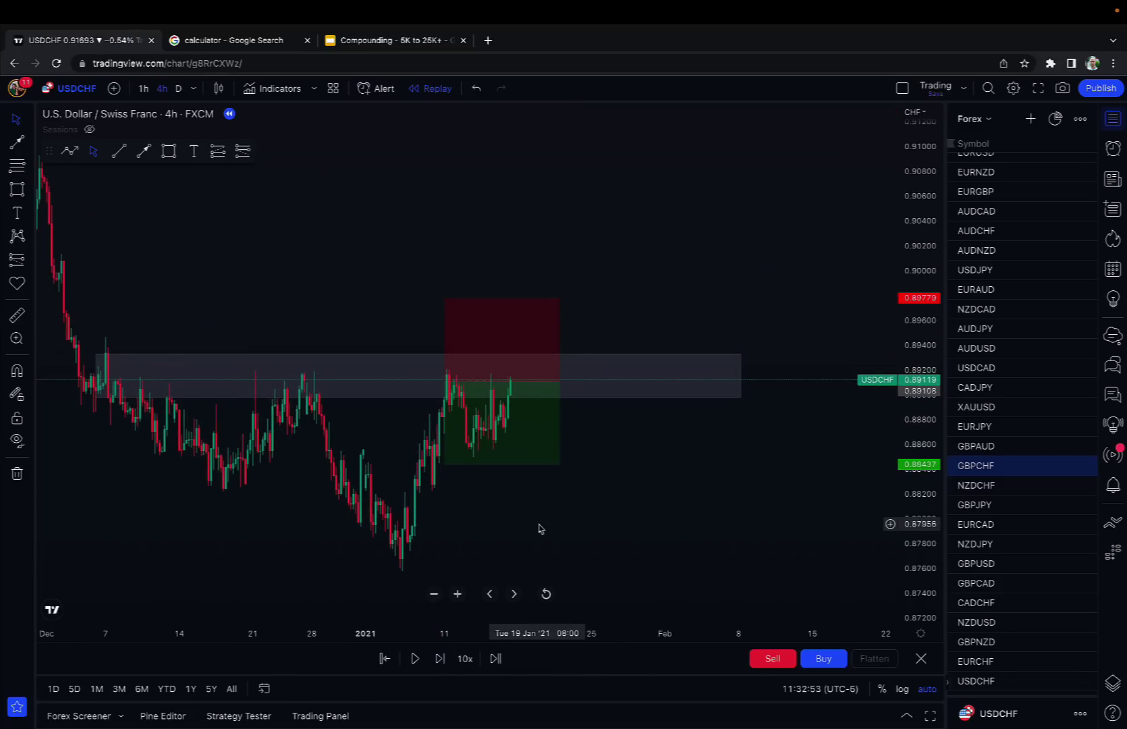
{"action": "left_click", "coordinate": [440, 659]}
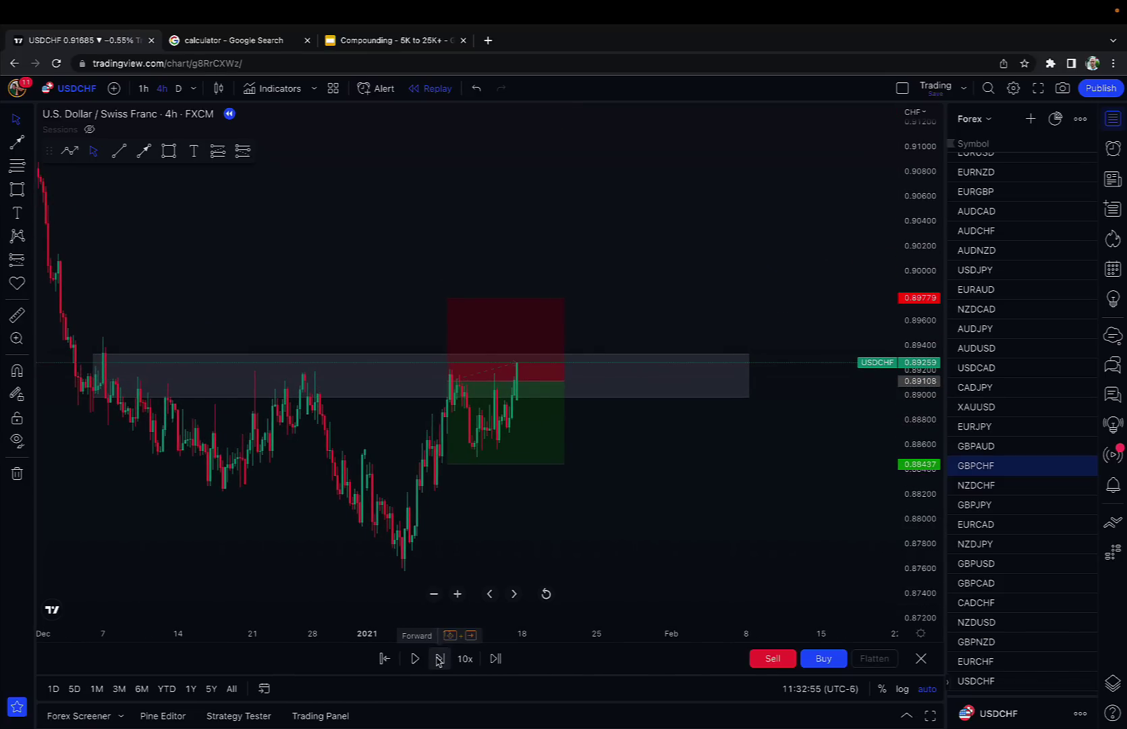
{"action": "left_click", "coordinate": [439, 658]}
{"action": "left_click", "coordinate": [439, 658]}
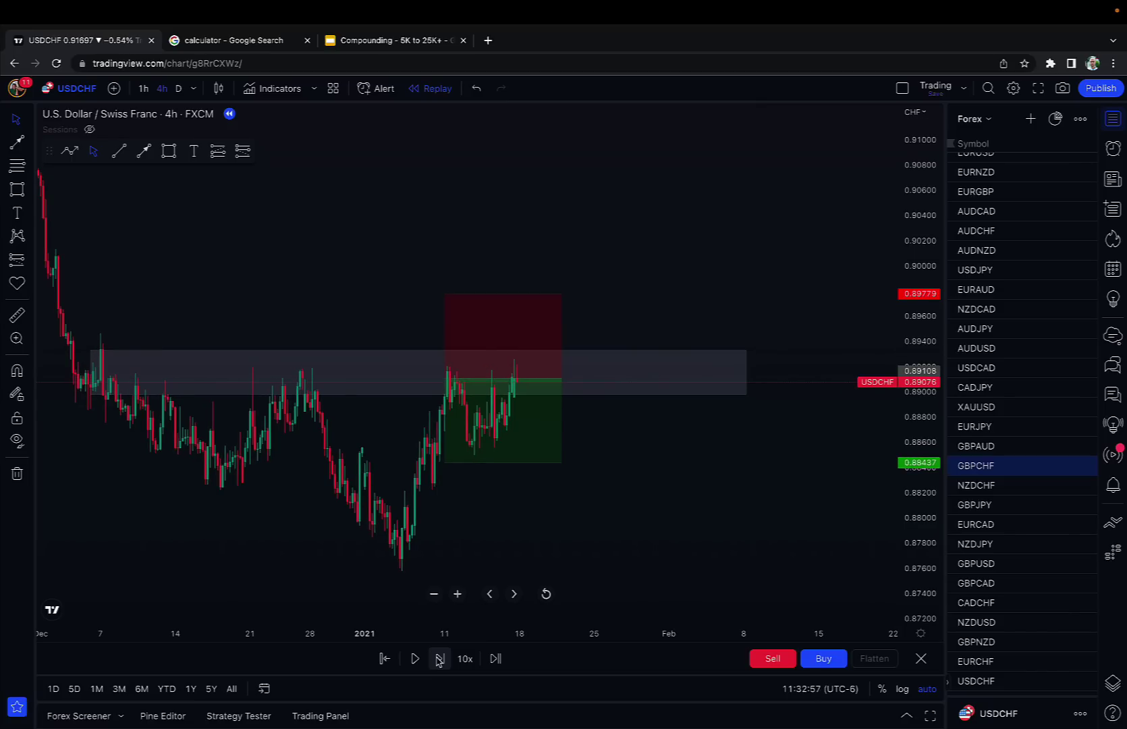
{"action": "left_click", "coordinate": [439, 659]}
{"action": "left_click", "coordinate": [438, 658]}
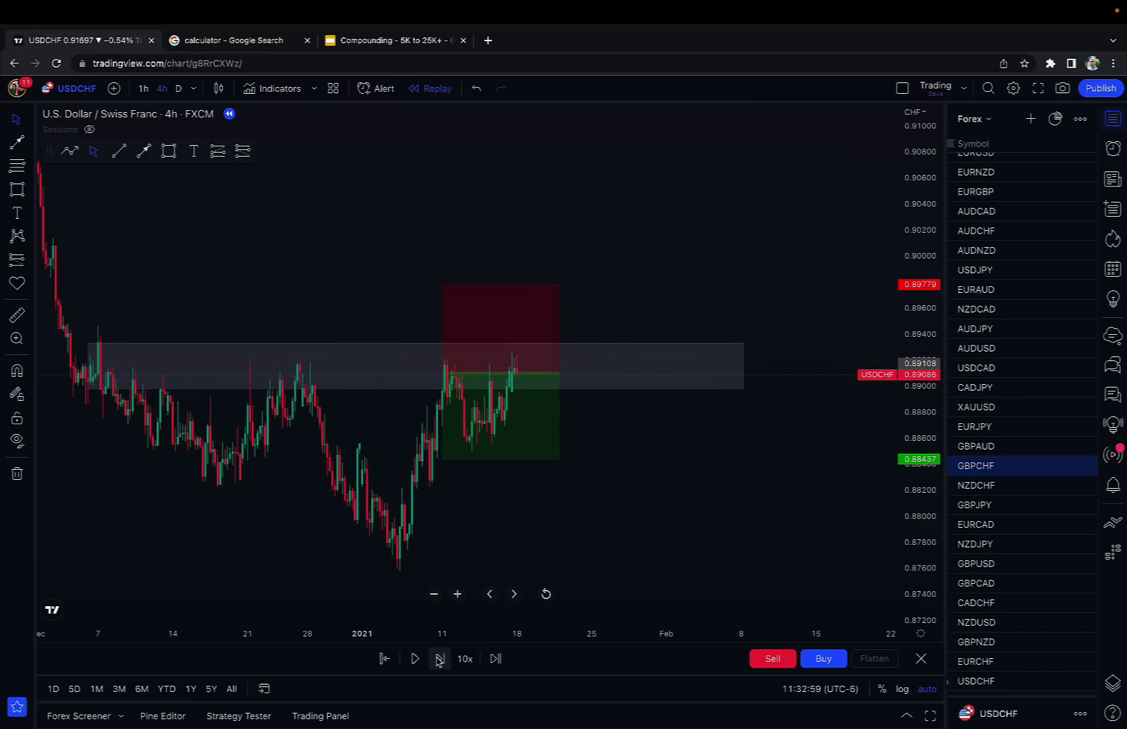
{"action": "left_click", "coordinate": [439, 658]}
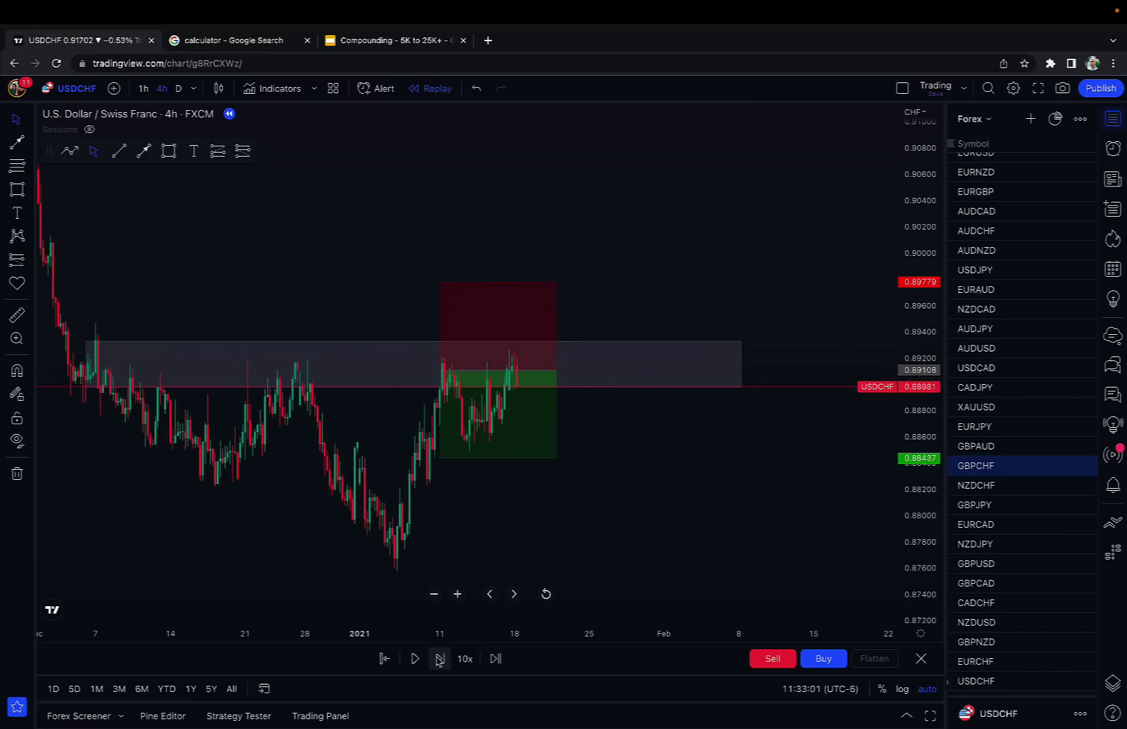
{"action": "left_click", "coordinate": [438, 658]}
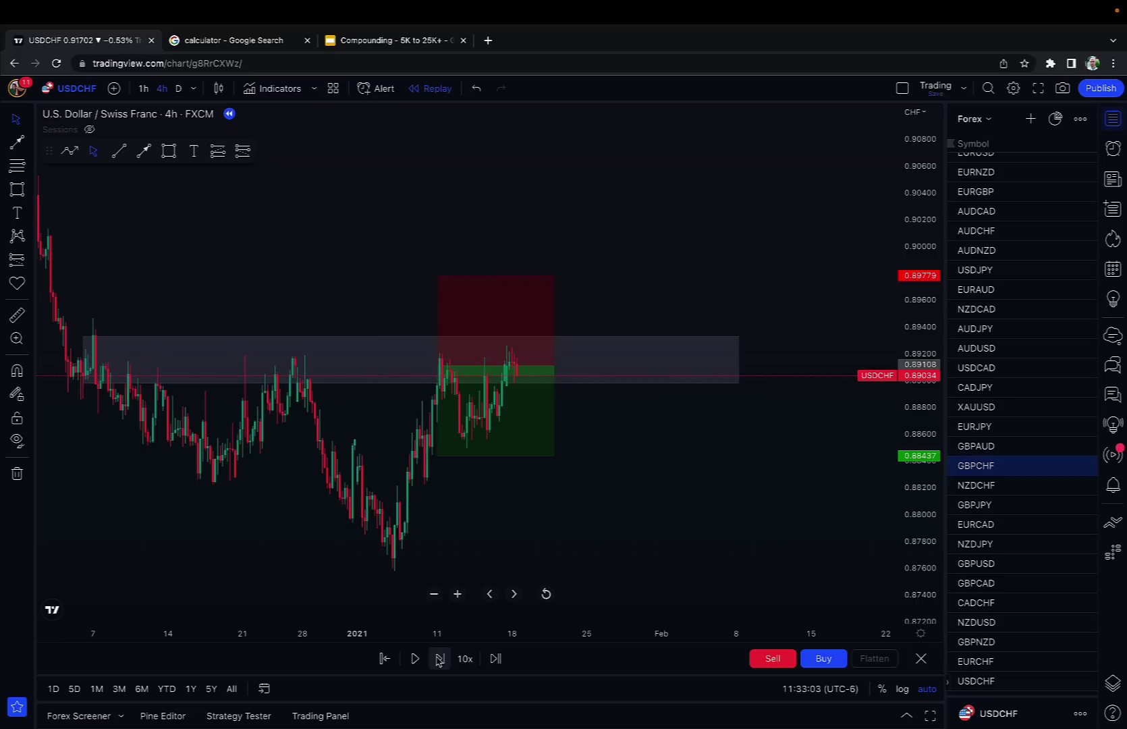
{"action": "left_click", "coordinate": [438, 658]}
{"action": "left_click", "coordinate": [439, 658]}
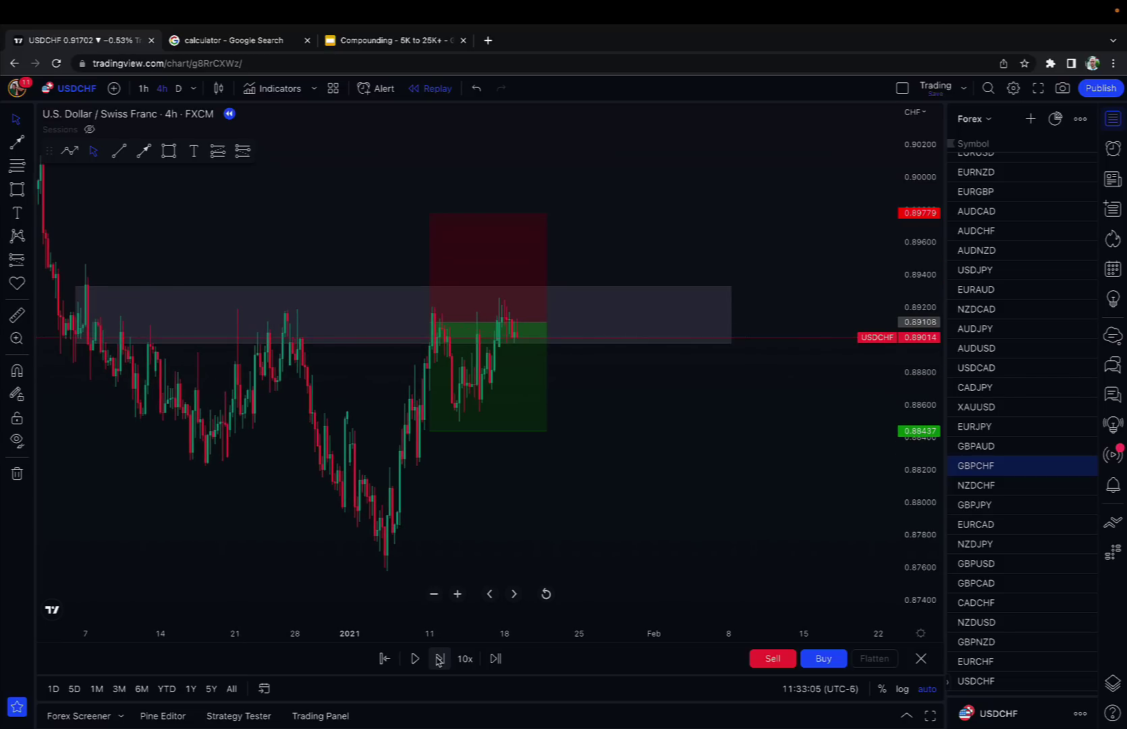
{"action": "left_click", "coordinate": [438, 658]}
{"action": "left_click", "coordinate": [438, 659]}
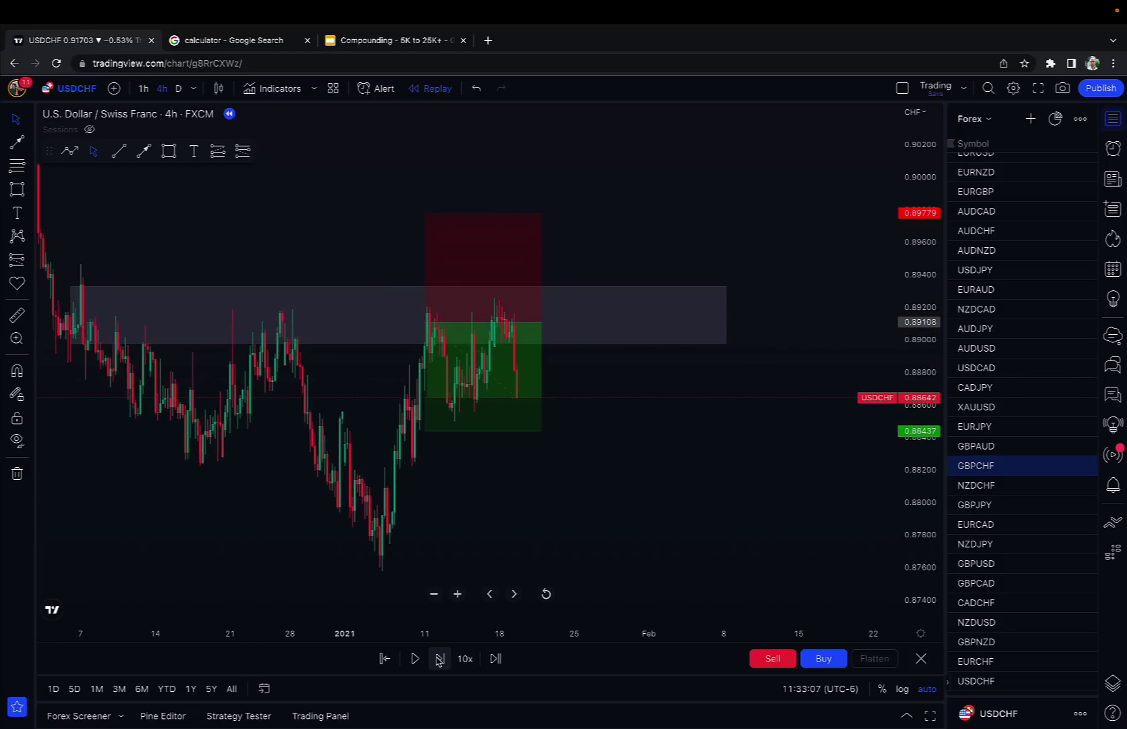
{"action": "left_click", "coordinate": [438, 658]}
{"action": "left_click", "coordinate": [438, 659]}
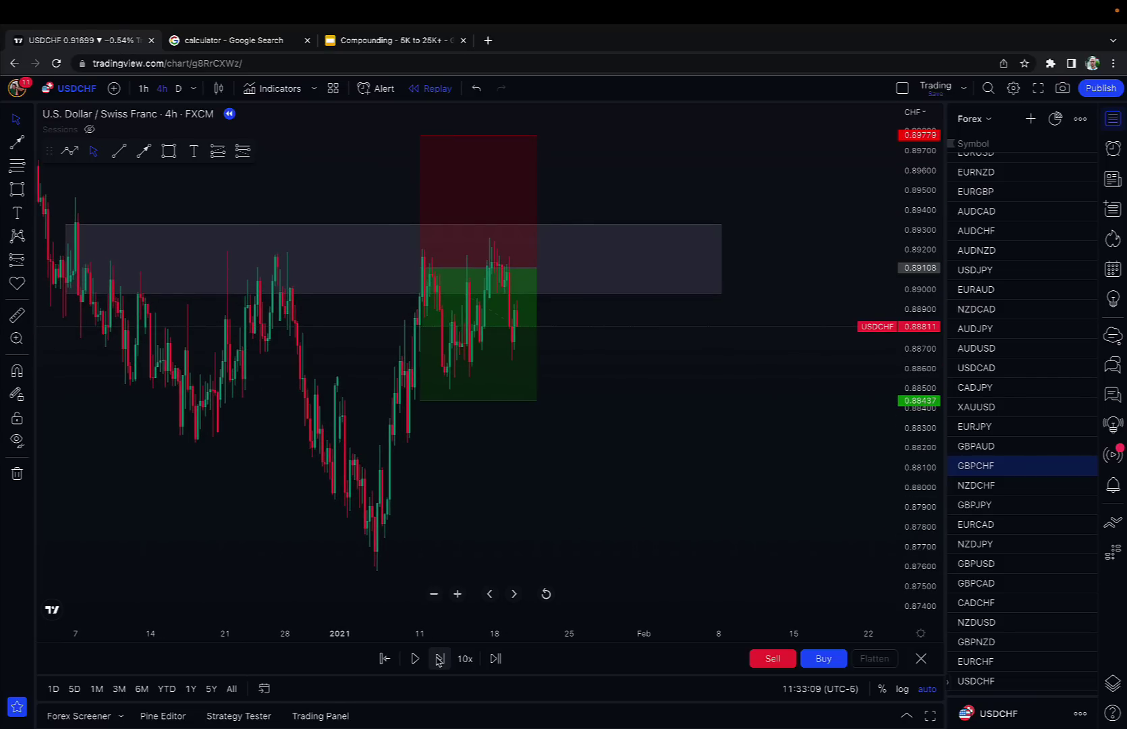
{"action": "left_click", "coordinate": [438, 659]}
{"action": "left_click", "coordinate": [438, 659]}
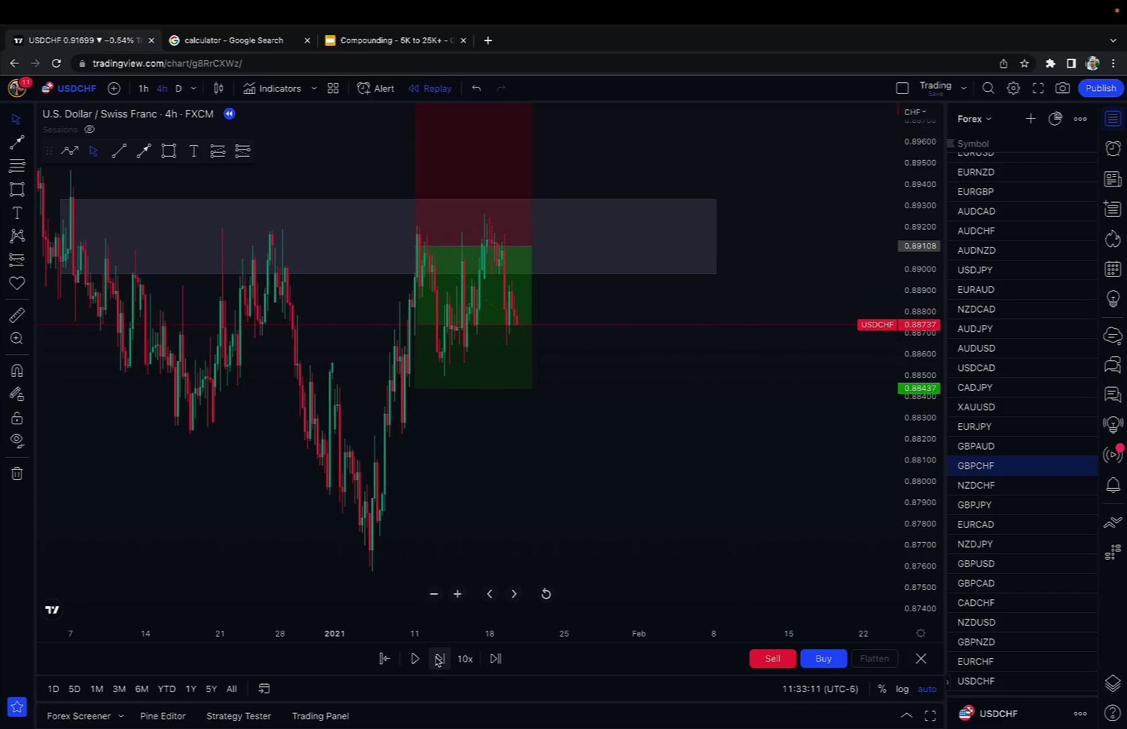
{"action": "left_click", "coordinate": [438, 659]}
{"action": "left_click", "coordinate": [438, 659]}
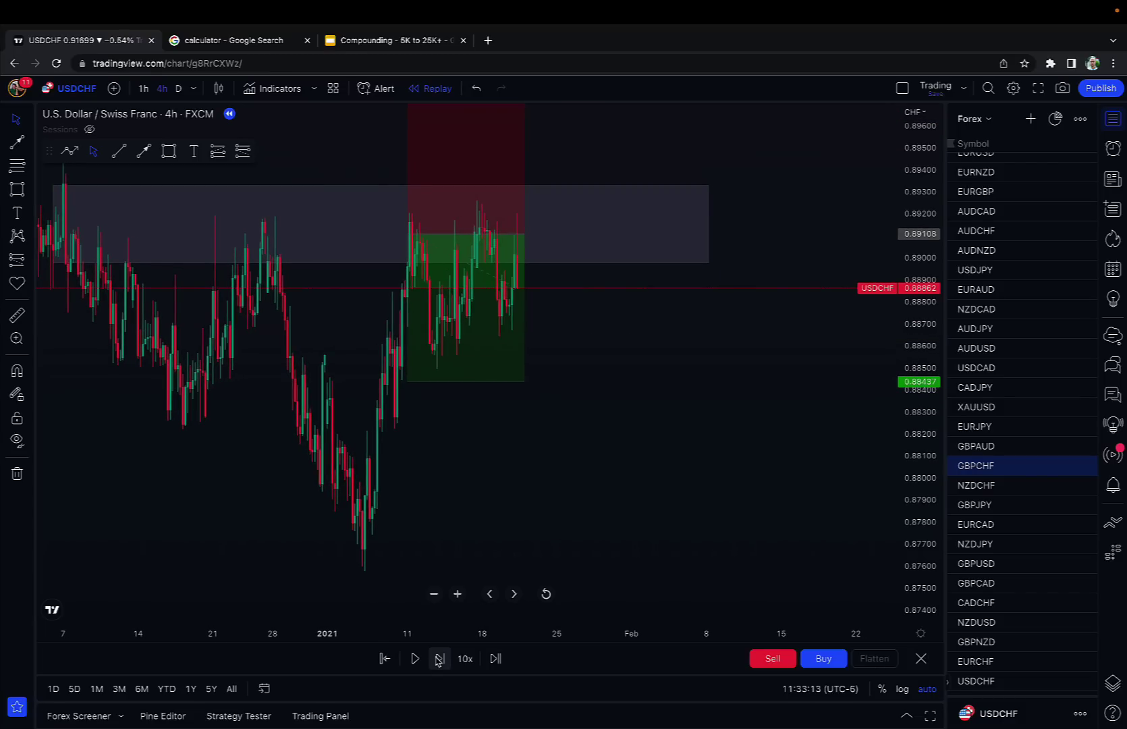
{"action": "left_click", "coordinate": [439, 659]}
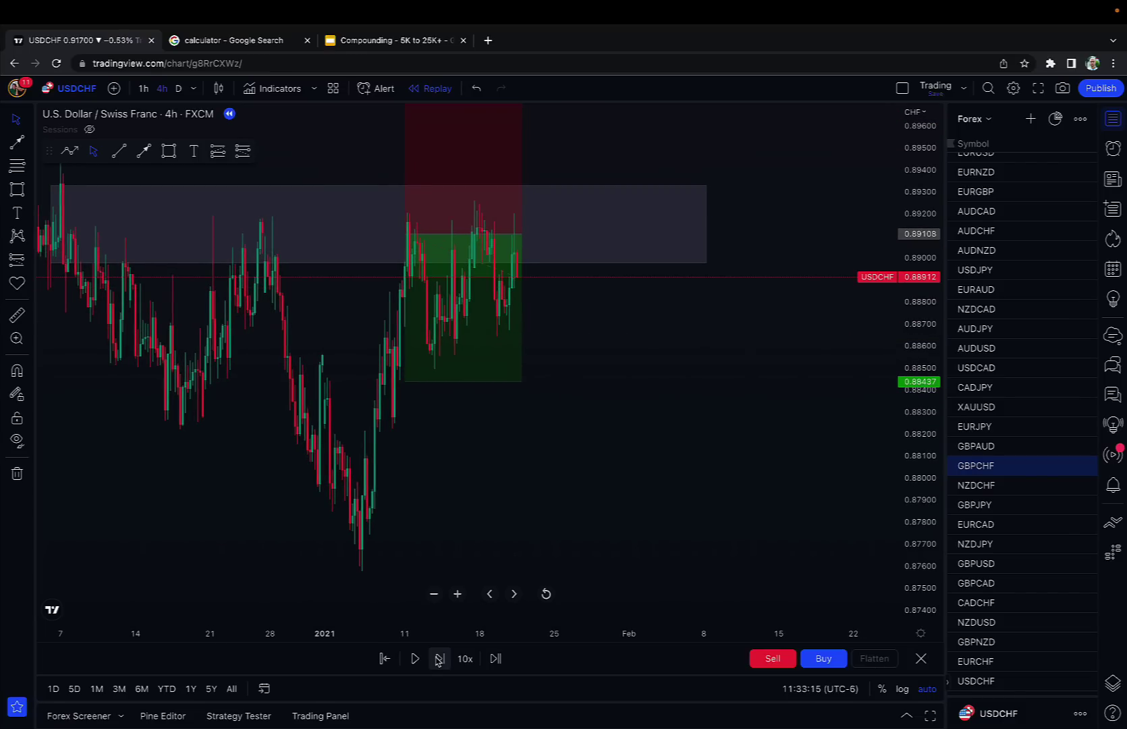
{"action": "left_click", "coordinate": [438, 659]}
{"action": "left_click", "coordinate": [439, 659]}
{"action": "left_click", "coordinate": [438, 659]}
{"action": "left_click", "coordinate": [439, 659]}
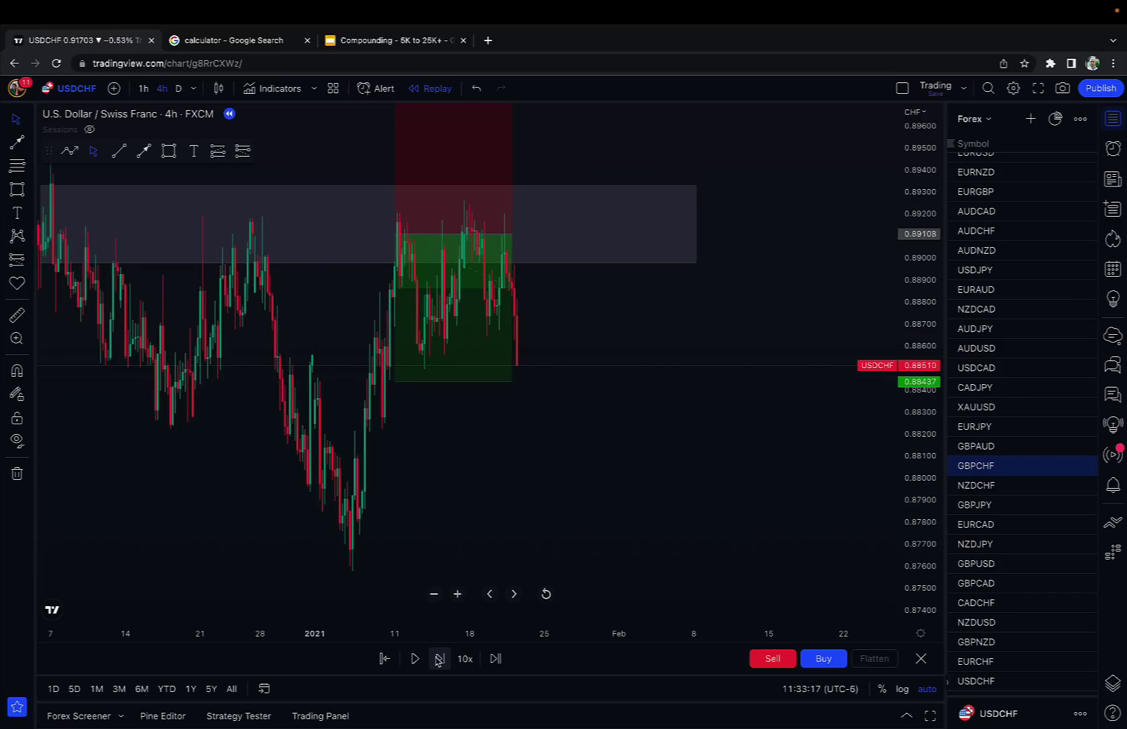
{"action": "left_click", "coordinate": [439, 659]}
{"action": "left_click", "coordinate": [438, 659]}
{"action": "left_click", "coordinate": [439, 658]}
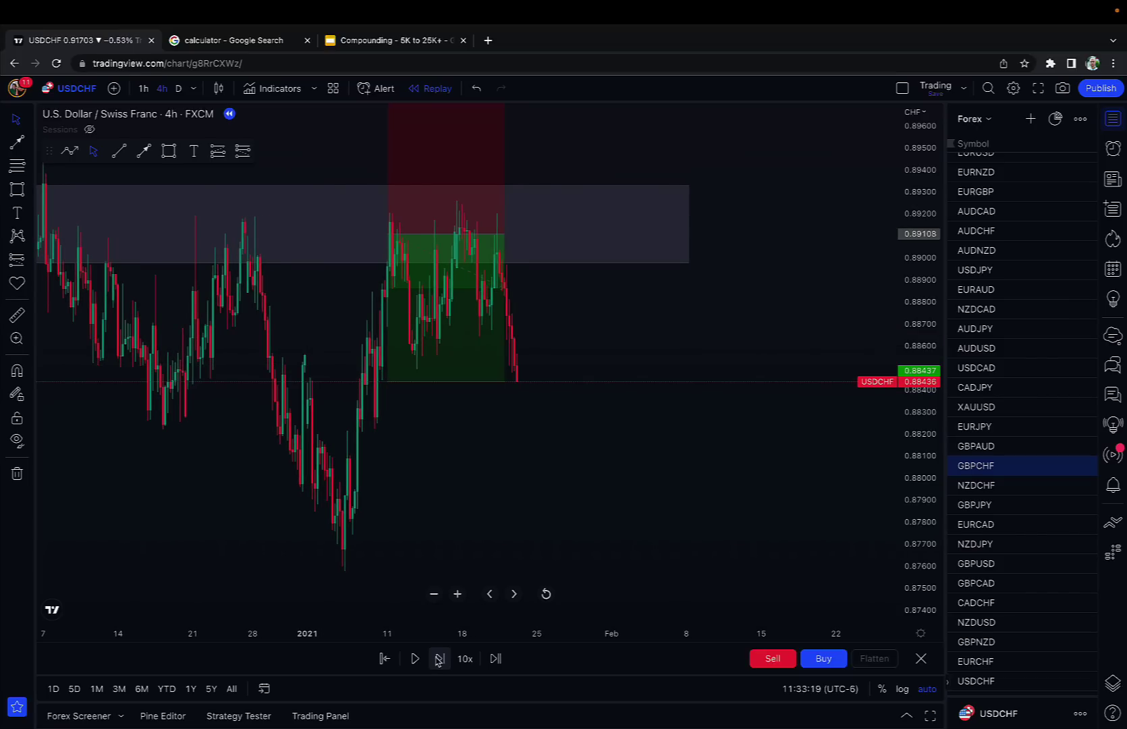
{"action": "left_click", "coordinate": [439, 659]}
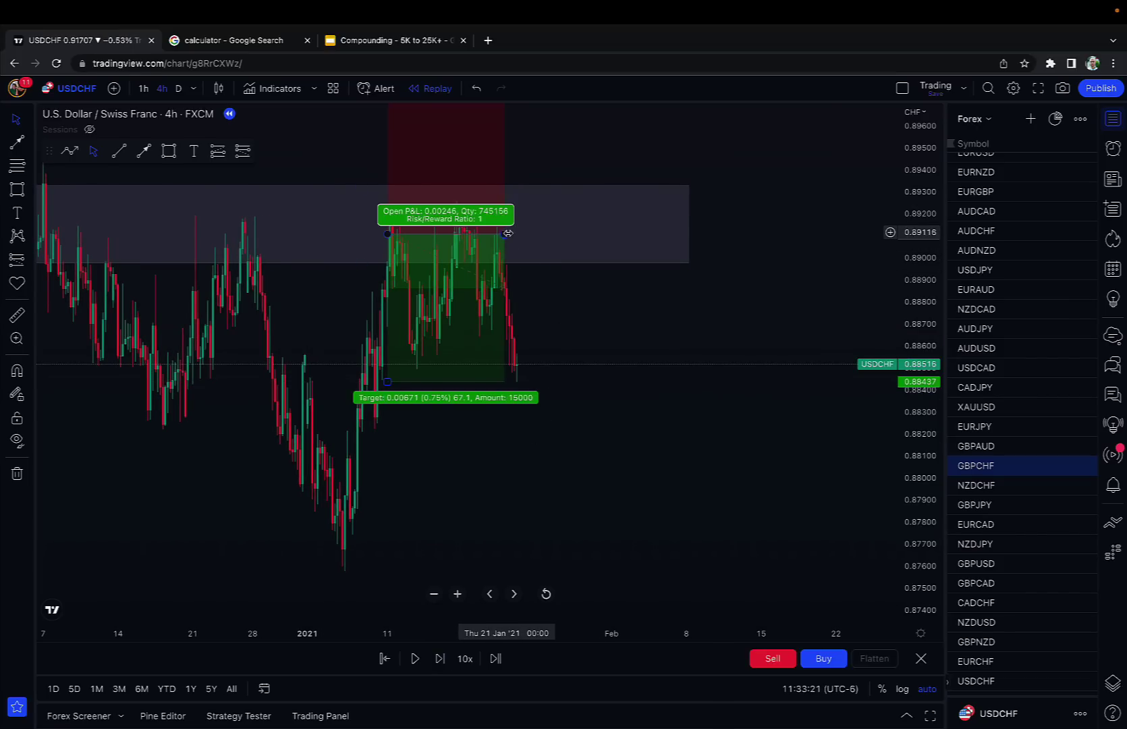
Extend the short position box to 22 January 2021 08:00, play the replay a few more bars and pause it.
{"action": "left_click_drag", "start_coordinate": [504, 233], "coordinate": [529, 233]}
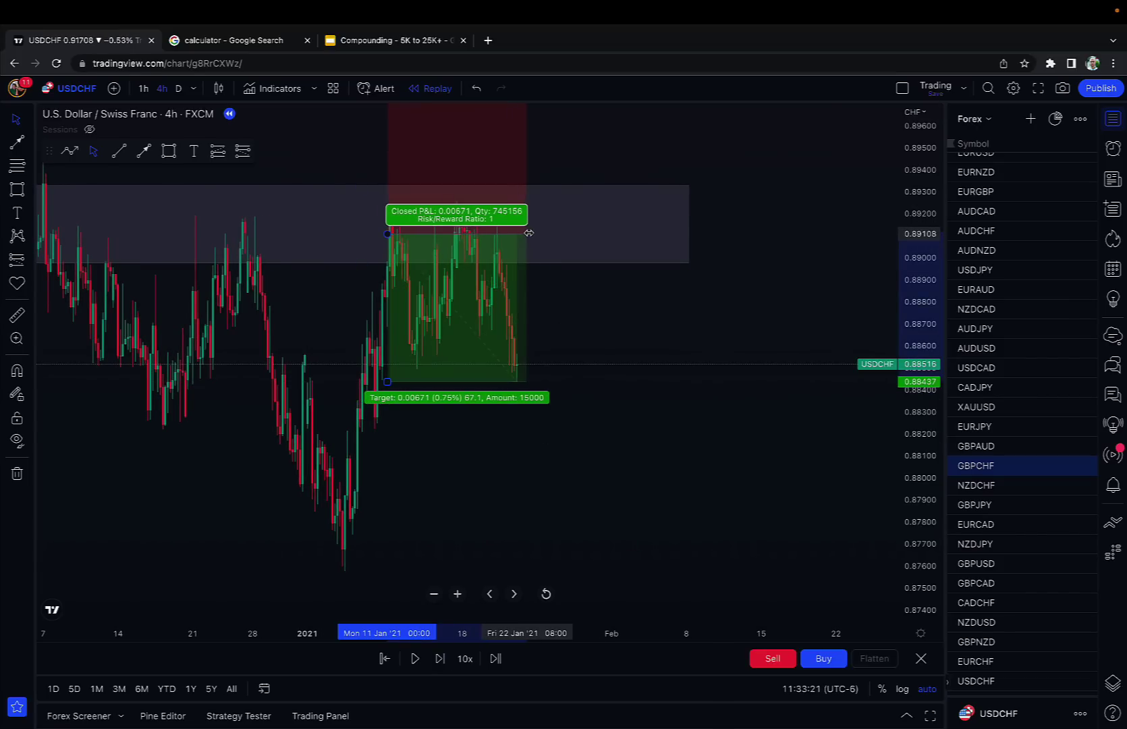
{"action": "left_click", "coordinate": [415, 659]}
{"action": "left_click", "coordinate": [415, 658]}
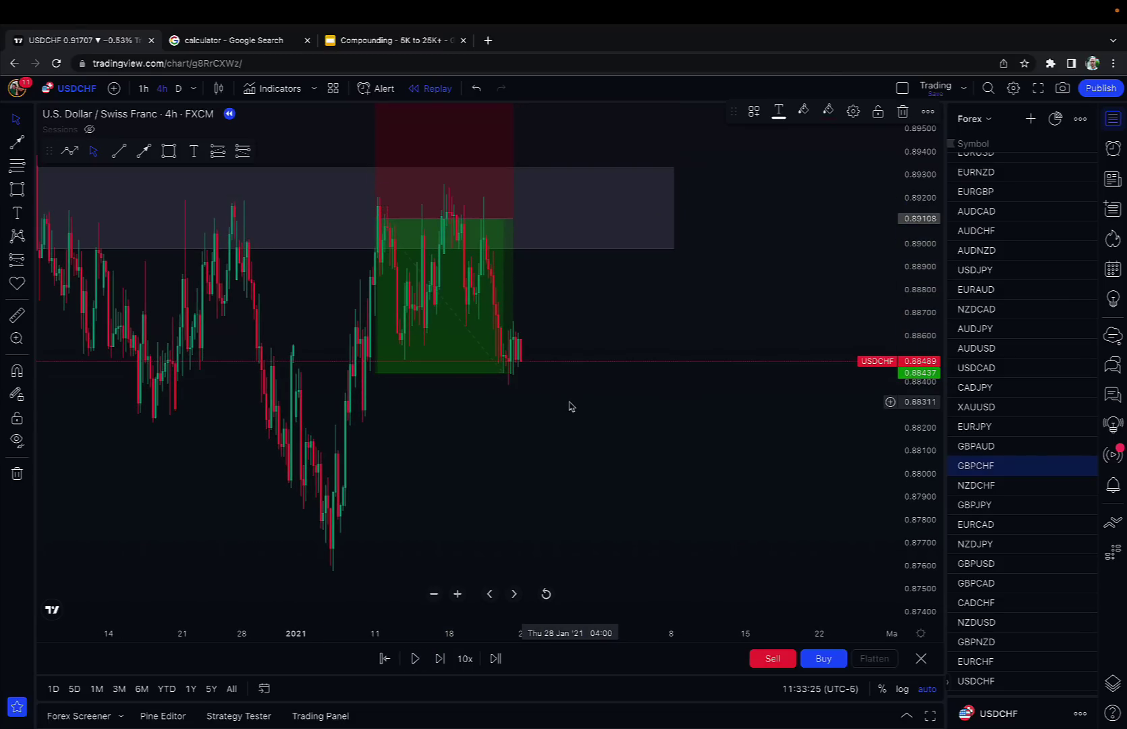
{"action": "left_click", "coordinate": [570, 405]}
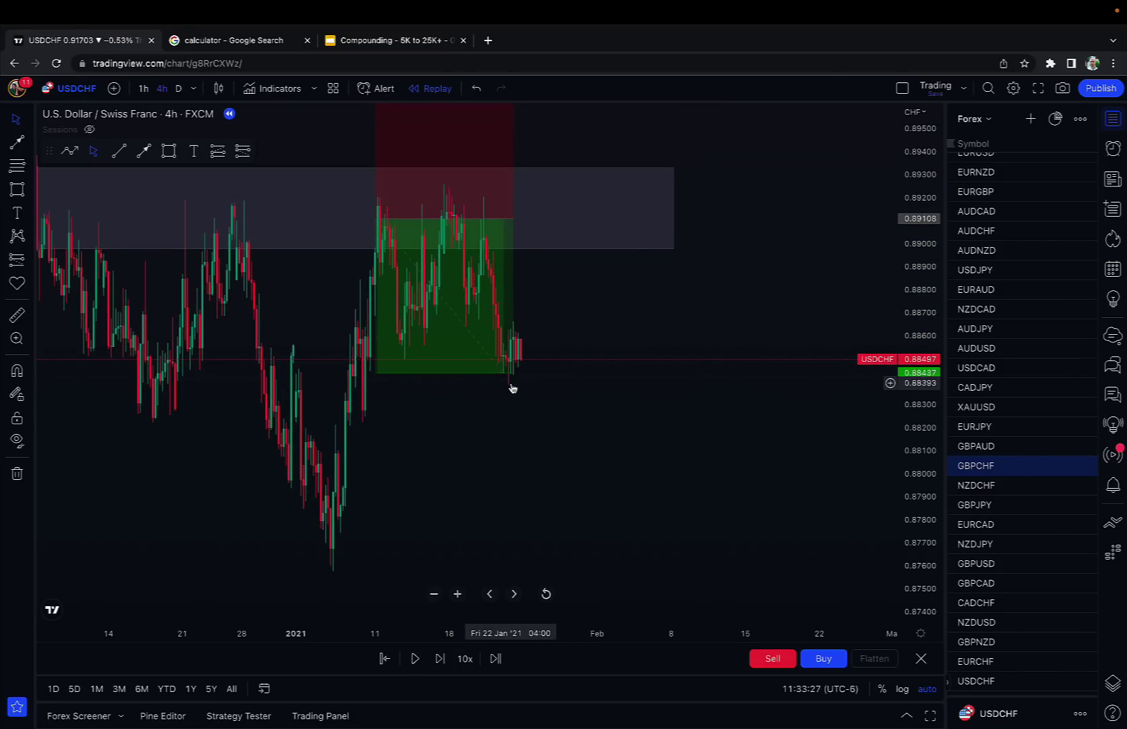
{"action": "scroll", "coordinate": [570, 312], "scroll_direction": "down", "scroll_amount": 2}
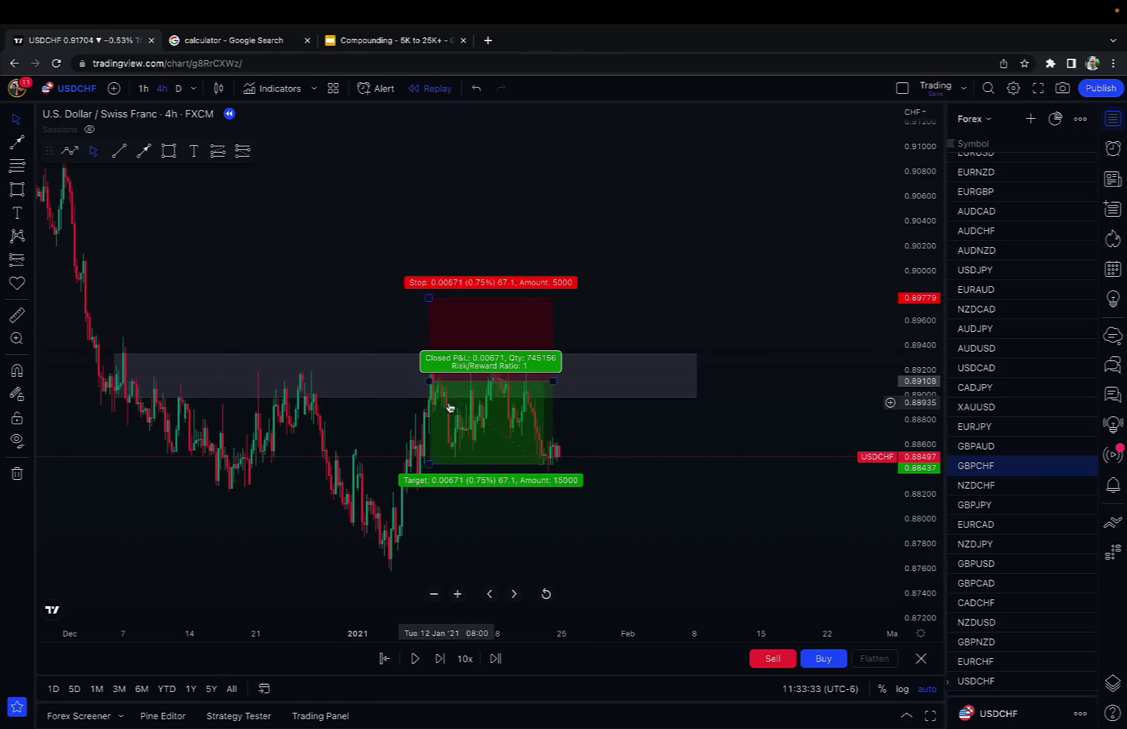
Switch to the Google calculator, multiply the 2531.25 balance by 1.5, and return to the TradingView chart.
{"action": "left_click", "coordinate": [281, 48]}
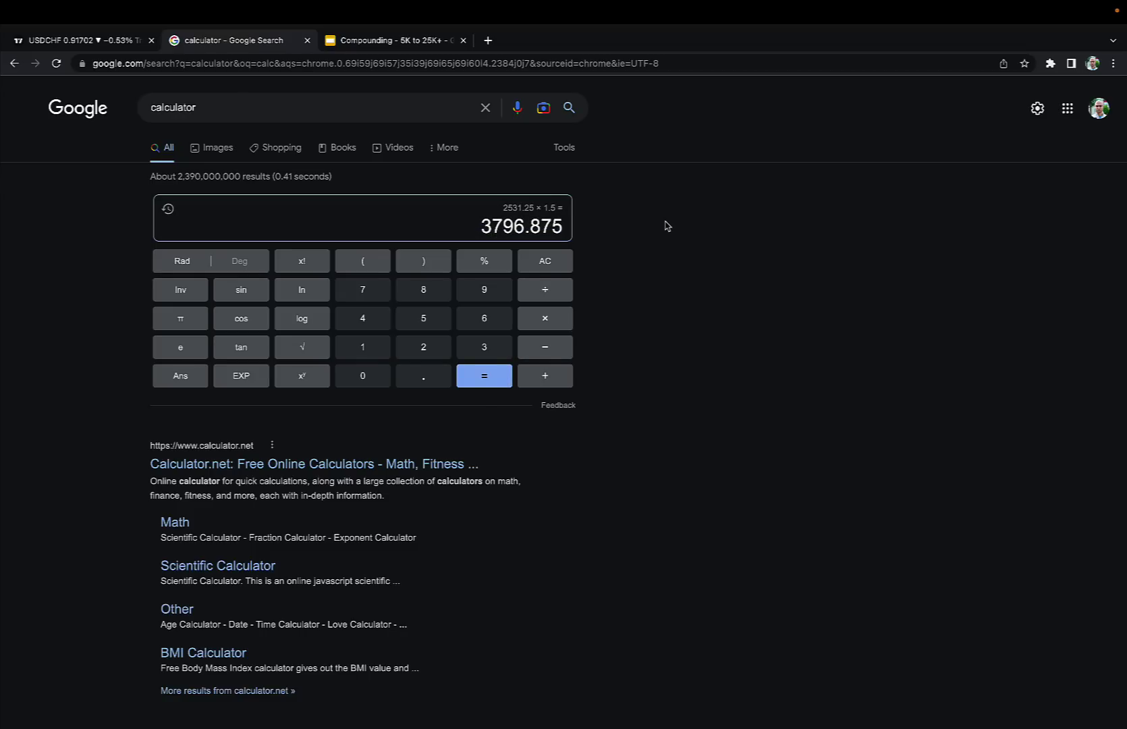
{"action": "left_click", "coordinate": [109, 44]}
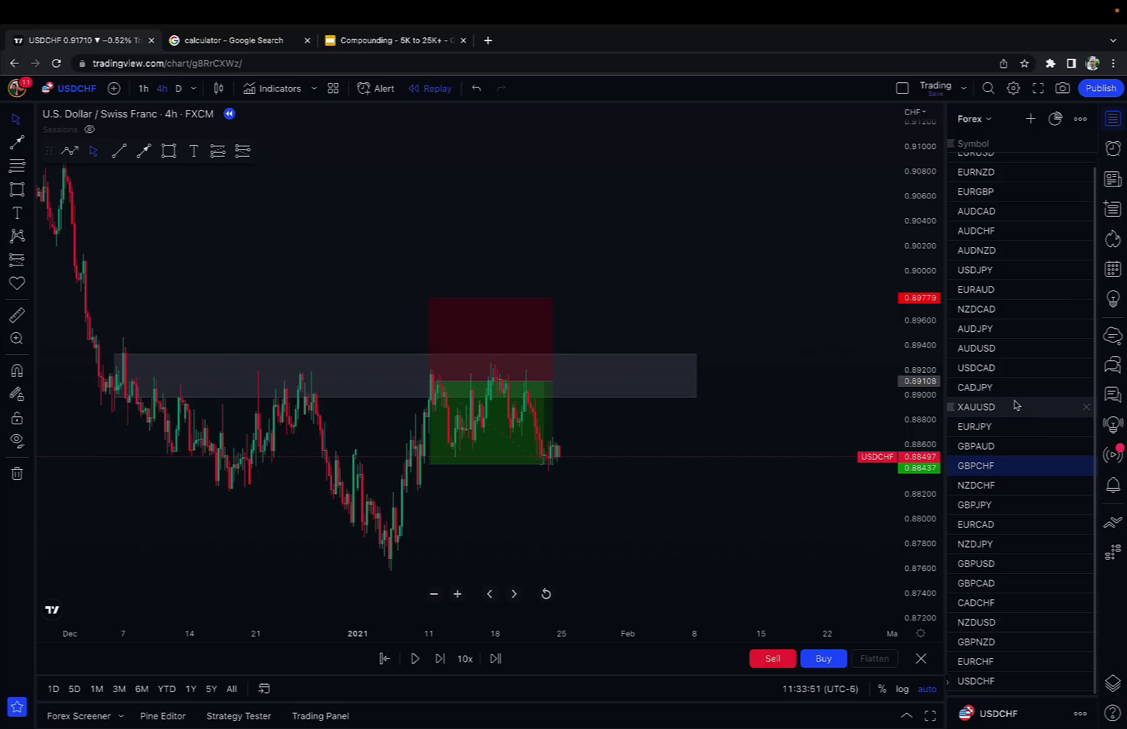
Load the CADCHF 4-hour chart from the FXCM feed and remove its drawings.
{"action": "left_click", "coordinate": [979, 563]}
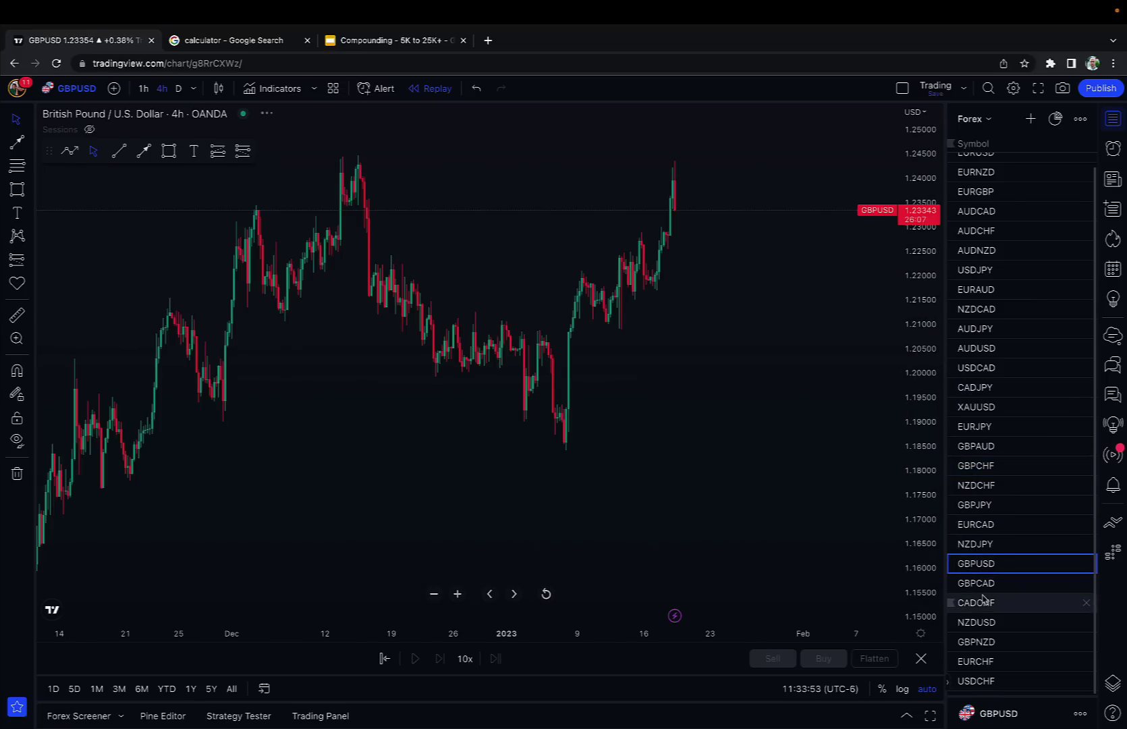
{"action": "left_click", "coordinate": [983, 584]}
{"action": "left_click", "coordinate": [978, 603]}
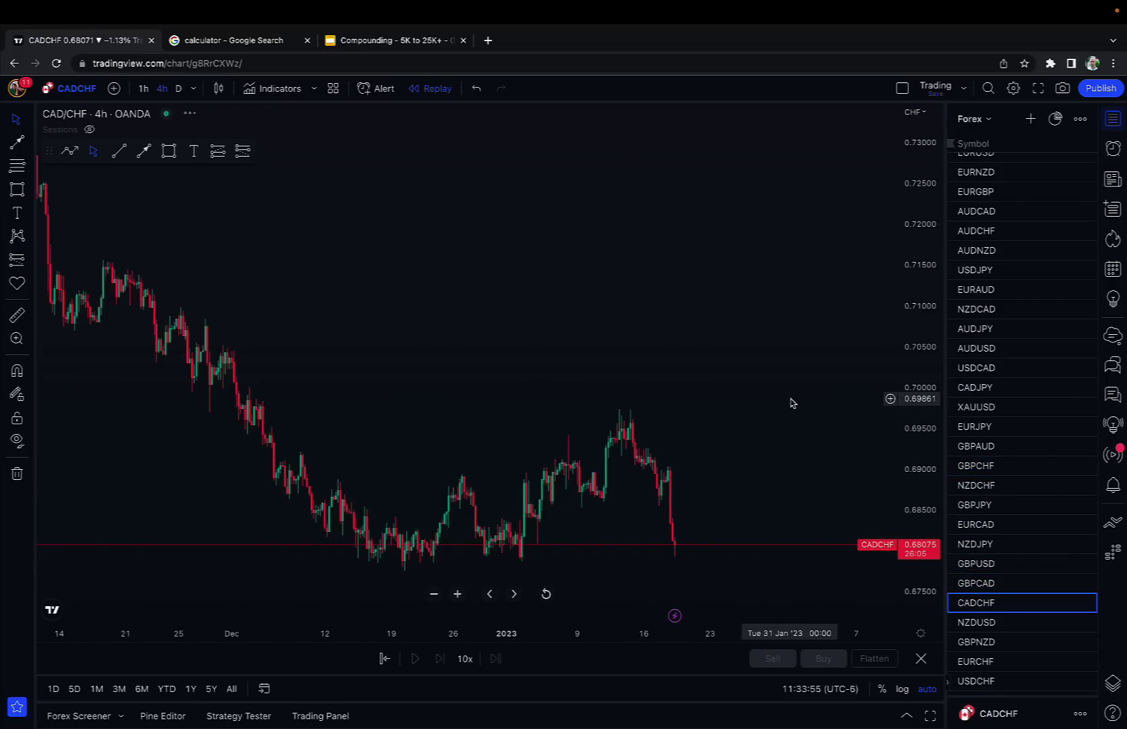
{"action": "scroll", "coordinate": [763, 386], "scroll_direction": "down", "scroll_amount": 2}
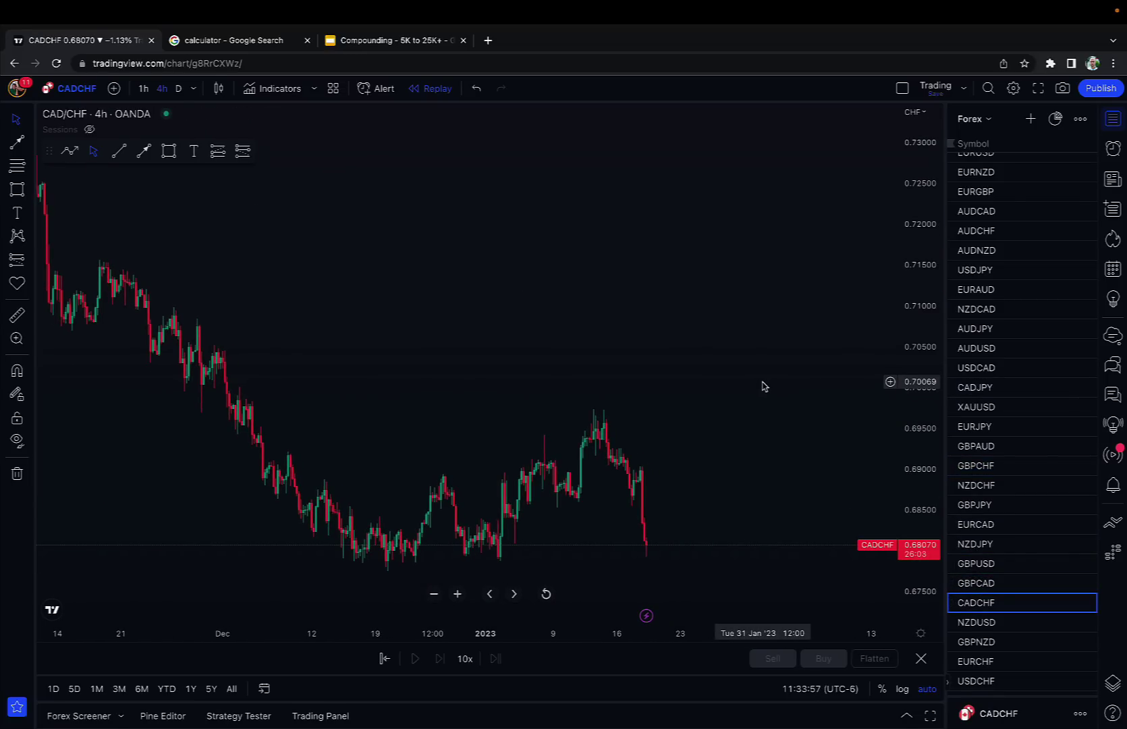
{"action": "type", "text": "CADCHF"}
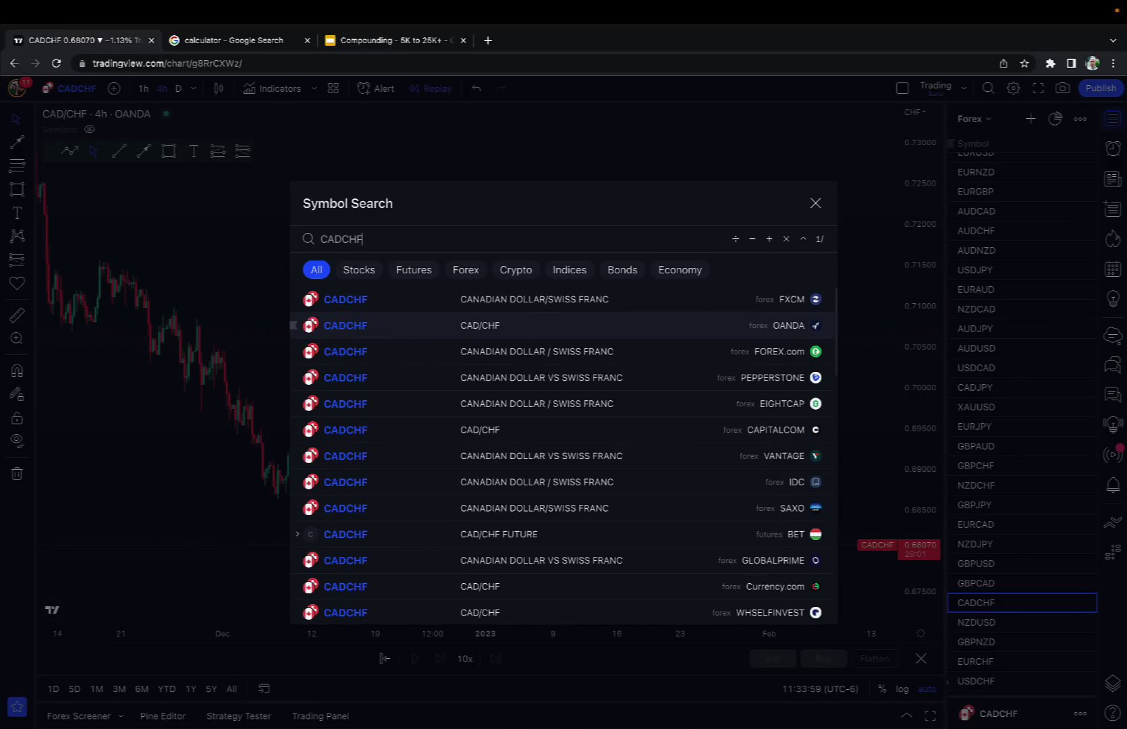
{"action": "left_click", "coordinate": [644, 303]}
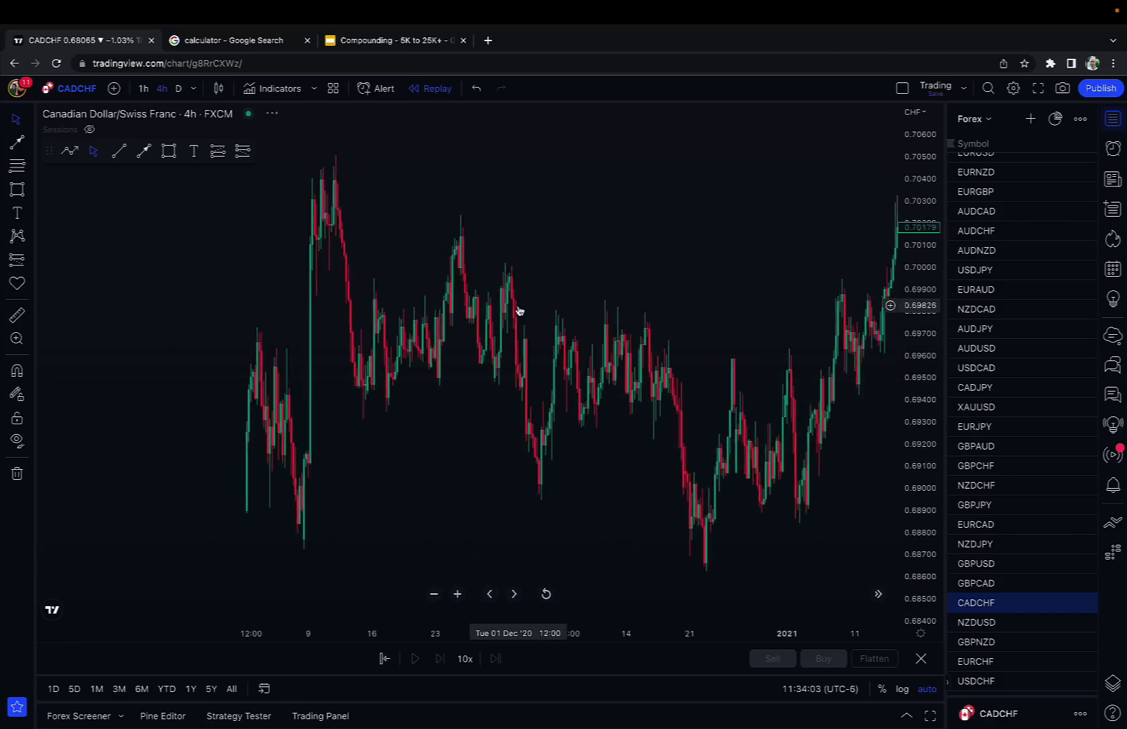
{"action": "right_click", "coordinate": [512, 372]}
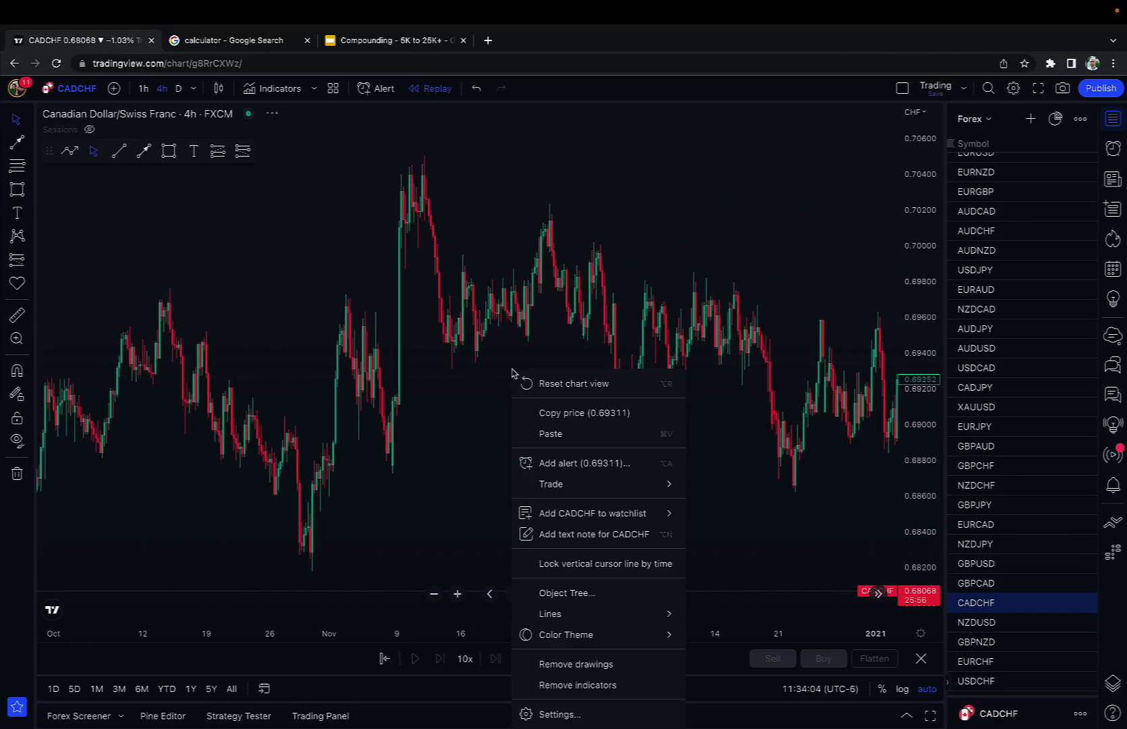
{"action": "left_click", "coordinate": [578, 658]}
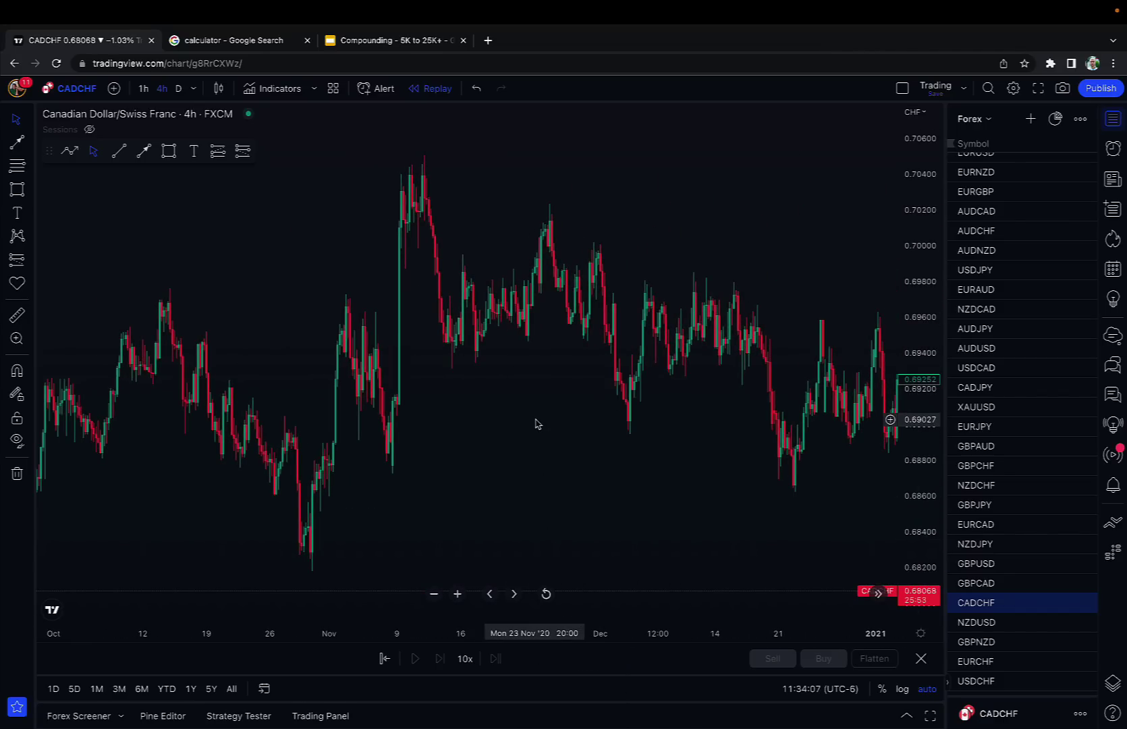
Set the bar replay starting point on the CADCHF 4-hour chart to late October 2018.
{"action": "left_click", "coordinate": [384, 657]}
{"action": "left_click", "coordinate": [863, 410]}
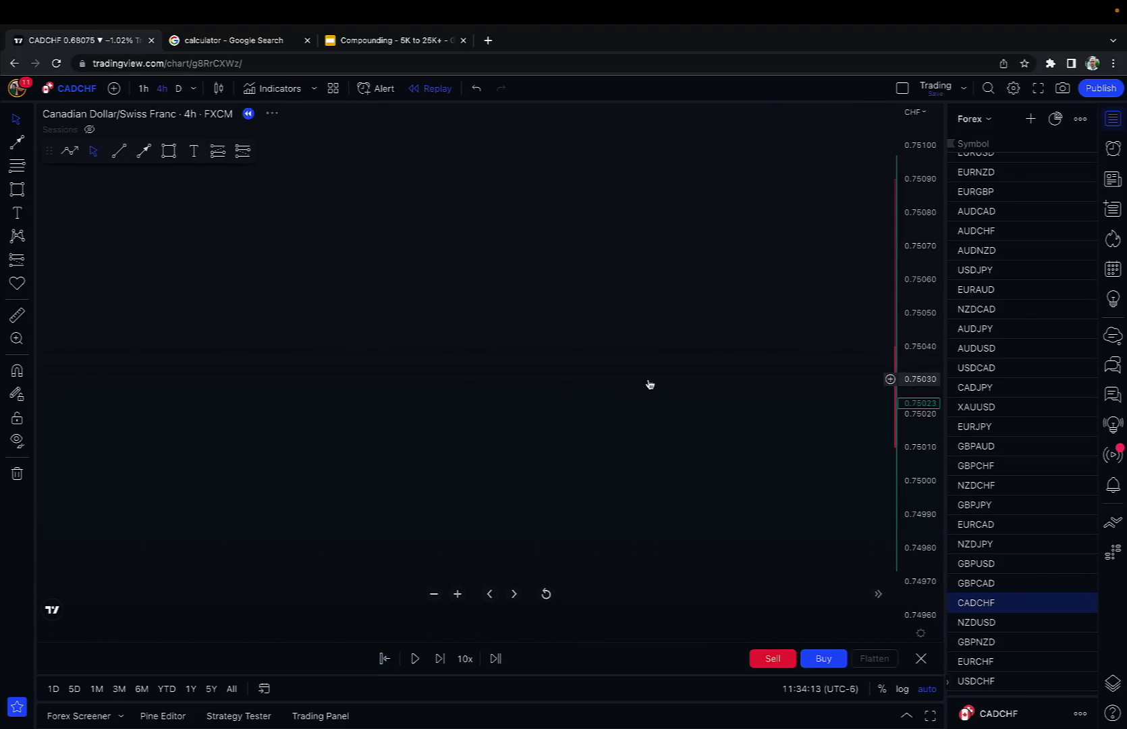
{"action": "left_click", "coordinate": [382, 658]}
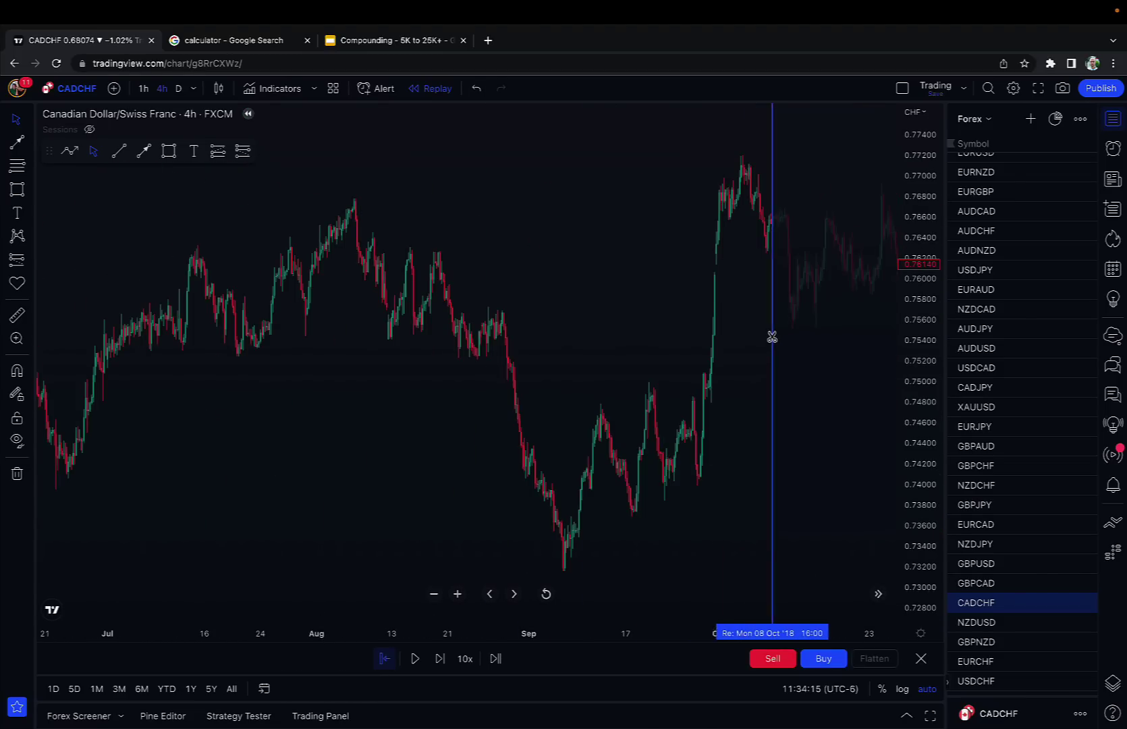
{"action": "left_click", "coordinate": [890, 275]}
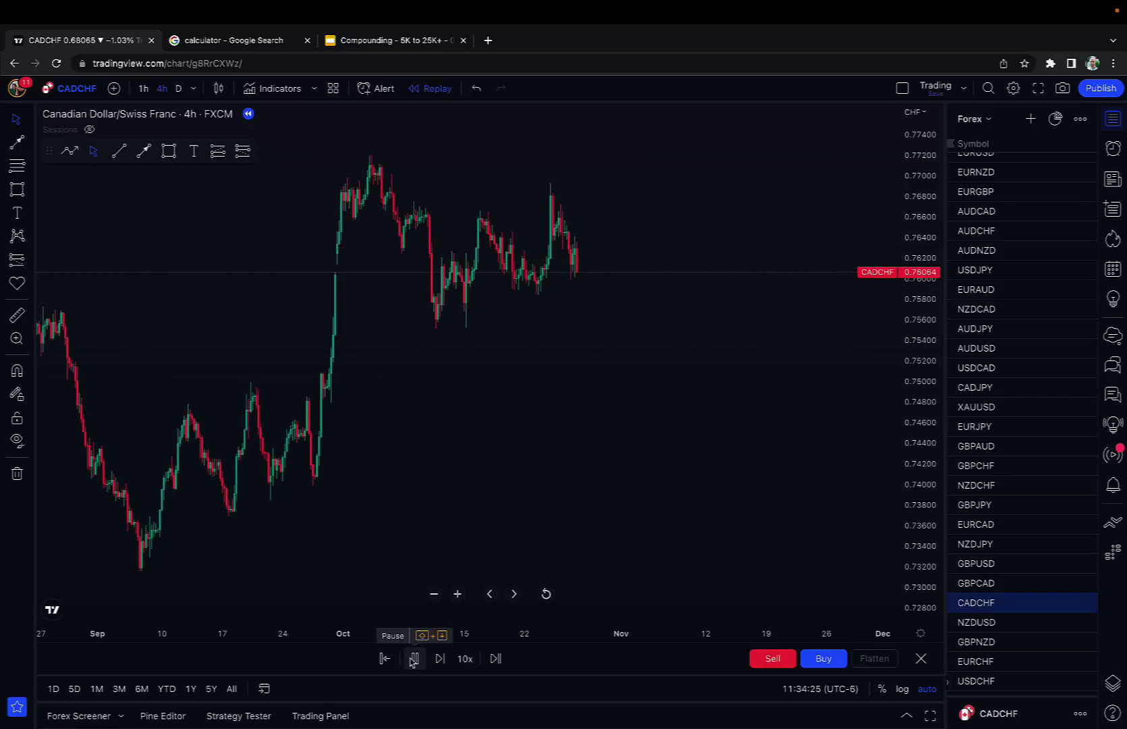
Play the CADCHF replay in short bursts and pause it at the sharp drop around 19 November 2018.
{"action": "left_click", "coordinate": [414, 659]}
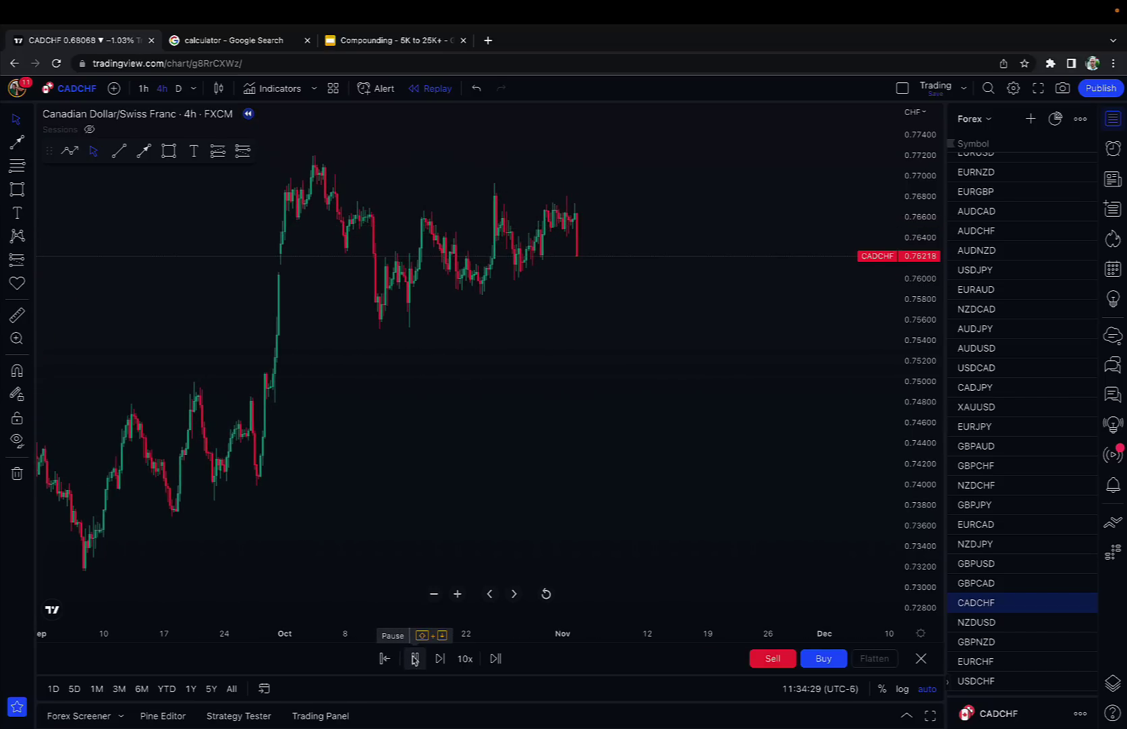
{"action": "left_click", "coordinate": [413, 659]}
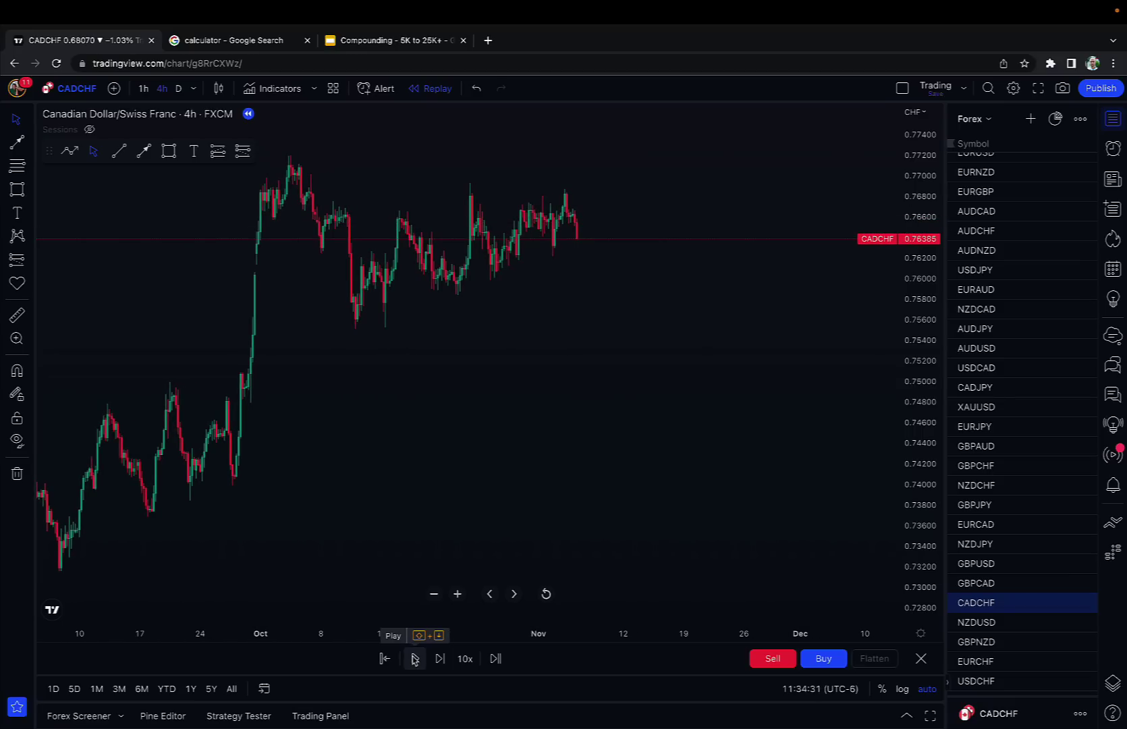
{"action": "left_click", "coordinate": [414, 658]}
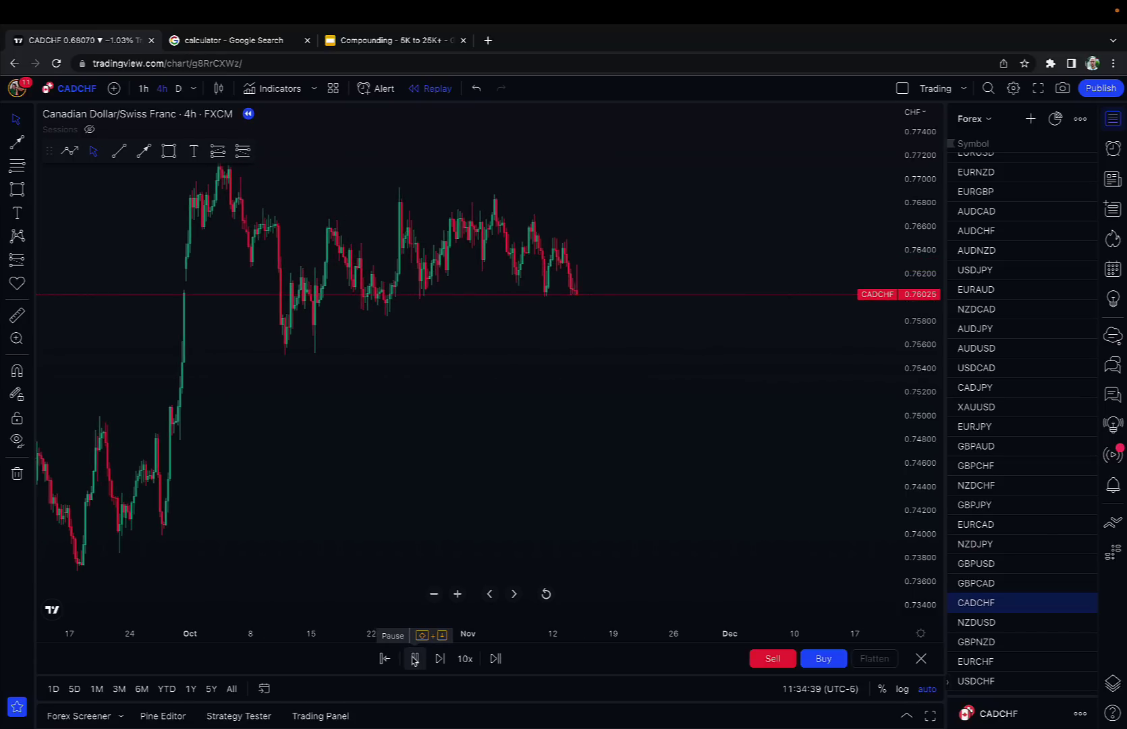
{"action": "left_click", "coordinate": [414, 659]}
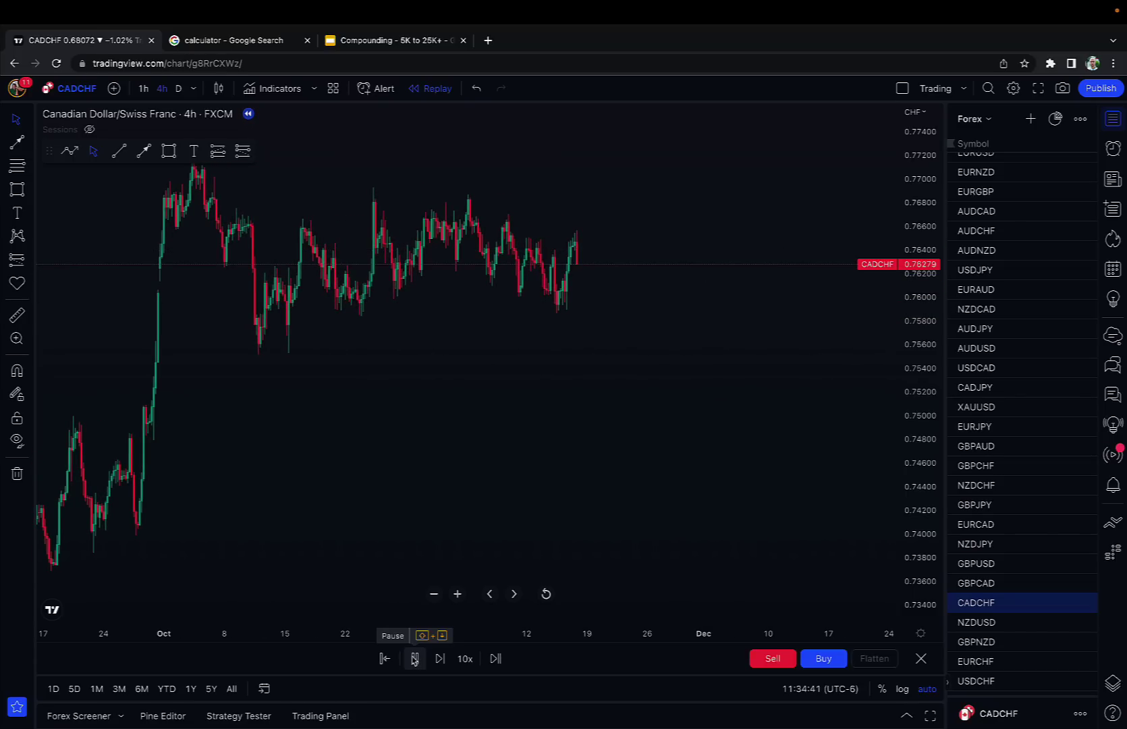
{"action": "left_click", "coordinate": [414, 658]}
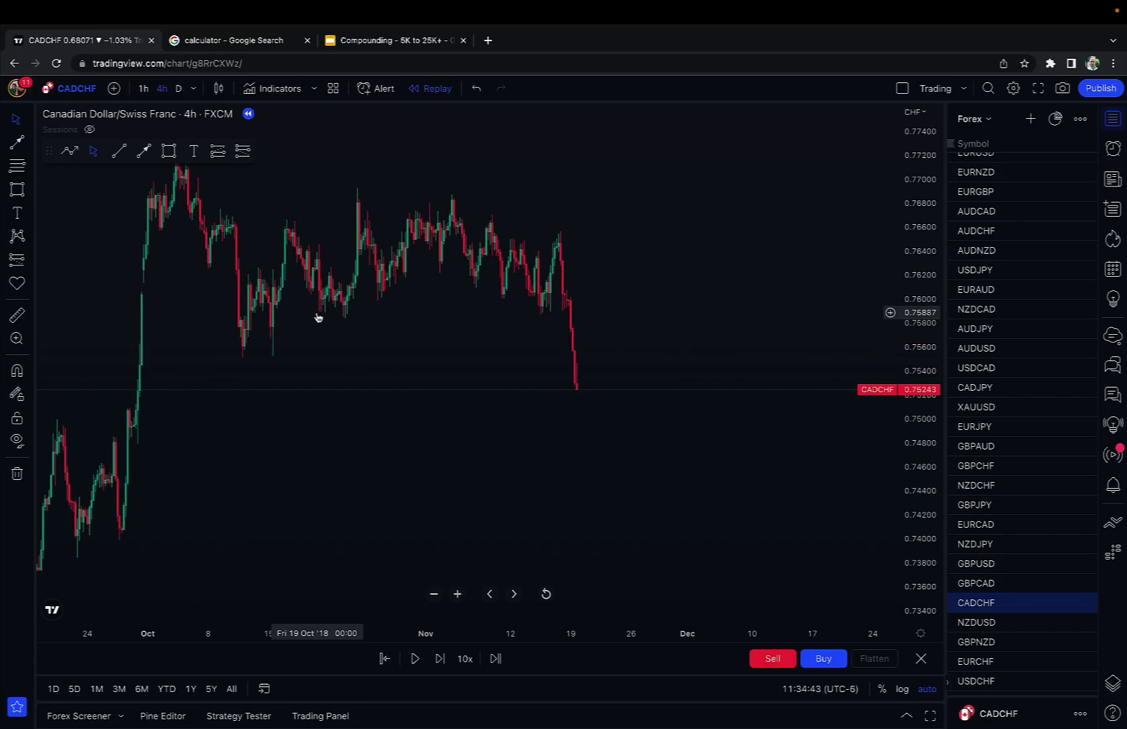
Draw a rectangle zone from about 0.7522 to 0.7555, spanning early July to early December 2018.
{"action": "scroll", "coordinate": [318, 317], "scroll_direction": "down", "scroll_amount": 5}
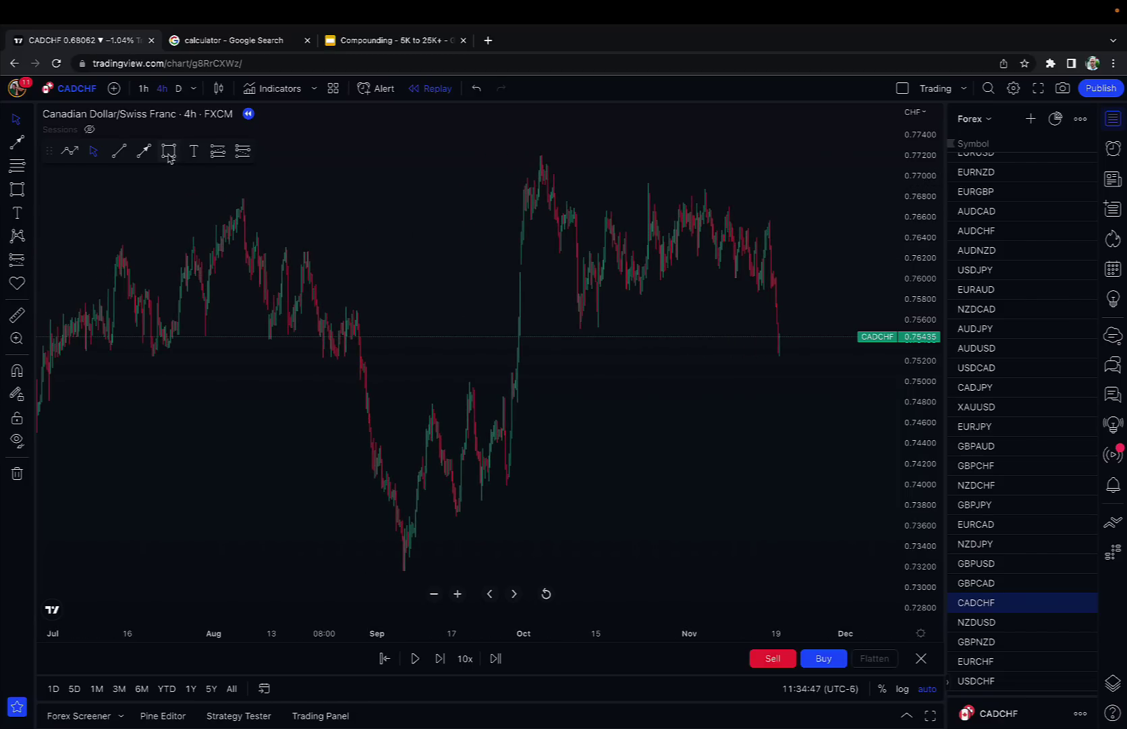
{"action": "left_click_drag", "start_coordinate": [75, 326], "coordinate": [877, 359]}
{"action": "scroll", "coordinate": [790, 402], "scroll_direction": "right", "scroll_amount": 2}
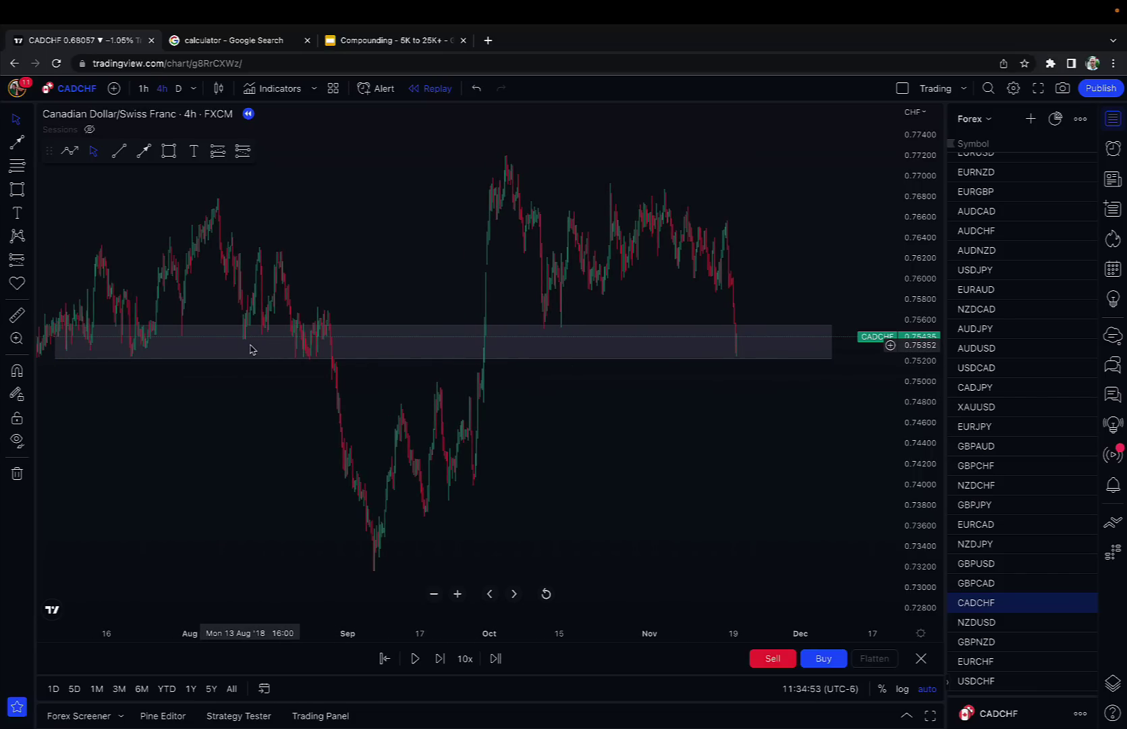
Activate the Path tool for marking price movement around the rectangle zone.
{"action": "left_click", "coordinate": [70, 151]}
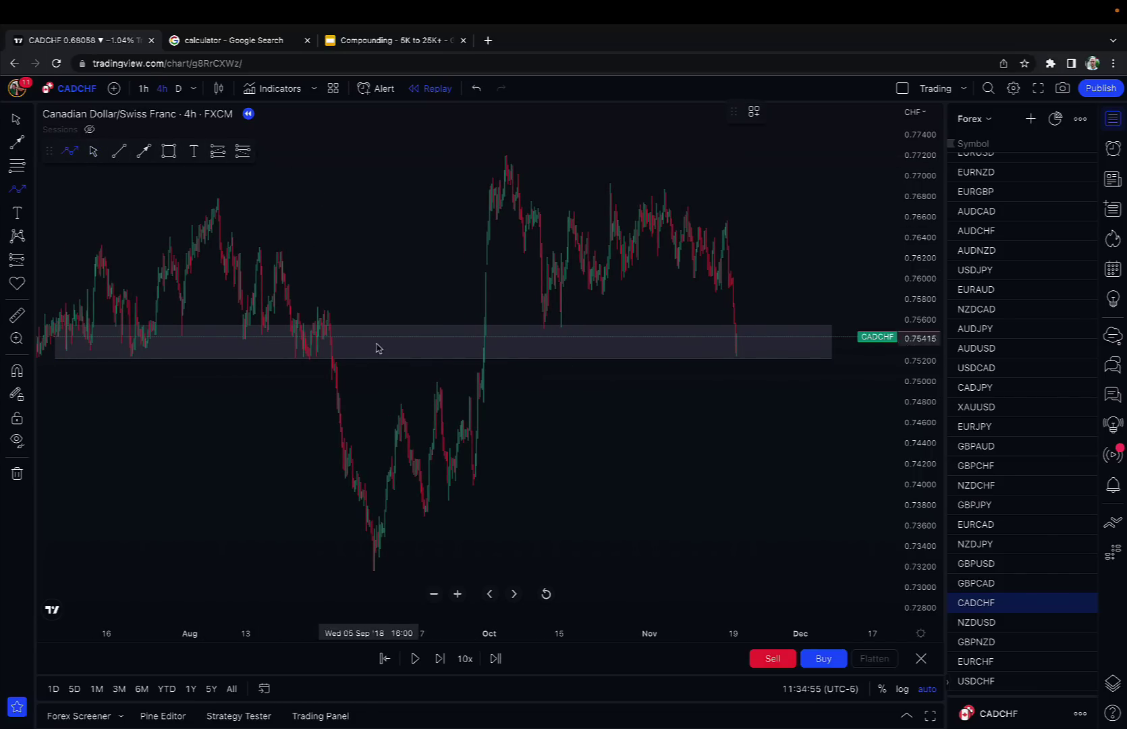
{"action": "left_click", "coordinate": [483, 399]}
{"action": "left_click", "coordinate": [494, 224]}
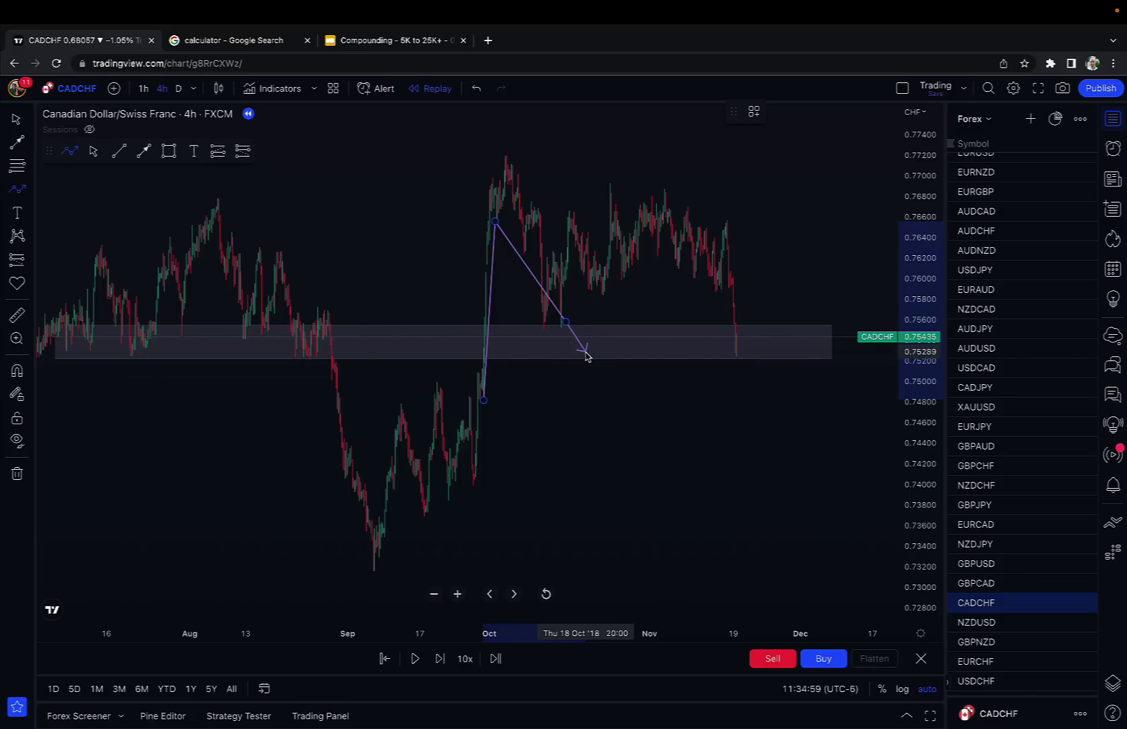
{"action": "key", "text": "Escape"}
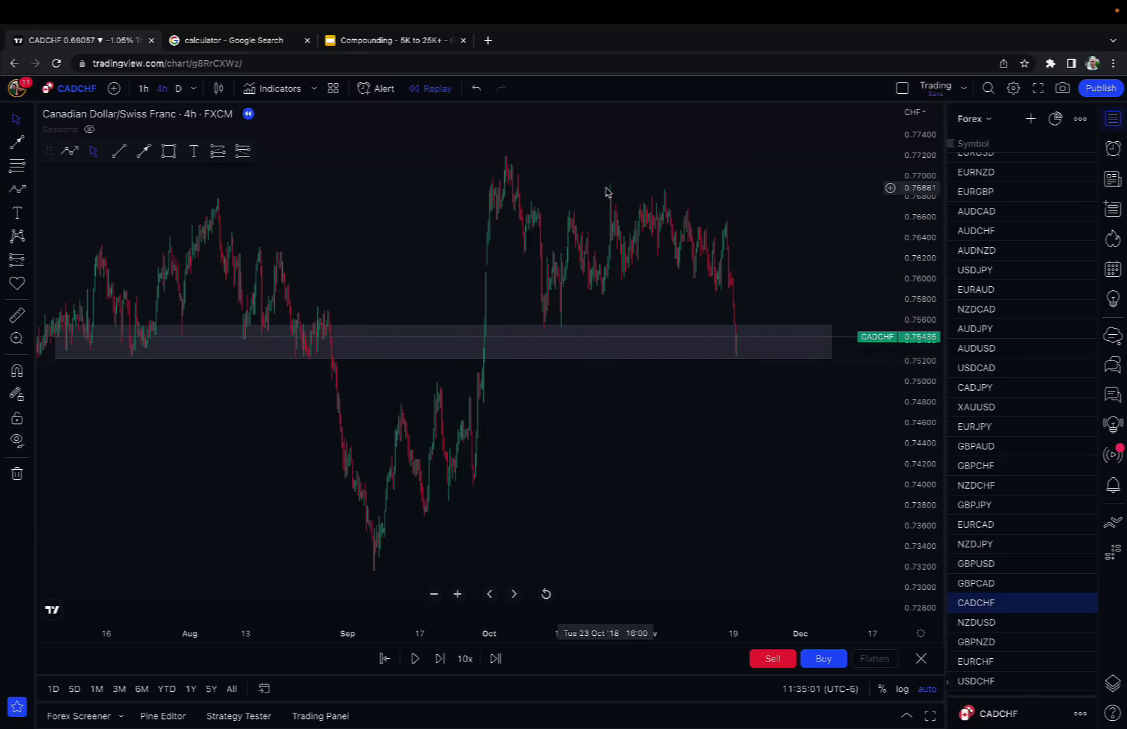
Play the CADCHF replay forward in two bursts, pausing once price rallies back through the shaded zone around early December 2018.
{"action": "scroll", "coordinate": [635, 317], "scroll_direction": "right", "scroll_amount": 2}
{"action": "scroll", "coordinate": [671, 356], "scroll_direction": "down", "scroll_amount": 2}
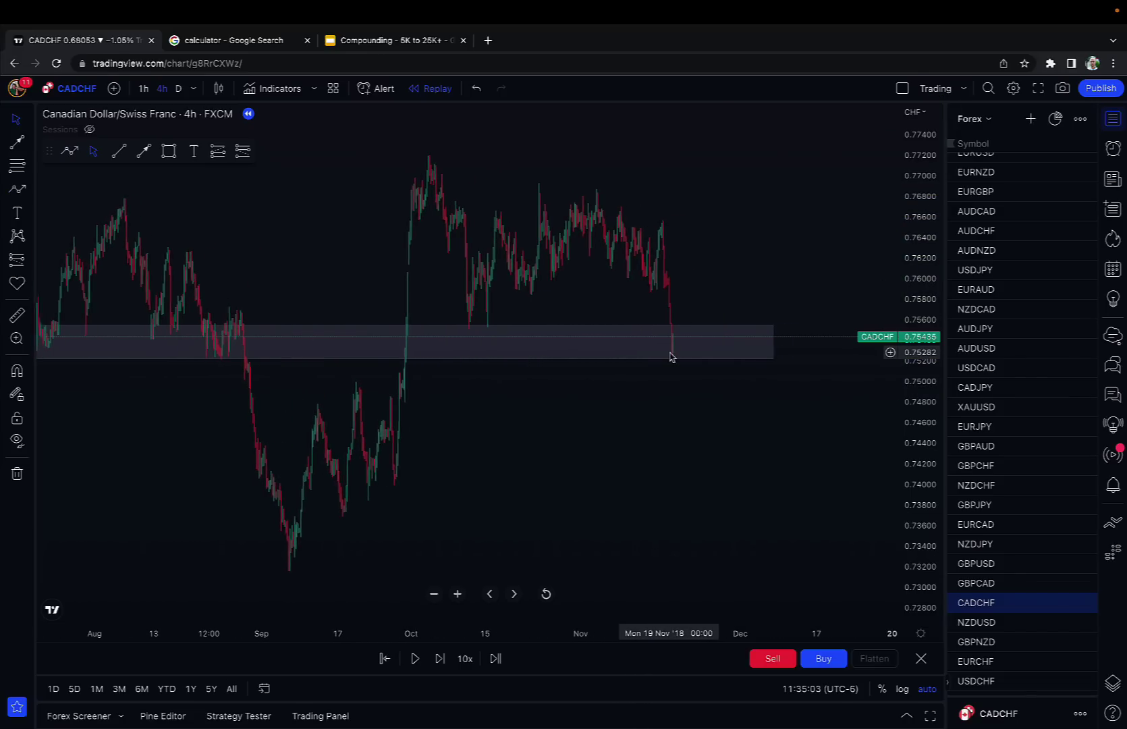
{"action": "left_click", "coordinate": [414, 658]}
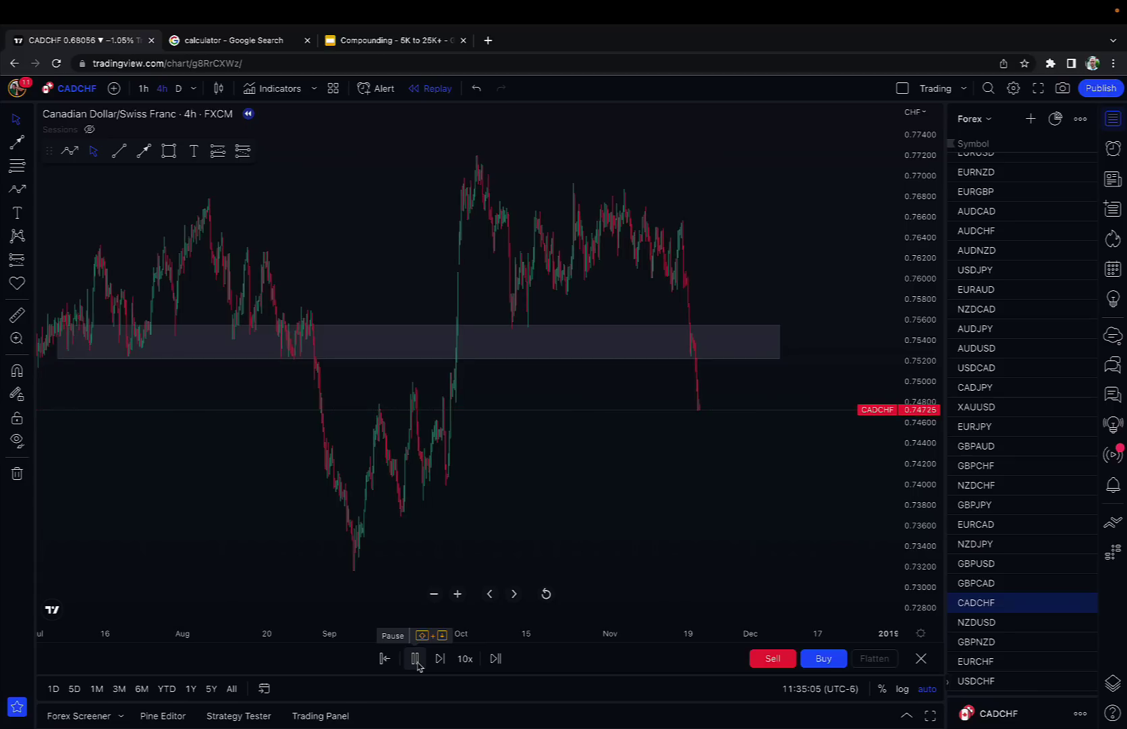
{"action": "left_click", "coordinate": [415, 659]}
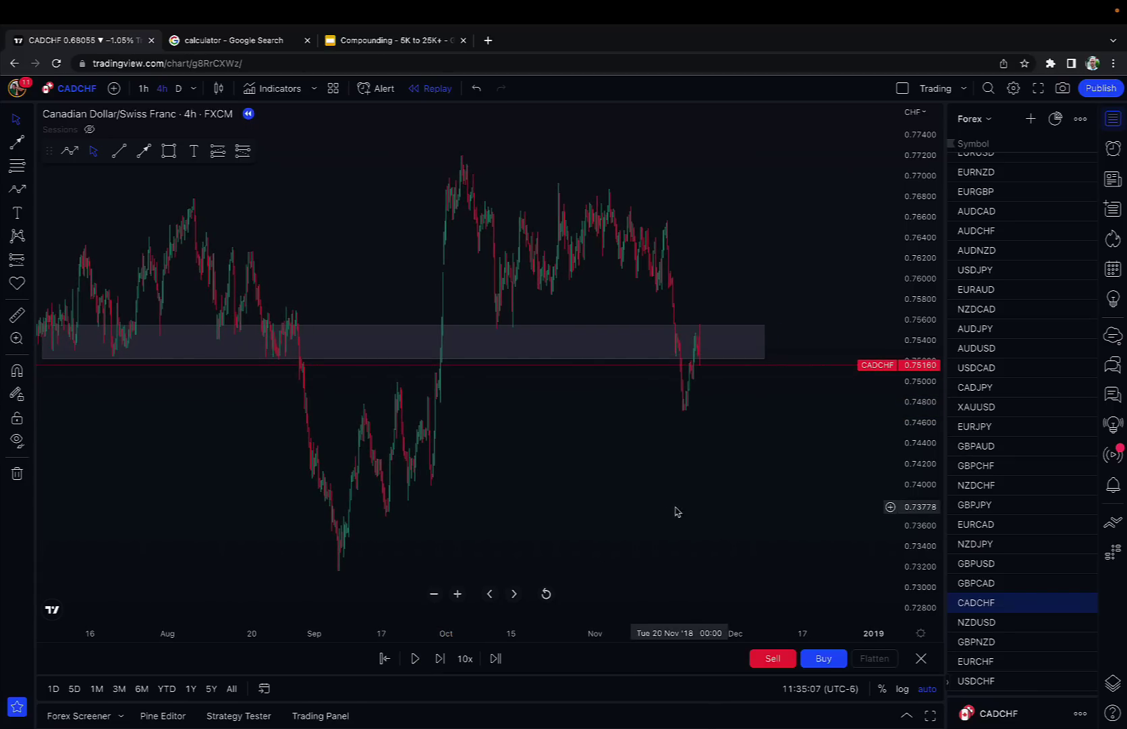
{"action": "left_click", "coordinate": [416, 658]}
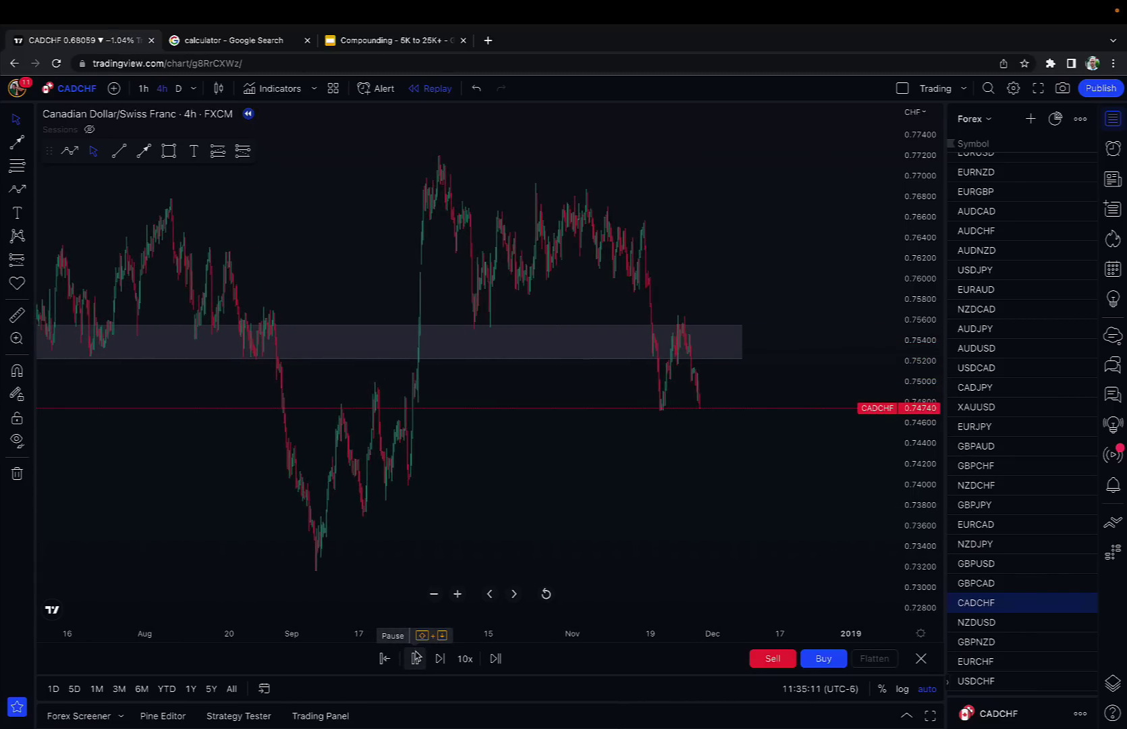
{"action": "left_click", "coordinate": [415, 658]}
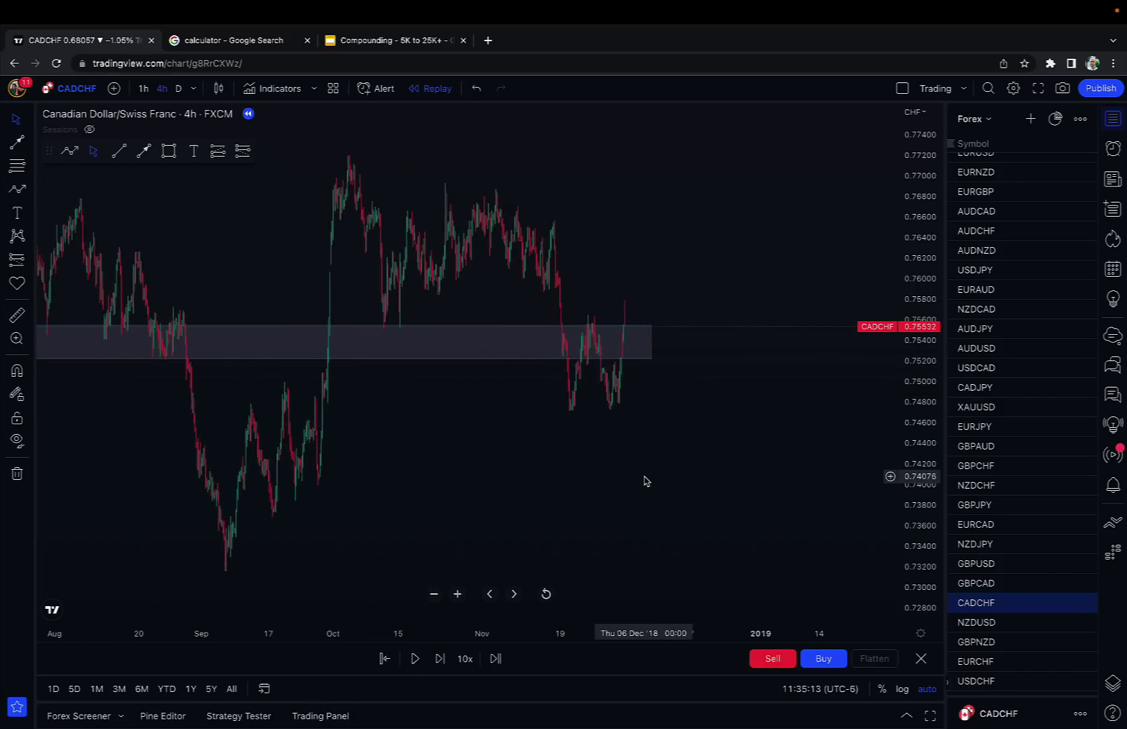
Replace the shaded zone with a new rectangle from about 0.75758 to 0.75485, spanning early October 2018 to late January 2019.
{"action": "left_click", "coordinate": [496, 363]}
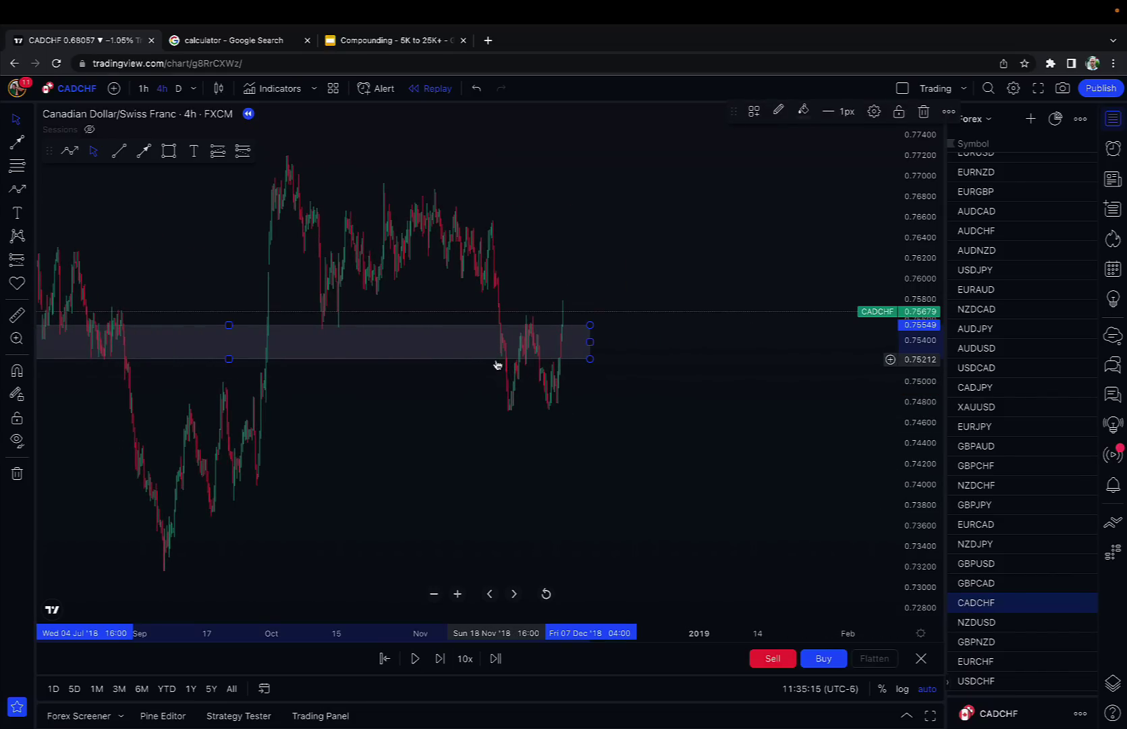
{"action": "key", "text": "Delete"}
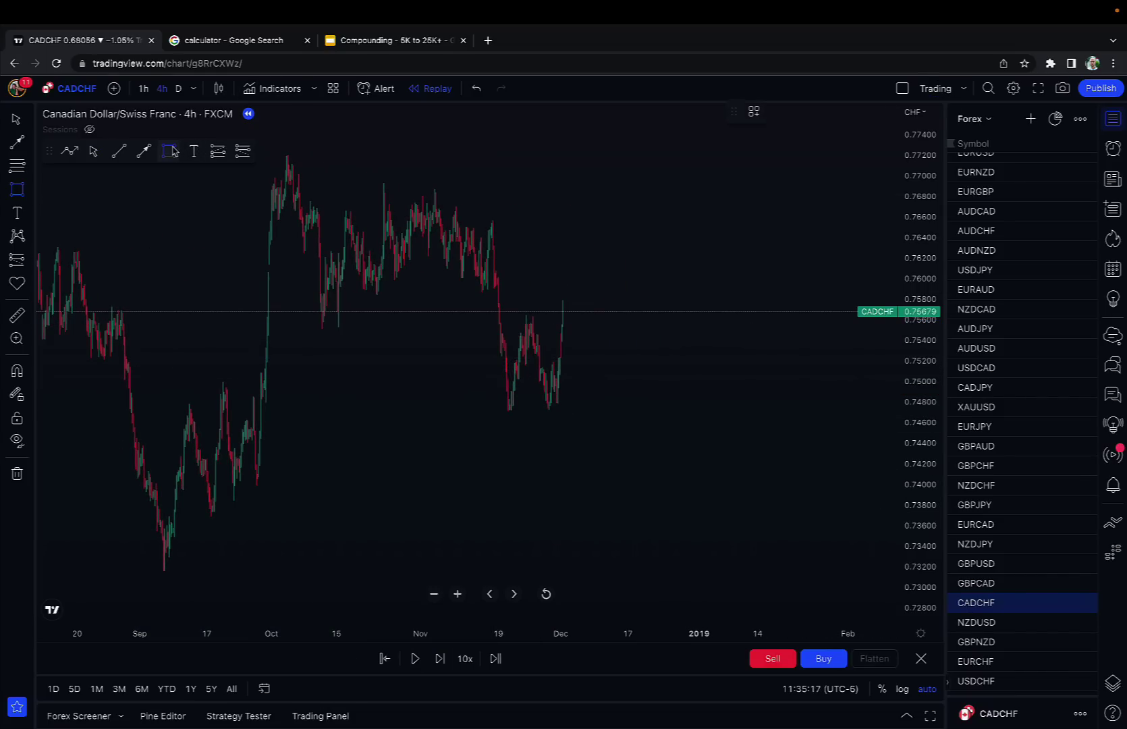
{"action": "mouse_move", "coordinate": [300, 303]}
{"action": "left_mouse_down"}
{"action": "mouse_move", "coordinate": [847, 404]}
{"action": "mouse_move", "coordinate": [827, 331]}
{"action": "left_mouse_up"}
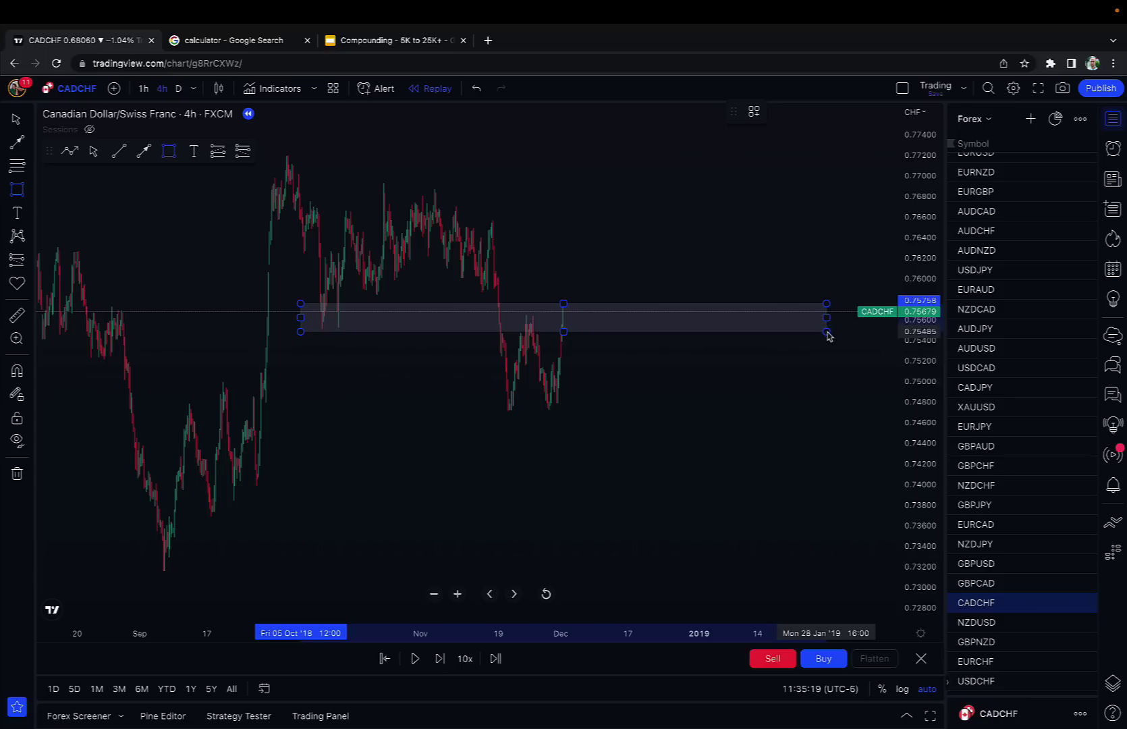
Advance the CADCHF replay bar by bar until price drops to the lower edge of the new zone.
{"action": "scroll", "coordinate": [762, 267], "scroll_direction": "up", "scroll_amount": 4}
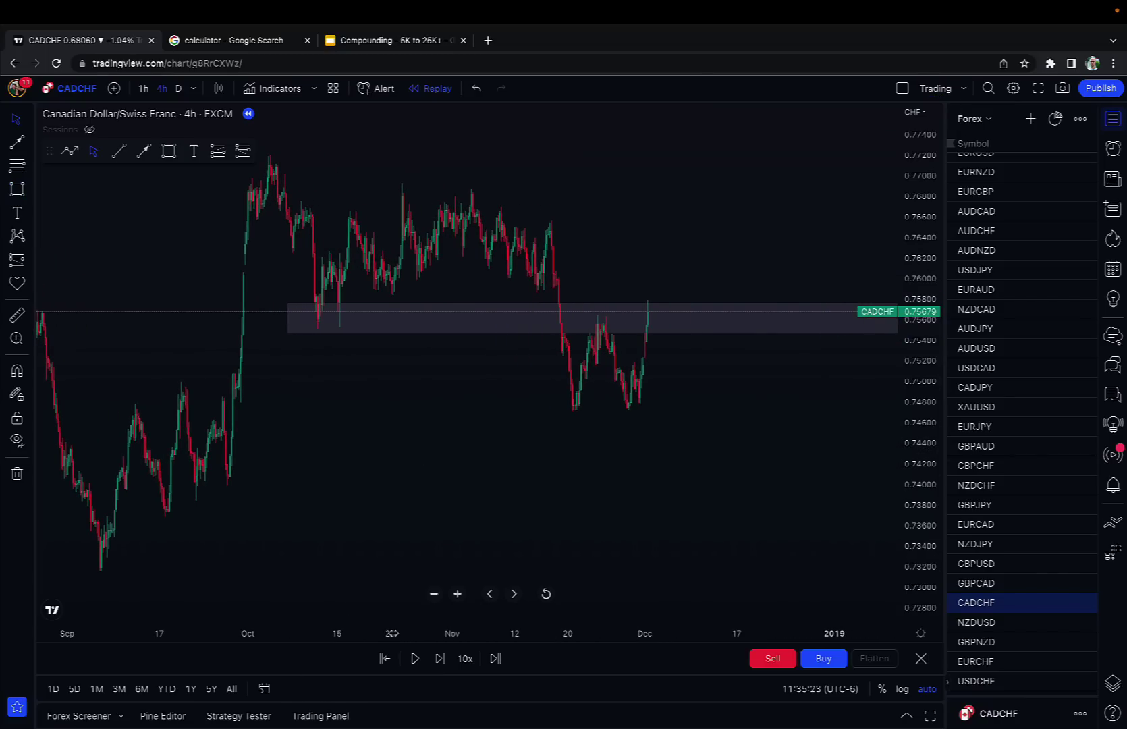
{"action": "left_click", "coordinate": [439, 659]}
{"action": "left_click", "coordinate": [440, 659]}
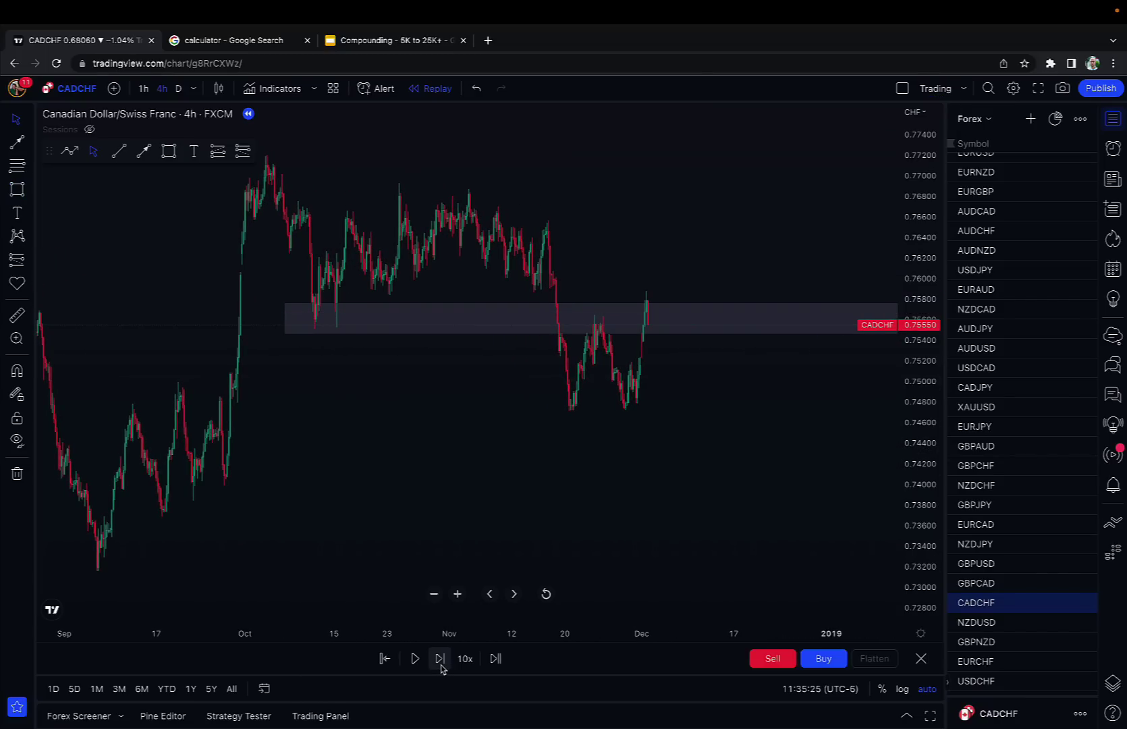
{"action": "left_click", "coordinate": [439, 659]}
{"action": "scroll", "coordinate": [750, 334], "scroll_direction": "right", "scroll_amount": 3}
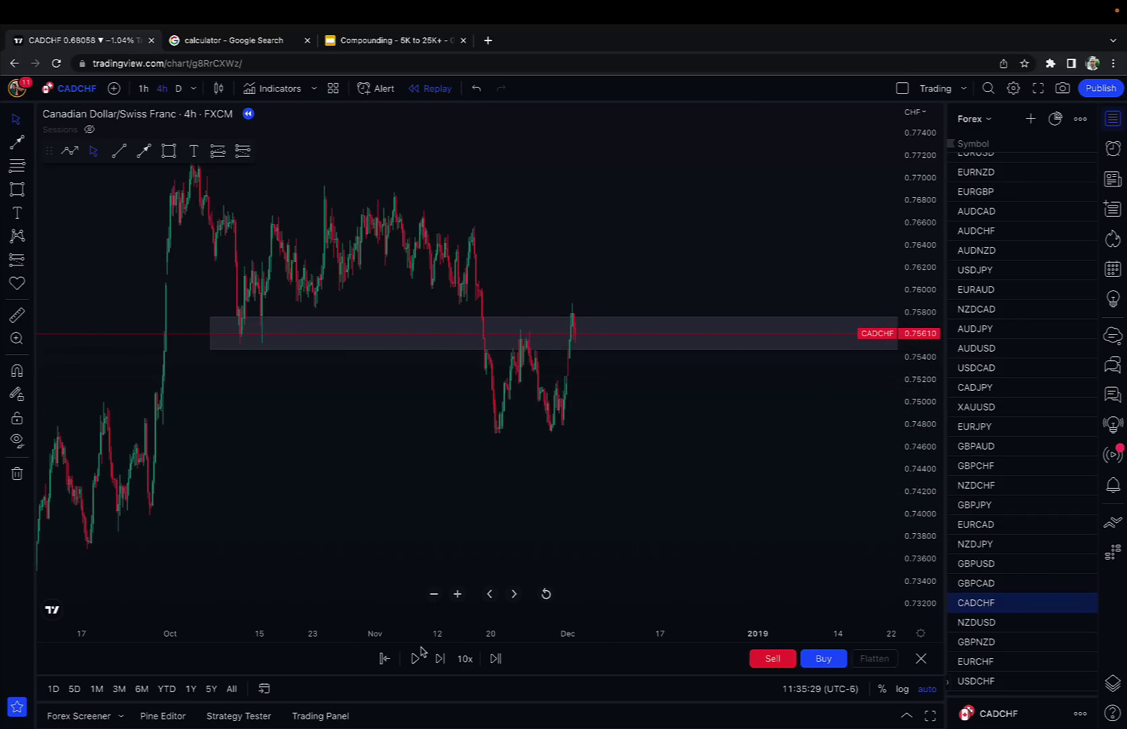
{"action": "left_click", "coordinate": [439, 659]}
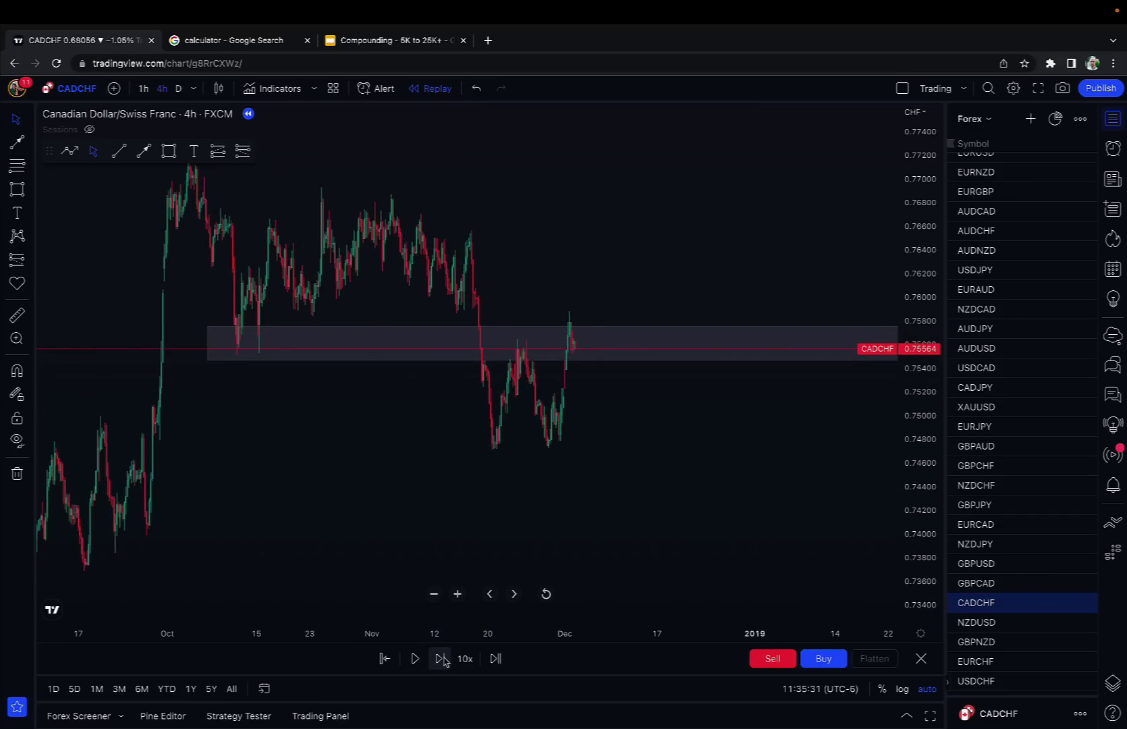
{"action": "left_click", "coordinate": [440, 658]}
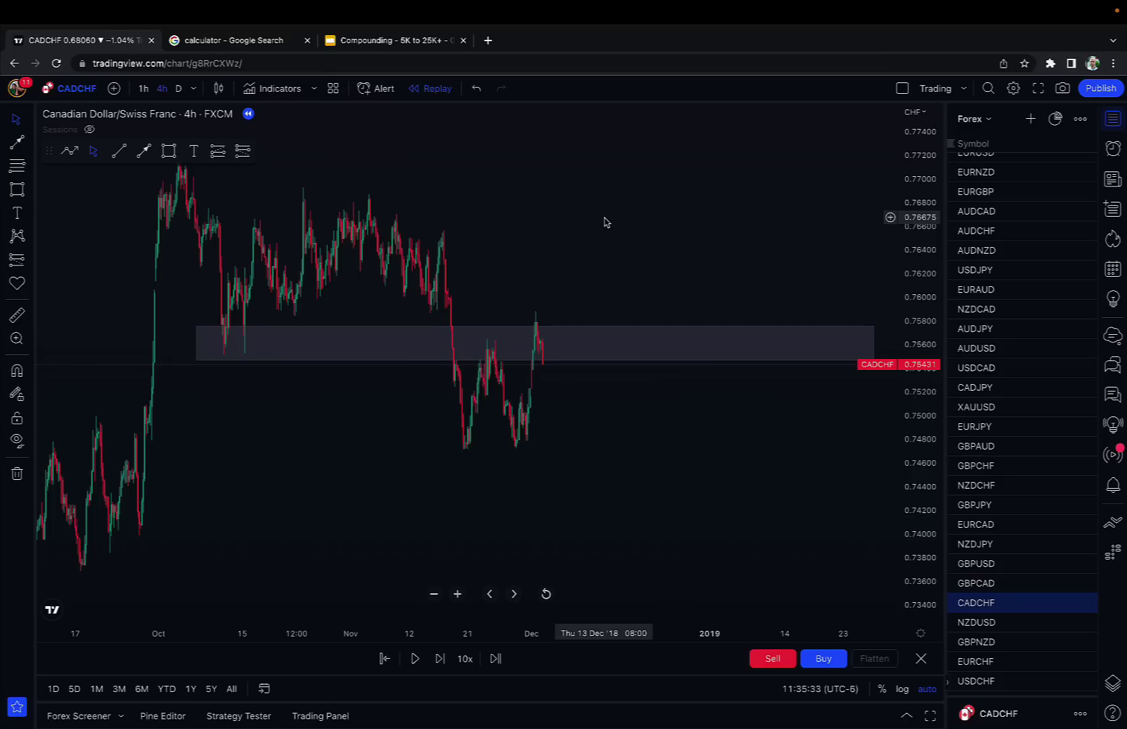
Place a short position with entry at 0.75462, stop at 0.76184 and target at 0.74739 for a 1:1 risk/reward.
{"action": "left_click", "coordinate": [242, 151]}
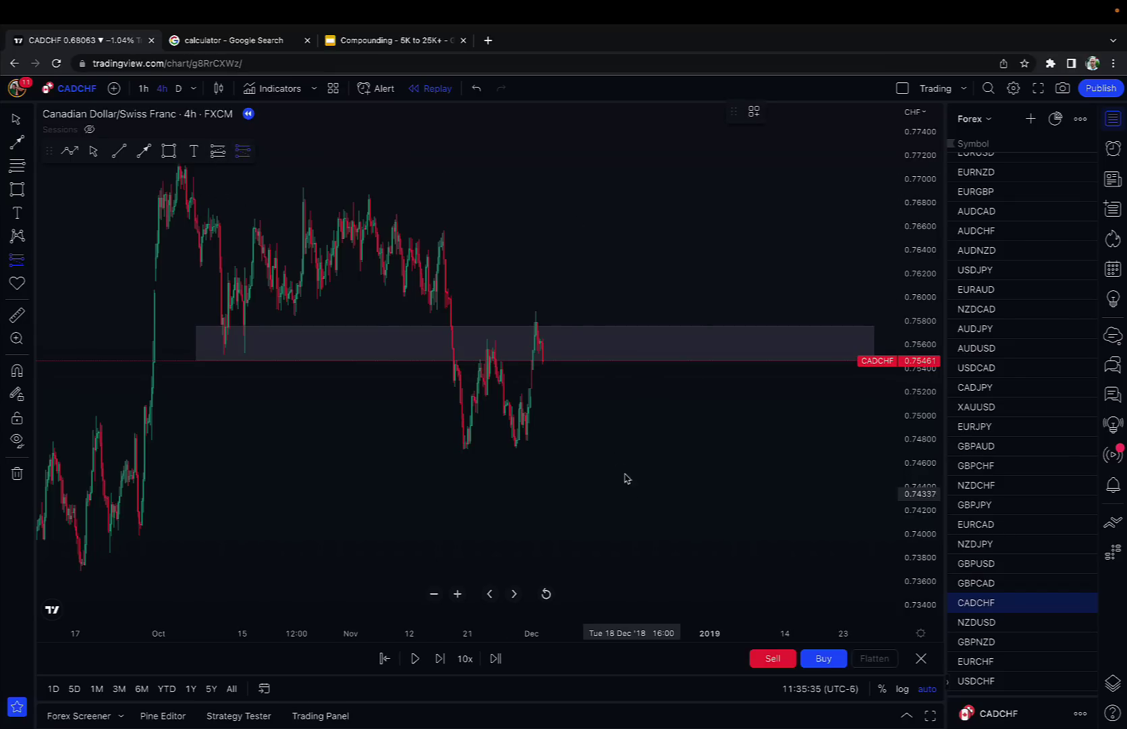
{"action": "left_click", "coordinate": [545, 365]}
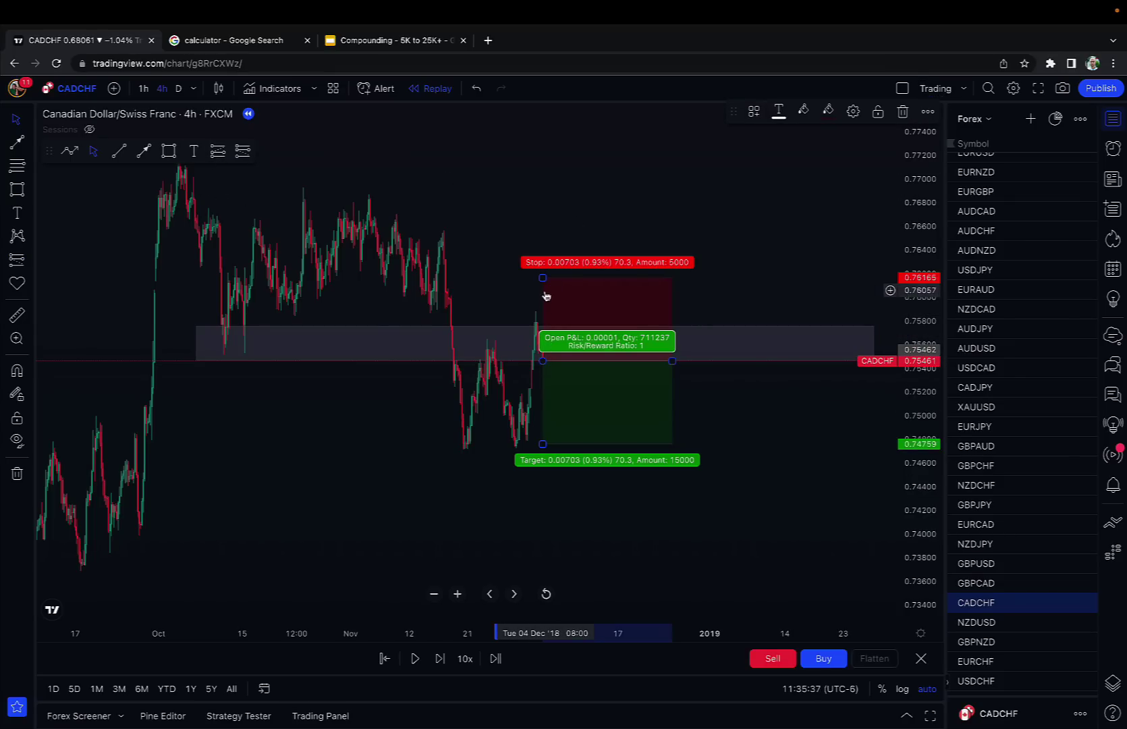
{"action": "left_click_drag", "start_coordinate": [541, 280], "coordinate": [542, 254]}
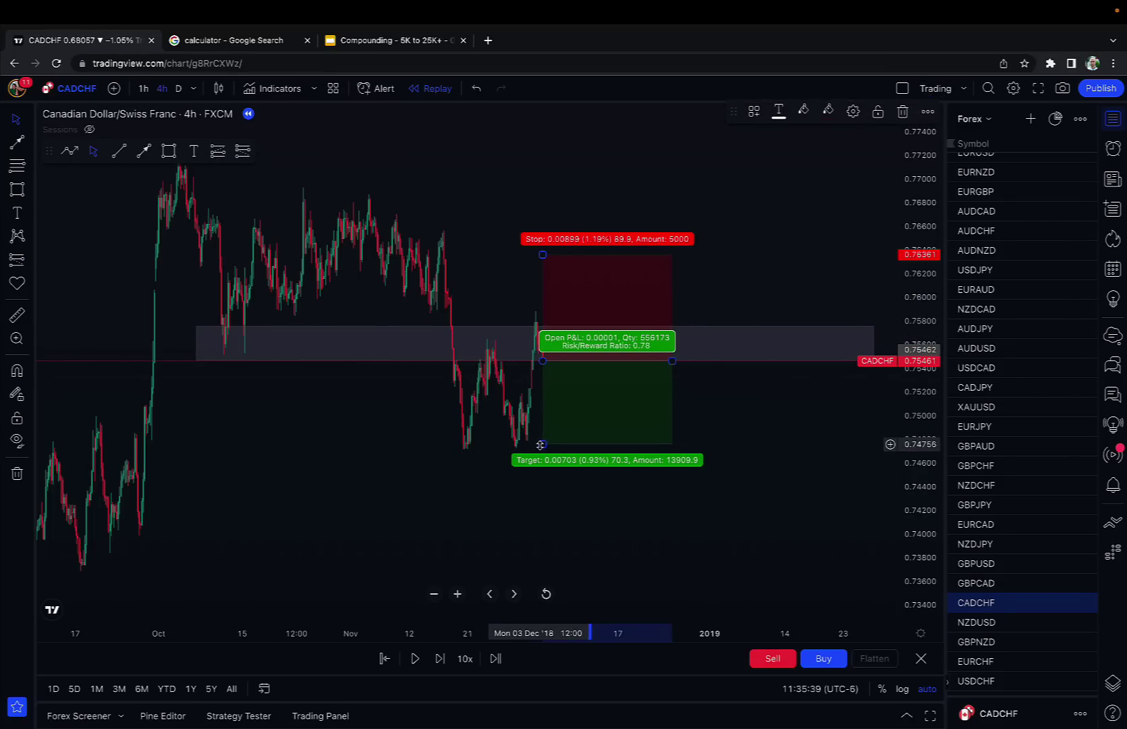
{"action": "left_click_drag", "start_coordinate": [542, 445], "coordinate": [543, 447]}
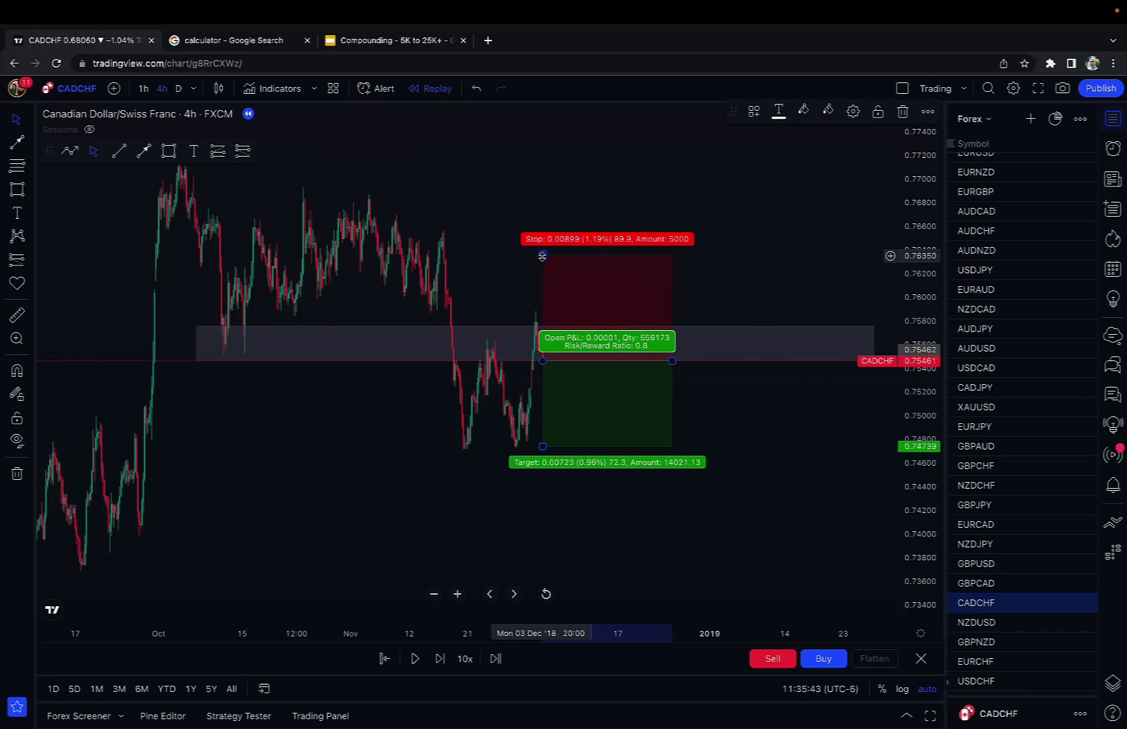
{"action": "left_click_drag", "start_coordinate": [542, 255], "coordinate": [543, 276]}
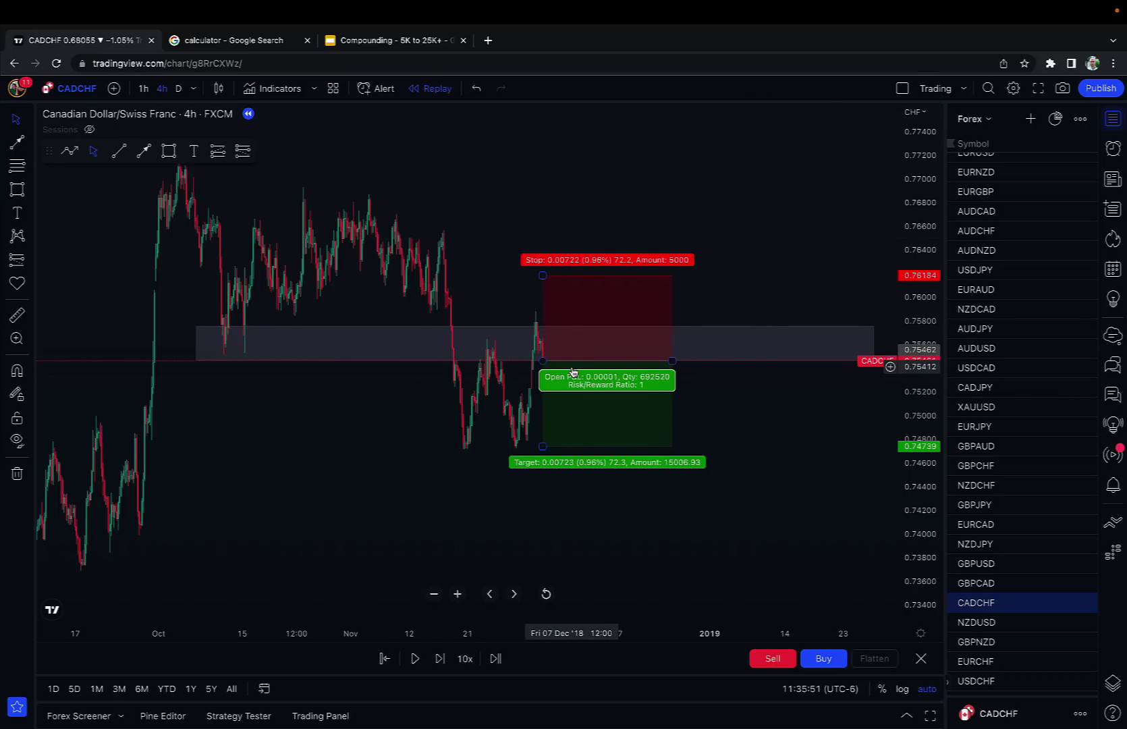
Try moving the short position up to an entry at 0.75710 inside the zone, and undo the move.
{"action": "left_click_drag", "start_coordinate": [573, 372], "coordinate": [565, 339]}
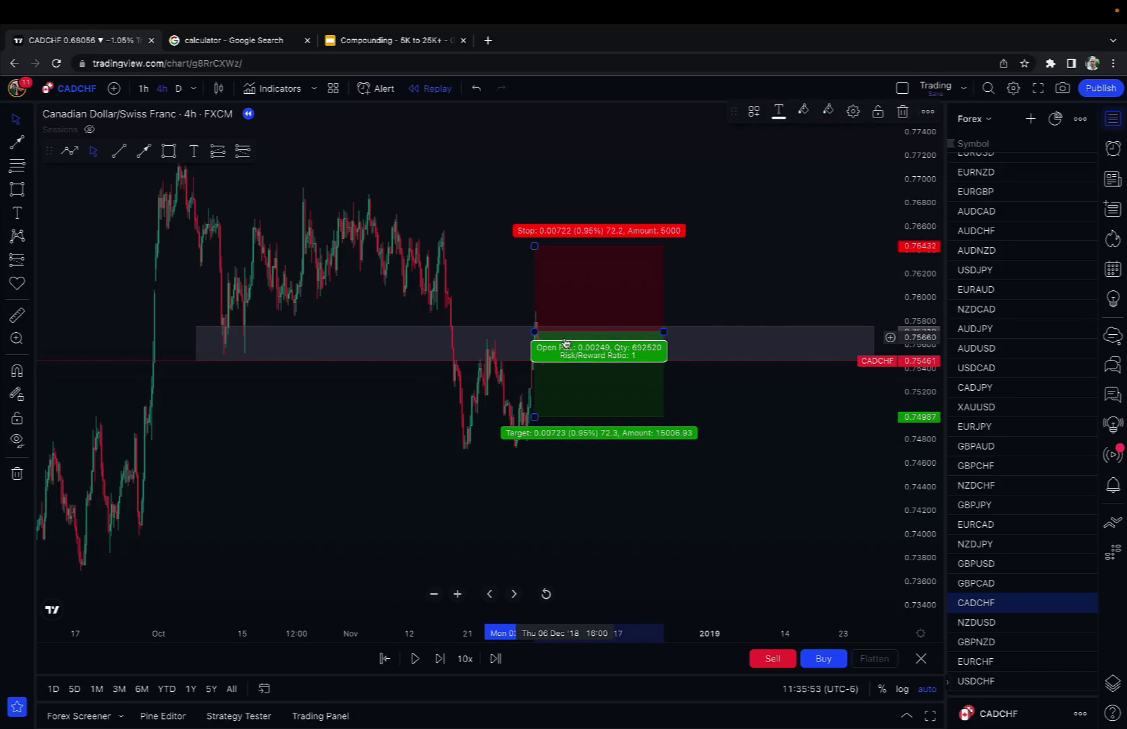
{"action": "left_click", "coordinate": [802, 520]}
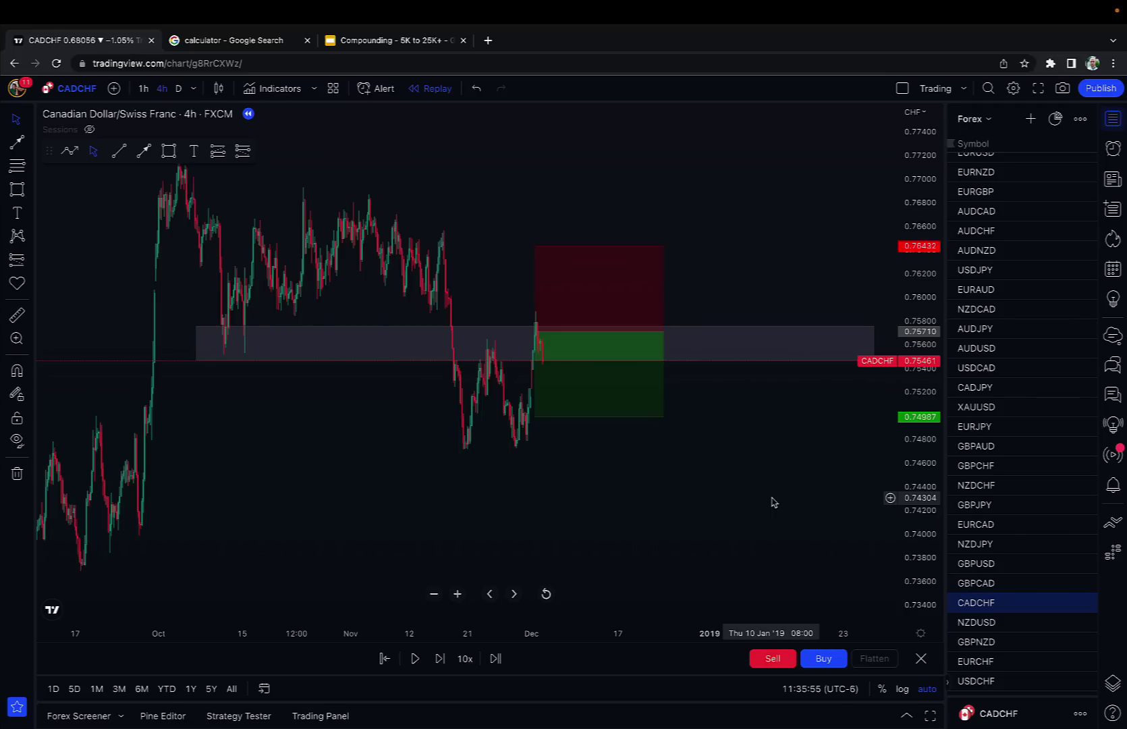
{"action": "key", "text": "ctrl+z"}
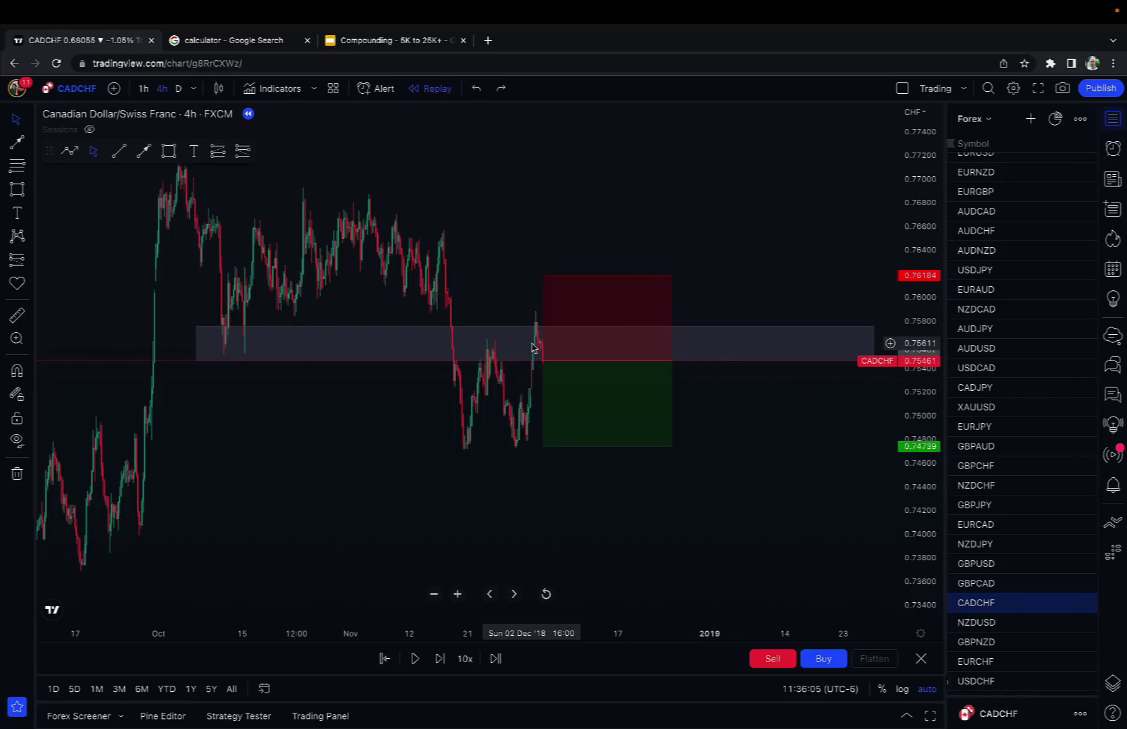
Advance the replay bar by bar until price falls past the short position's 0.74739 target.
{"action": "left_click", "coordinate": [439, 659]}
{"action": "left_click", "coordinate": [439, 658]}
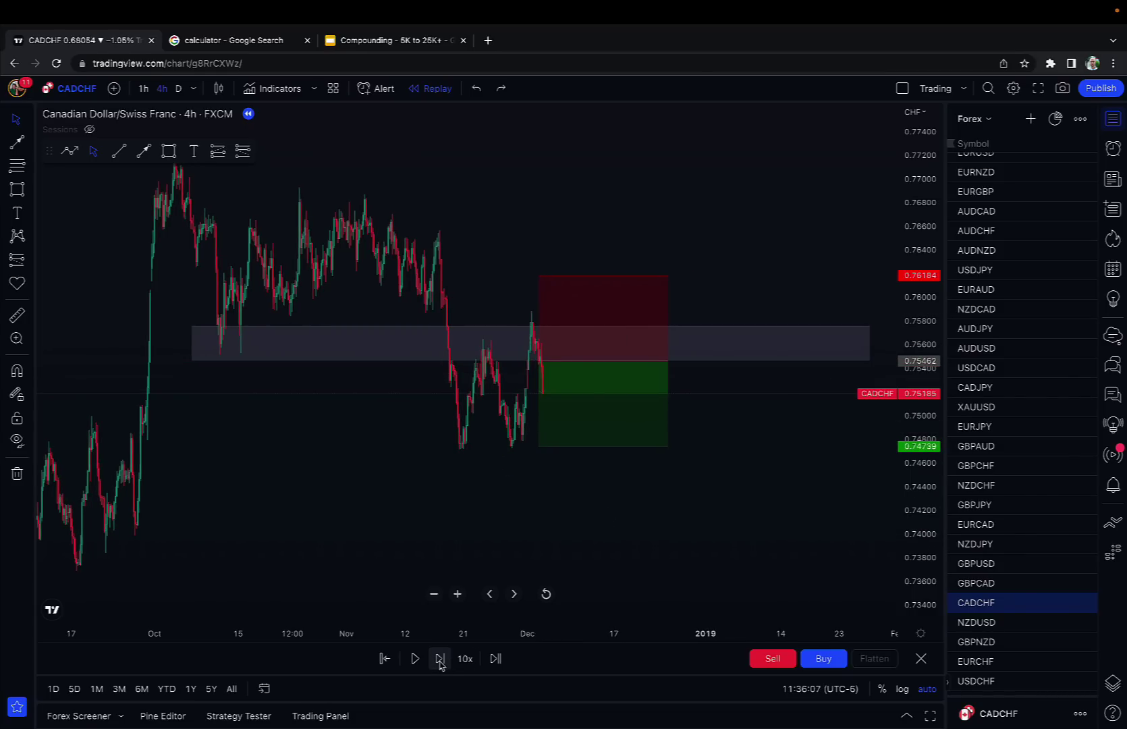
{"action": "left_click", "coordinate": [439, 658]}
{"action": "left_click", "coordinate": [440, 659]}
{"action": "left_click", "coordinate": [439, 659]}
{"action": "left_click", "coordinate": [440, 659]}
{"action": "left_click", "coordinate": [440, 658]}
{"action": "left_click", "coordinate": [439, 659]}
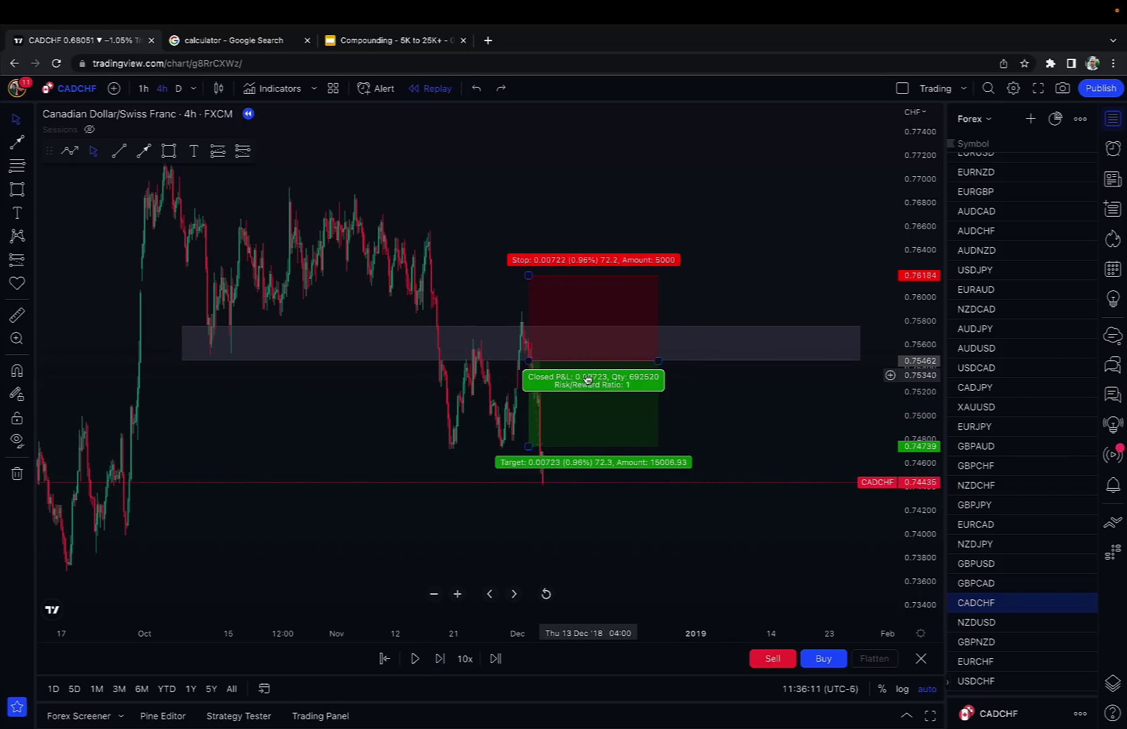
Try shifting the short position to a higher entry at 0.75661, undo the shift, and deselect the position.
{"action": "left_click_drag", "start_coordinate": [537, 368], "coordinate": [547, 350]}
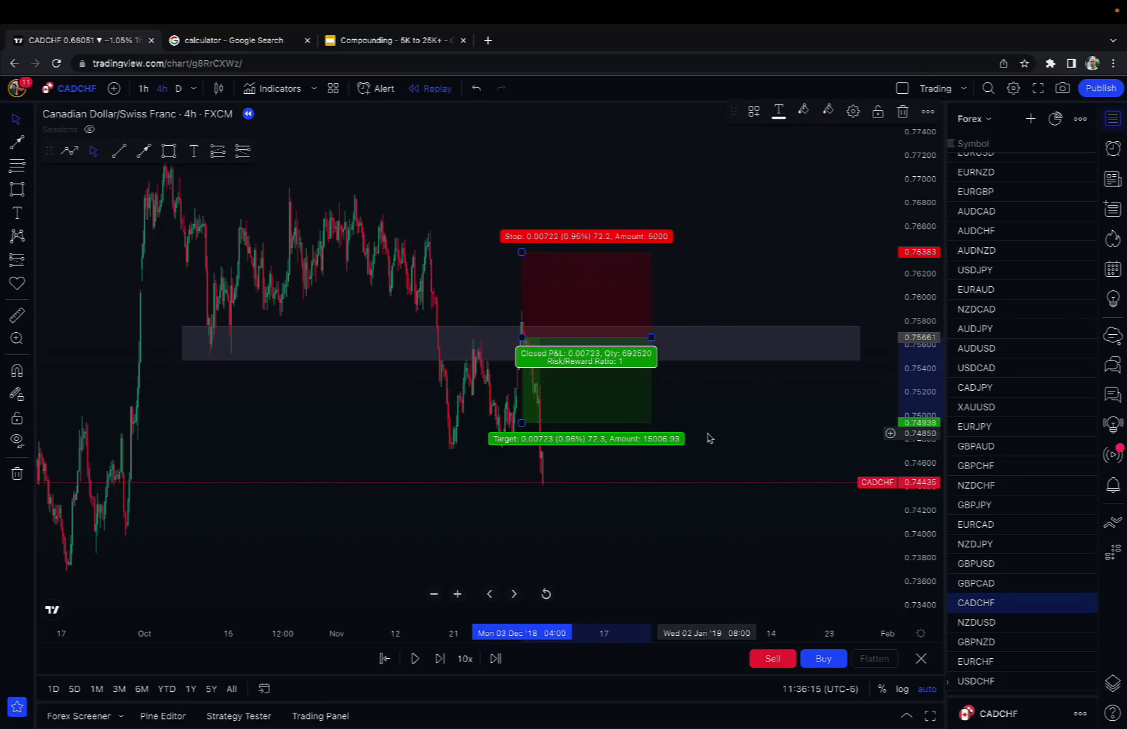
{"action": "key", "text": "ctrl+z"}
{"action": "left_click", "coordinate": [719, 439]}
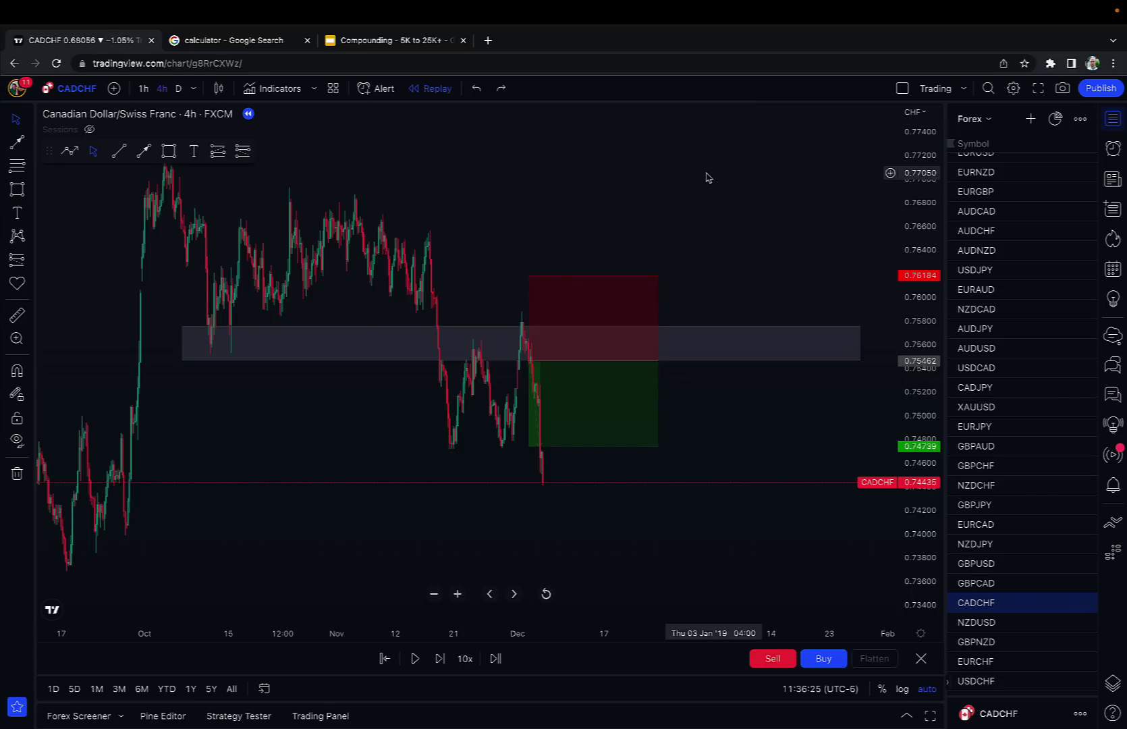
Switch to the Google calculator and multiply the previous answer, 3796.875, by 1.5.
{"action": "left_click", "coordinate": [246, 44]}
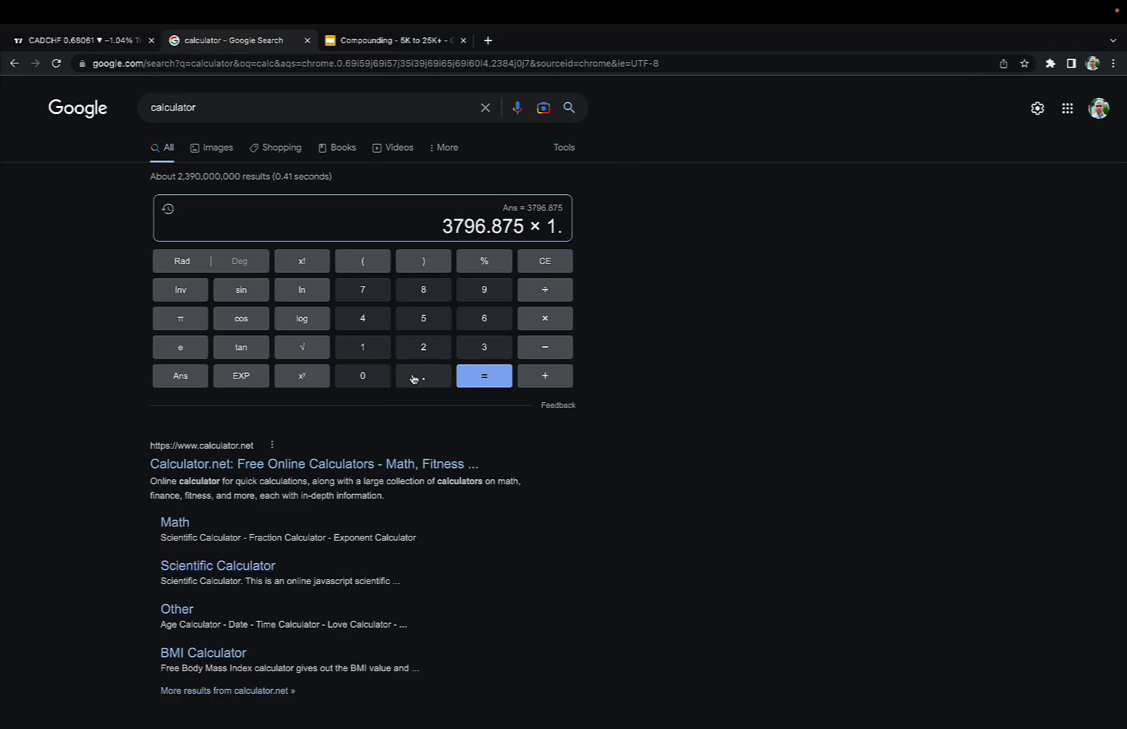
{"action": "left_click", "coordinate": [491, 381]}
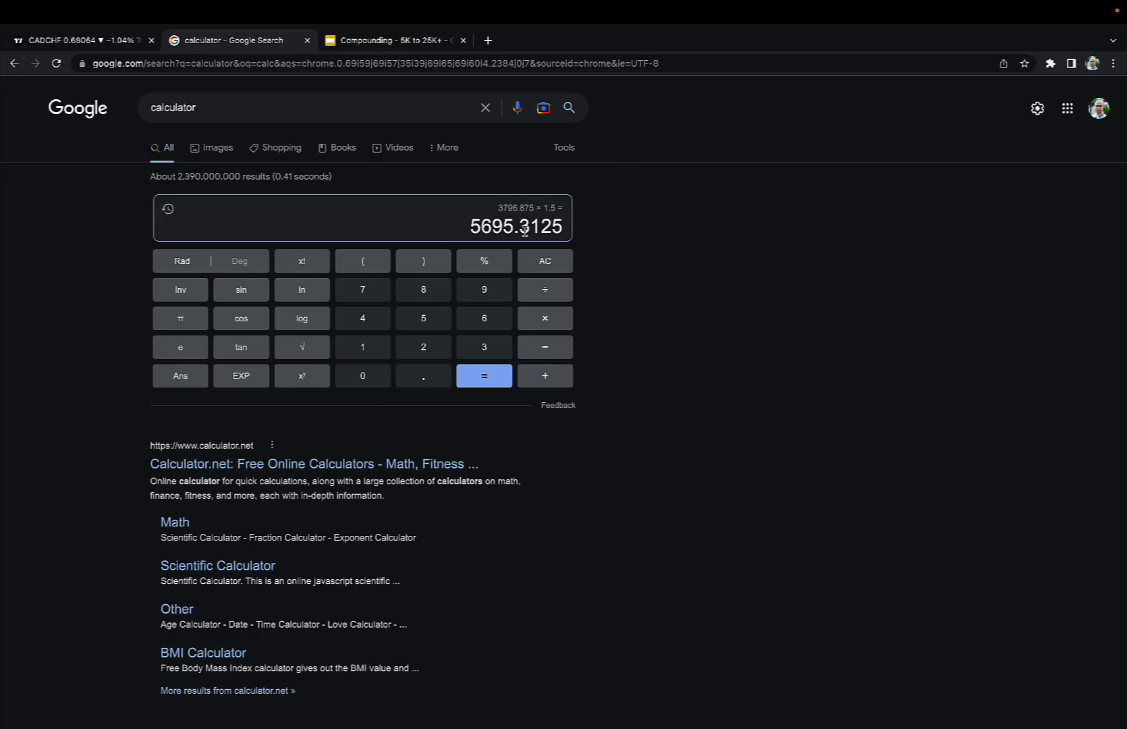
Return to TradingView, open the NZDCAD chart, and draw a rectangle zone around the December 2022 highs from about 0.8800 to 0.8719.
{"action": "left_click", "coordinate": [100, 43]}
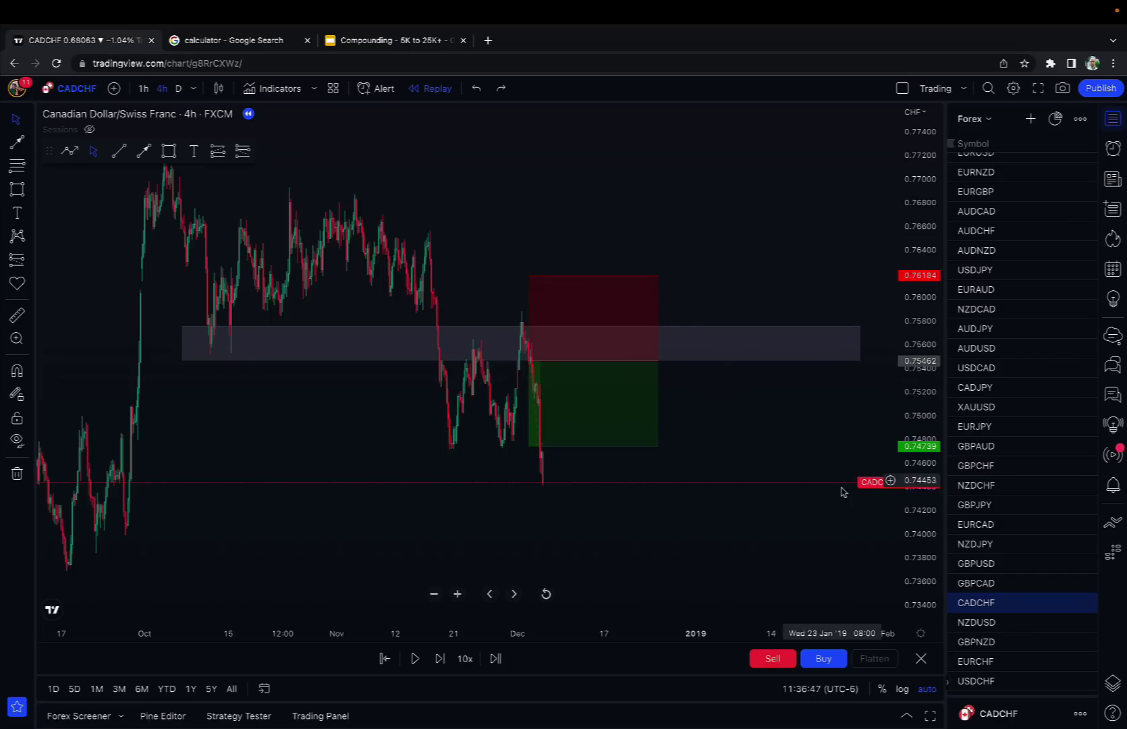
{"action": "left_click", "coordinate": [1008, 310]}
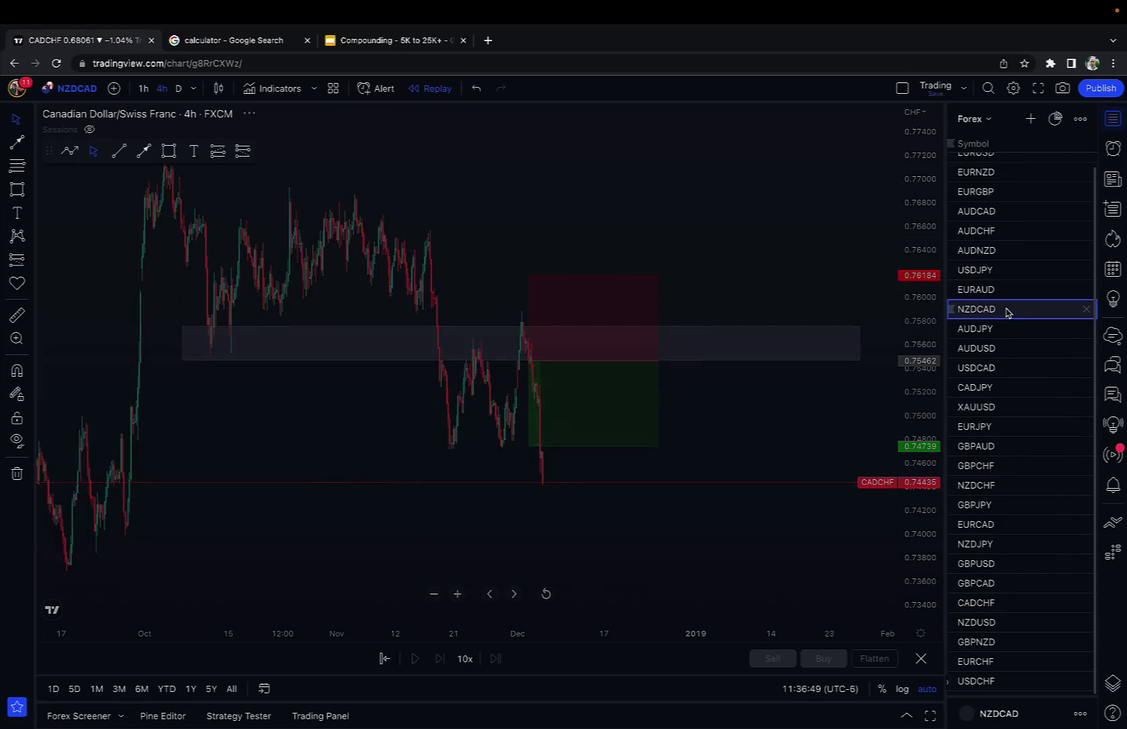
{"action": "scroll", "coordinate": [674, 403], "scroll_direction": "right", "scroll_amount": 5}
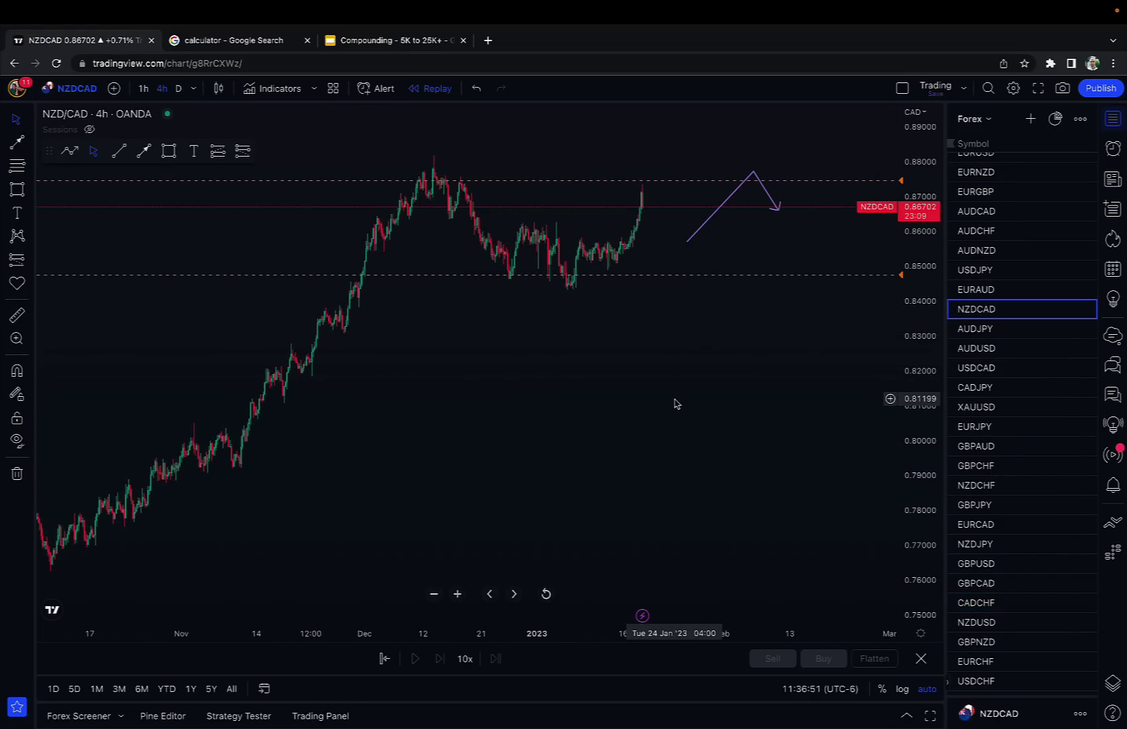
{"action": "scroll", "coordinate": [673, 393], "scroll_direction": "right", "scroll_amount": 3}
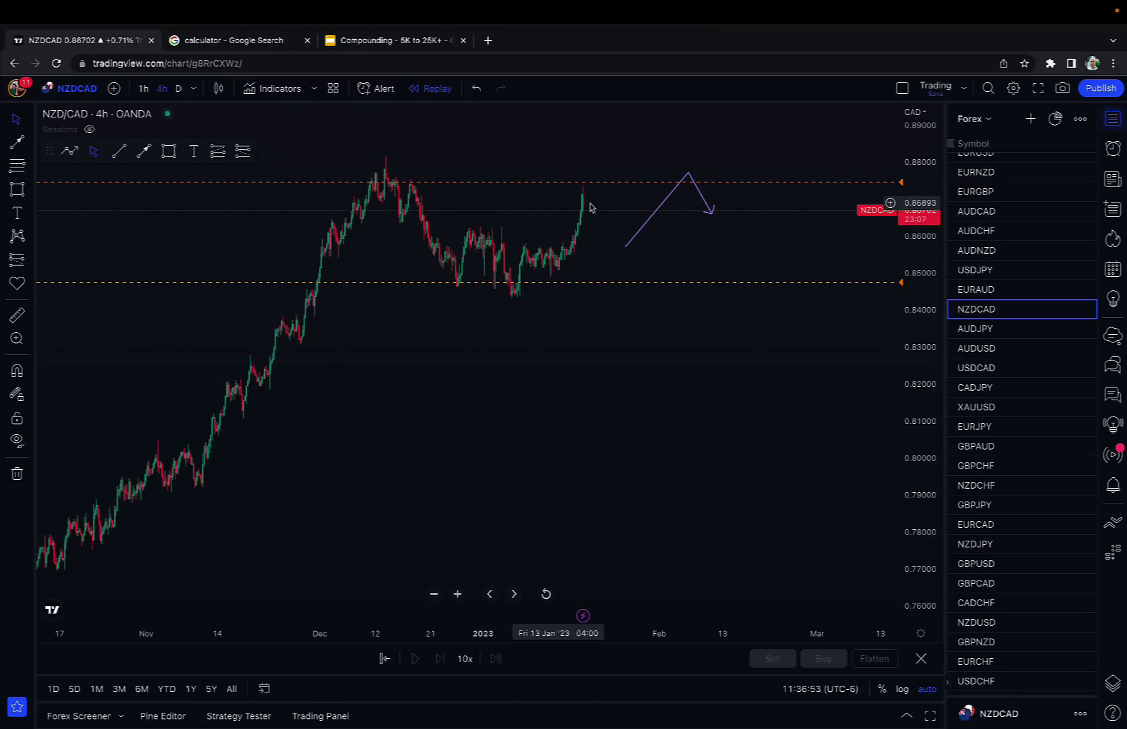
{"action": "left_click", "coordinate": [169, 151]}
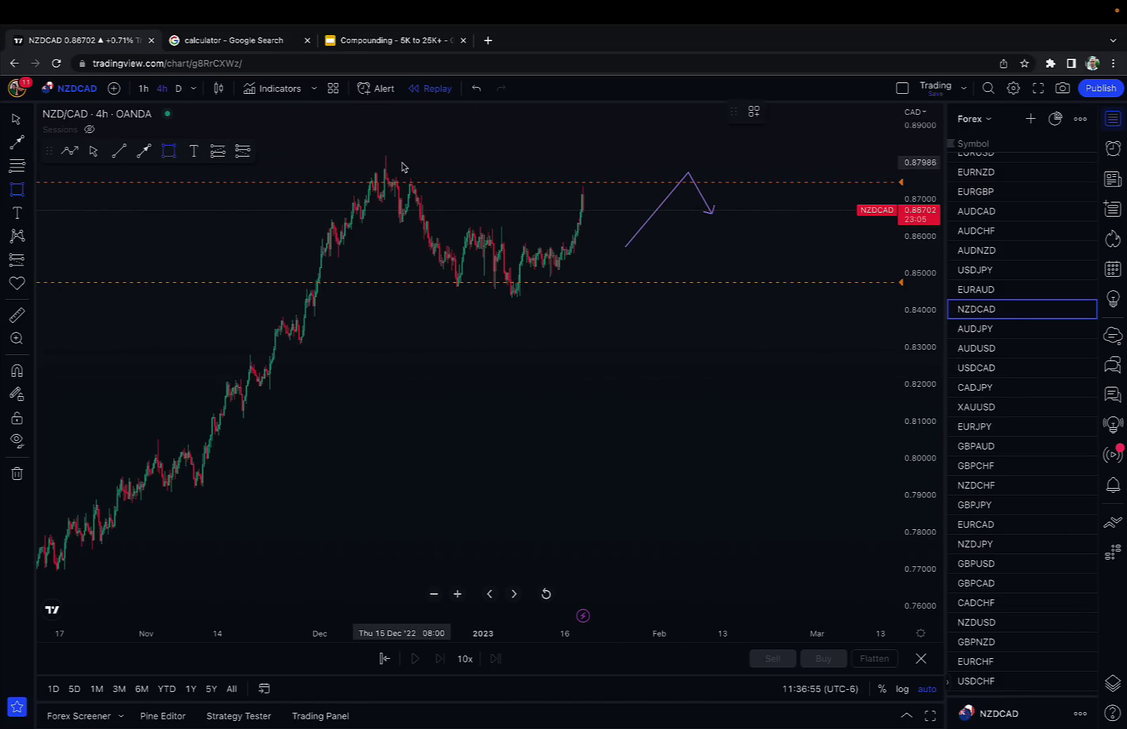
{"action": "left_click_drag", "start_coordinate": [348, 163], "coordinate": [723, 194]}
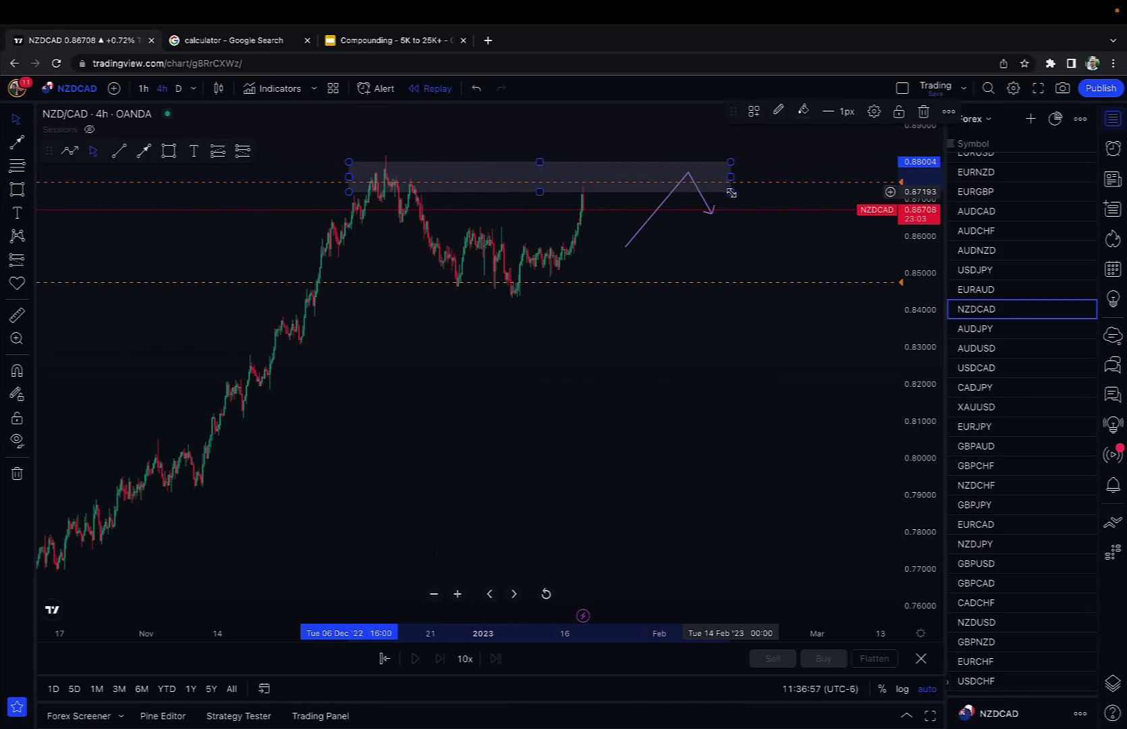
Deselect the NZDCAD zone and switch the chart to the FXCM feed of NZDCAD.
{"action": "left_click", "coordinate": [732, 191]}
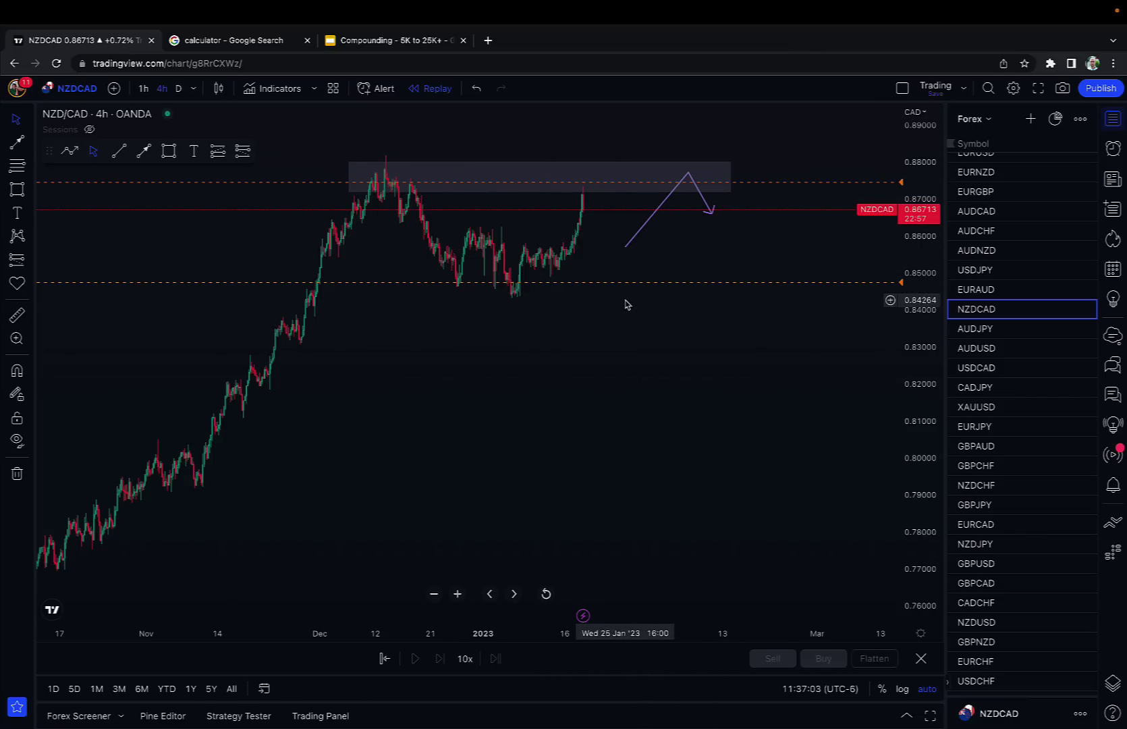
{"action": "scroll", "coordinate": [654, 389], "scroll_direction": "down", "scroll_amount": 2}
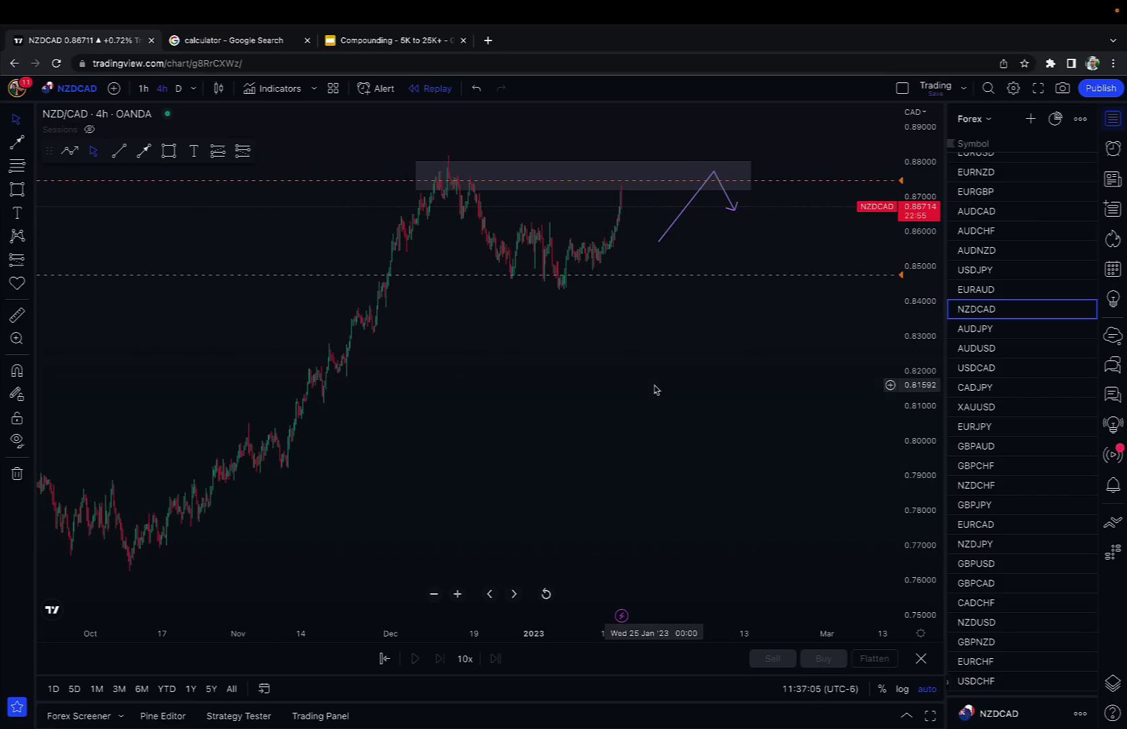
{"action": "type", "text": "NZDCAD"}
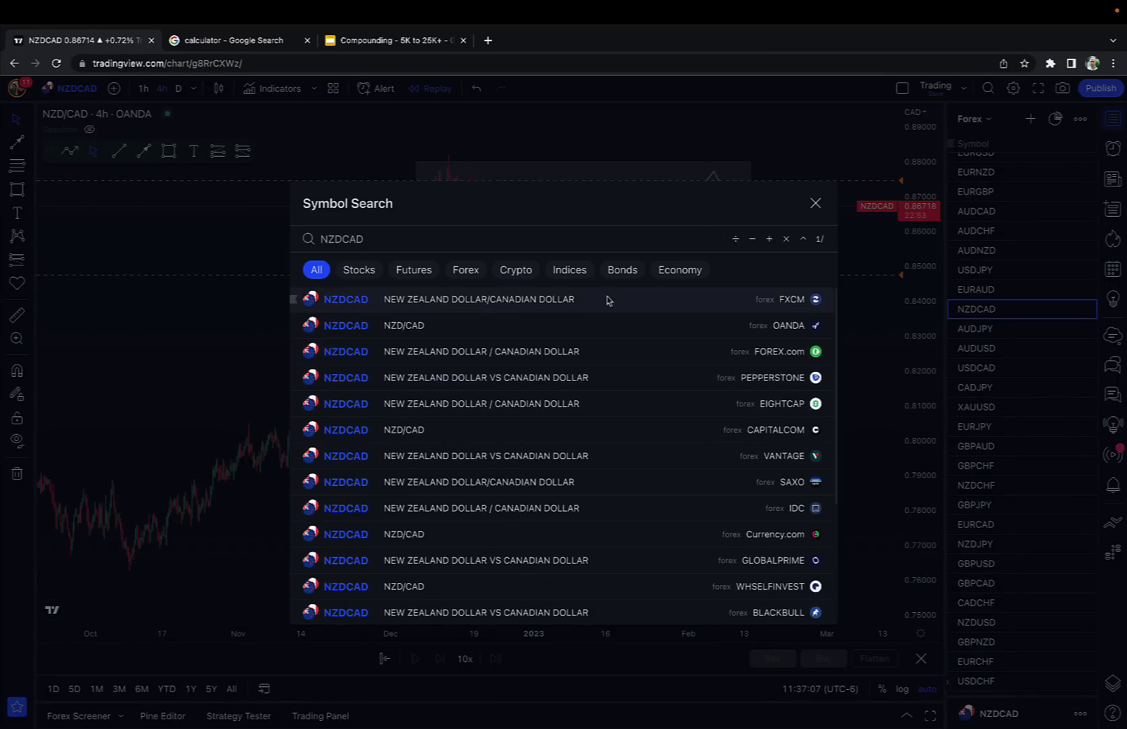
{"action": "left_click", "coordinate": [602, 297]}
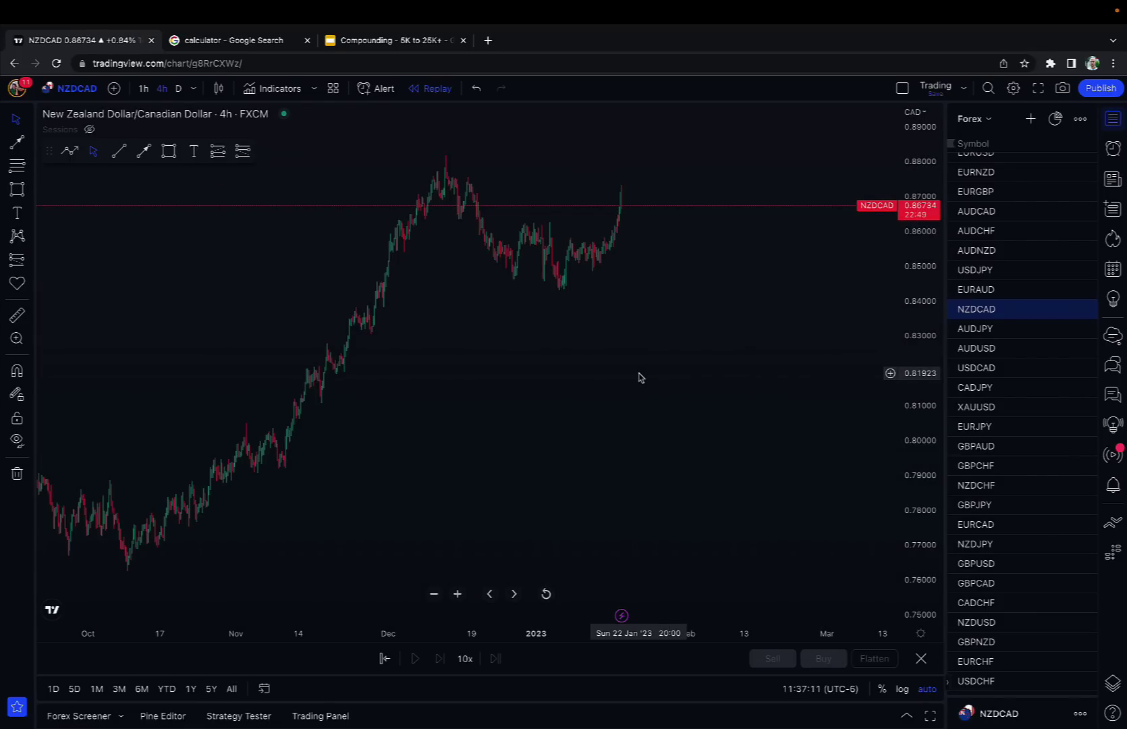
Start a bar replay of the 4-hour NZDCAD chart from 23 December 2018, 20:00.
{"action": "scroll", "coordinate": [640, 378], "scroll_direction": "up", "scroll_amount": 10}
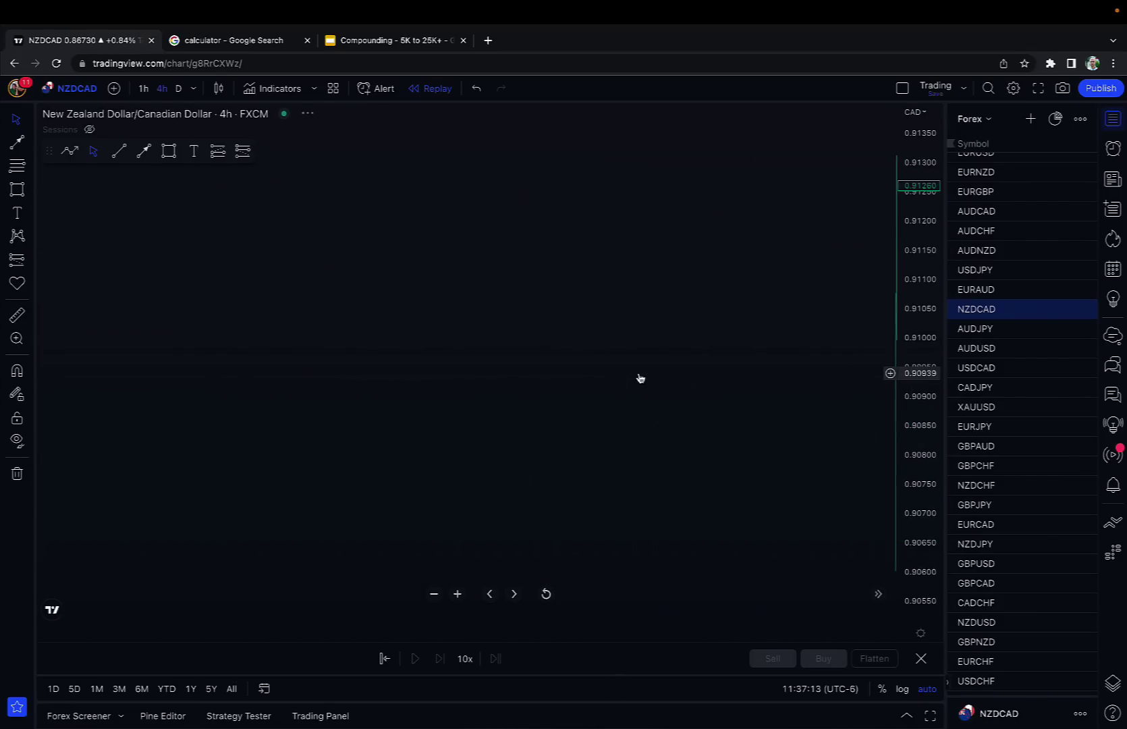
{"action": "scroll", "coordinate": [615, 379], "scroll_direction": "down", "scroll_amount": 10}
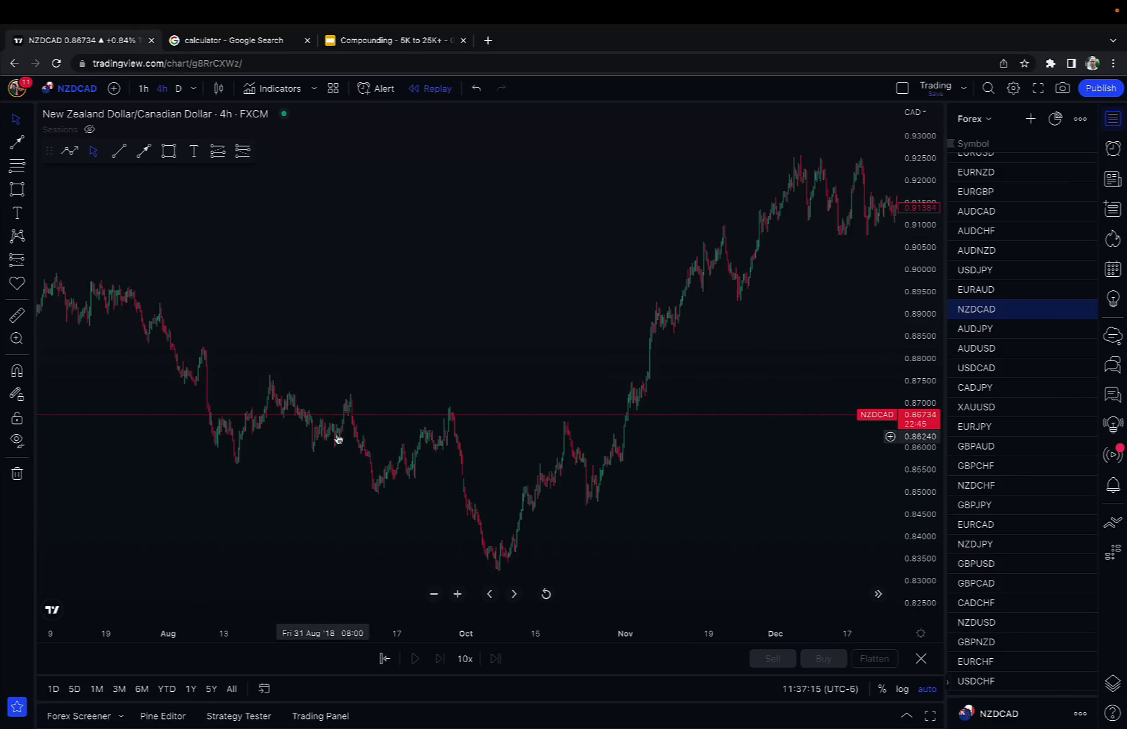
{"action": "left_click", "coordinate": [880, 203]}
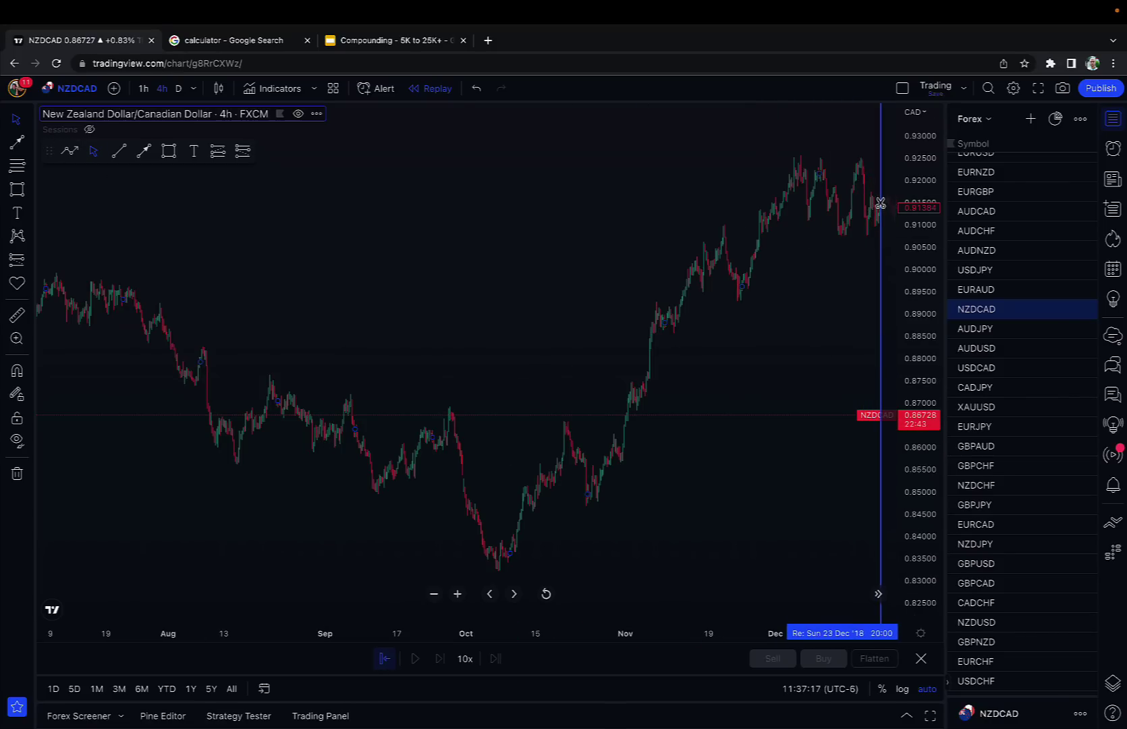
{"action": "scroll", "coordinate": [742, 367], "scroll_direction": "up", "scroll_amount": 5}
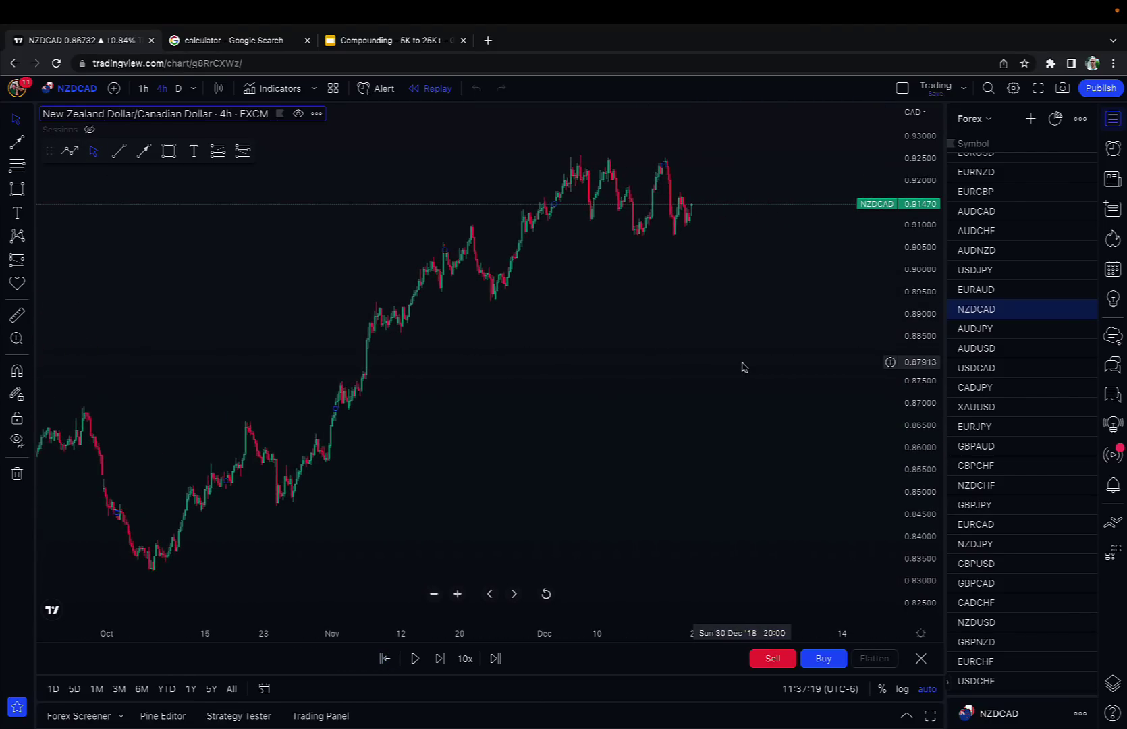
{"action": "scroll", "coordinate": [742, 367], "scroll_direction": "up", "scroll_amount": 5}
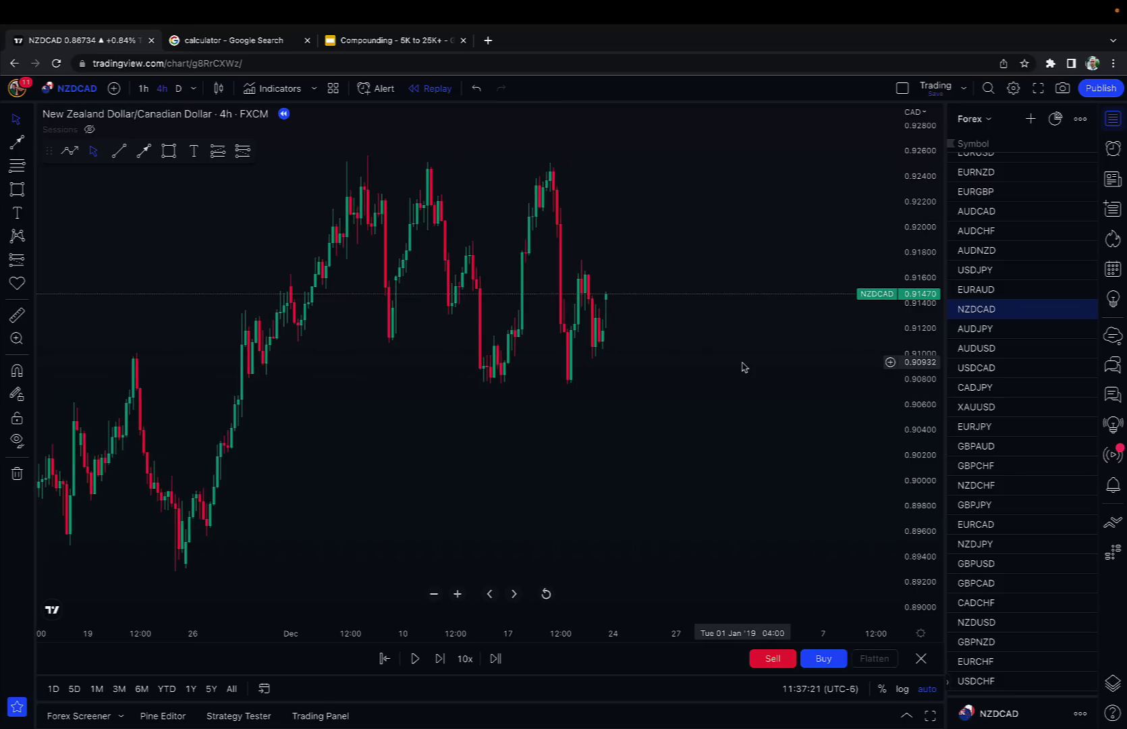
Draw a rectangle zone across the December 2018 highs, from about 0.9255 to 0.9226, and deselect it.
{"action": "left_click", "coordinate": [169, 151]}
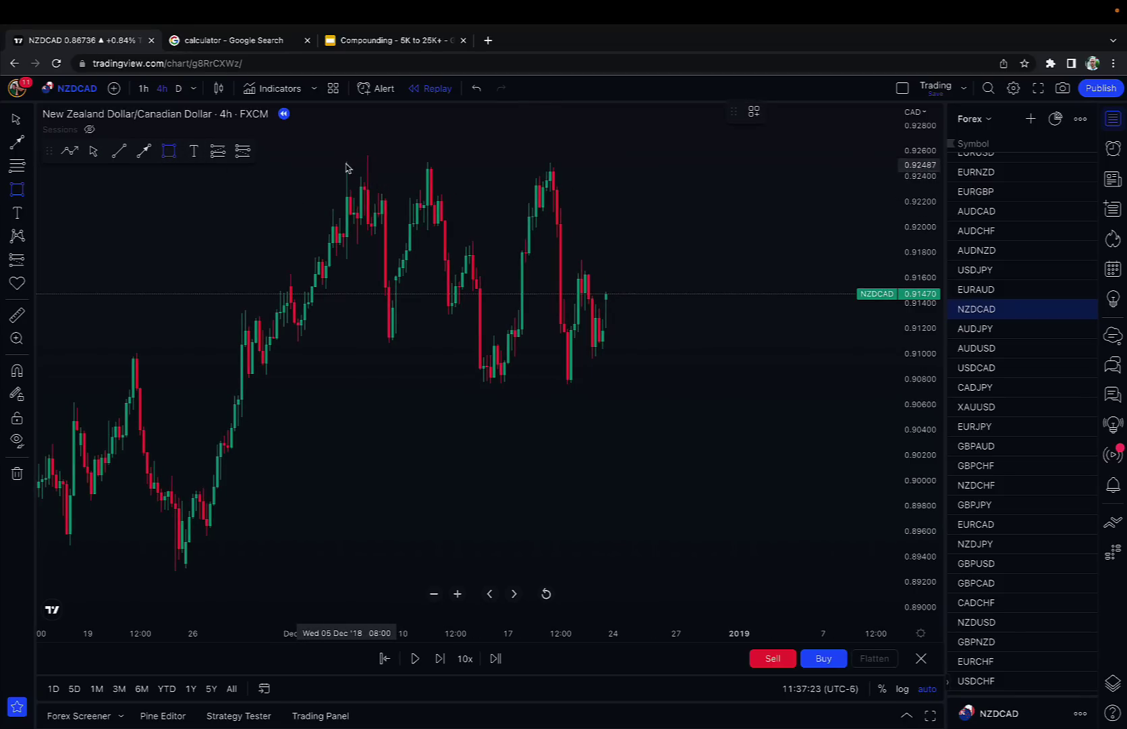
{"action": "left_click_drag", "start_coordinate": [336, 156], "coordinate": [831, 193]}
{"action": "left_click", "coordinate": [730, 245]}
{"action": "scroll", "coordinate": [730, 245], "scroll_direction": "down", "scroll_amount": 1}
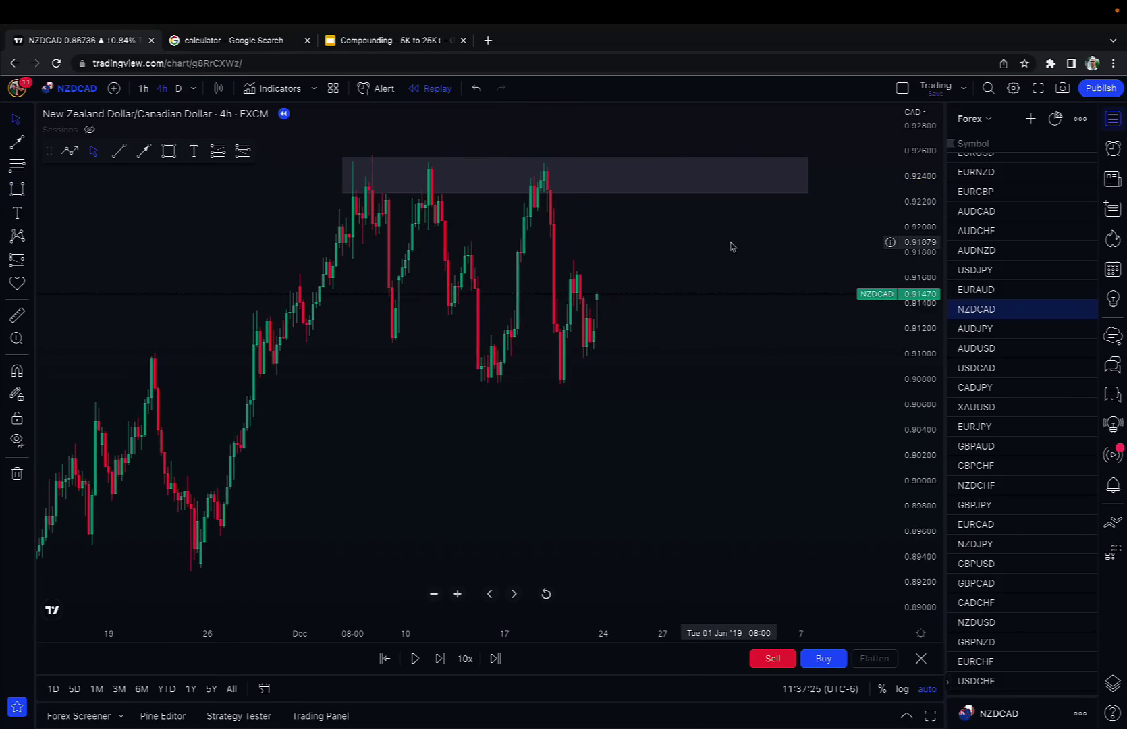
Draw a support zone from about 0.9107 to 0.90773, extend it back to 19 November 2018, and delete the horizontal line along its lower edge.
{"action": "left_click", "coordinate": [168, 151]}
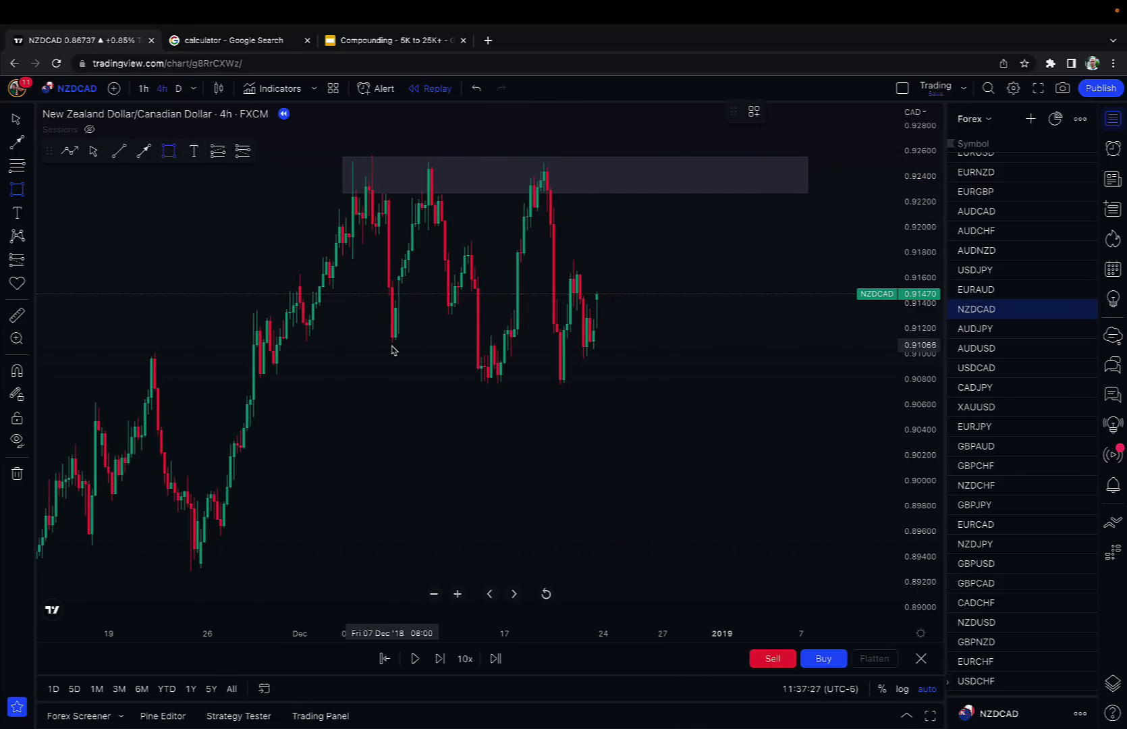
{"action": "left_click_drag", "start_coordinate": [391, 345], "coordinate": [883, 382]}
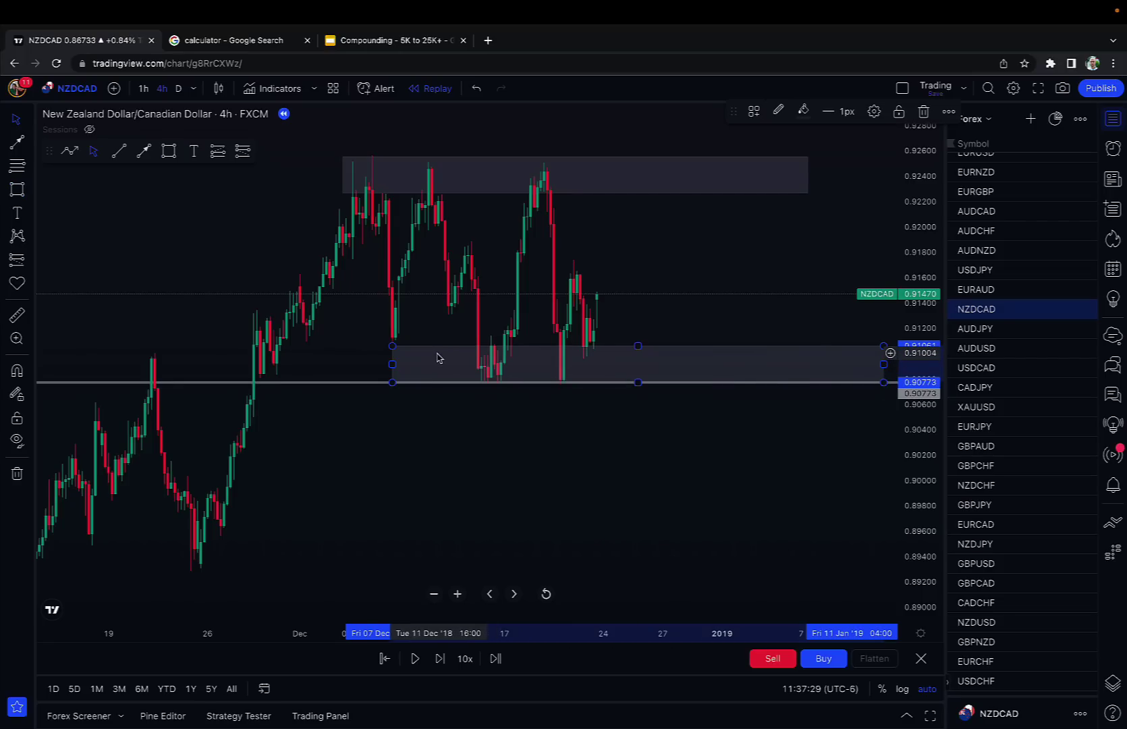
{"action": "left_click_drag", "start_coordinate": [388, 346], "coordinate": [118, 344]}
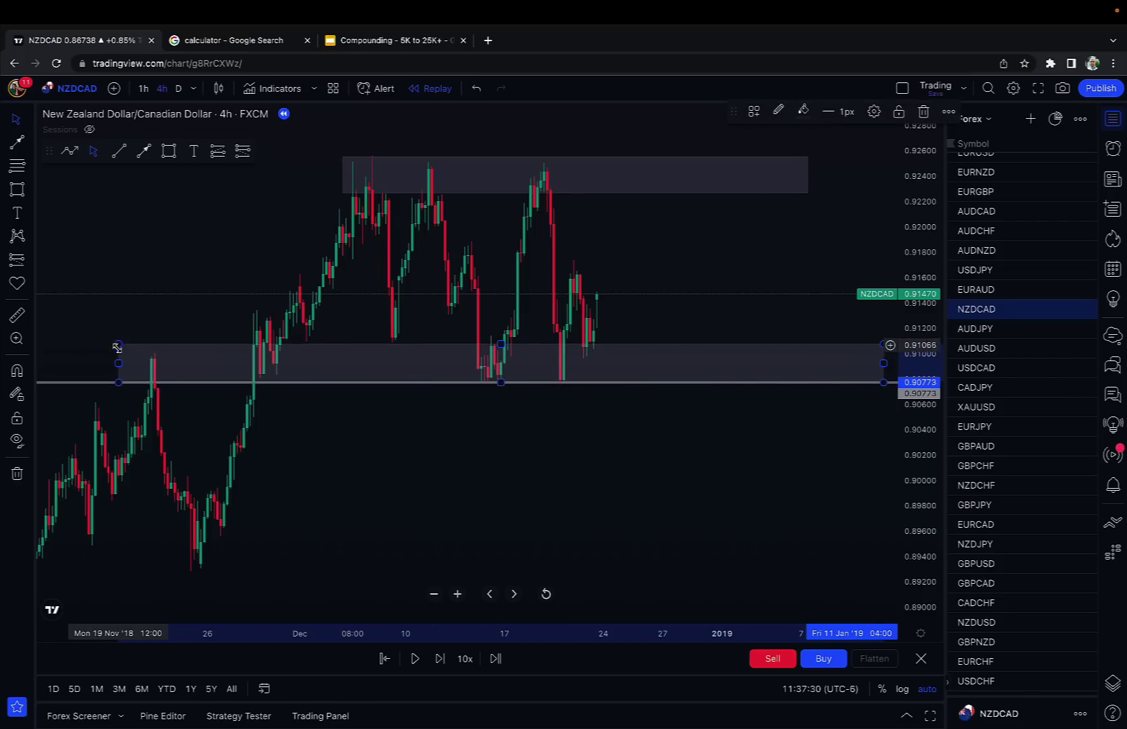
{"action": "left_click", "coordinate": [93, 383]}
{"action": "key", "text": "Delete"}
Advance the replay, first playing and then bar by bar, until price breaks below the support zone.
{"action": "scroll", "coordinate": [91, 387], "scroll_direction": "down", "scroll_amount": 2}
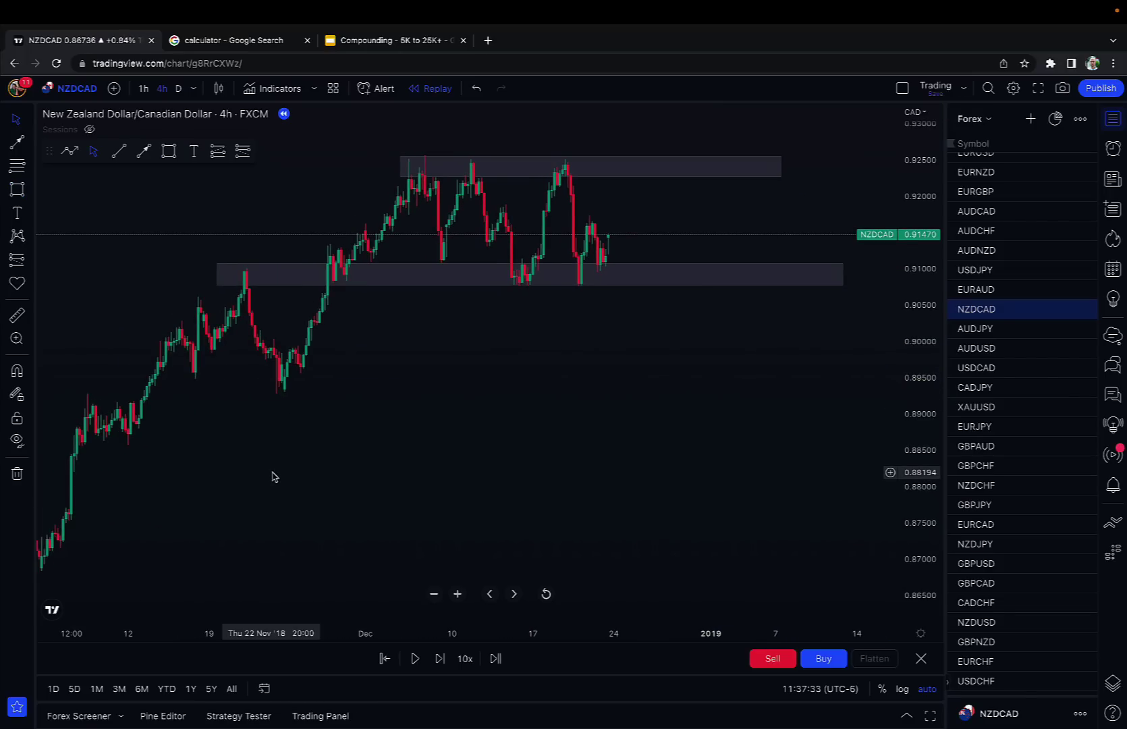
{"action": "scroll", "coordinate": [312, 433], "scroll_direction": "down", "scroll_amount": 1}
{"action": "scroll", "coordinate": [327, 427], "scroll_direction": "up", "scroll_amount": 1}
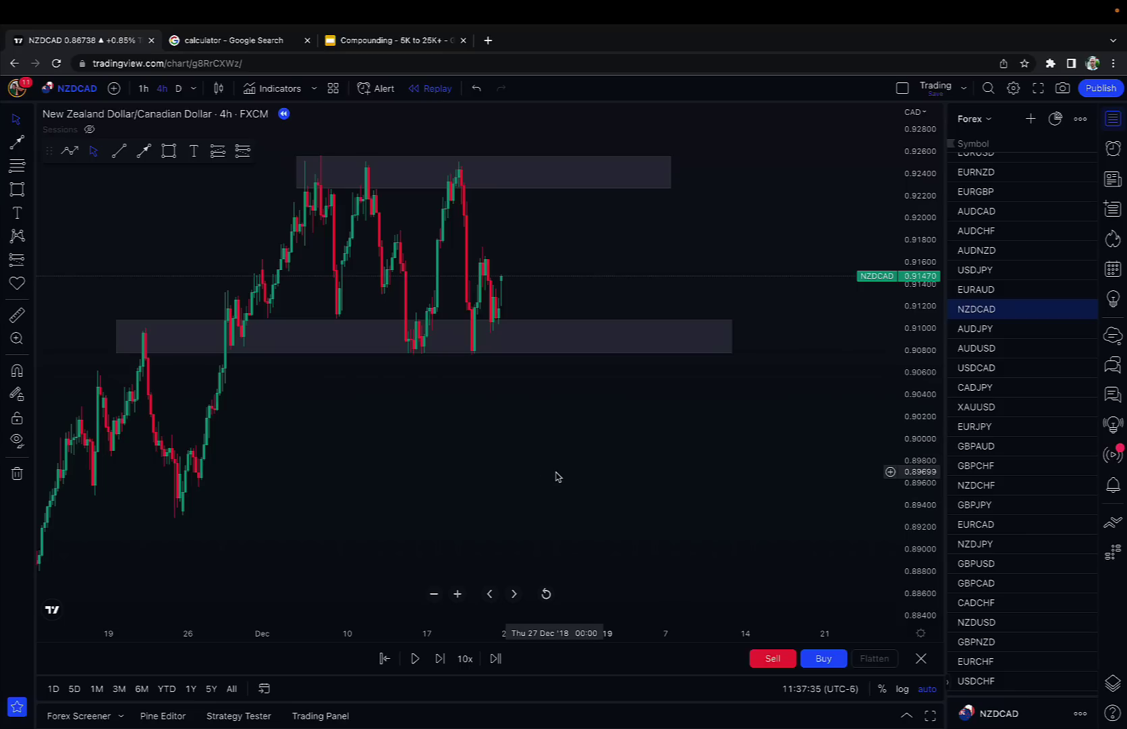
{"action": "left_click", "coordinate": [414, 659]}
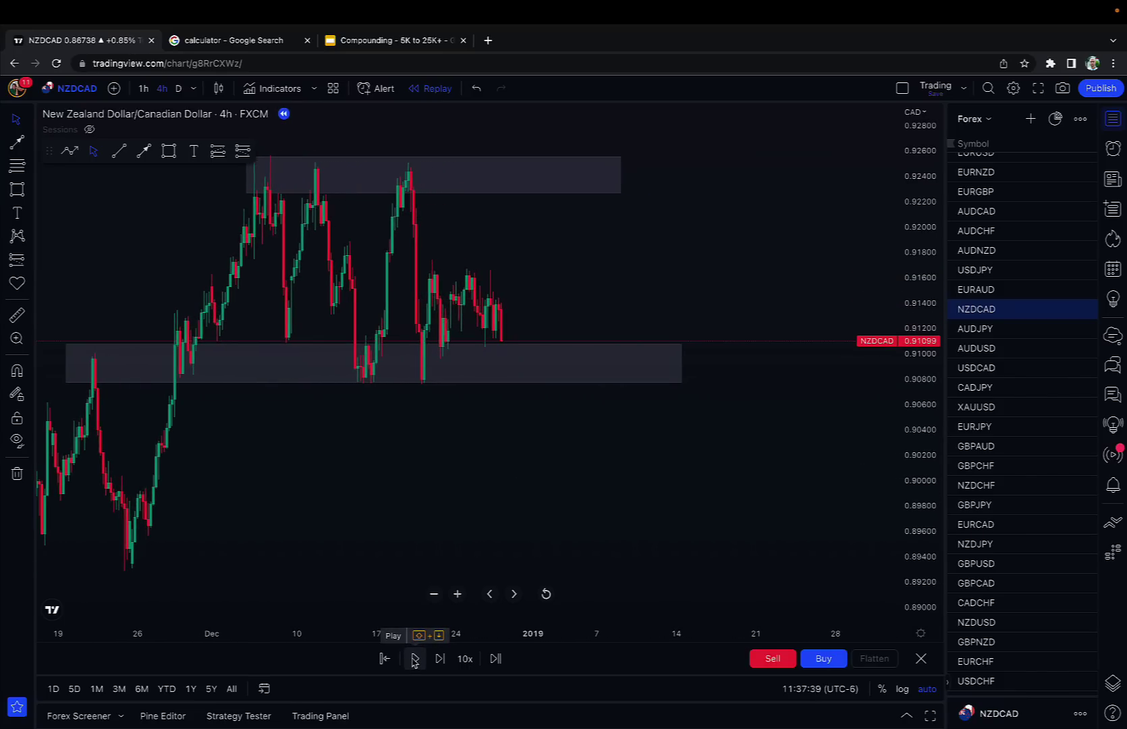
{"action": "left_click", "coordinate": [414, 658]}
{"action": "left_click", "coordinate": [440, 659]}
{"action": "left_click", "coordinate": [439, 658]}
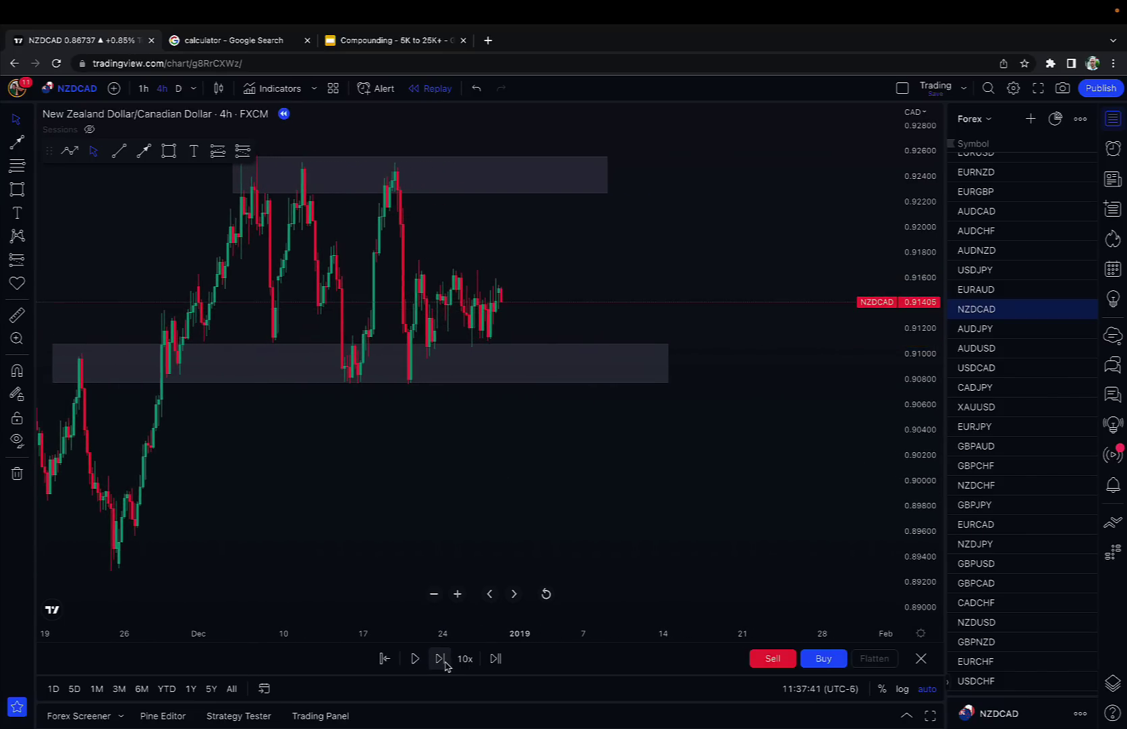
{"action": "left_click", "coordinate": [440, 658]}
{"action": "left_click", "coordinate": [440, 658]}
{"action": "left_click", "coordinate": [440, 659]}
{"action": "left_click", "coordinate": [440, 658]}
{"action": "left_click", "coordinate": [440, 659]}
{"action": "left_click", "coordinate": [440, 659]}
{"action": "left_click", "coordinate": [440, 659]}
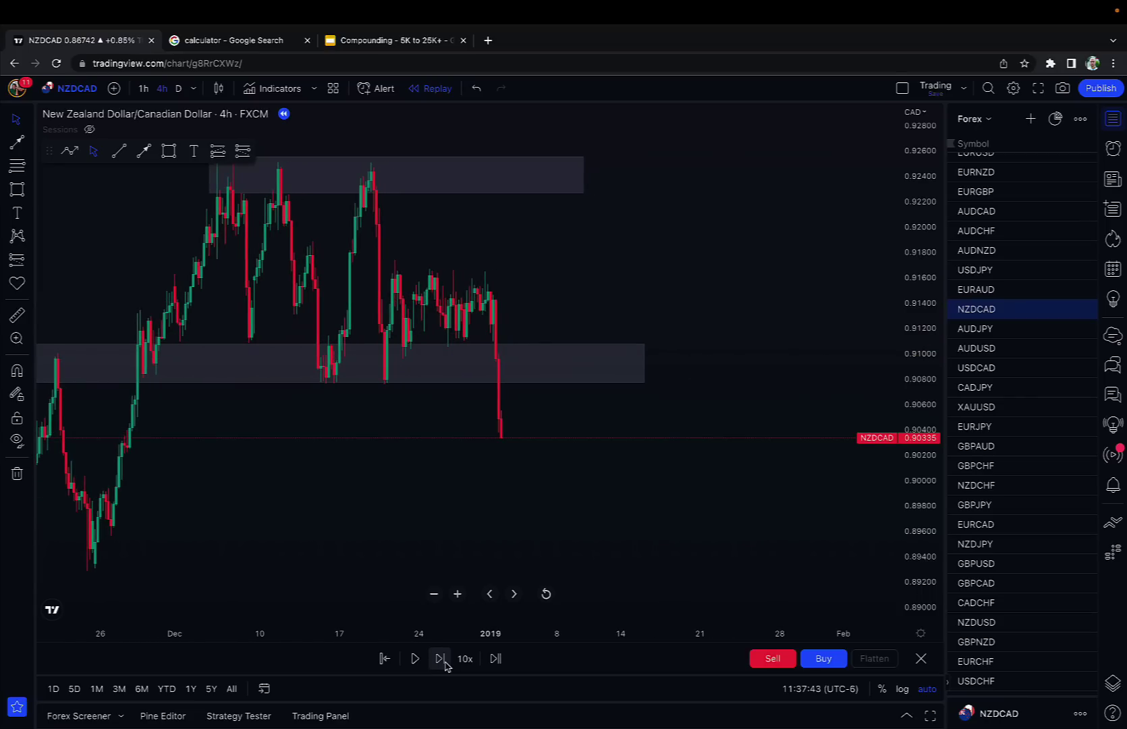
{"action": "left_click", "coordinate": [440, 658]}
{"action": "left_click", "coordinate": [440, 658]}
Try a long position with entry at 0.90898, stop at 0.90210 and target at 0.91650, then delete it.
{"action": "scroll", "coordinate": [554, 514], "scroll_direction": "down", "scroll_amount": 3}
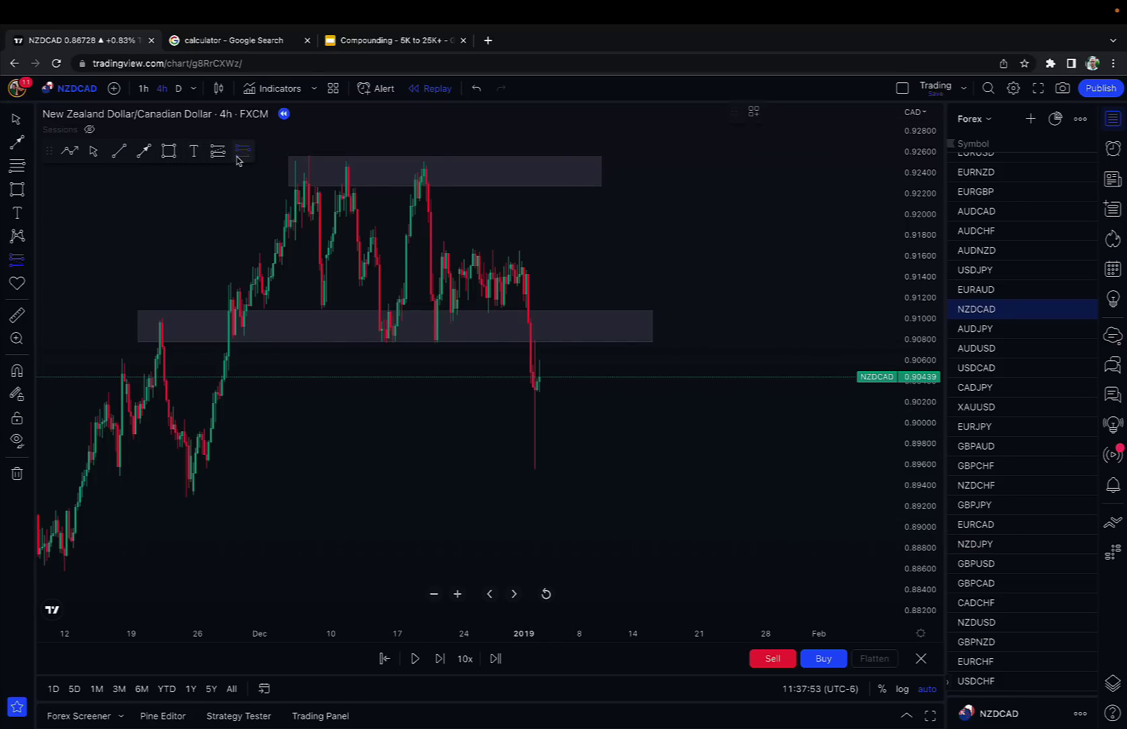
{"action": "left_click", "coordinate": [384, 325]}
{"action": "mouse_move", "coordinate": [421, 332]}
{"action": "left_mouse_down"}
{"action": "mouse_move", "coordinate": [185, 330]}
{"action": "mouse_move", "coordinate": [429, 318]}
{"action": "mouse_move", "coordinate": [432, 330]}
{"action": "mouse_move", "coordinate": [494, 345]}
{"action": "mouse_move", "coordinate": [474, 335]}
{"action": "mouse_move", "coordinate": [481, 351]}
{"action": "left_mouse_up"}
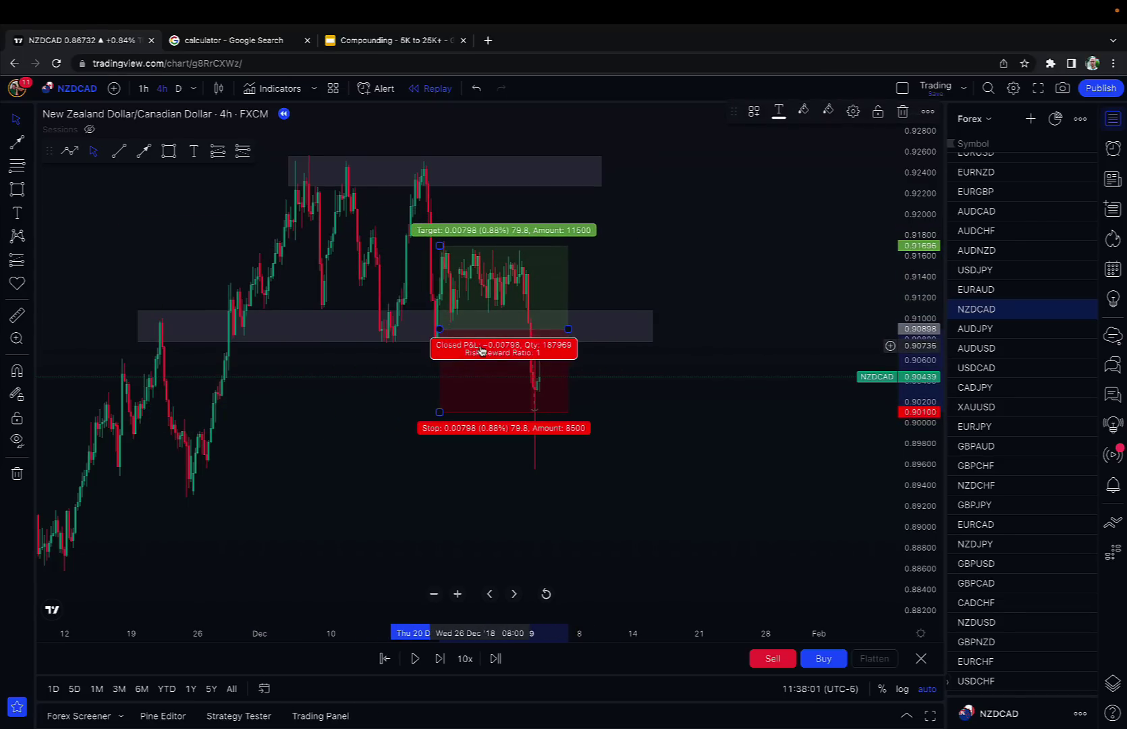
{"action": "left_click_drag", "start_coordinate": [443, 413], "coordinate": [493, 381]}
{"action": "left_click_drag", "start_coordinate": [430, 245], "coordinate": [430, 251]}
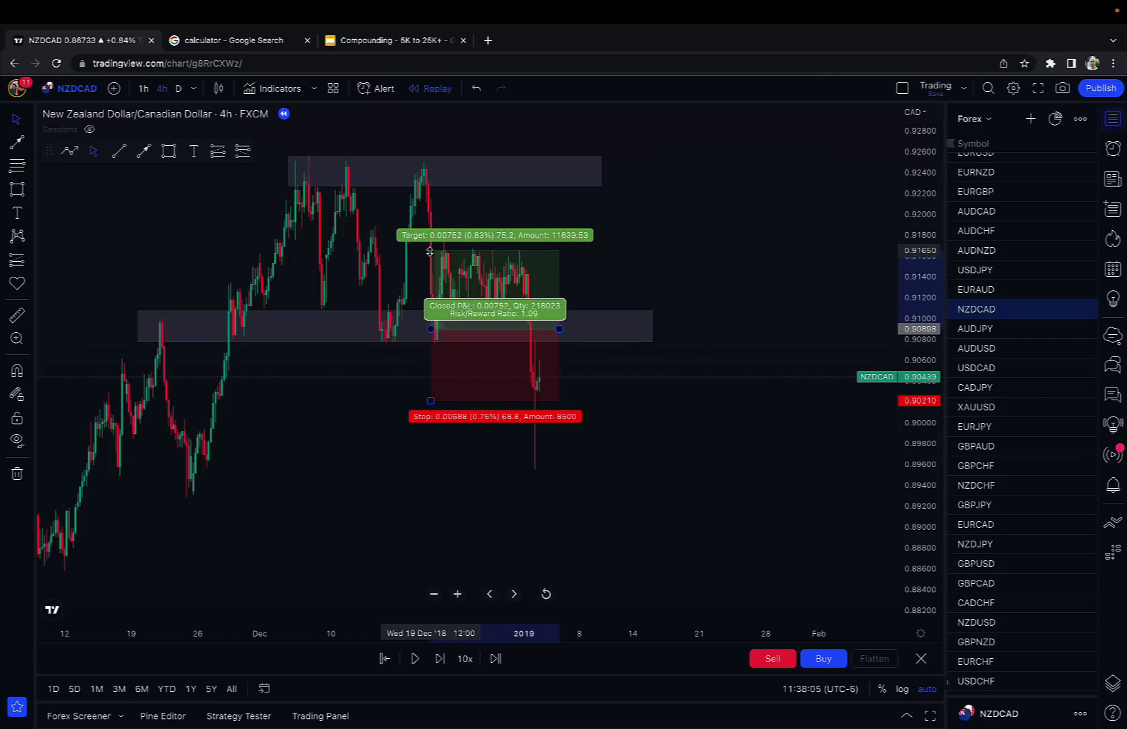
{"action": "key", "text": "Delete"}
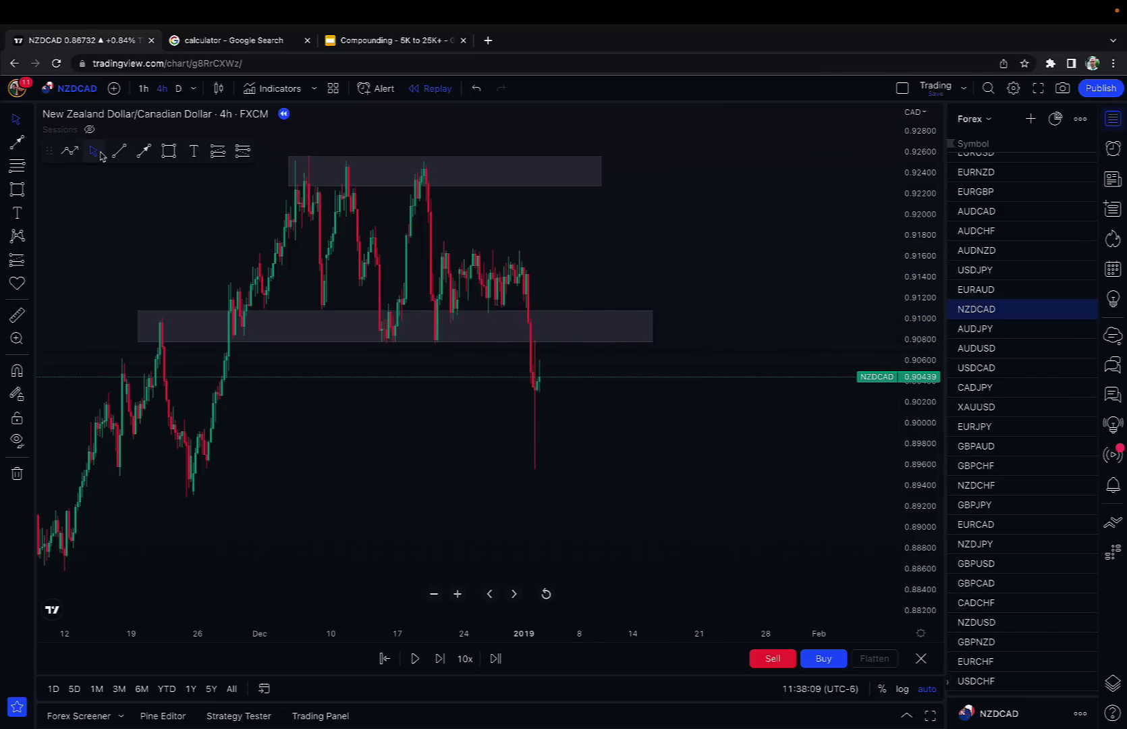
{"action": "left_click", "coordinate": [72, 152]}
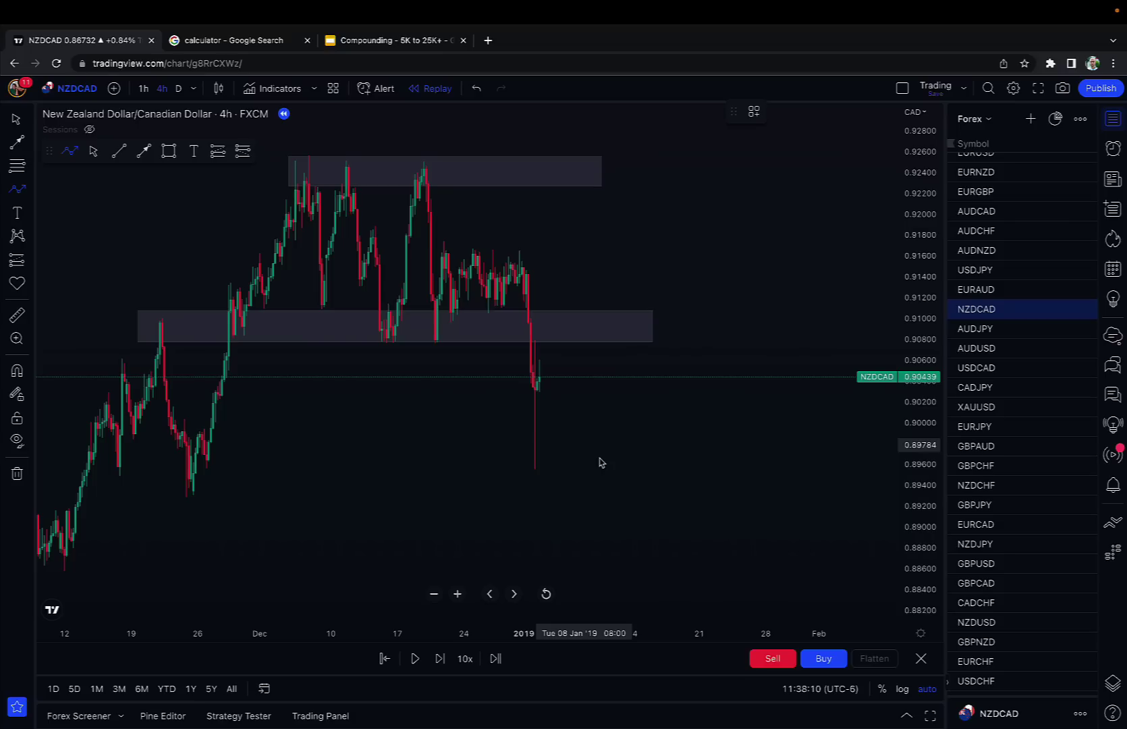
{"action": "left_click", "coordinate": [546, 392]}
{"action": "left_click", "coordinate": [575, 326]}
{"action": "key", "text": "Escape"}
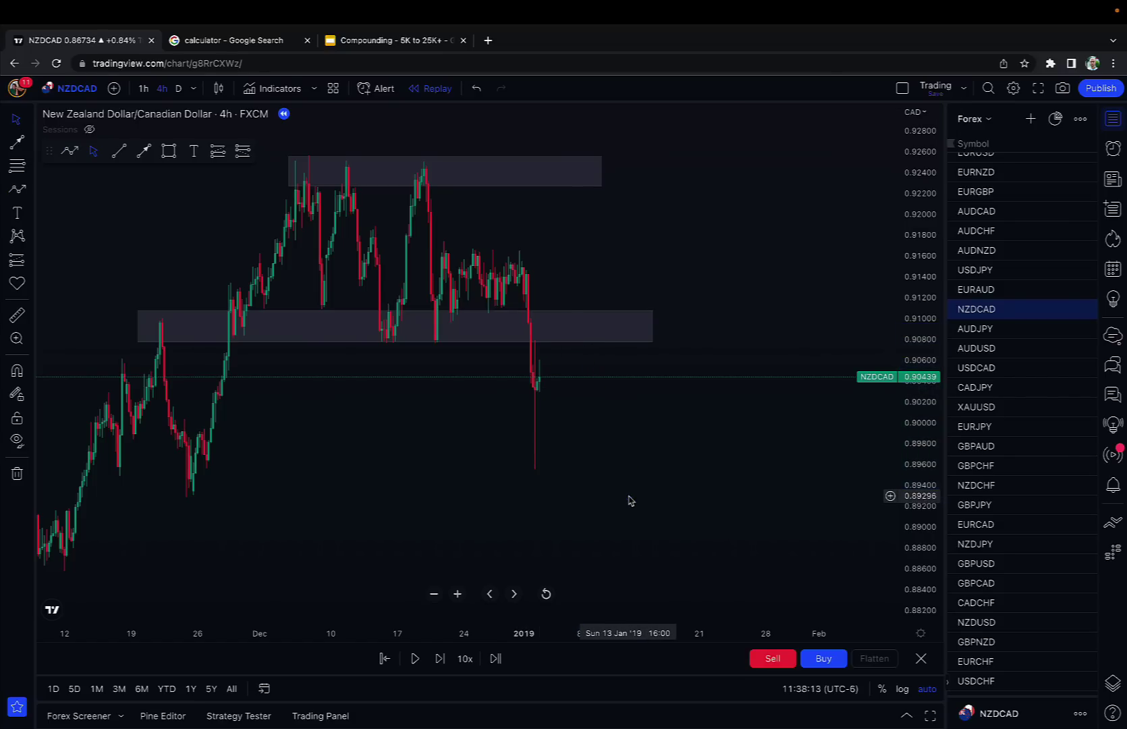
Draw a third rectangle zone around the November 2018 lows, from 0.89679 to 0.89087, reaching to 24 January 2019.
{"action": "left_click", "coordinate": [433, 594]}
{"action": "left_click", "coordinate": [169, 150]}
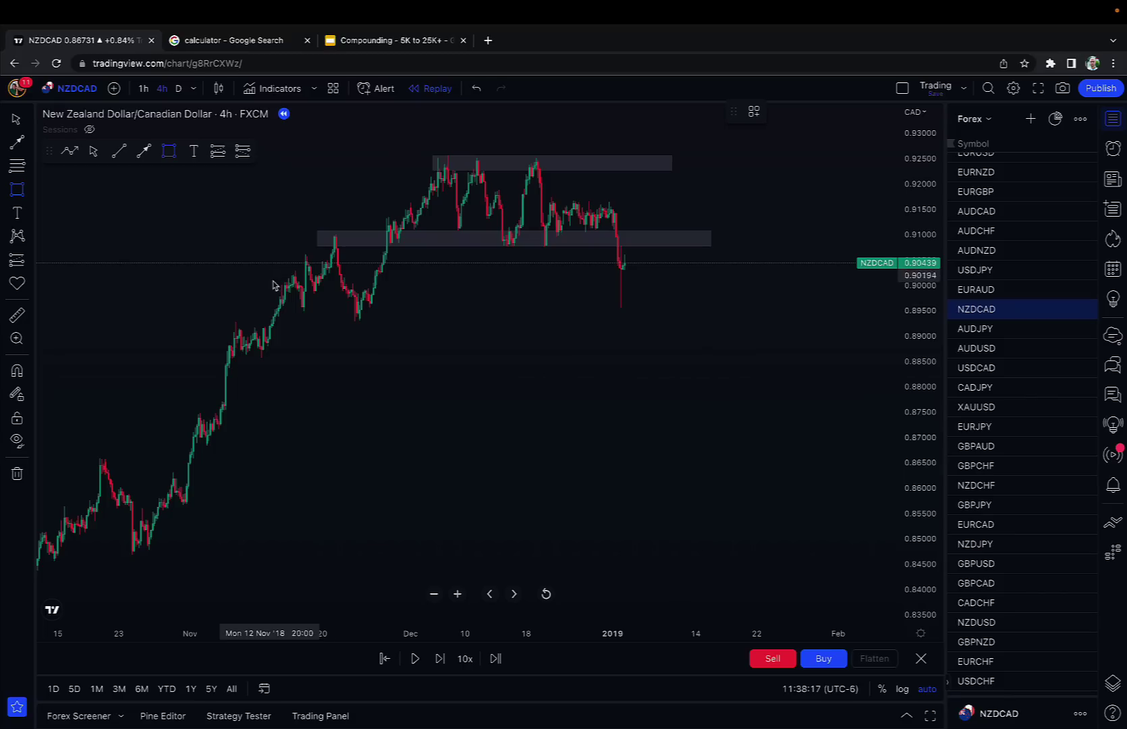
{"action": "mouse_move", "coordinate": [282, 301]}
{"action": "left_mouse_down"}
{"action": "mouse_move", "coordinate": [776, 351]}
{"action": "mouse_move", "coordinate": [777, 331]}
{"action": "left_mouse_up"}
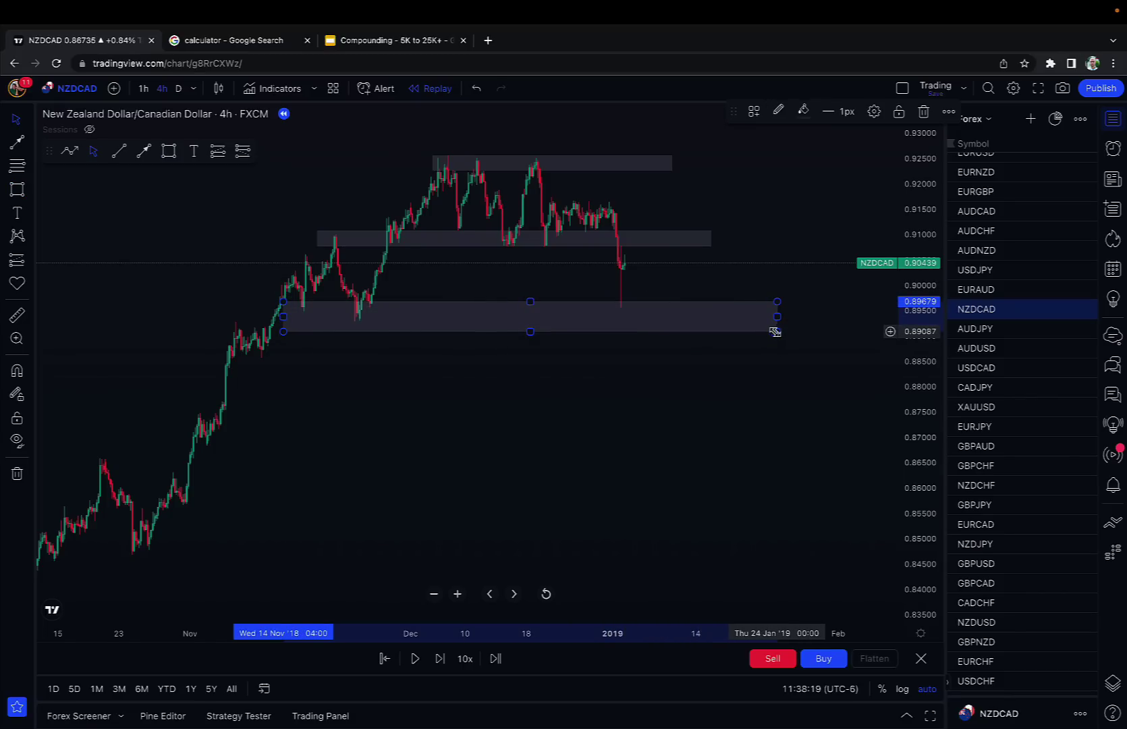
{"action": "left_click", "coordinate": [734, 344]}
Shift the lowest zone up so its lower edge sits at 0.89195, then deselect it.
{"action": "scroll", "coordinate": [734, 342], "scroll_direction": "up", "scroll_amount": 2}
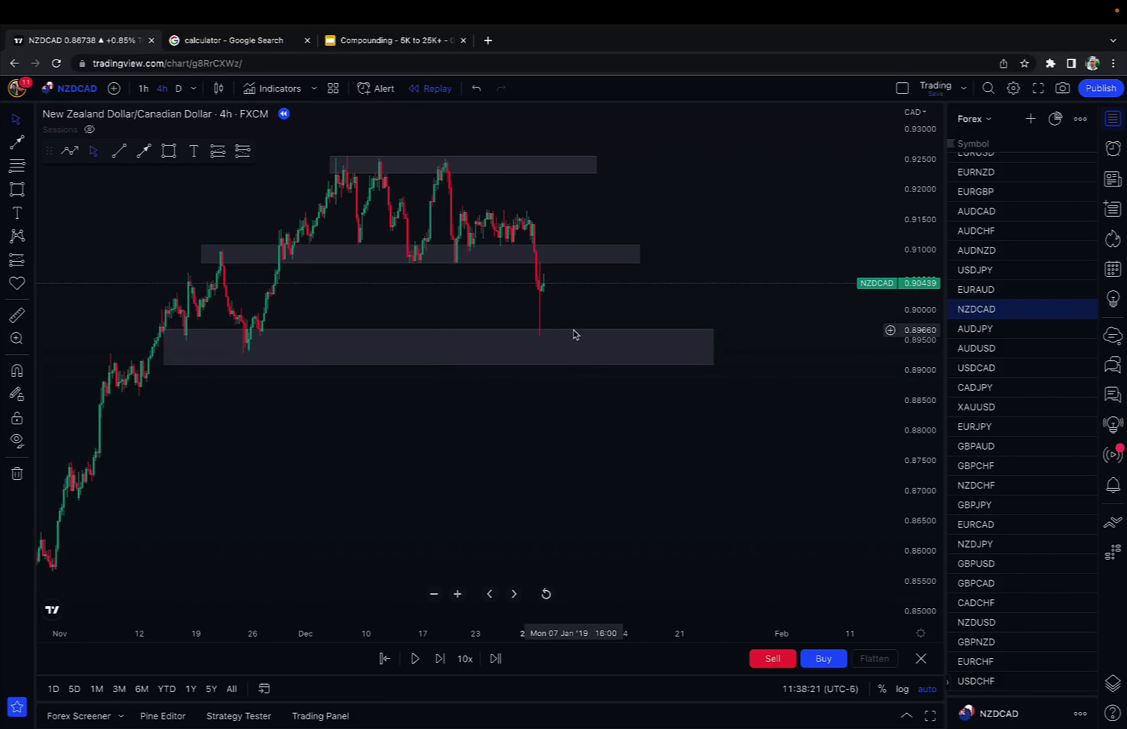
{"action": "left_click_drag", "start_coordinate": [574, 334], "coordinate": [573, 326]}
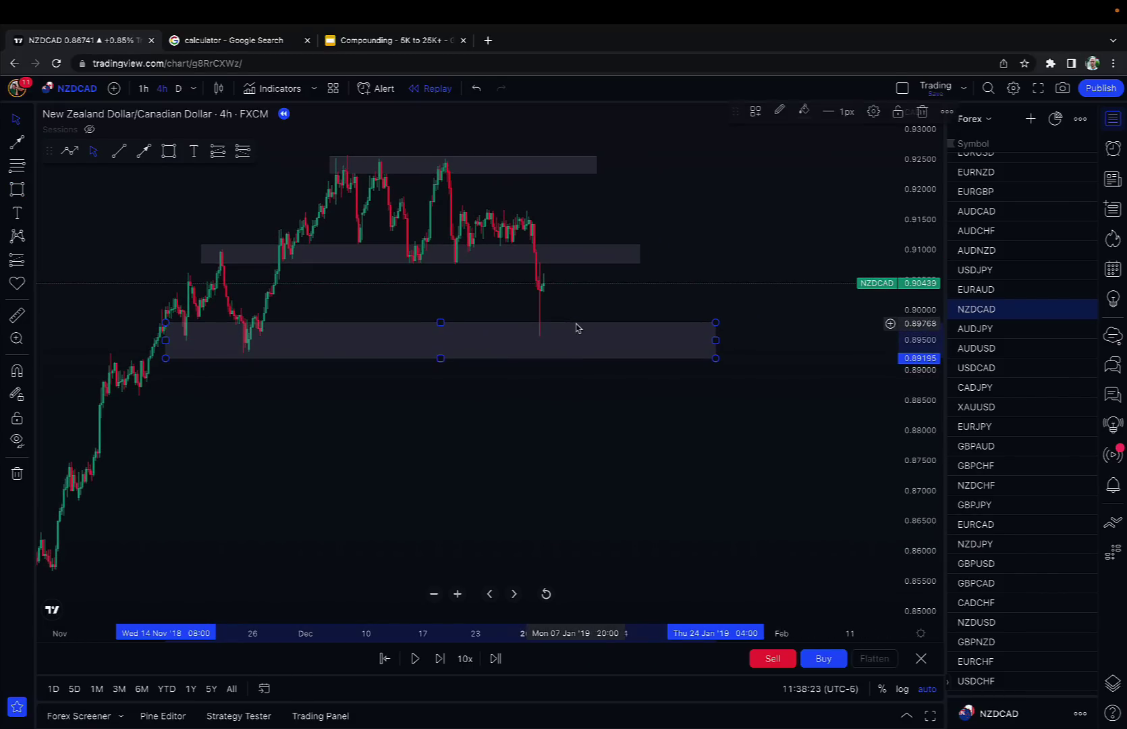
{"action": "left_click", "coordinate": [530, 400]}
{"action": "scroll", "coordinate": [530, 400], "scroll_direction": "up", "scroll_amount": 2}
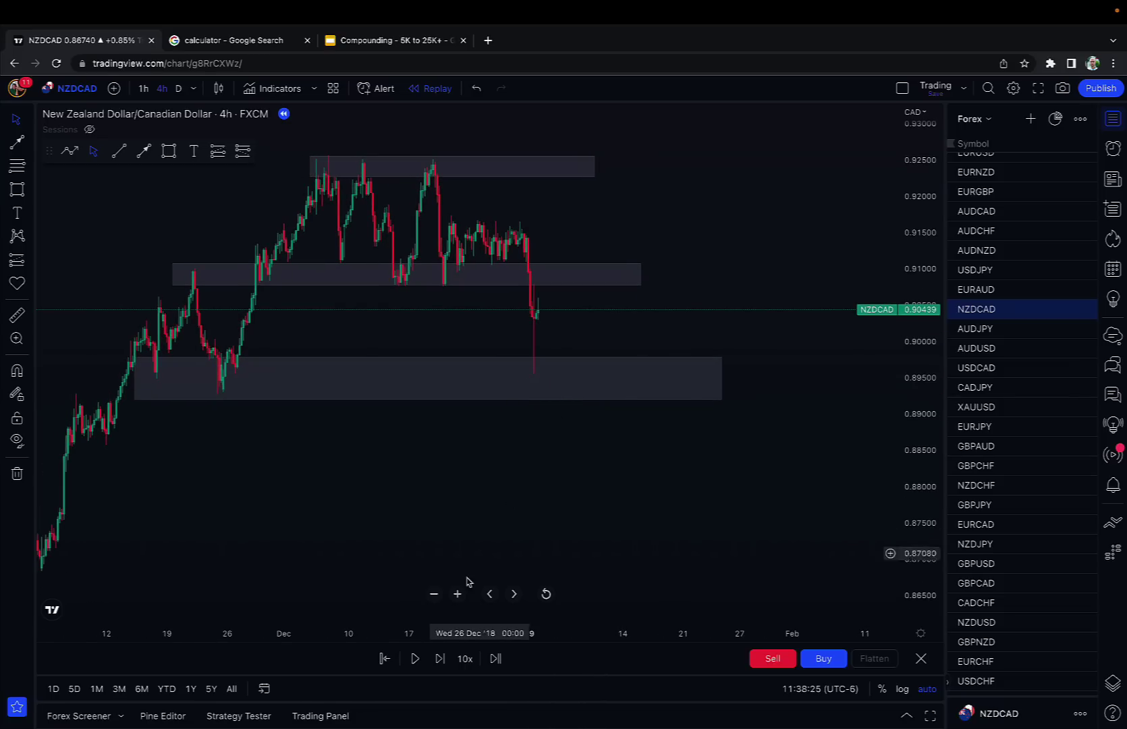
Advance the replay bar by bar until price trades down through the lowest zone to its lower edge.
{"action": "left_click", "coordinate": [439, 659]}
{"action": "left_click", "coordinate": [440, 659]}
{"action": "left_click", "coordinate": [440, 658]}
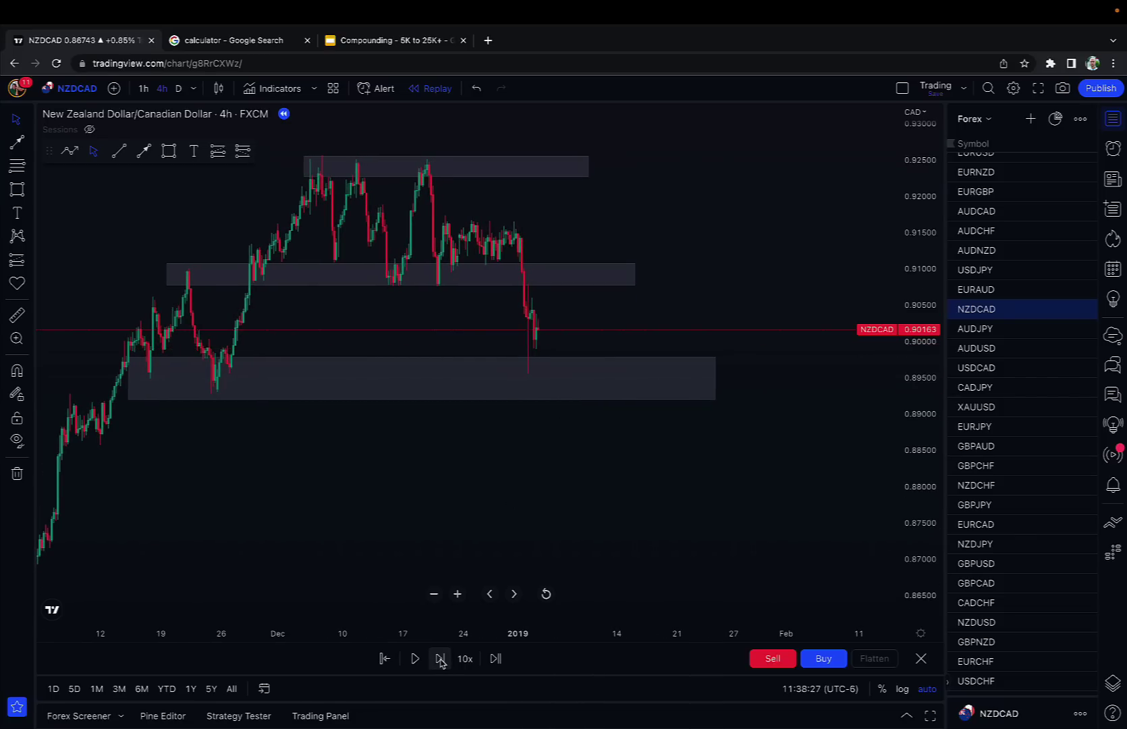
{"action": "left_click", "coordinate": [439, 658]}
{"action": "left_click", "coordinate": [439, 659]}
{"action": "left_click", "coordinate": [440, 658]}
{"action": "left_click", "coordinate": [439, 659]}
{"action": "left_click", "coordinate": [439, 658]}
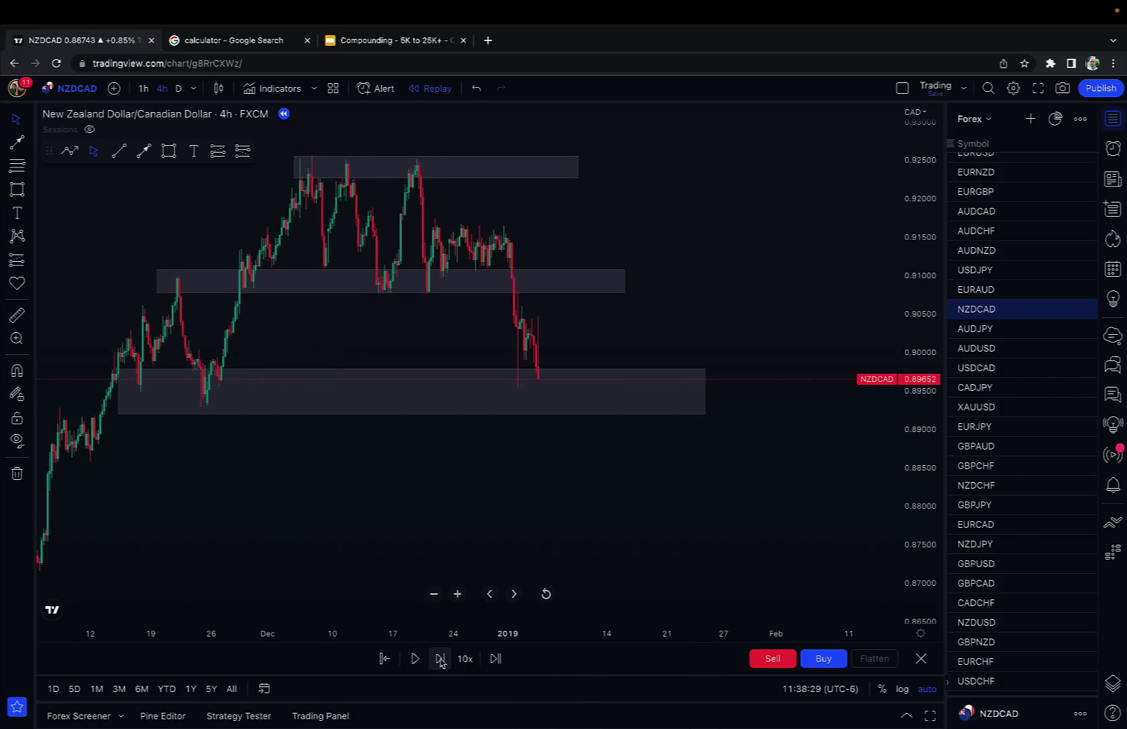
{"action": "left_click", "coordinate": [439, 659]}
{"action": "left_click", "coordinate": [439, 659]}
{"action": "left_click", "coordinate": [439, 658]}
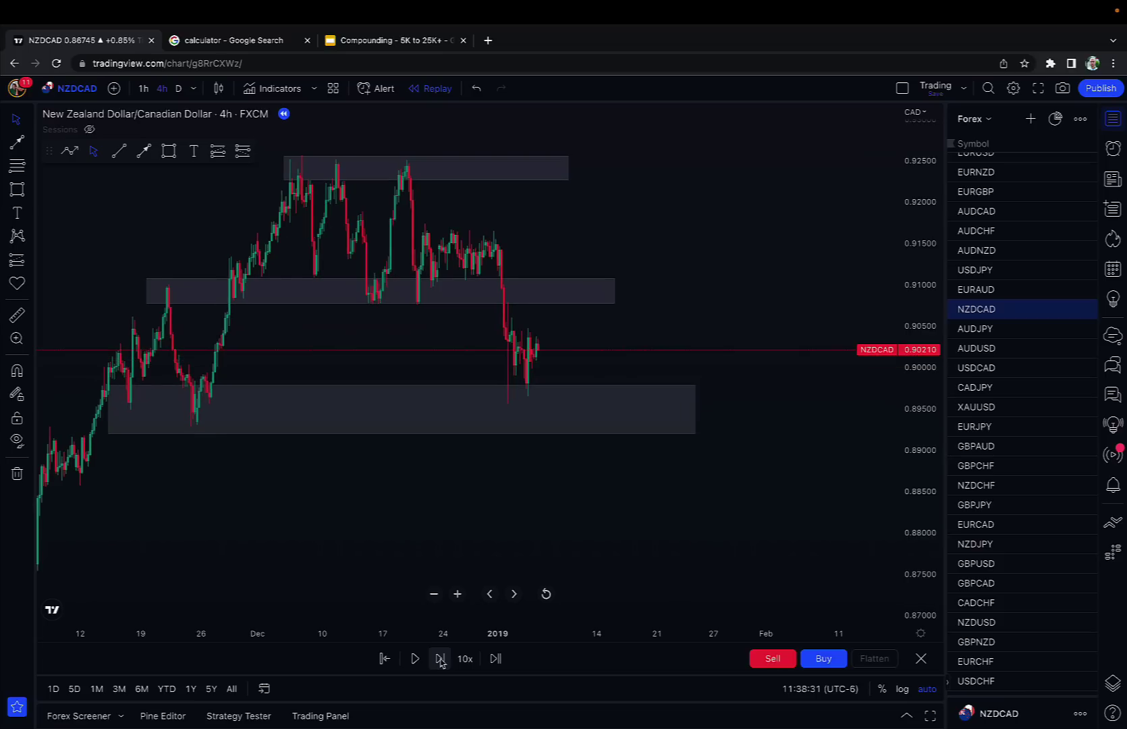
{"action": "left_click", "coordinate": [439, 659]}
{"action": "left_click", "coordinate": [439, 658]}
{"action": "left_click", "coordinate": [439, 658]}
{"action": "left_click", "coordinate": [439, 659]}
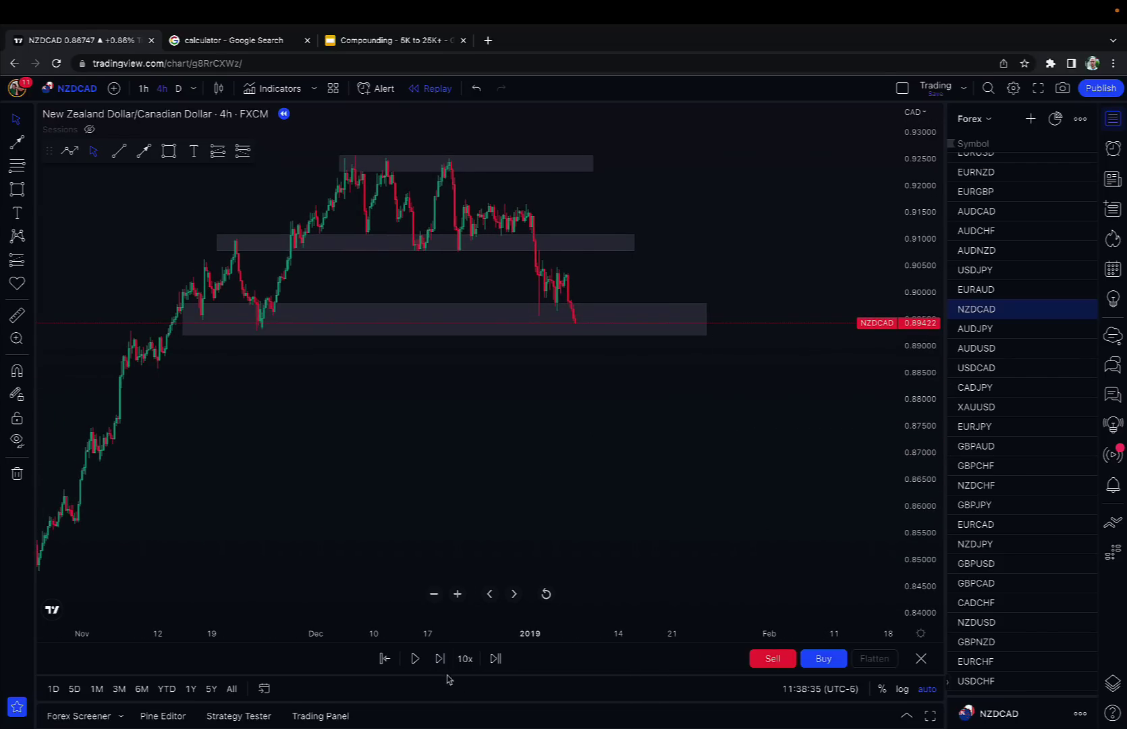
{"action": "left_click", "coordinate": [439, 658]}
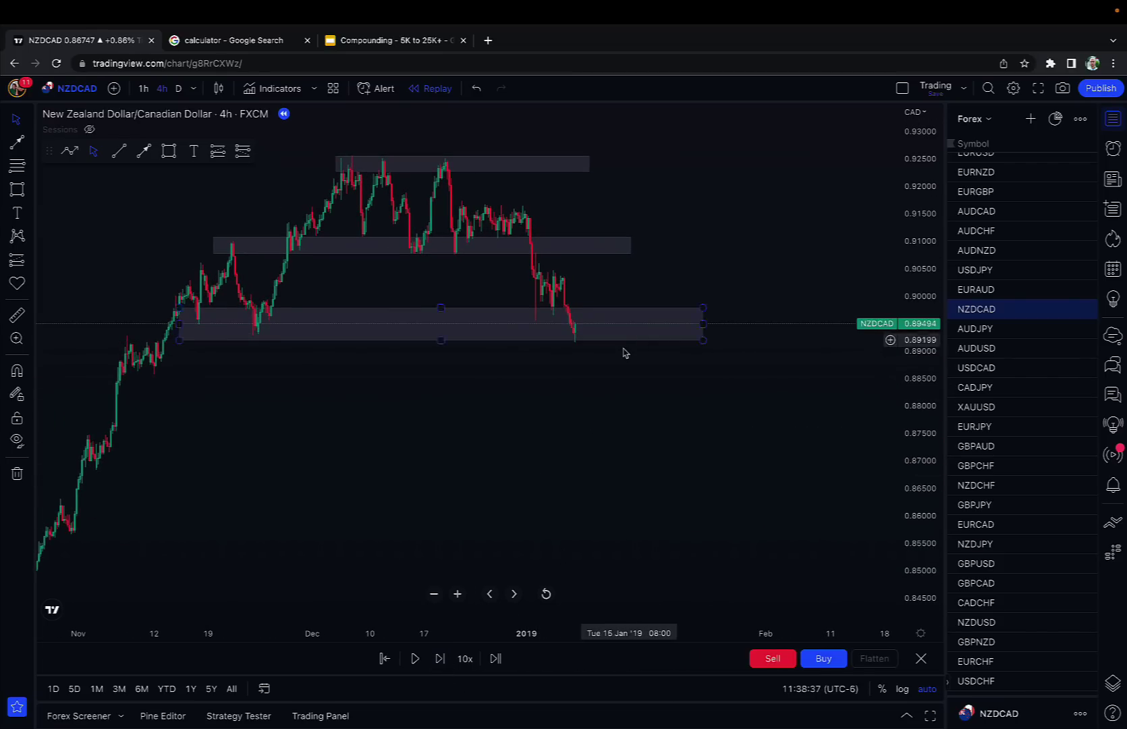
Resize the lowest zone to start in early November 2018 with its lower edge at 0.89003, and lower its upper edge slightly.
{"action": "left_click_drag", "start_coordinate": [581, 383], "coordinate": [558, 380]}
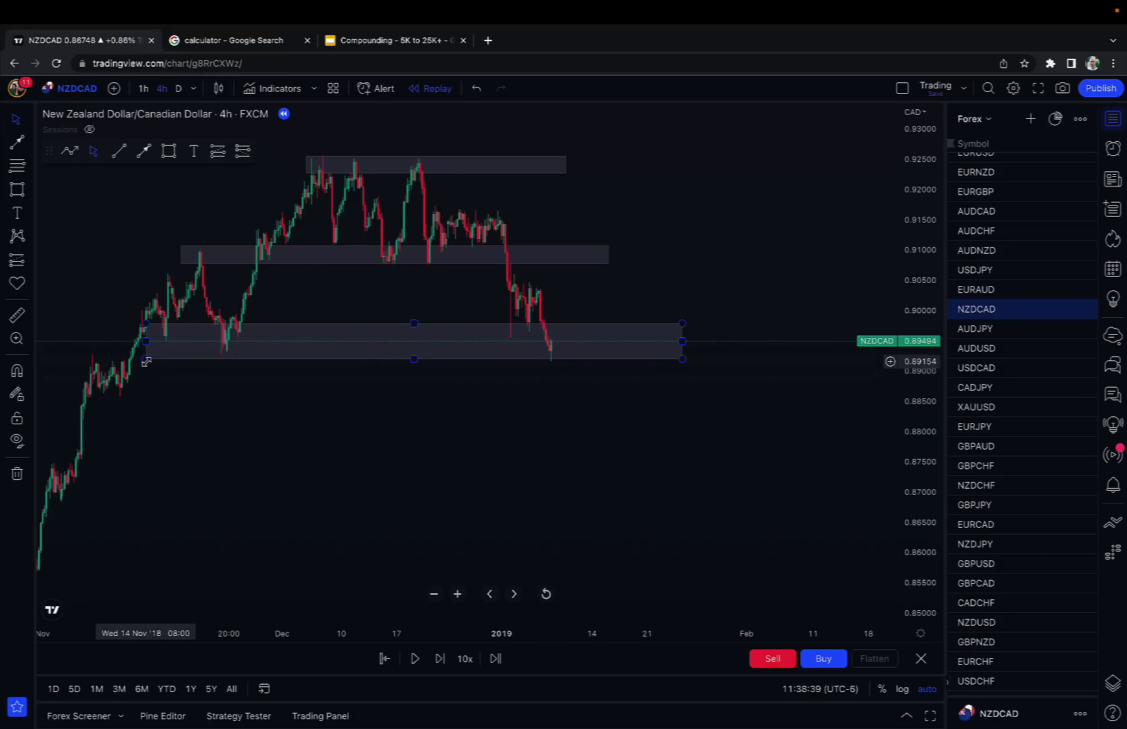
{"action": "left_click_drag", "start_coordinate": [146, 358], "coordinate": [76, 370]}
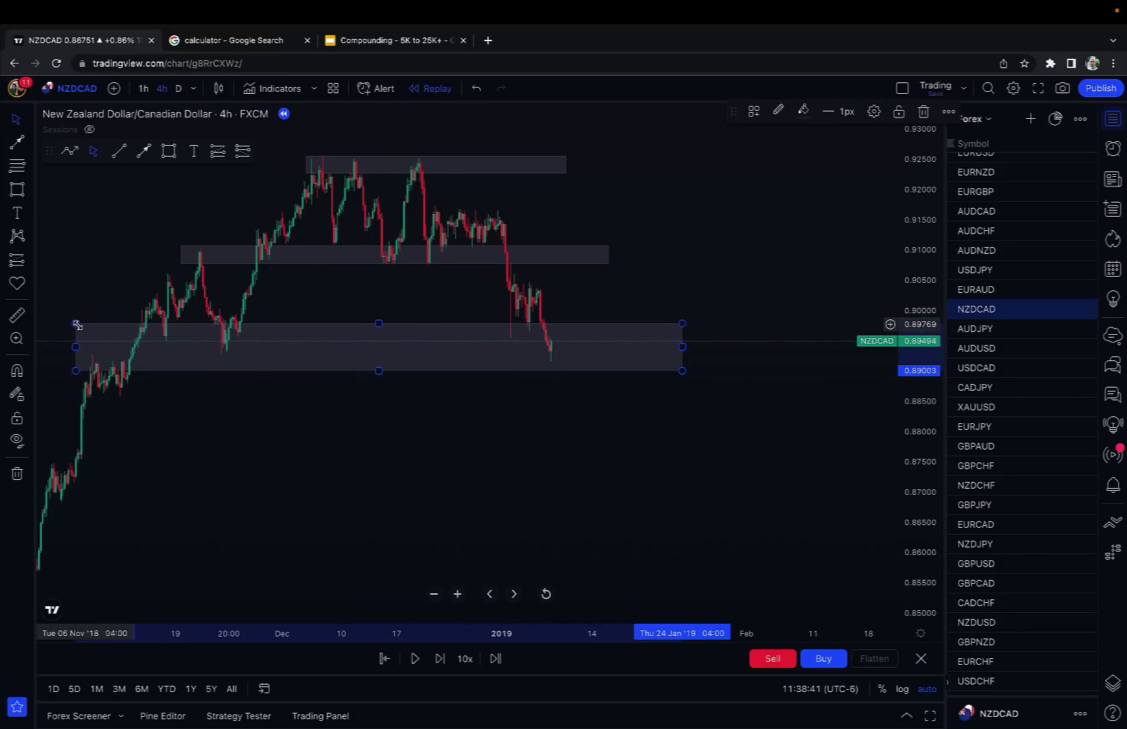
{"action": "left_click_drag", "start_coordinate": [78, 326], "coordinate": [82, 331]}
{"action": "scroll", "coordinate": [518, 430], "scroll_direction": "down", "scroll_amount": 1}
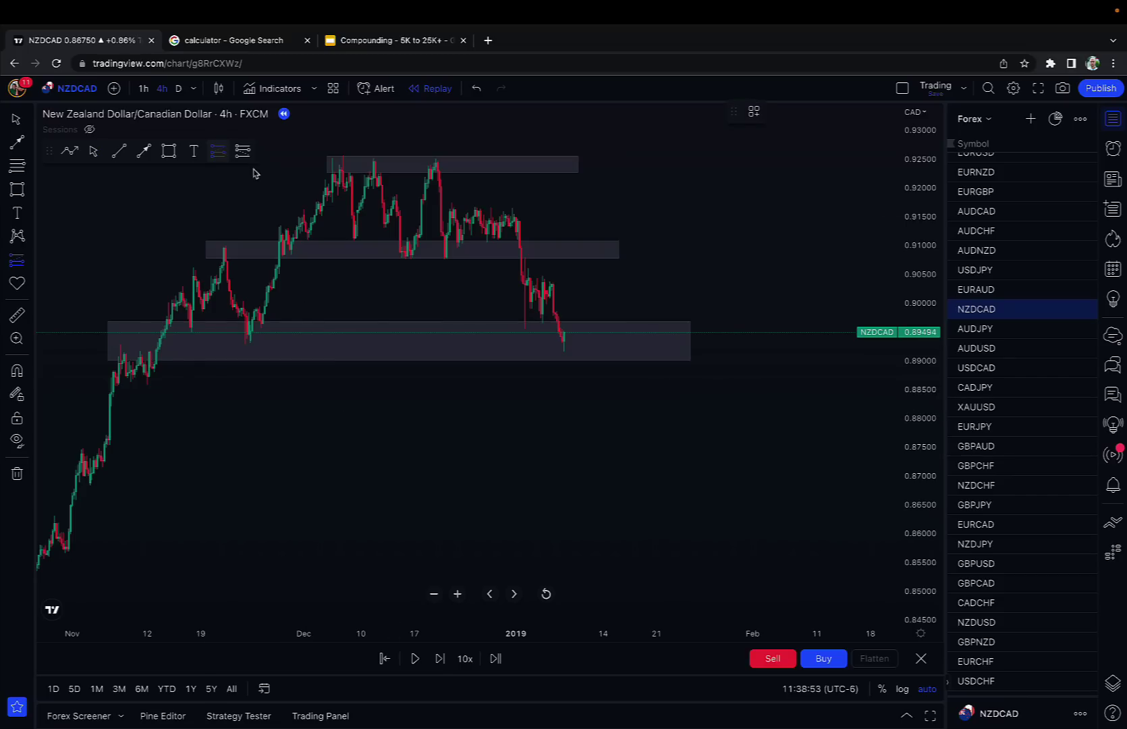
Place a 1:1 long position at the lowest zone with entry at 0.89482, stop at 0.88180 and target at 0.90785.
{"action": "left_click", "coordinate": [564, 332]}
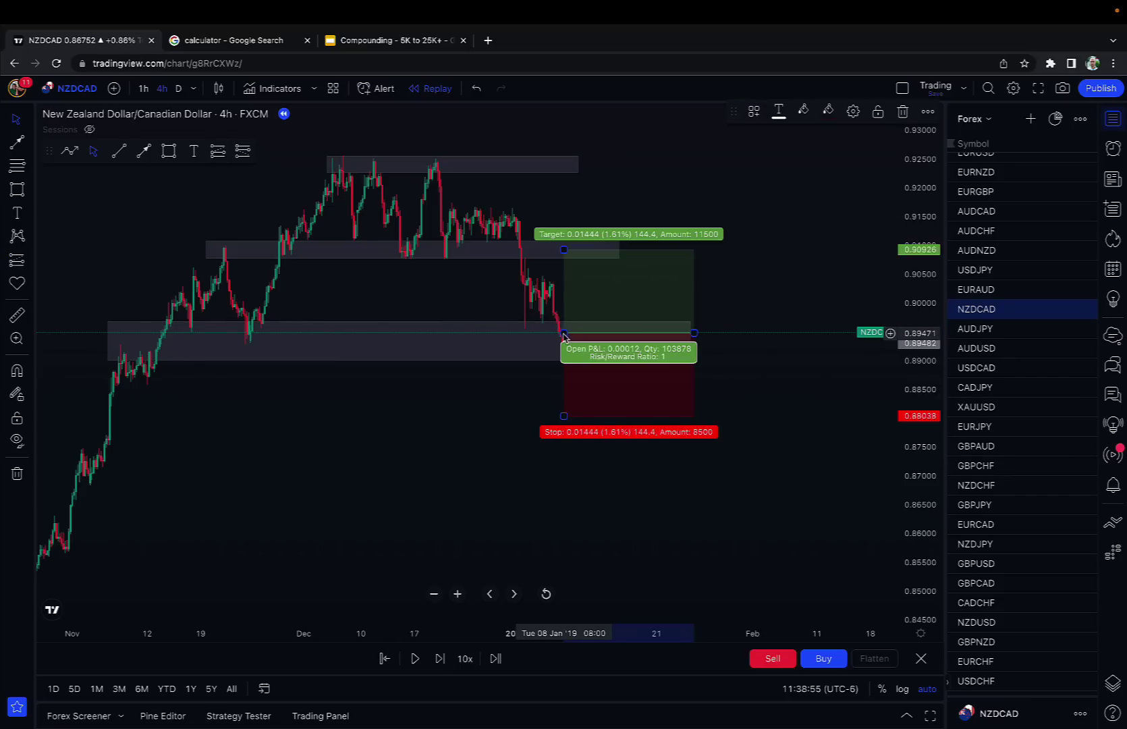
{"action": "left_click_drag", "start_coordinate": [566, 418], "coordinate": [565, 409]}
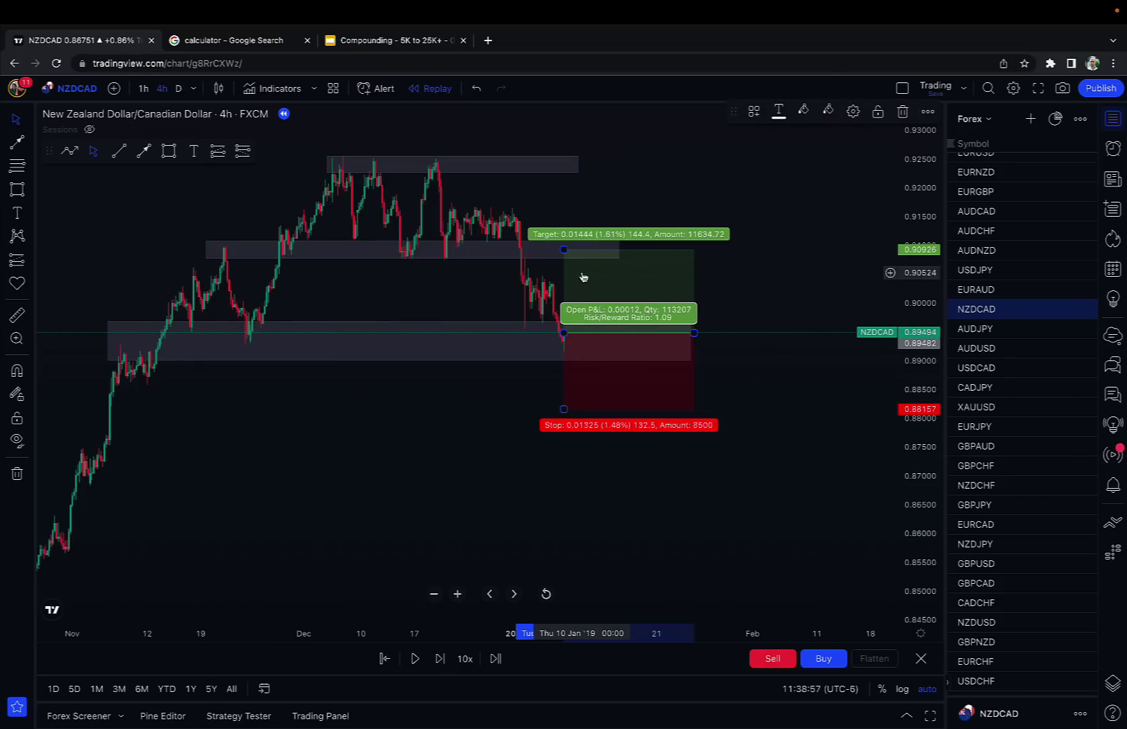
{"action": "left_click_drag", "start_coordinate": [564, 251], "coordinate": [563, 257]}
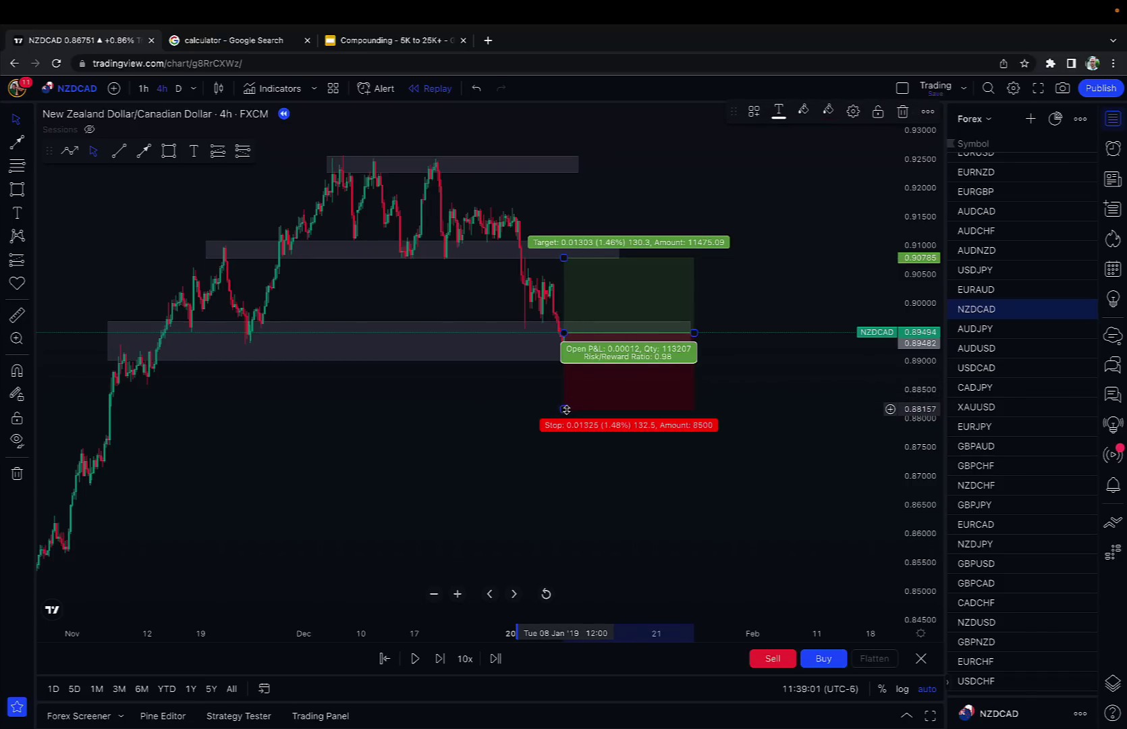
{"action": "left_click_drag", "start_coordinate": [566, 409], "coordinate": [564, 406]}
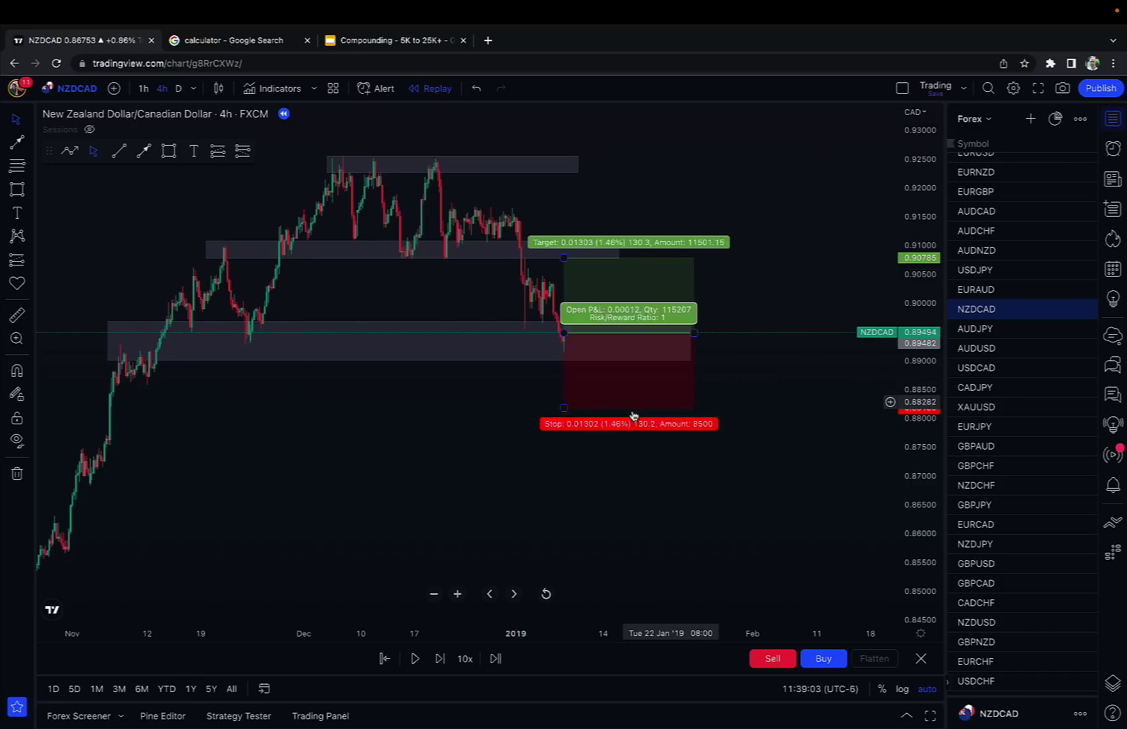
Advance the replay bar by bar from the long entry until price climbs close to the target below the middle zone.
{"action": "scroll", "coordinate": [659, 350], "scroll_direction": "up", "scroll_amount": 1}
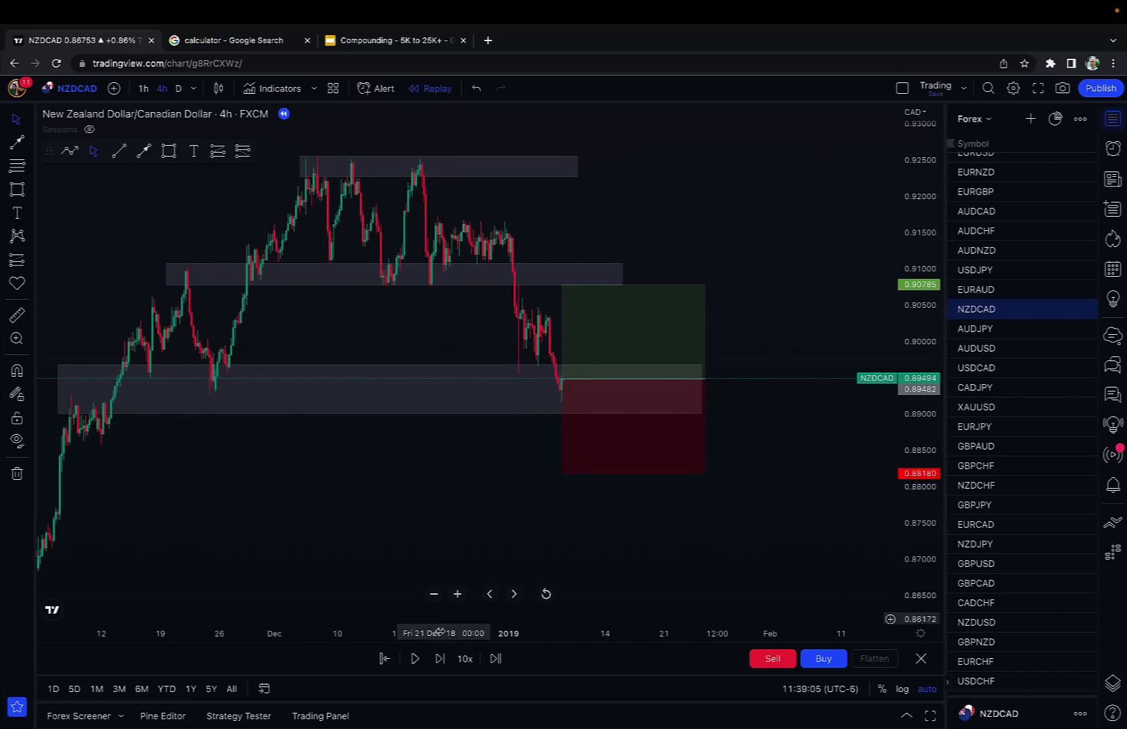
{"action": "left_click", "coordinate": [440, 659]}
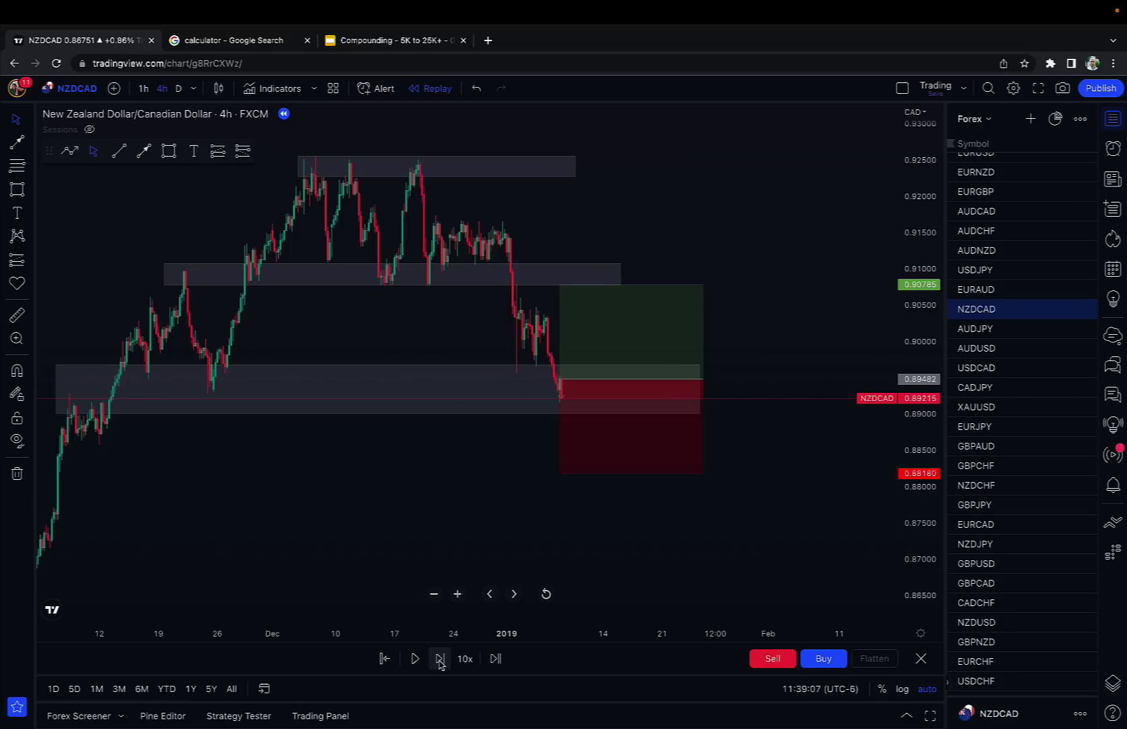
{"action": "left_click", "coordinate": [440, 659]}
{"action": "left_click", "coordinate": [440, 659]}
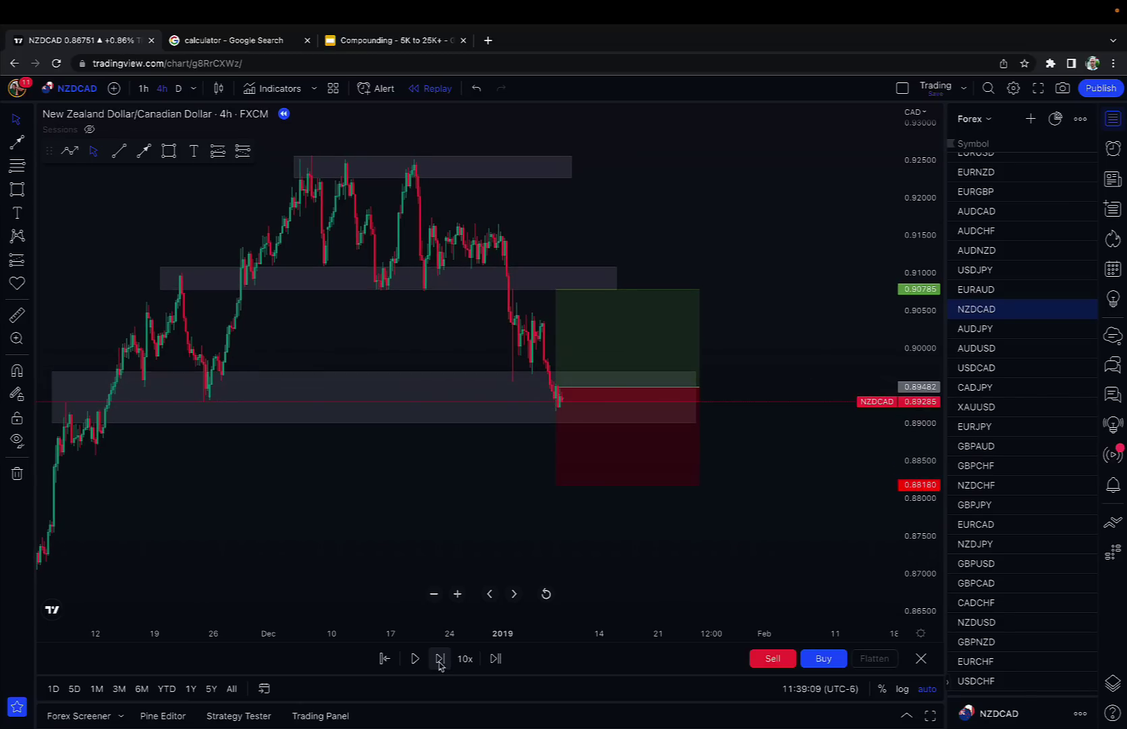
{"action": "left_click", "coordinate": [440, 659]}
{"action": "left_click", "coordinate": [440, 659]}
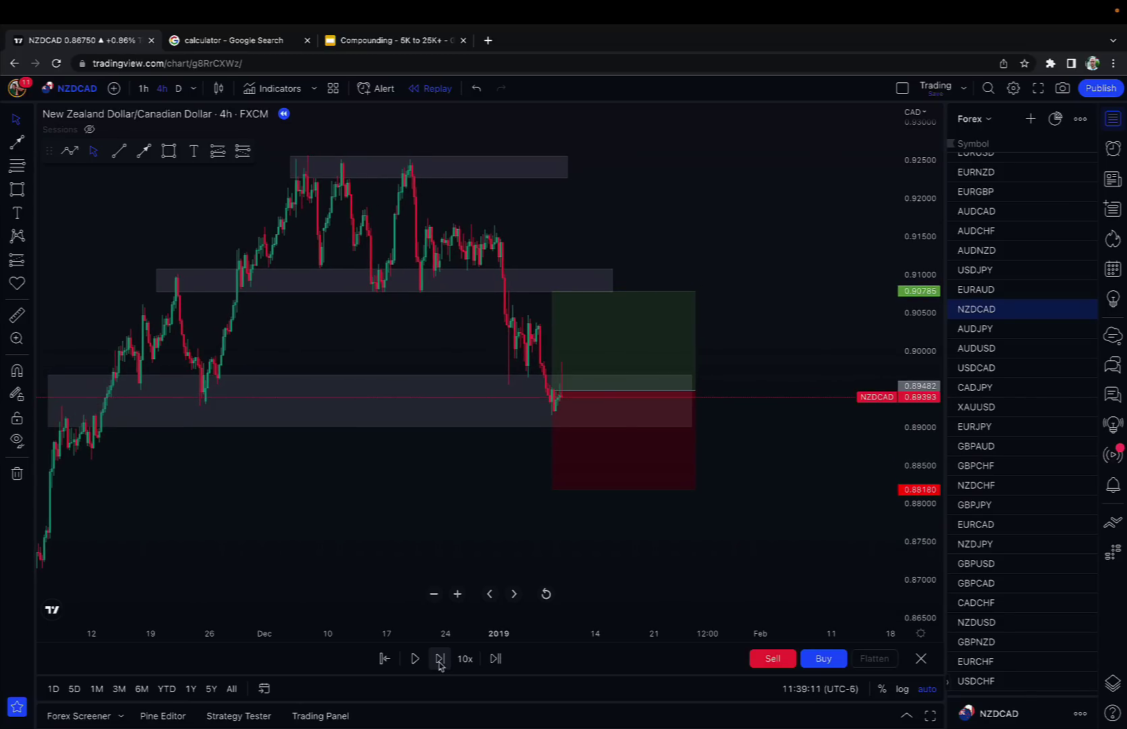
{"action": "left_click", "coordinate": [440, 659]}
{"action": "left_click", "coordinate": [439, 659]}
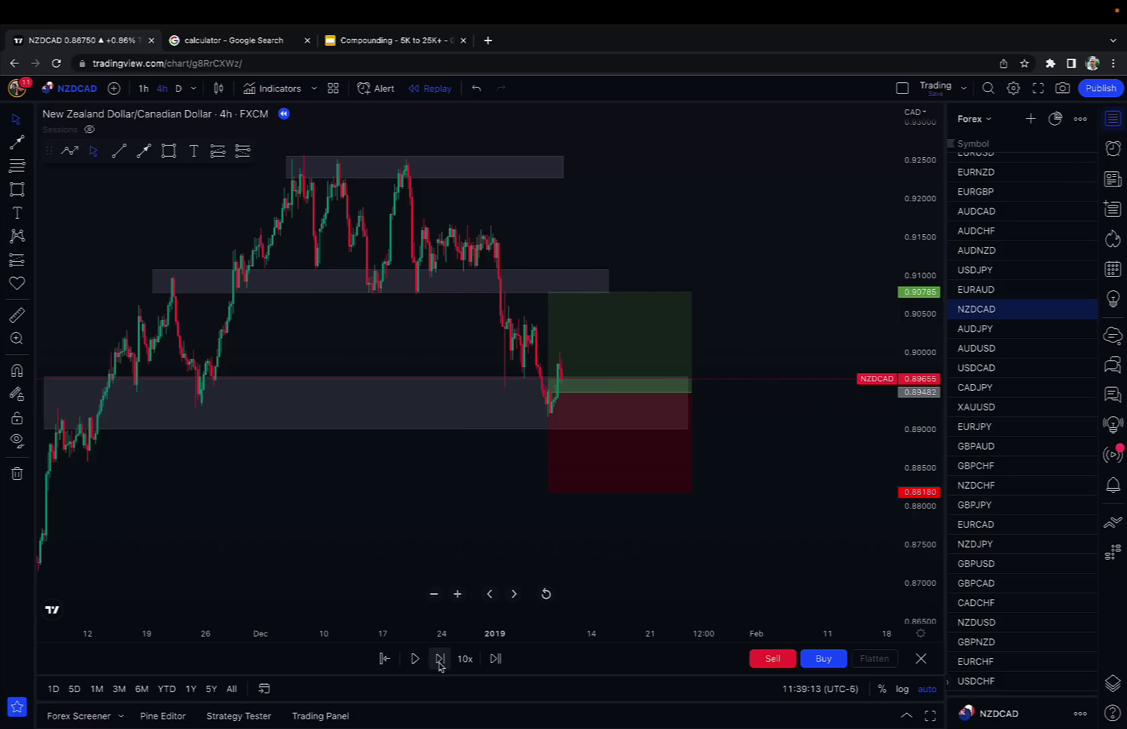
{"action": "left_click", "coordinate": [440, 660]}
{"action": "left_click", "coordinate": [440, 659]}
{"action": "left_click", "coordinate": [440, 659]}
{"action": "left_click", "coordinate": [440, 659]}
{"action": "left_click", "coordinate": [440, 659]}
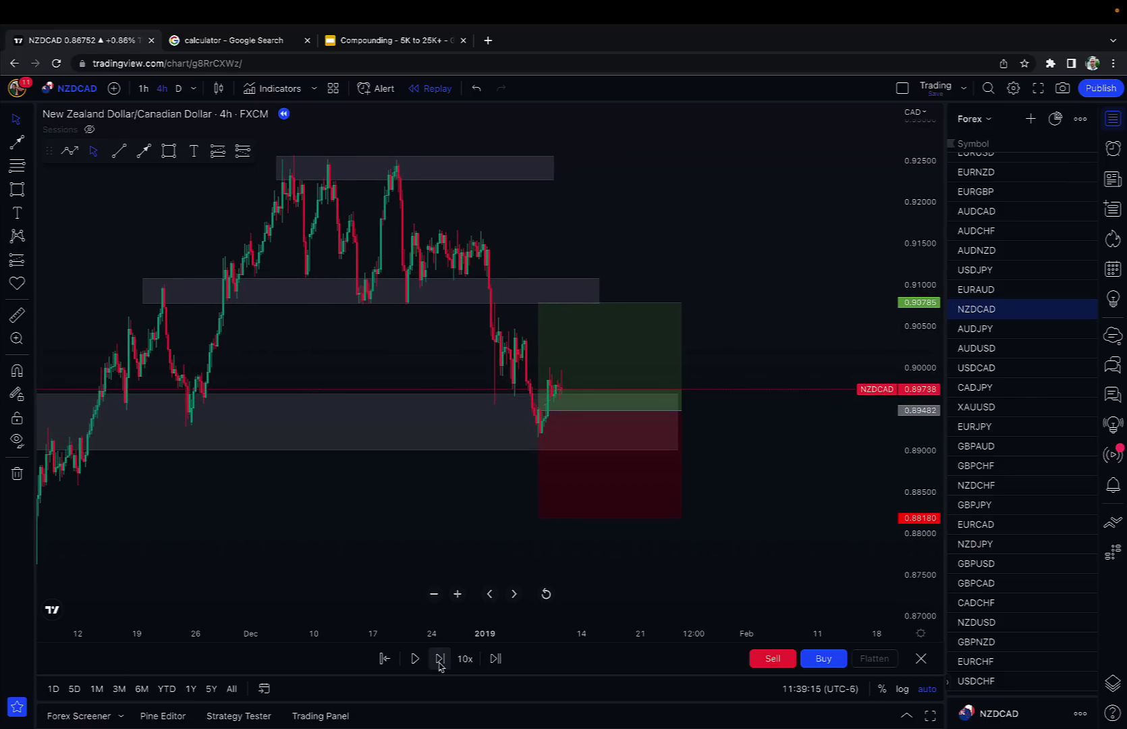
{"action": "left_click", "coordinate": [440, 659]}
{"action": "left_click", "coordinate": [440, 659]}
{"action": "left_click", "coordinate": [440, 659]}
{"action": "left_click", "coordinate": [440, 660]}
{"action": "left_click", "coordinate": [440, 659]}
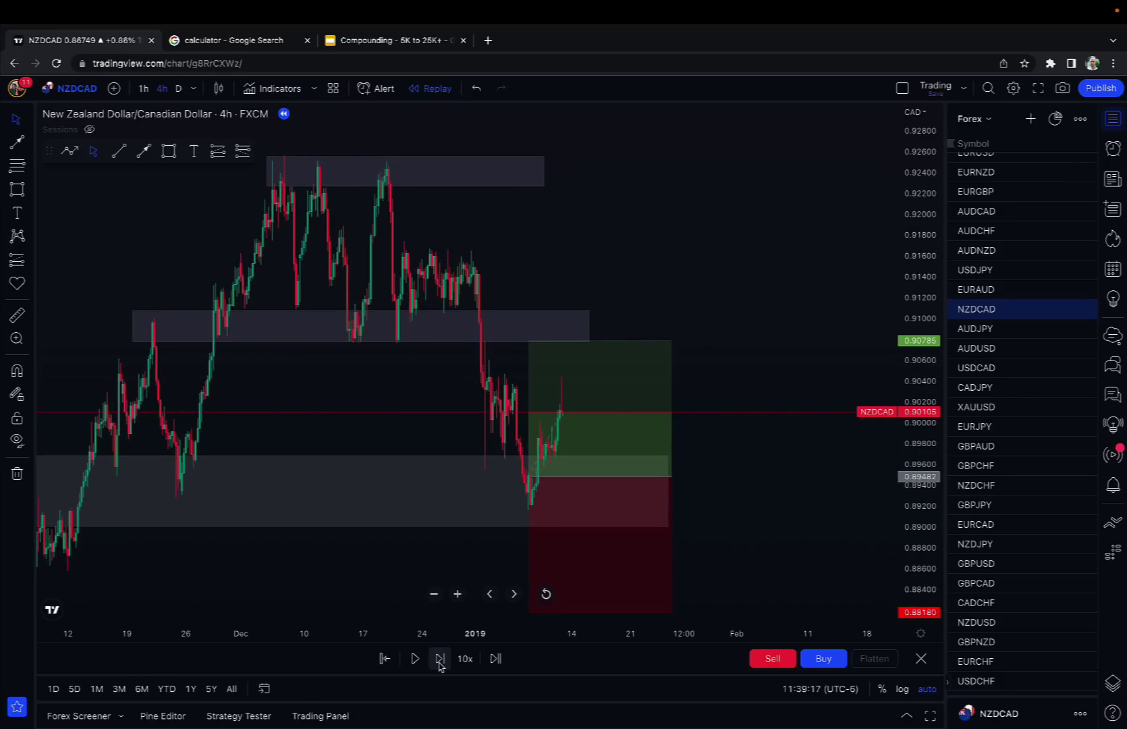
{"action": "left_click", "coordinate": [440, 659]}
{"action": "left_click", "coordinate": [440, 659]}
{"action": "left_click", "coordinate": [440, 659]}
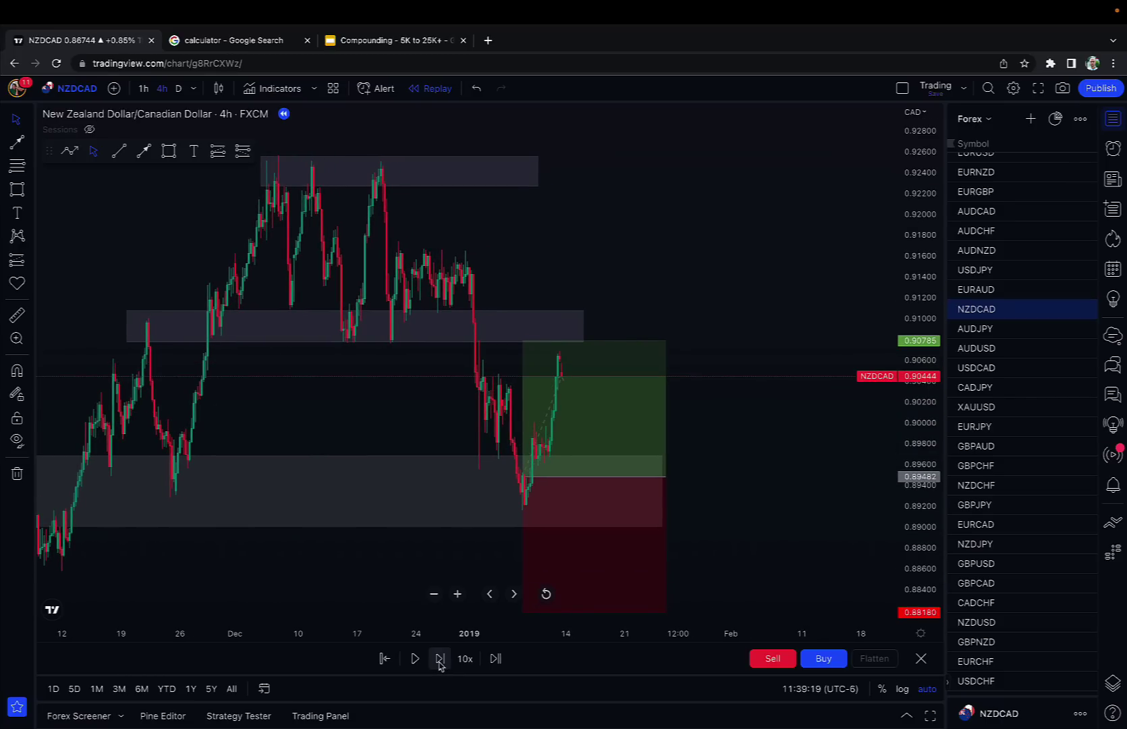
{"action": "left_click", "coordinate": [570, 468]}
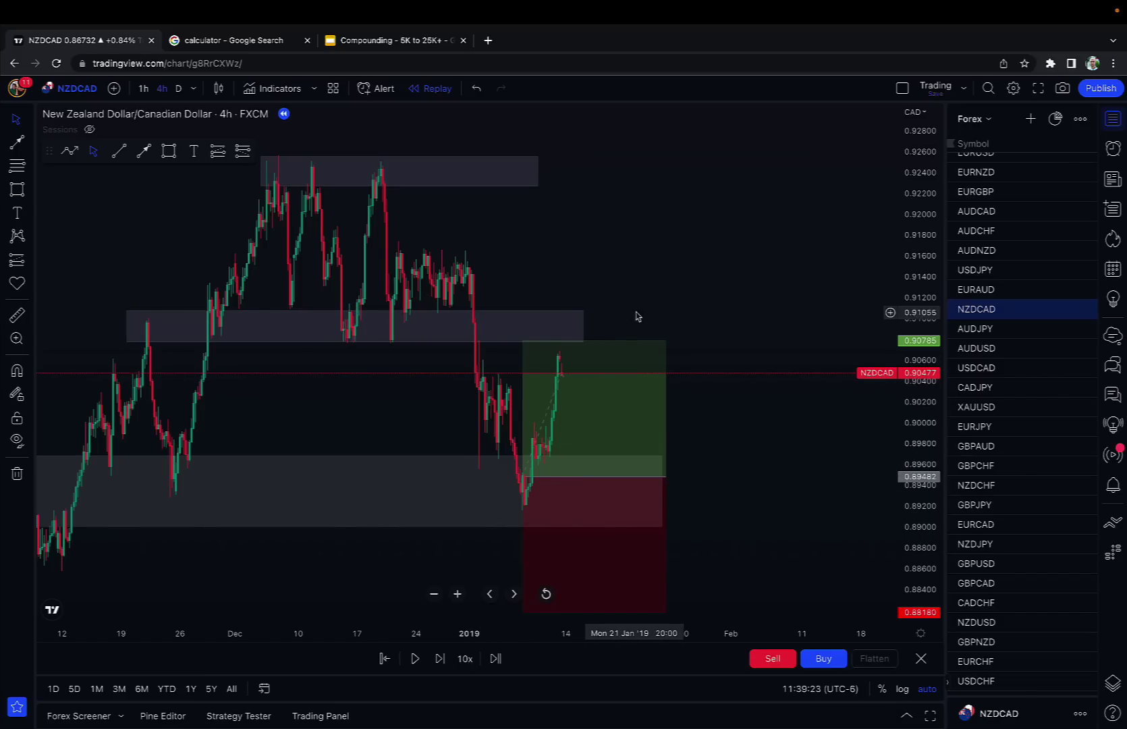
{"action": "left_click", "coordinate": [440, 659]}
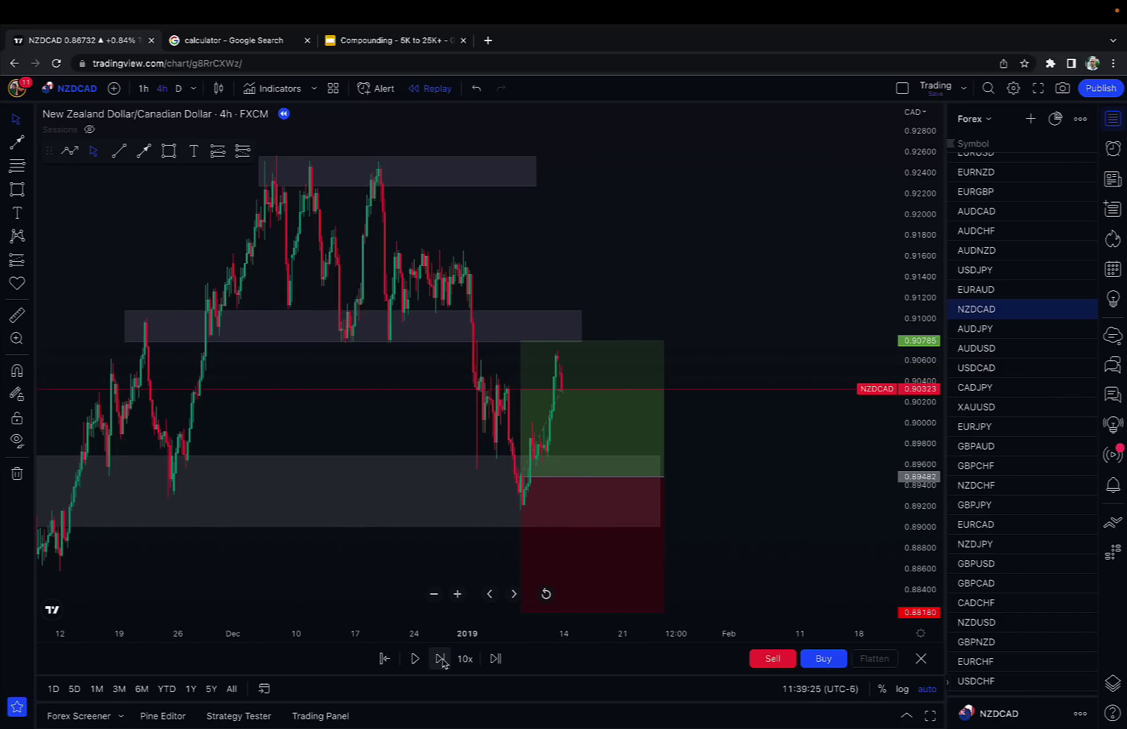
{"action": "left_click", "coordinate": [441, 660]}
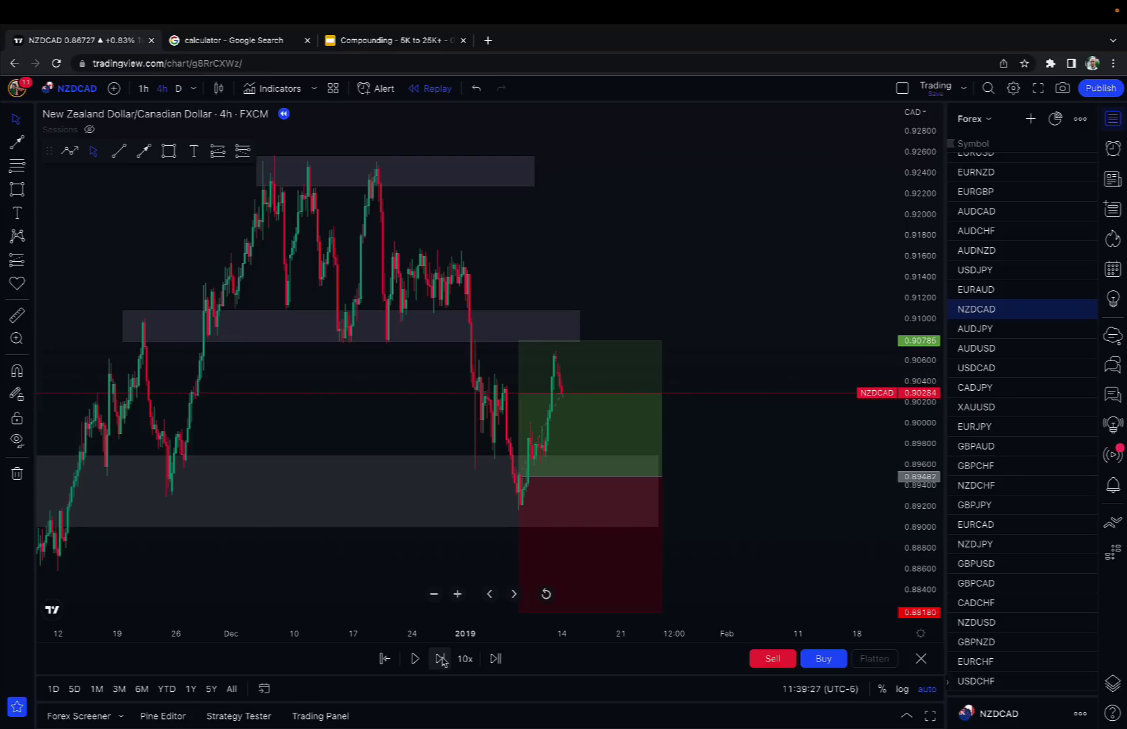
{"action": "left_click", "coordinate": [440, 659]}
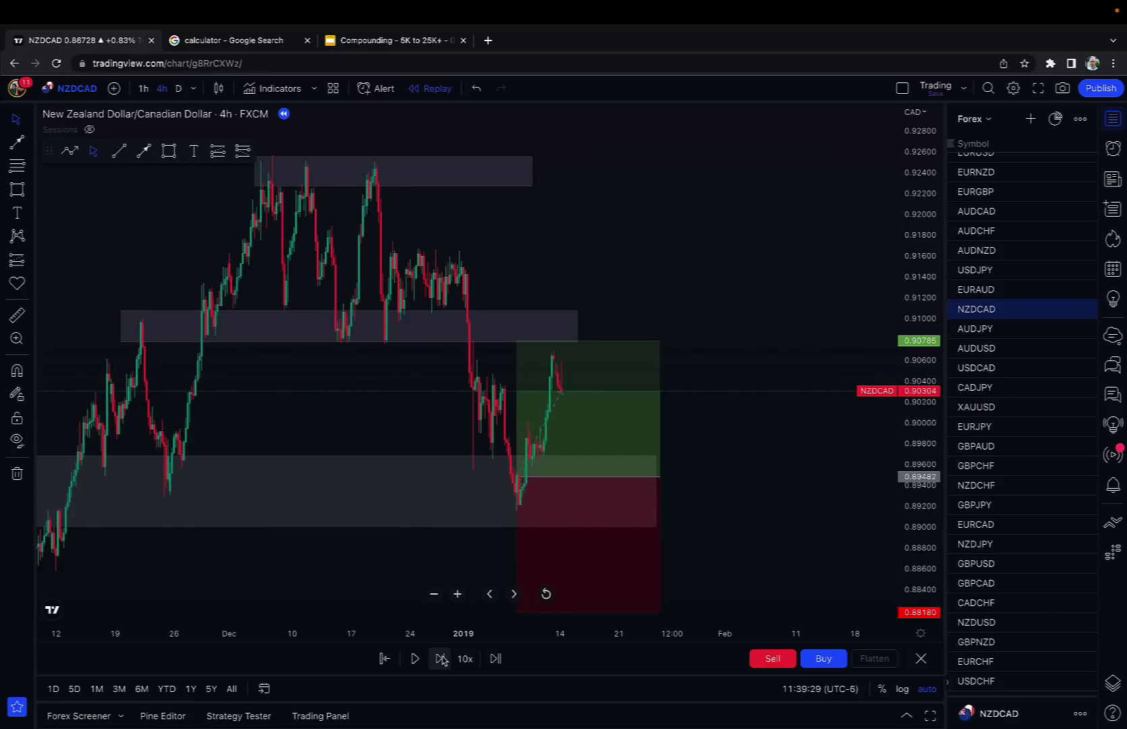
{"action": "left_click", "coordinate": [441, 659]}
{"action": "left_click", "coordinate": [441, 660]}
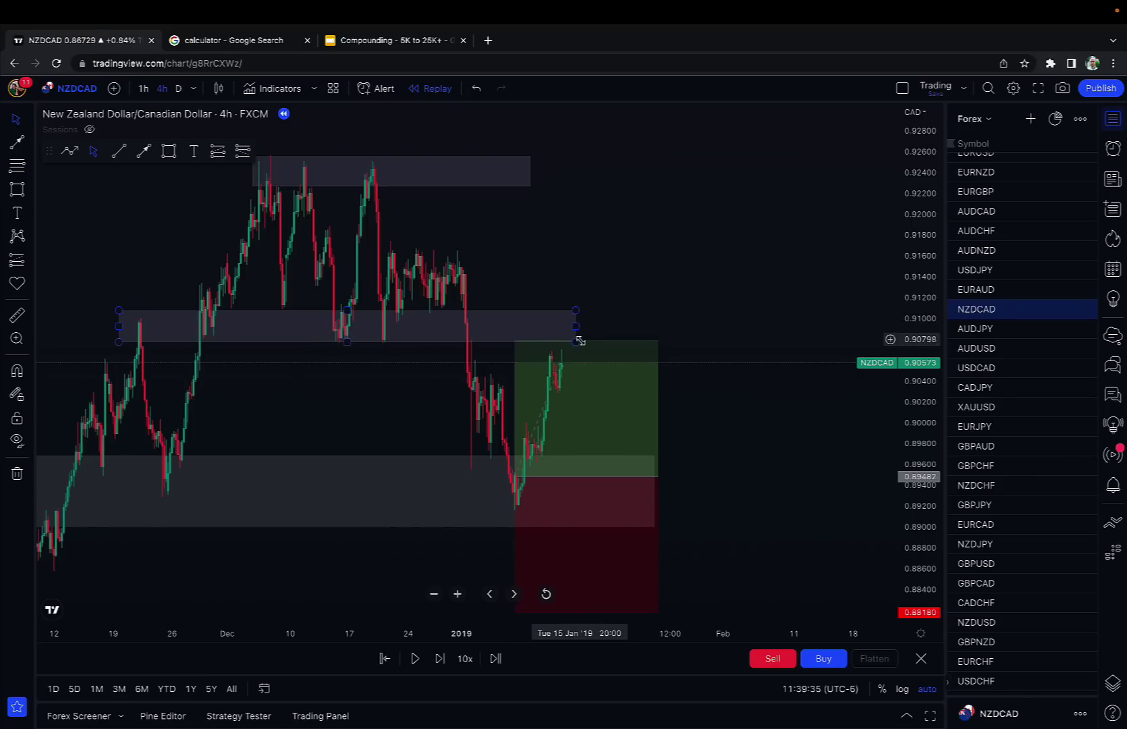
Extend the middle zone to late January 2019, shift its edges slightly down over the long target, and deselect it.
{"action": "left_click_drag", "start_coordinate": [577, 340], "coordinate": [682, 317]}
{"action": "left_click", "coordinate": [715, 315]}
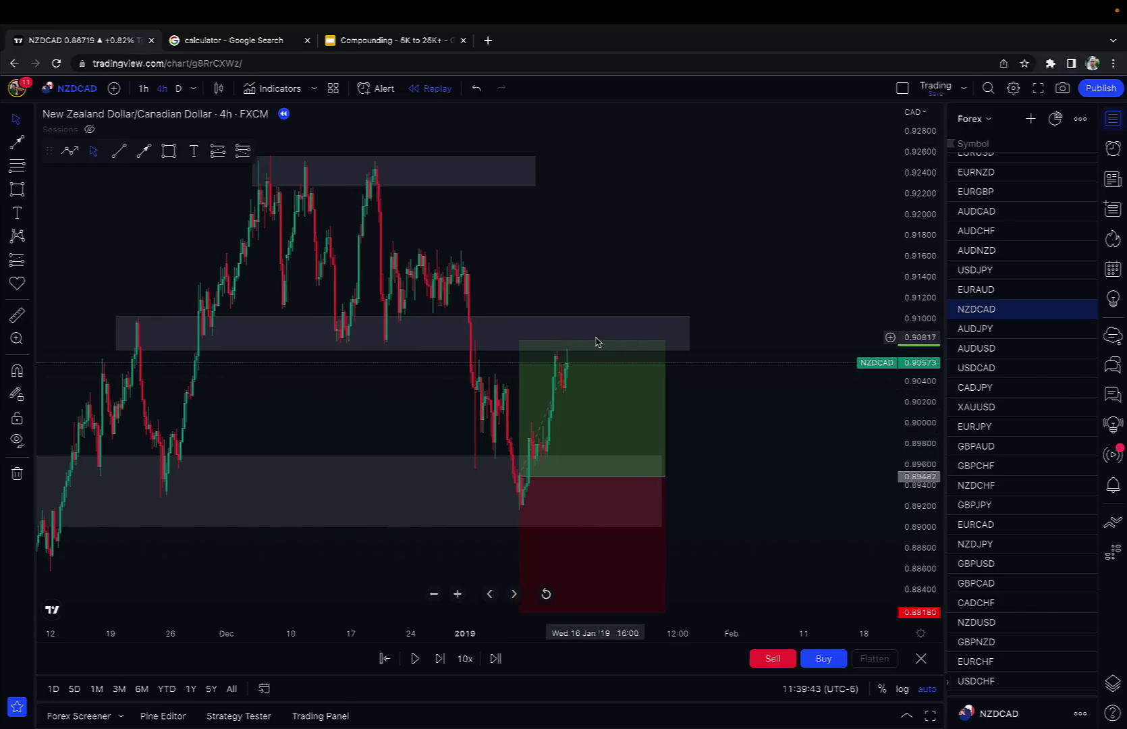
Inspect the long position's target and risk/reward labels, then deselect it.
{"action": "left_click", "coordinate": [568, 369]}
{"action": "left_click", "coordinate": [710, 452]}
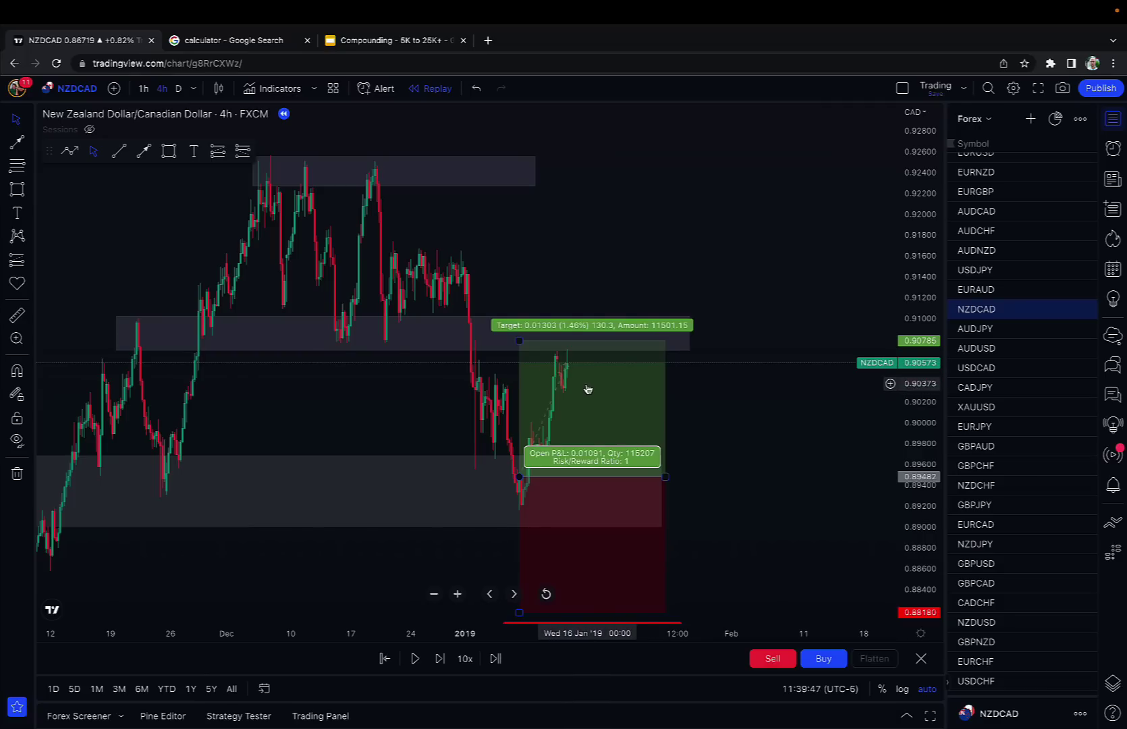
{"action": "left_click", "coordinate": [629, 398]}
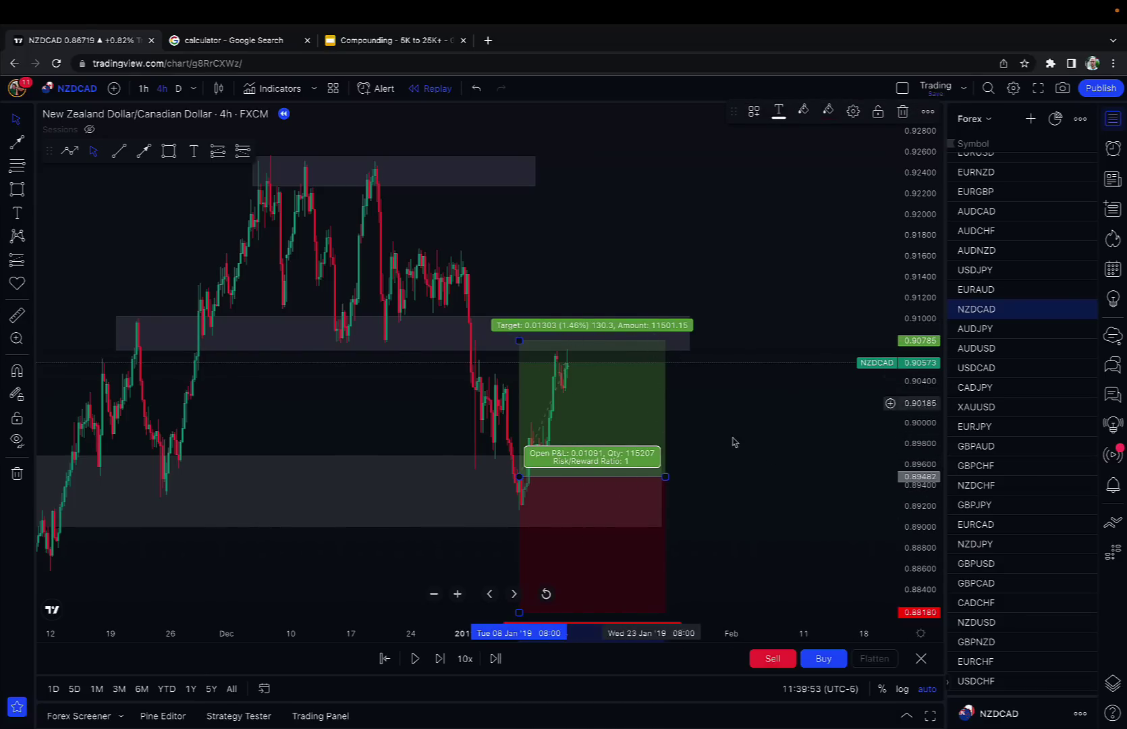
{"action": "left_click", "coordinate": [702, 422]}
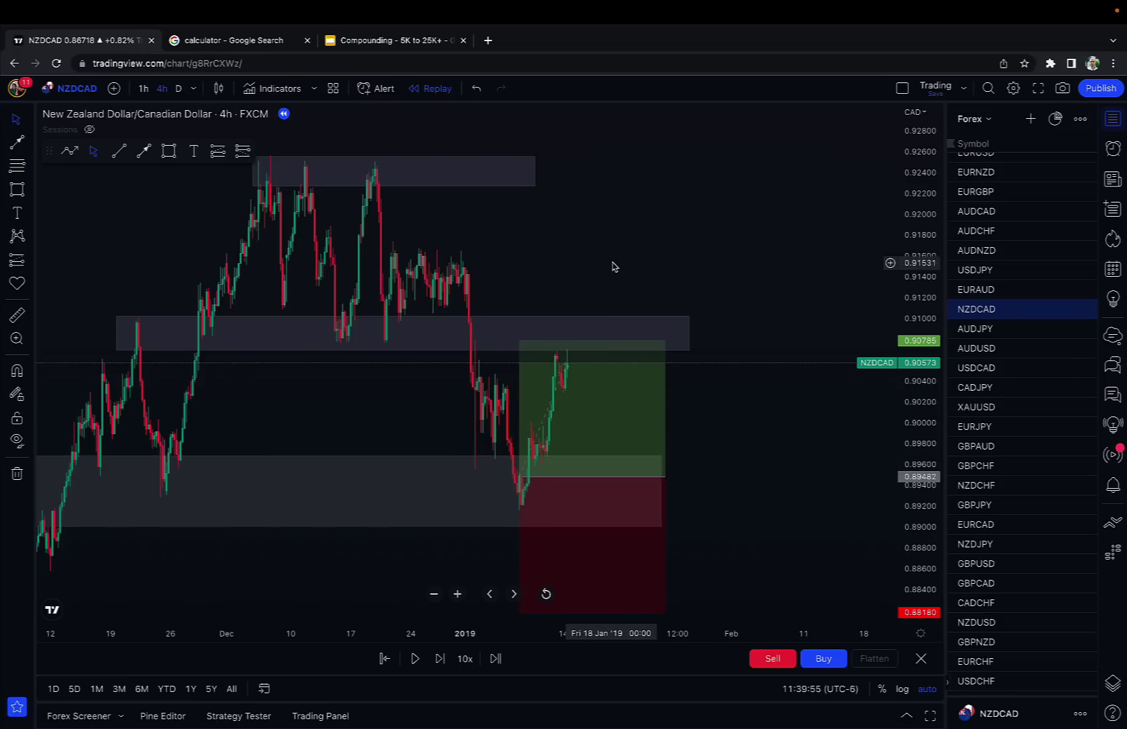
Switch to the Google calculator and multiply the previous result of 5695.3125 by 1.4.
{"action": "left_click", "coordinate": [268, 44]}
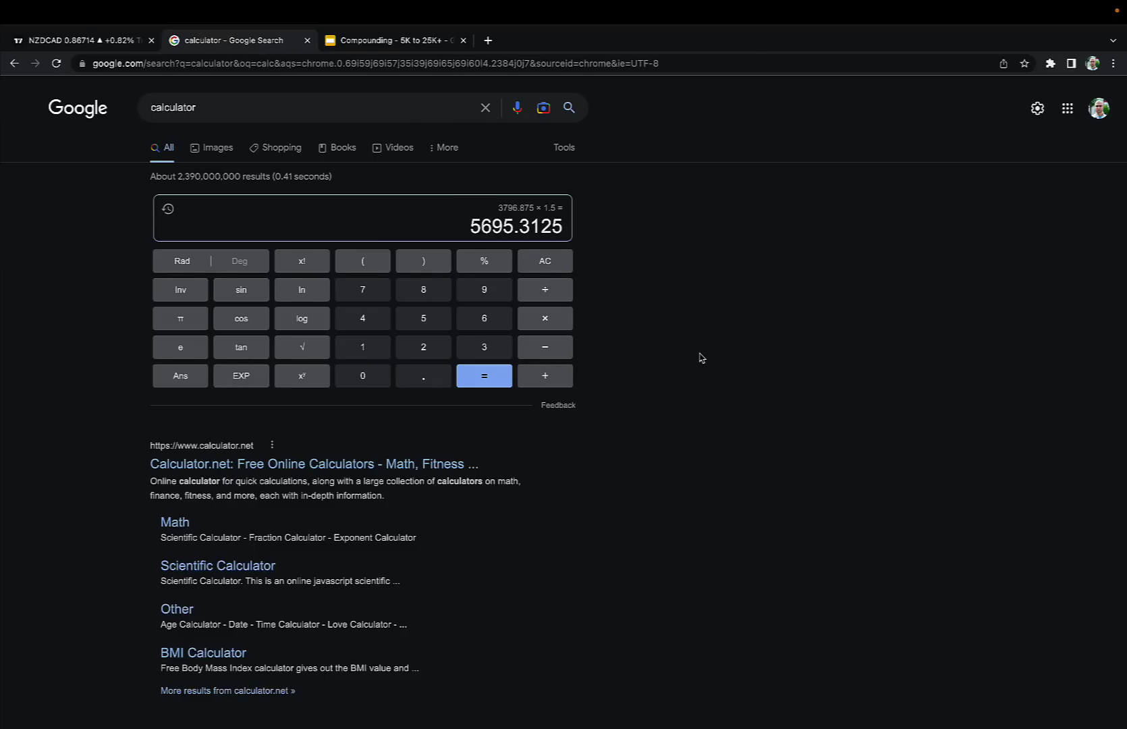
{"action": "left_click", "coordinate": [137, 42]}
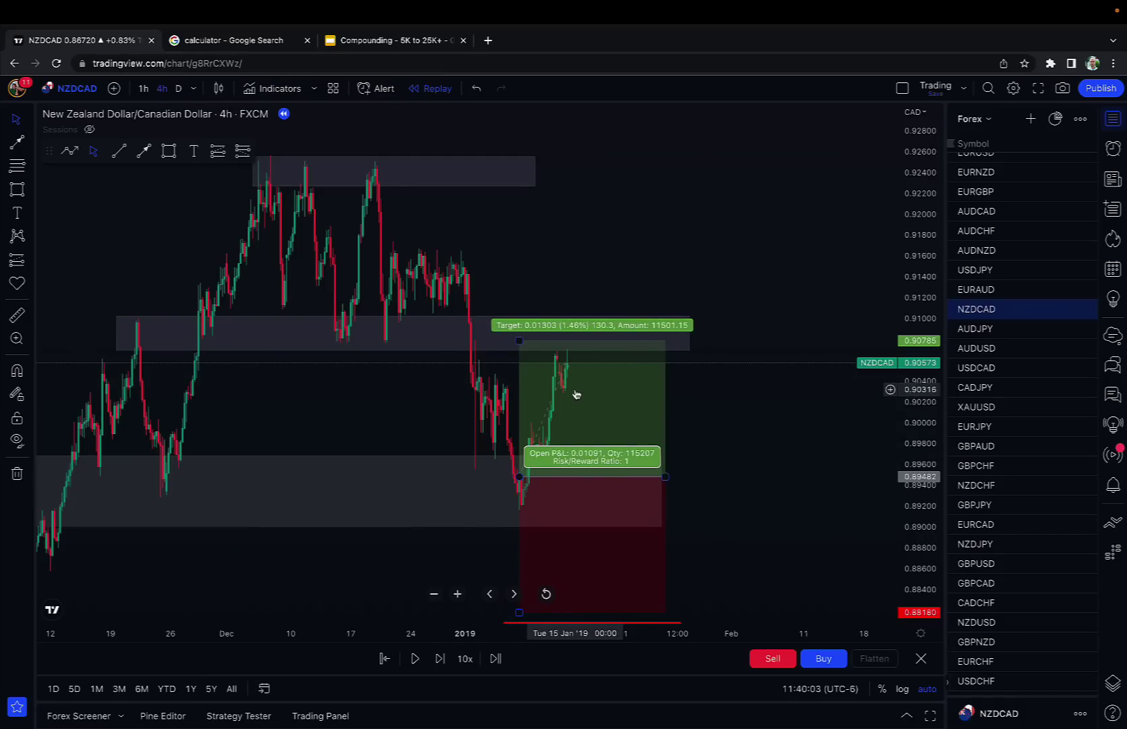
{"action": "left_click", "coordinate": [278, 40]}
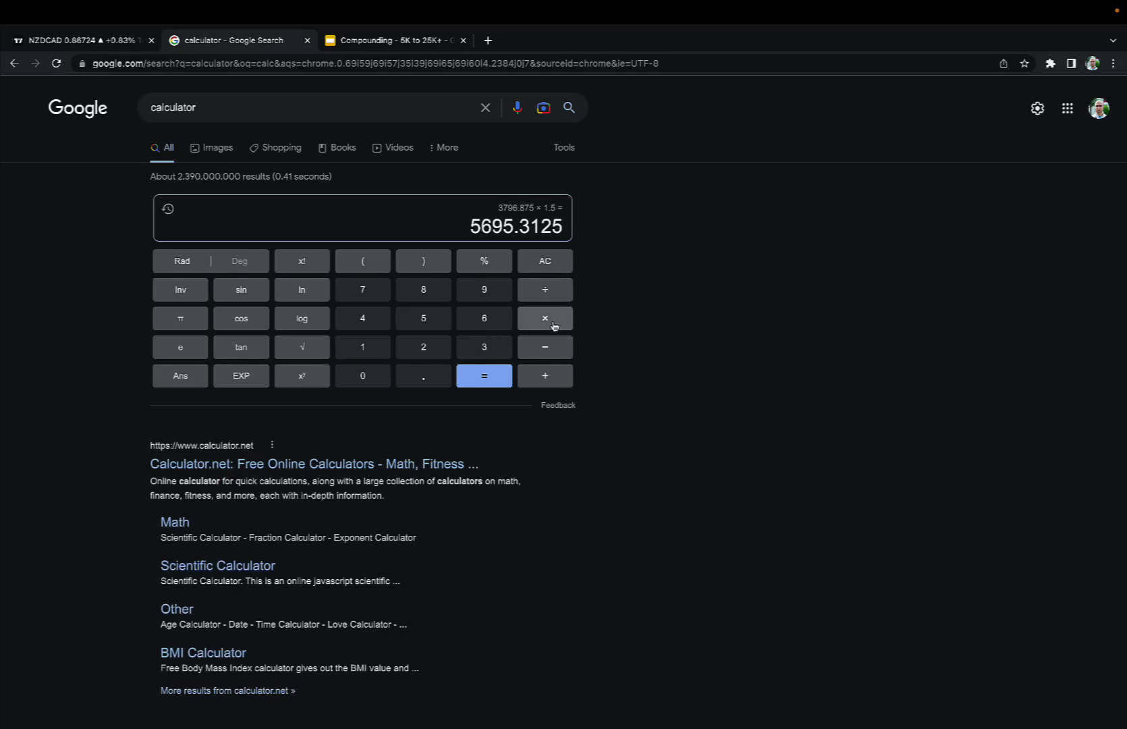
{"action": "left_click", "coordinate": [405, 375]}
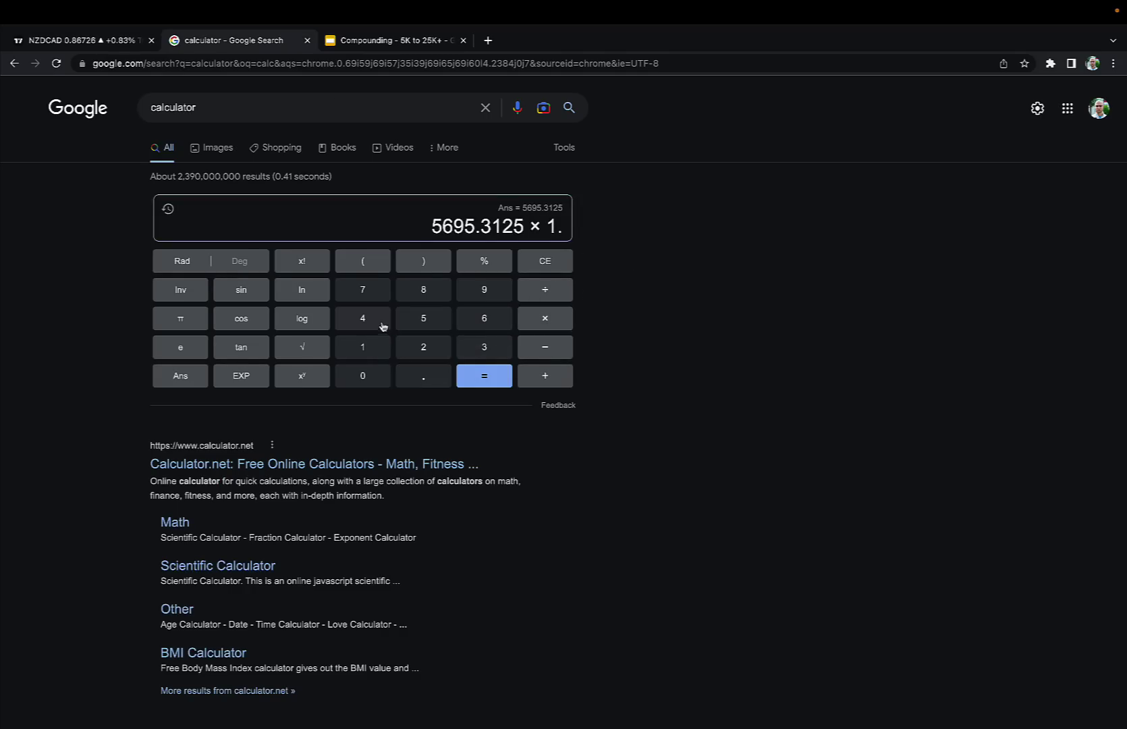
{"action": "left_click", "coordinate": [483, 375]}
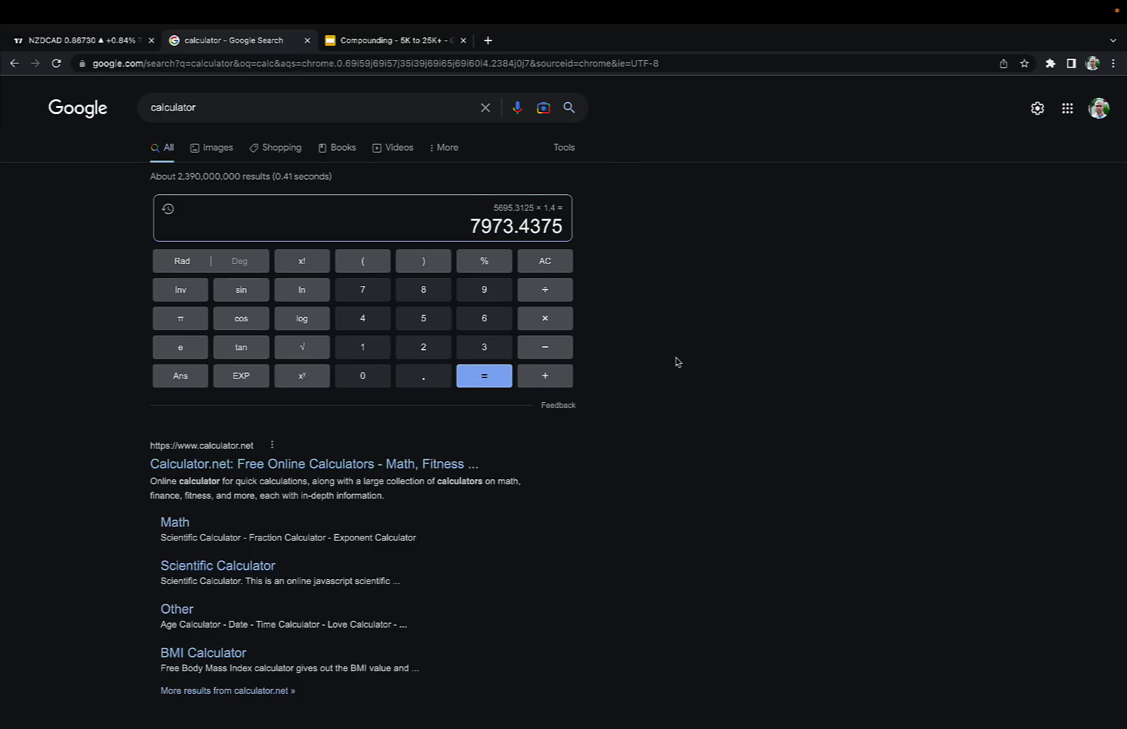
{"action": "mouse_move", "coordinate": [56, 28]}
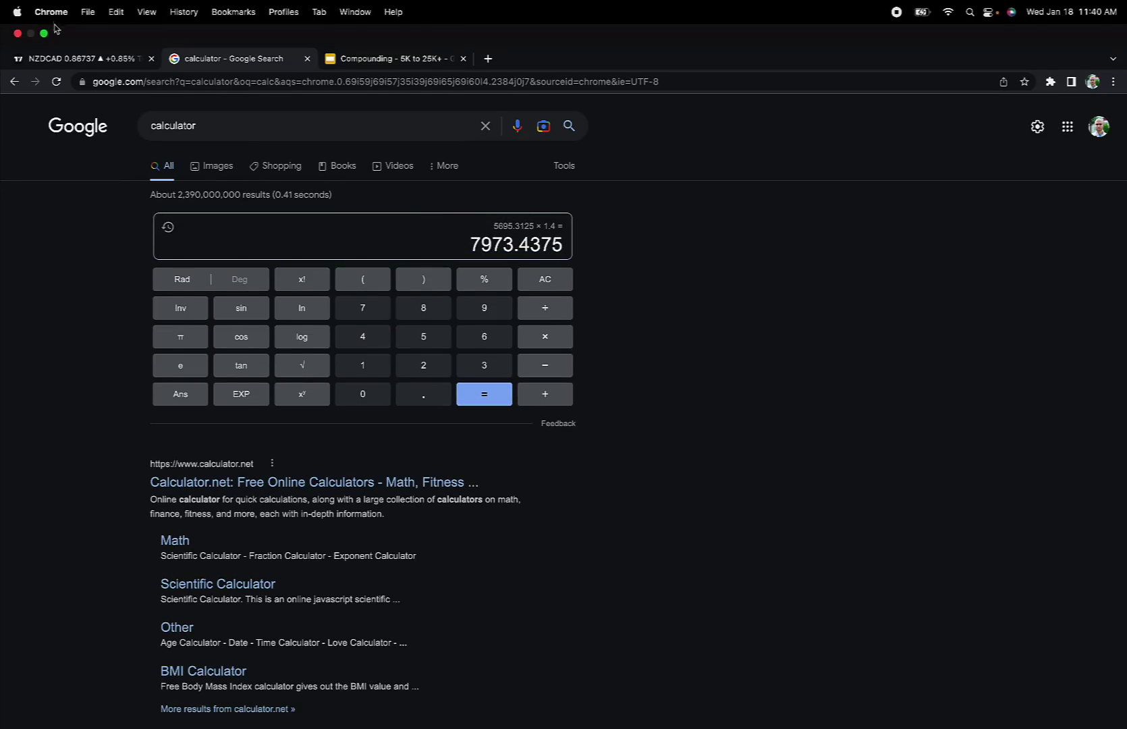
Return to the NZDCAD chart and advance the replay until price reaches the long position's target.
{"action": "left_click", "coordinate": [78, 58]}
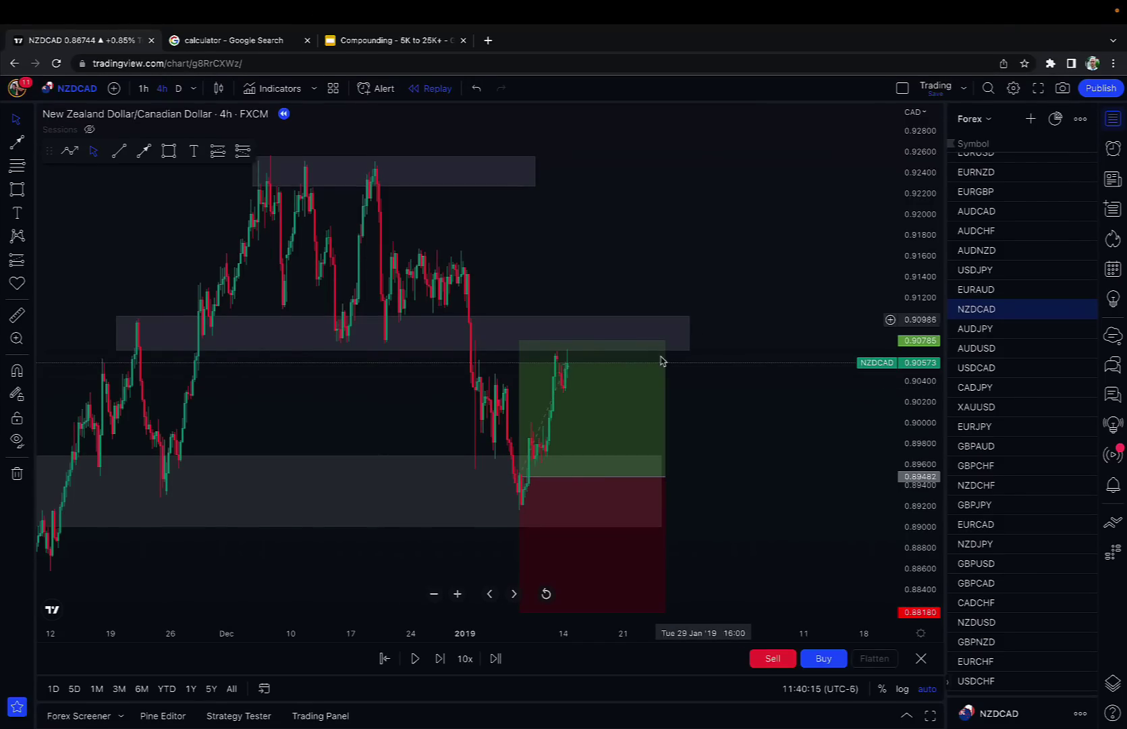
{"action": "left_click", "coordinate": [440, 659]}
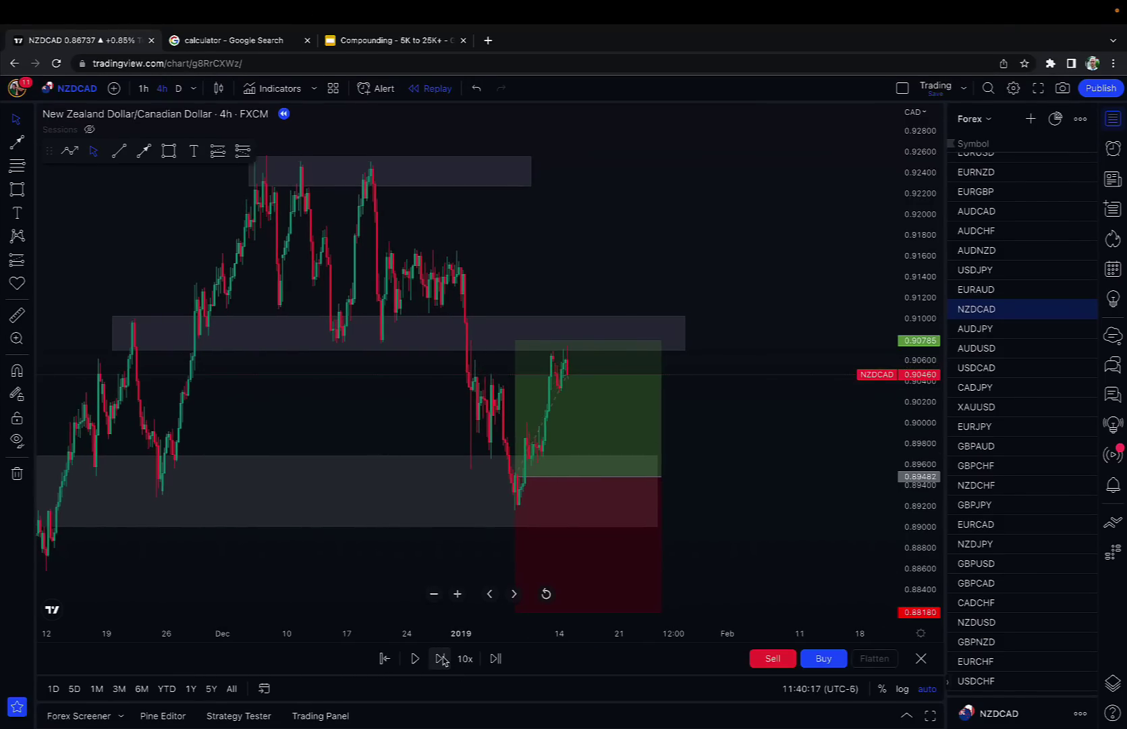
{"action": "left_click", "coordinate": [440, 659]}
Delete the completed long position, leaving the three zones on the chart.
{"action": "left_click_drag", "start_coordinate": [731, 283], "coordinate": [769, 249]}
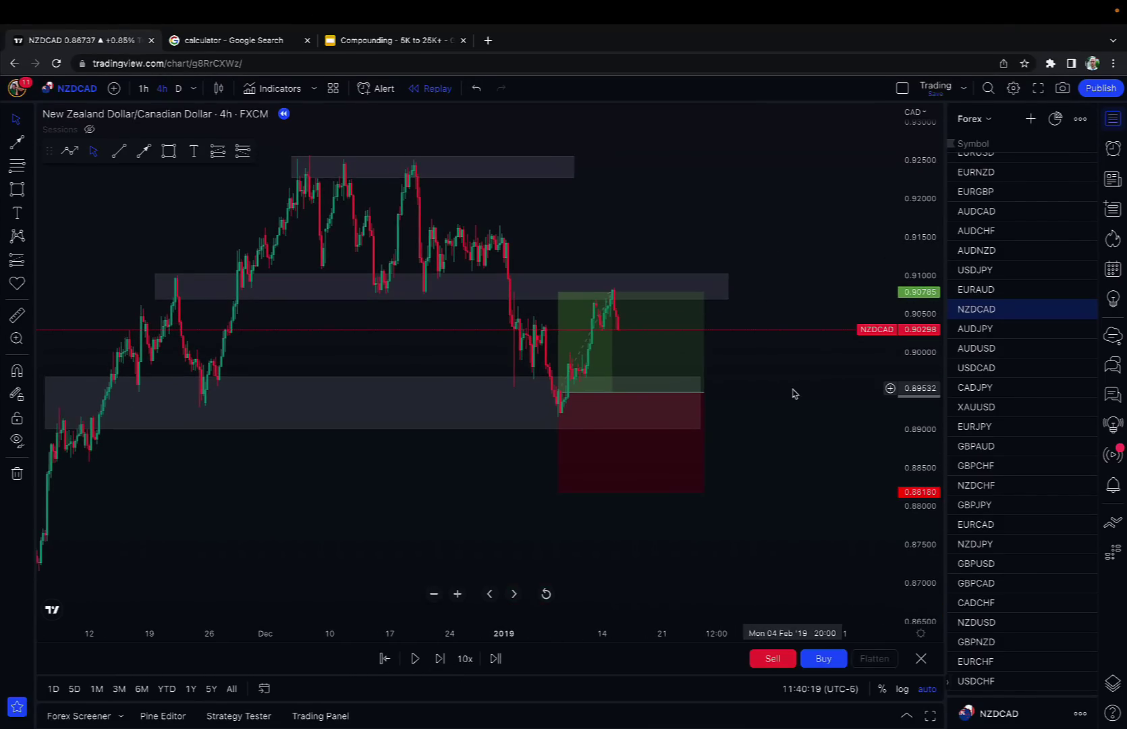
{"action": "left_click", "coordinate": [632, 314]}
{"action": "key", "text": "Delete"}
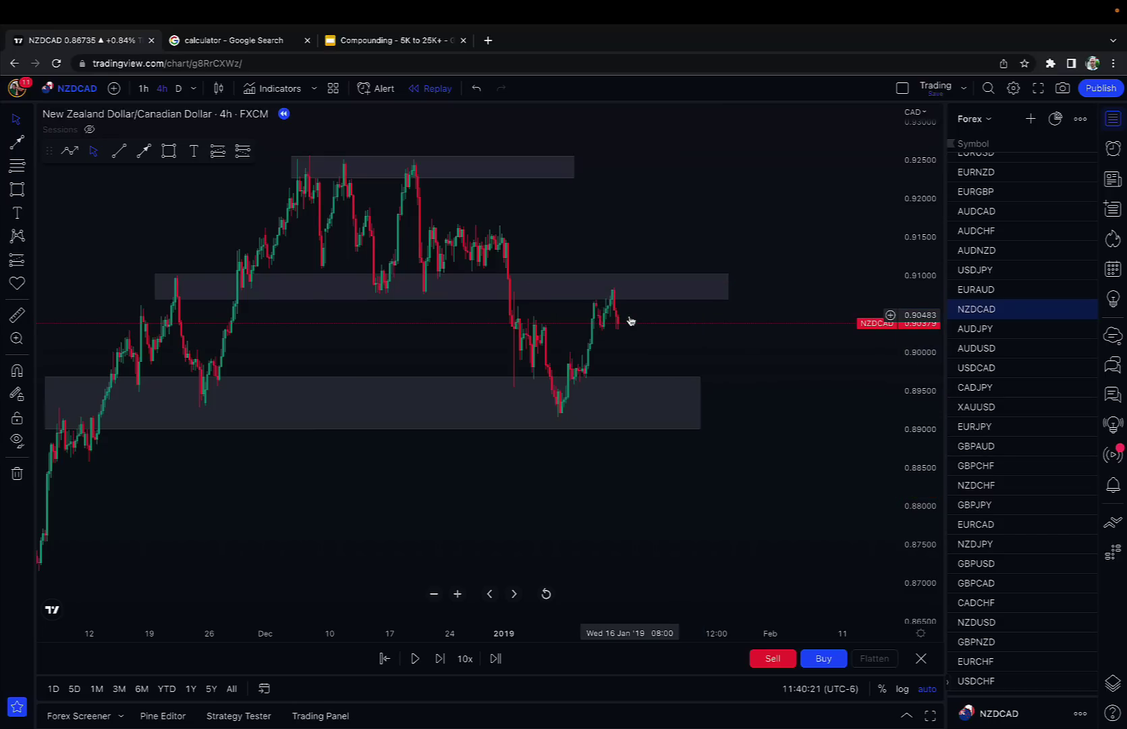
{"action": "scroll", "coordinate": [754, 207], "scroll_direction": "down", "scroll_amount": 3}
{"action": "scroll", "coordinate": [765, 133], "scroll_direction": "down", "scroll_amount": 3}
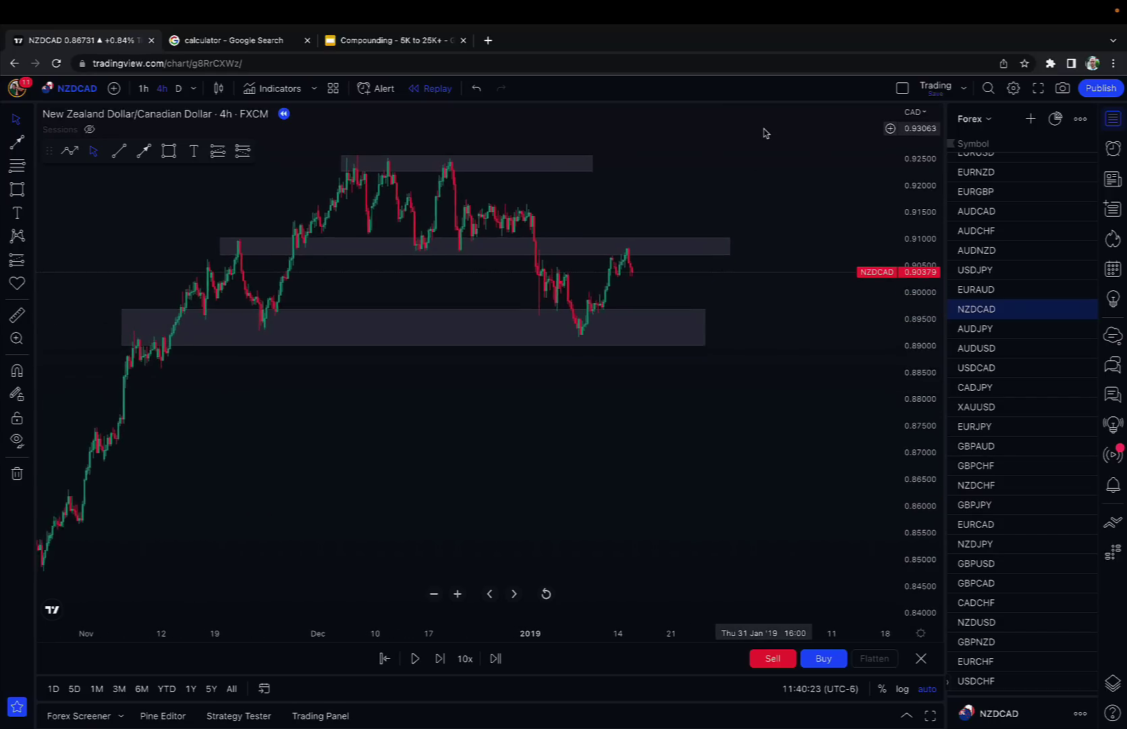
Switch the chart to the FXCM AUDNZD symbol.
{"action": "scroll", "coordinate": [1026, 357], "scroll_direction": "up", "scroll_amount": 1}
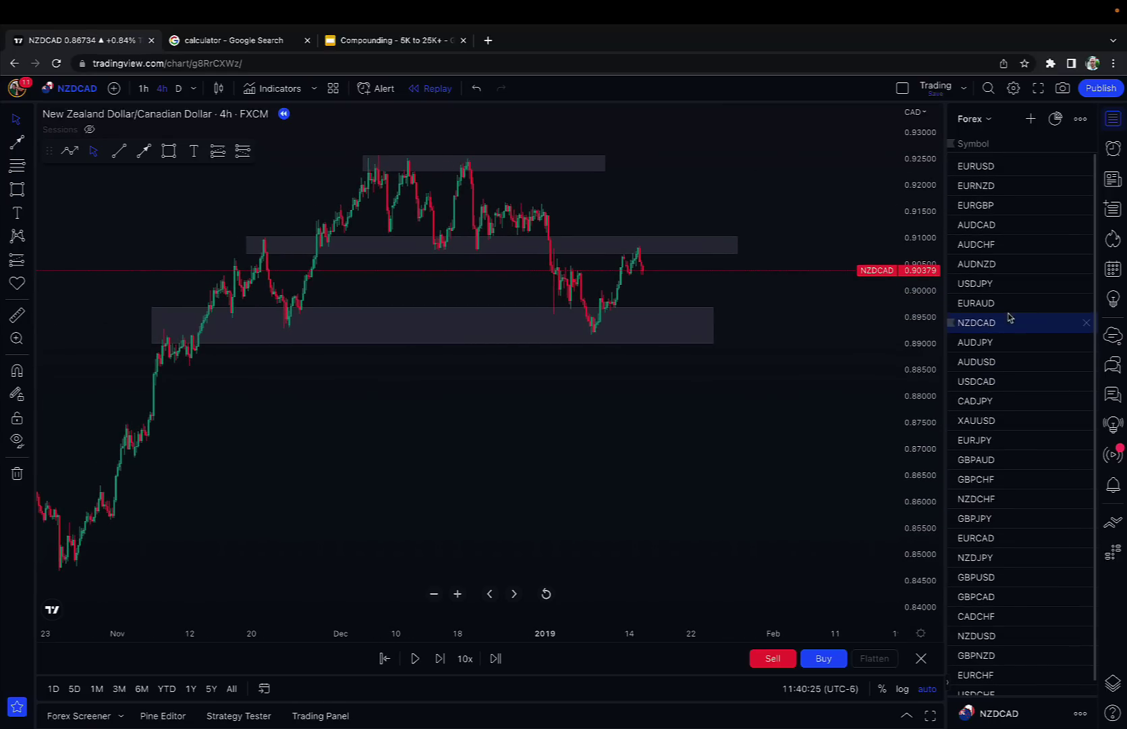
{"action": "type", "text": "AUDNZD"}
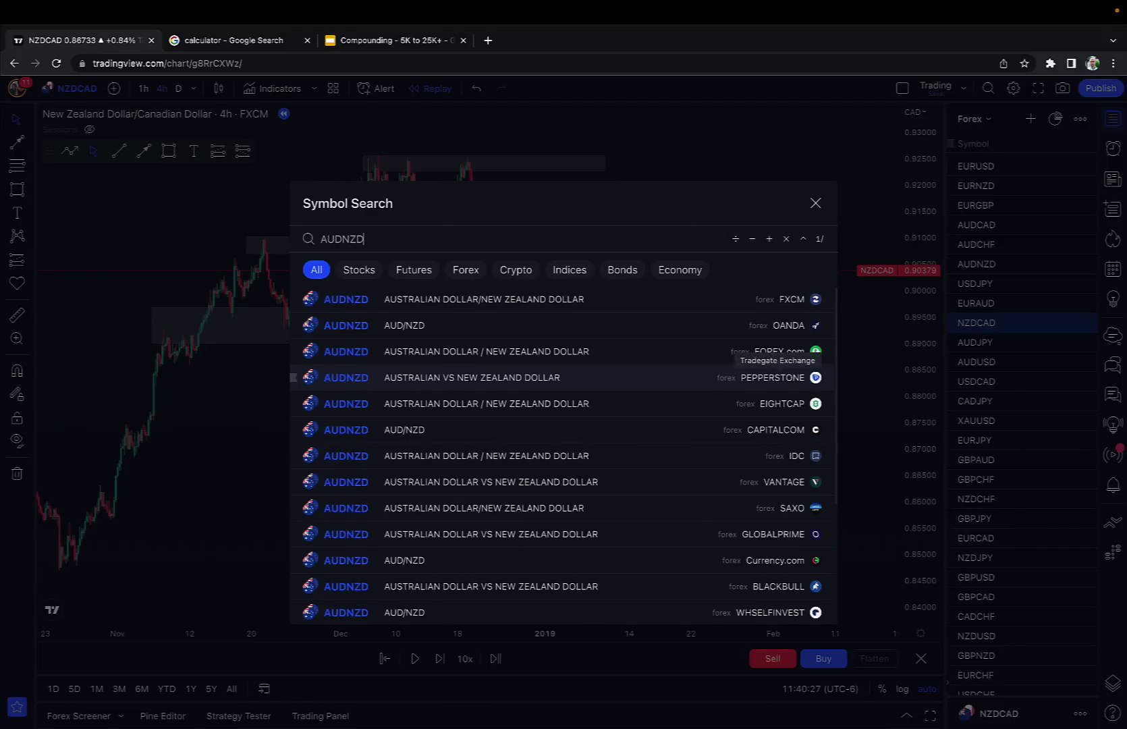
{"action": "left_click", "coordinate": [755, 302]}
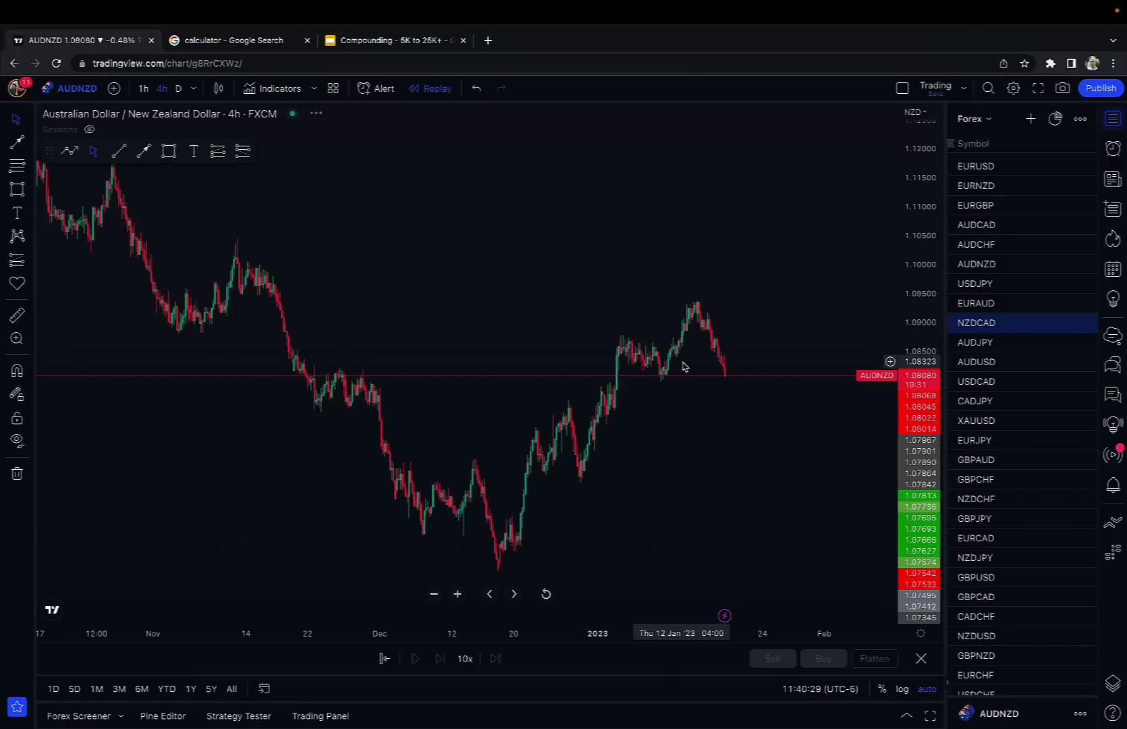
Clear the old zone drawings from the AUDNZD chart.
{"action": "scroll", "coordinate": [649, 266], "scroll_direction": "left", "scroll_amount": 20}
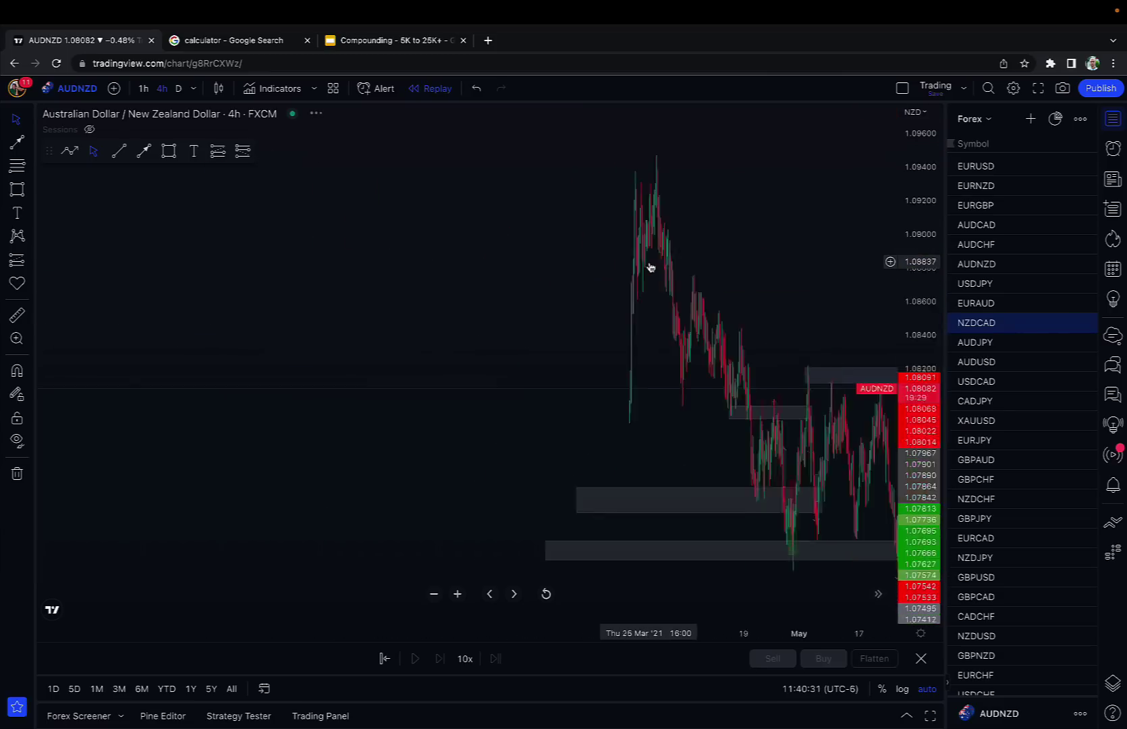
{"action": "scroll", "coordinate": [649, 267], "scroll_direction": "left", "scroll_amount": 15}
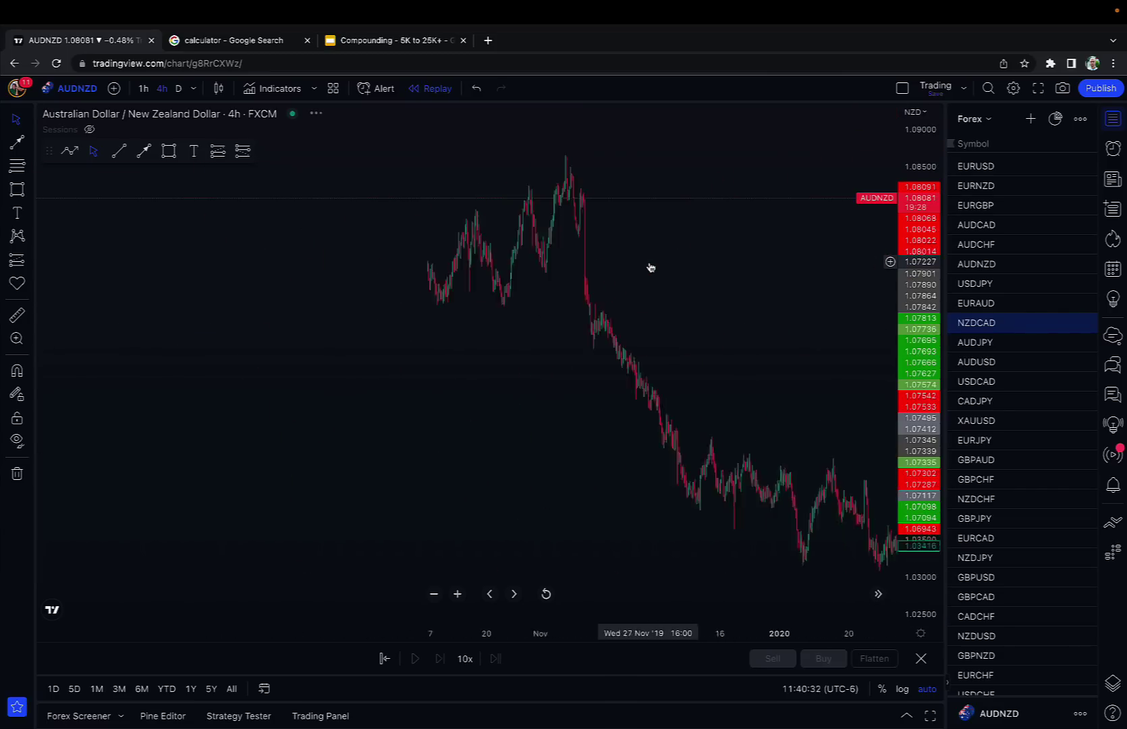
{"action": "right_click", "coordinate": [599, 353]}
{"action": "left_click", "coordinate": [695, 644]}
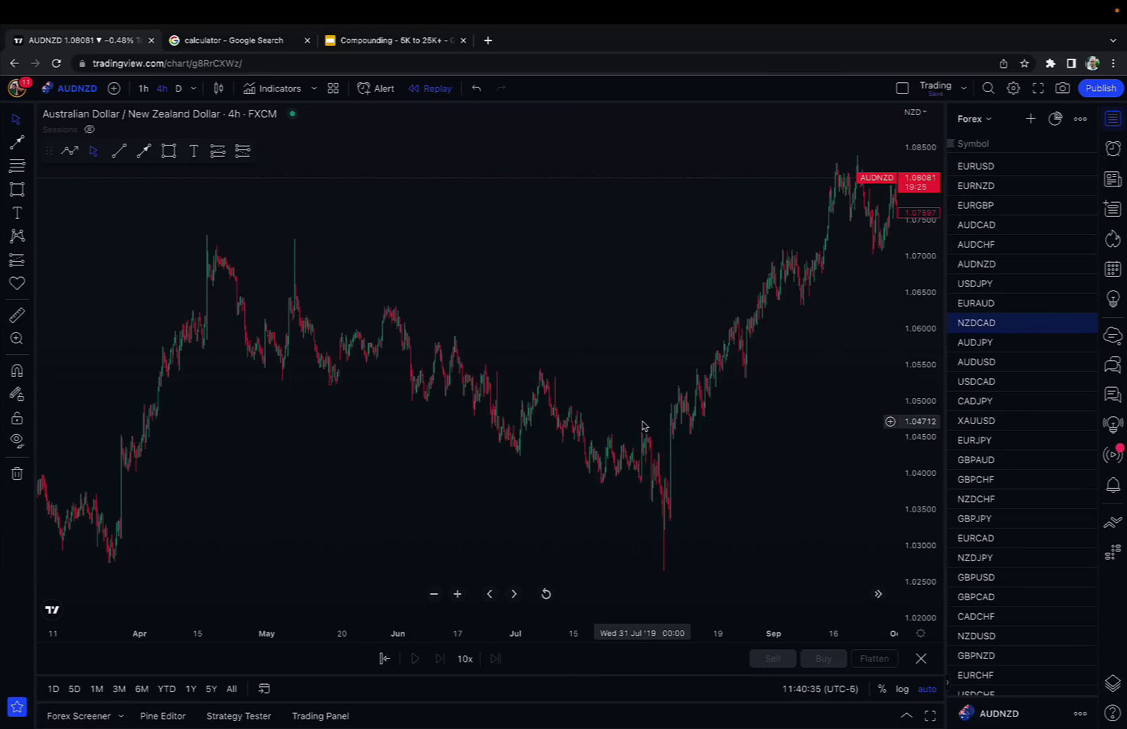
Start the AUDNZD bar replay from a candle in April 2014.
{"action": "scroll", "coordinate": [642, 425], "scroll_direction": "left", "scroll_amount": 20}
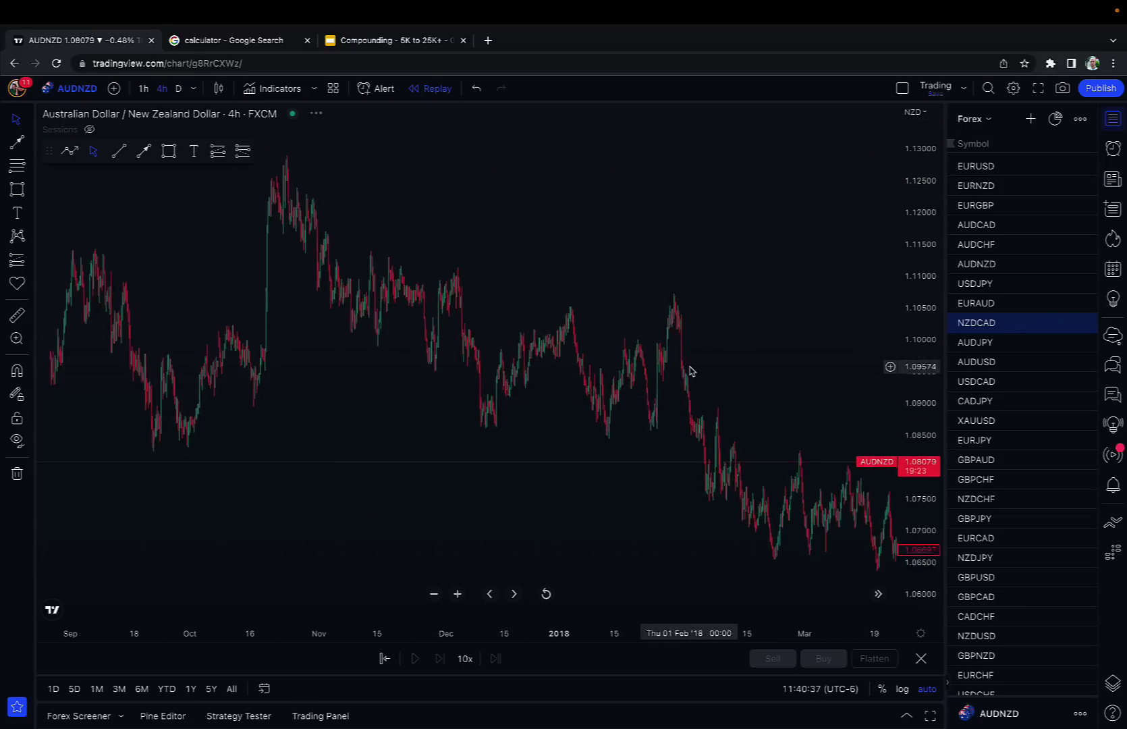
{"action": "scroll", "coordinate": [689, 370], "scroll_direction": "left", "scroll_amount": 15}
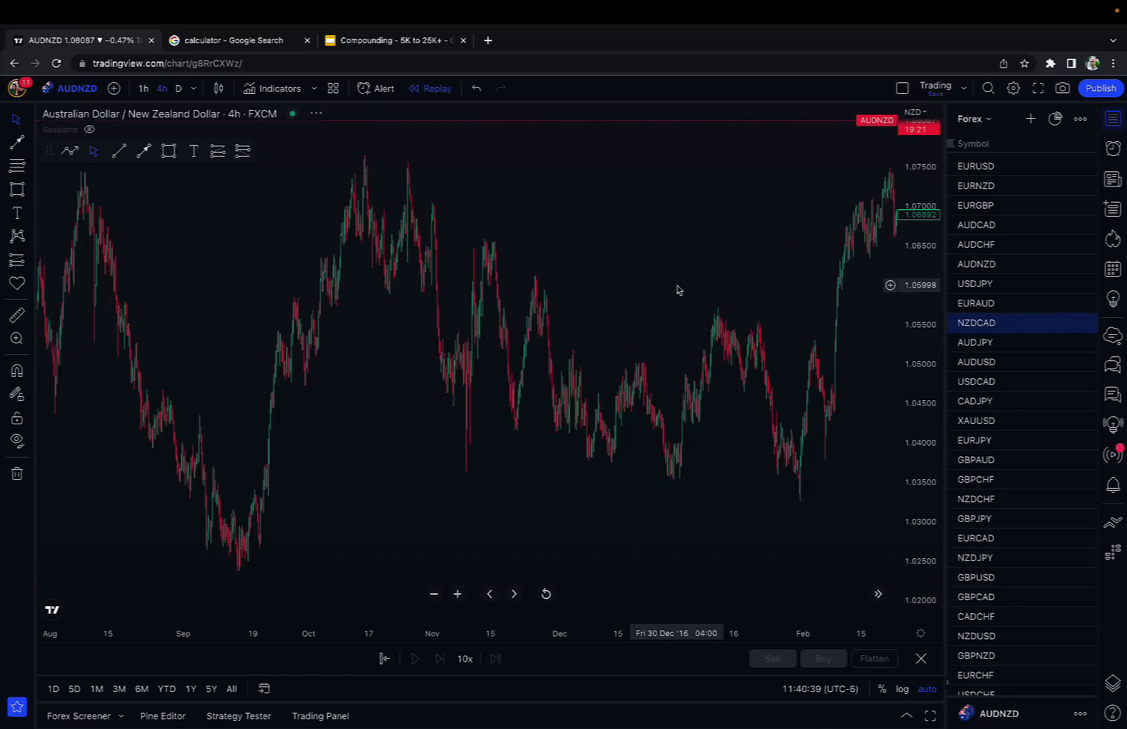
{"action": "scroll", "coordinate": [678, 290], "scroll_direction": "left", "scroll_amount": 15}
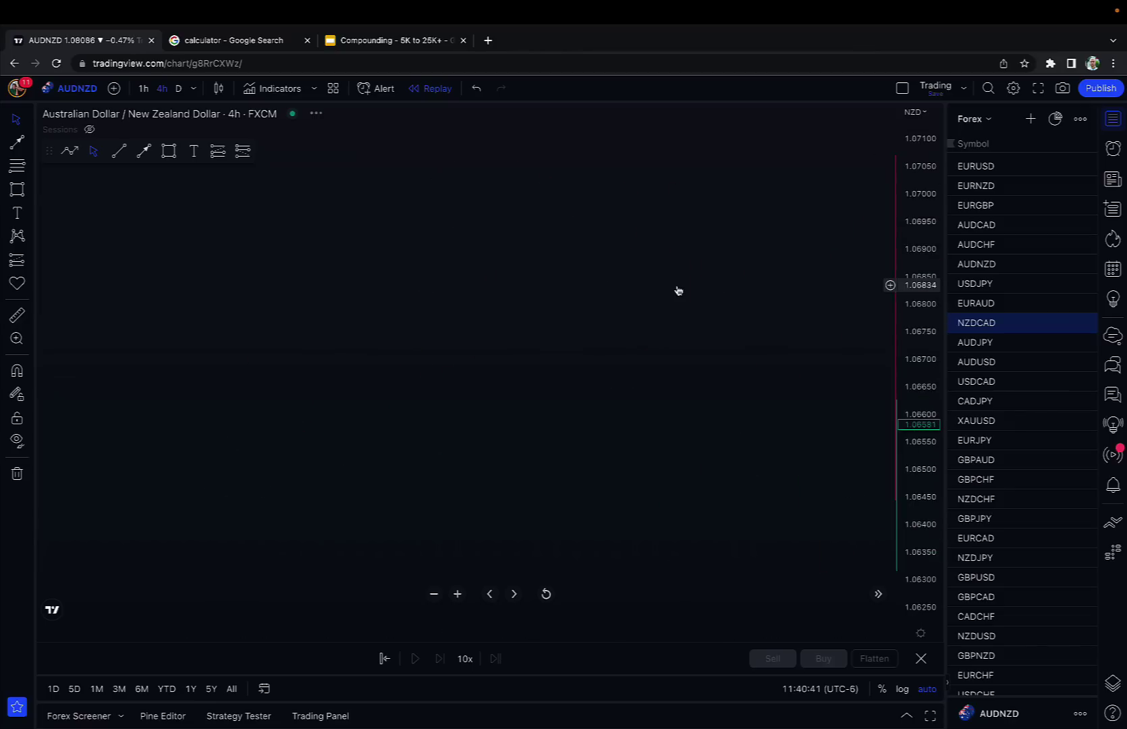
{"action": "scroll", "coordinate": [677, 291], "scroll_direction": "left", "scroll_amount": 10}
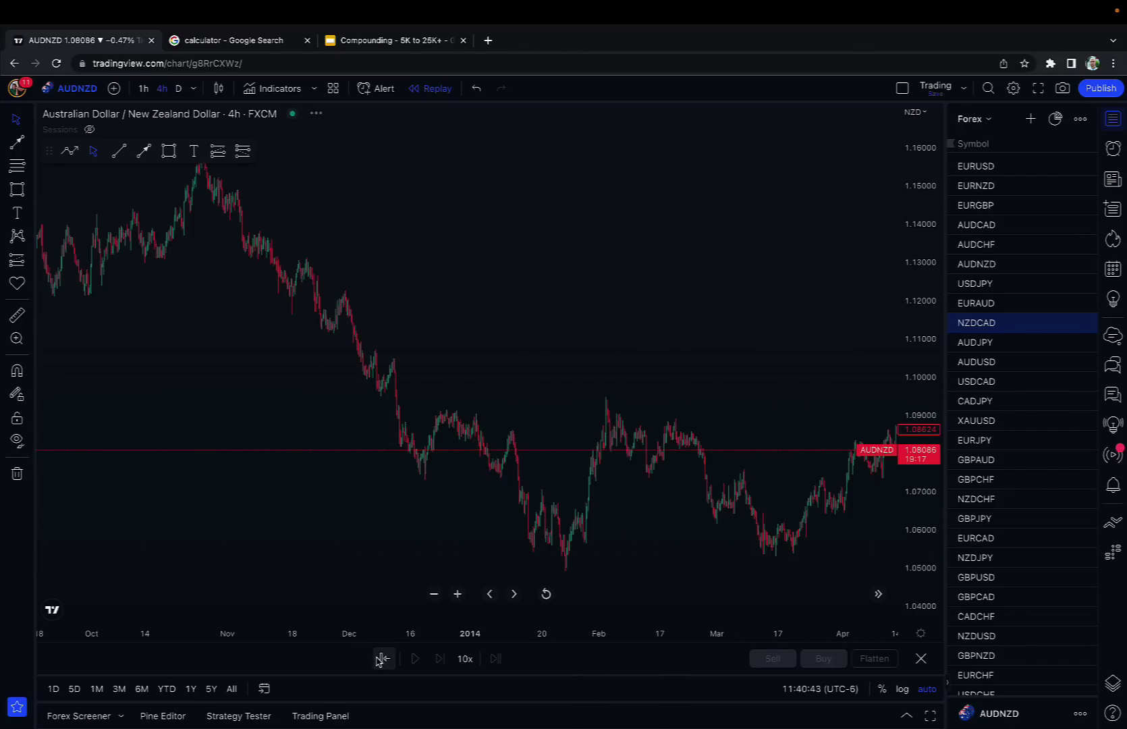
{"action": "left_click", "coordinate": [881, 413]}
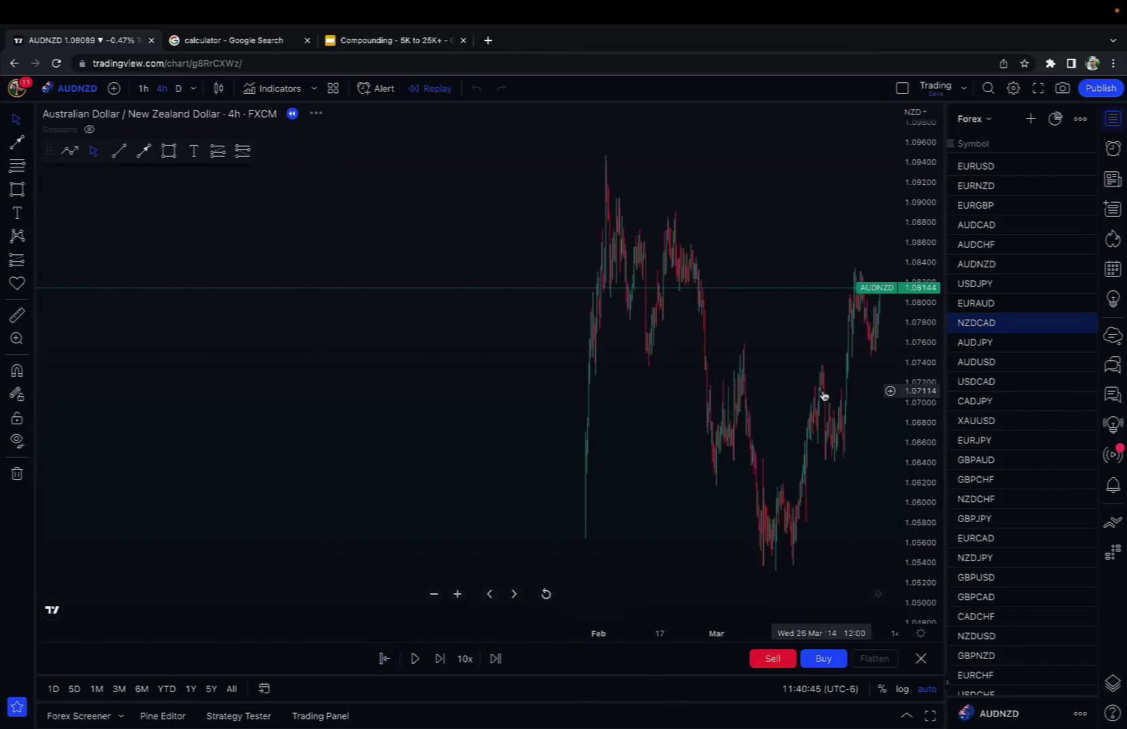
{"action": "scroll", "coordinate": [620, 364], "scroll_direction": "up", "scroll_amount": 5}
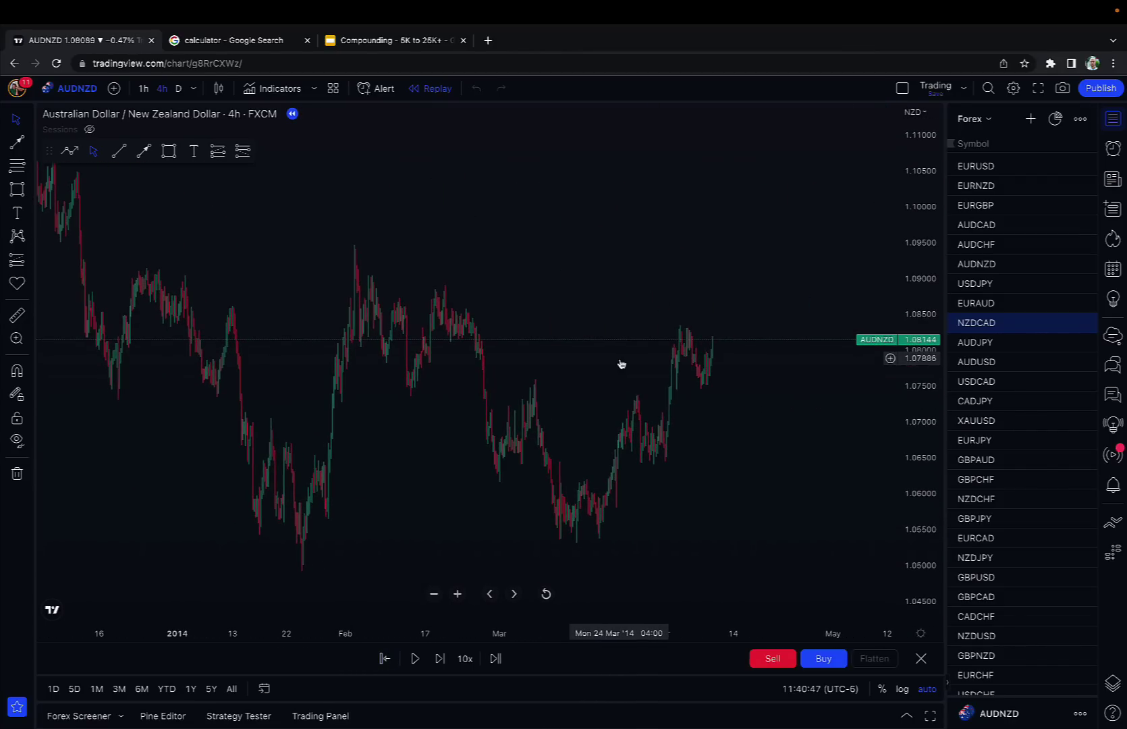
Draw a rectangle resistance zone from about 1.0925 to 1.0856, spanning mid-December 2013 to early May 2014.
{"action": "key", "text": "alt+shift+r"}
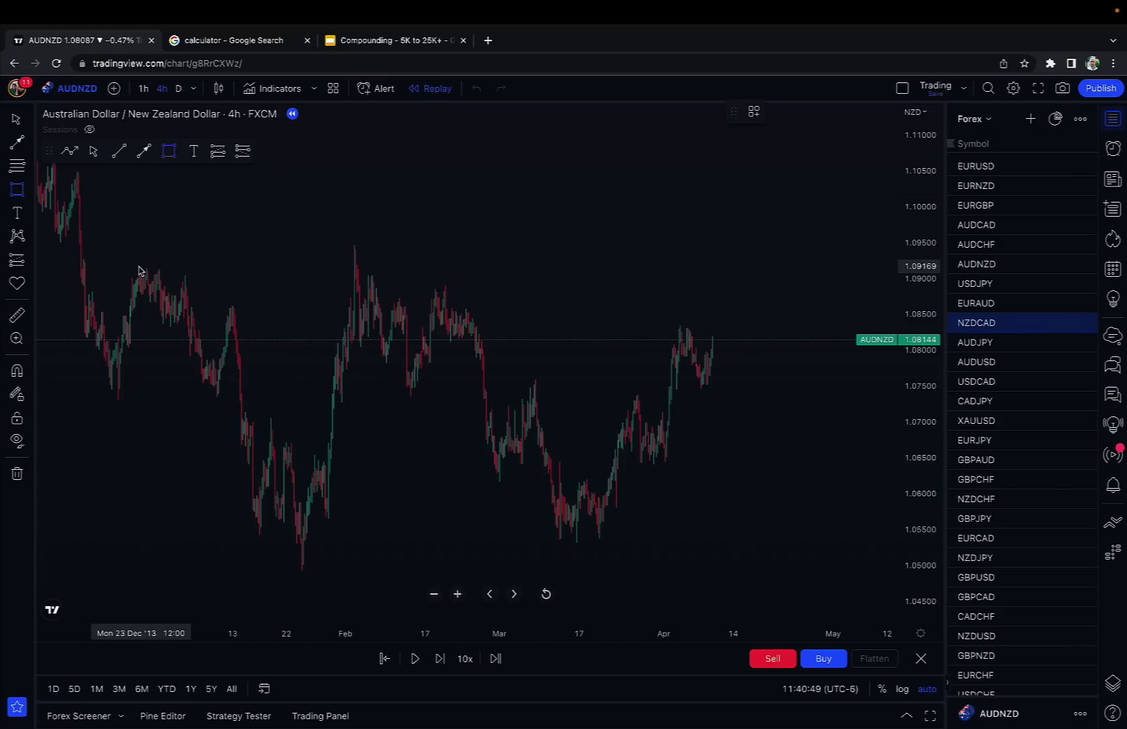
{"action": "left_click", "coordinate": [103, 263]}
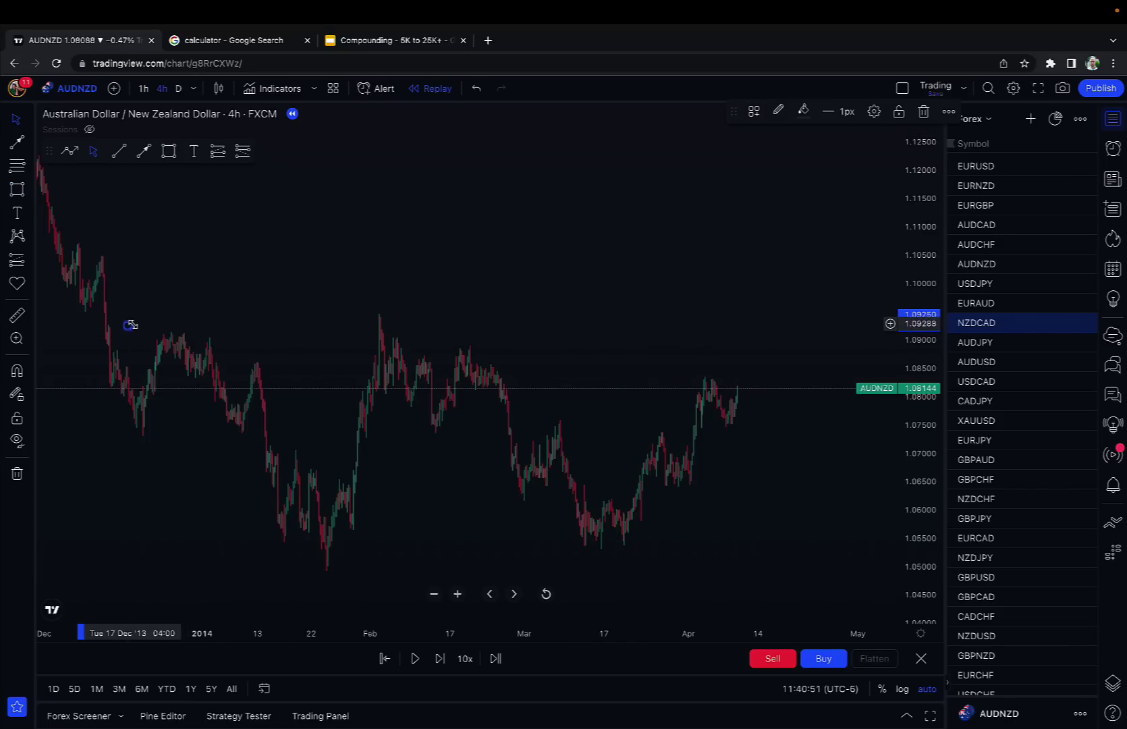
{"action": "left_click", "coordinate": [191, 327]}
{"action": "mouse_move", "coordinate": [269, 344]}
{"action": "left_mouse_down"}
{"action": "mouse_move", "coordinate": [870, 435]}
{"action": "mouse_move", "coordinate": [892, 363]}
{"action": "left_mouse_up"}
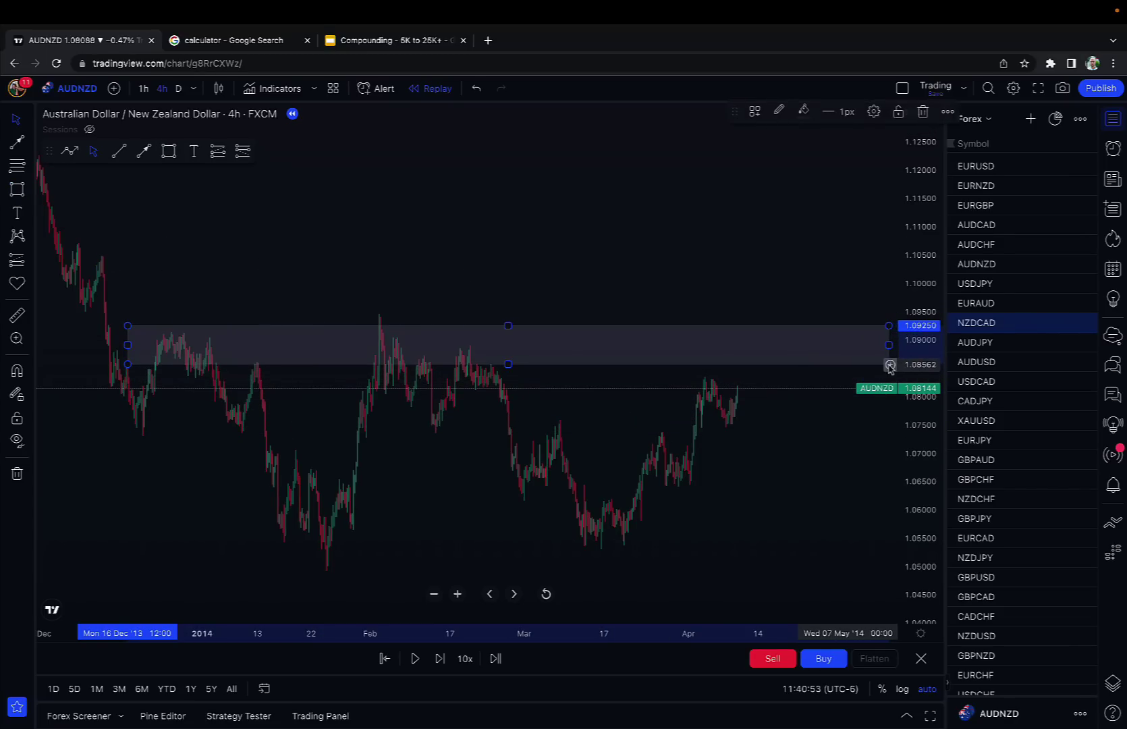
{"action": "left_click", "coordinate": [805, 315]}
{"action": "scroll", "coordinate": [805, 314], "scroll_direction": "down", "scroll_amount": 1}
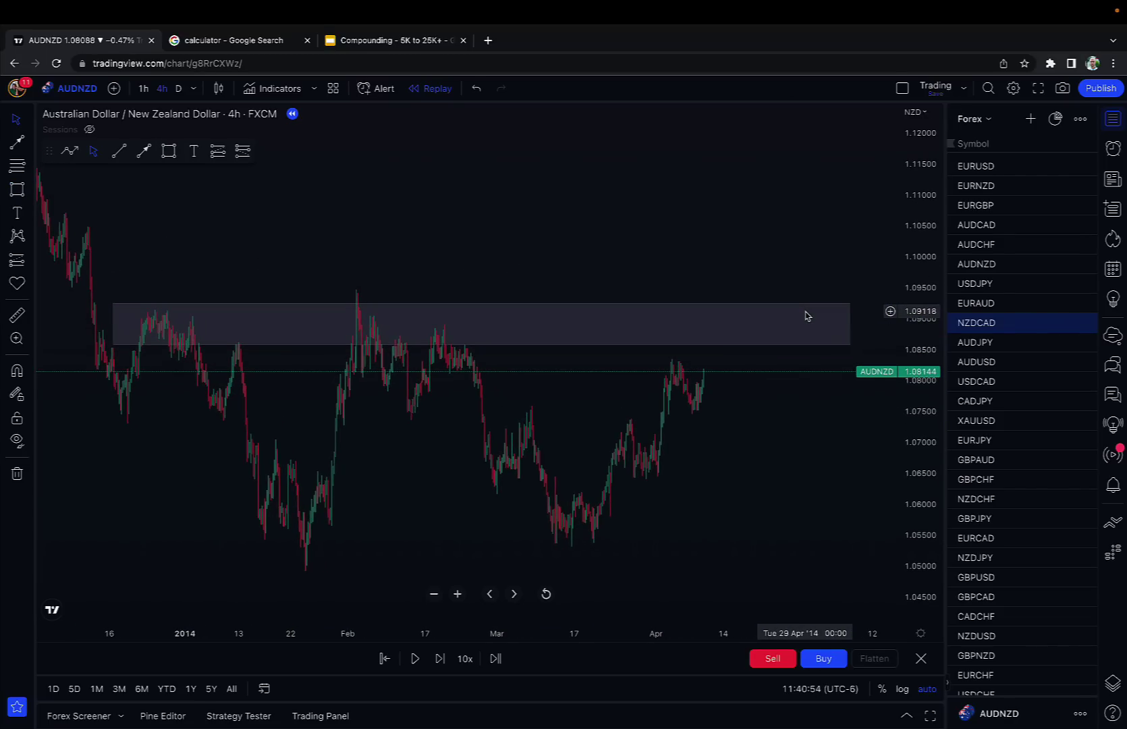
Advance the replay candle by candle until price pushes into the resistance zone in mid-April 2014.
{"action": "left_click", "coordinate": [437, 659]}
{"action": "left_click", "coordinate": [437, 658]}
{"action": "left_click", "coordinate": [437, 659]}
{"action": "left_click", "coordinate": [437, 659]}
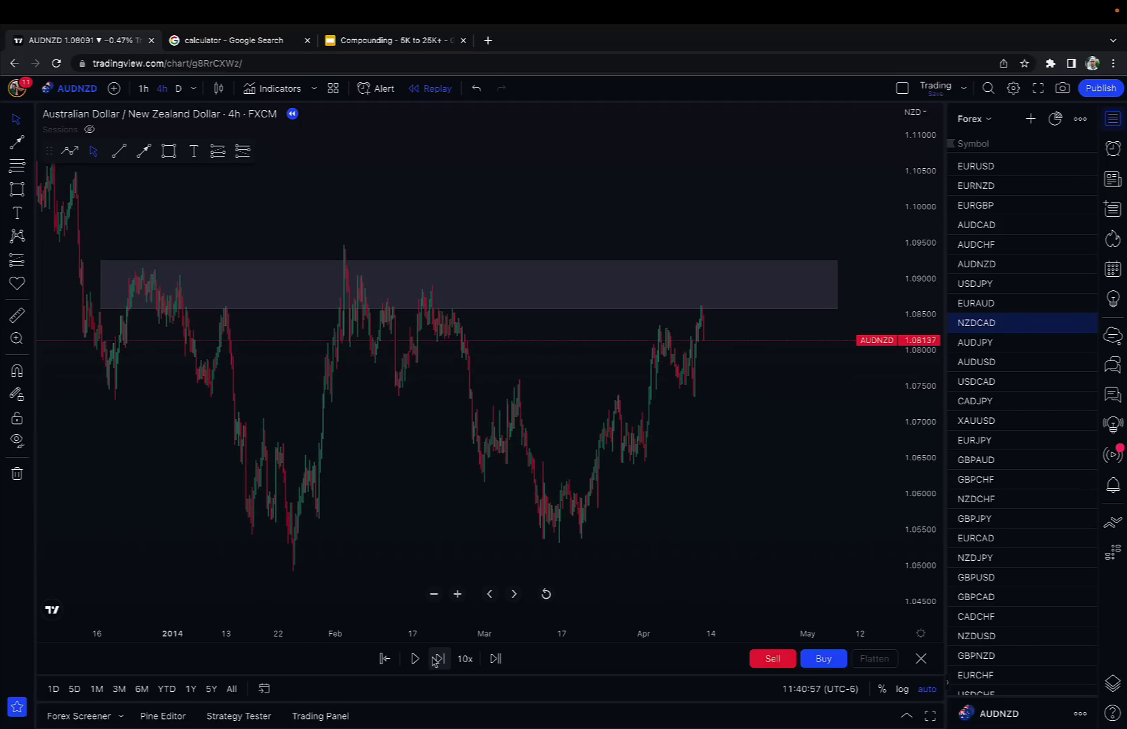
{"action": "left_click", "coordinate": [437, 658]}
{"action": "left_click", "coordinate": [437, 659]}
{"action": "left_click", "coordinate": [437, 659]}
{"action": "left_click", "coordinate": [437, 658]}
{"action": "left_click", "coordinate": [437, 658]}
{"action": "left_click", "coordinate": [437, 658]}
{"action": "left_click", "coordinate": [438, 658]}
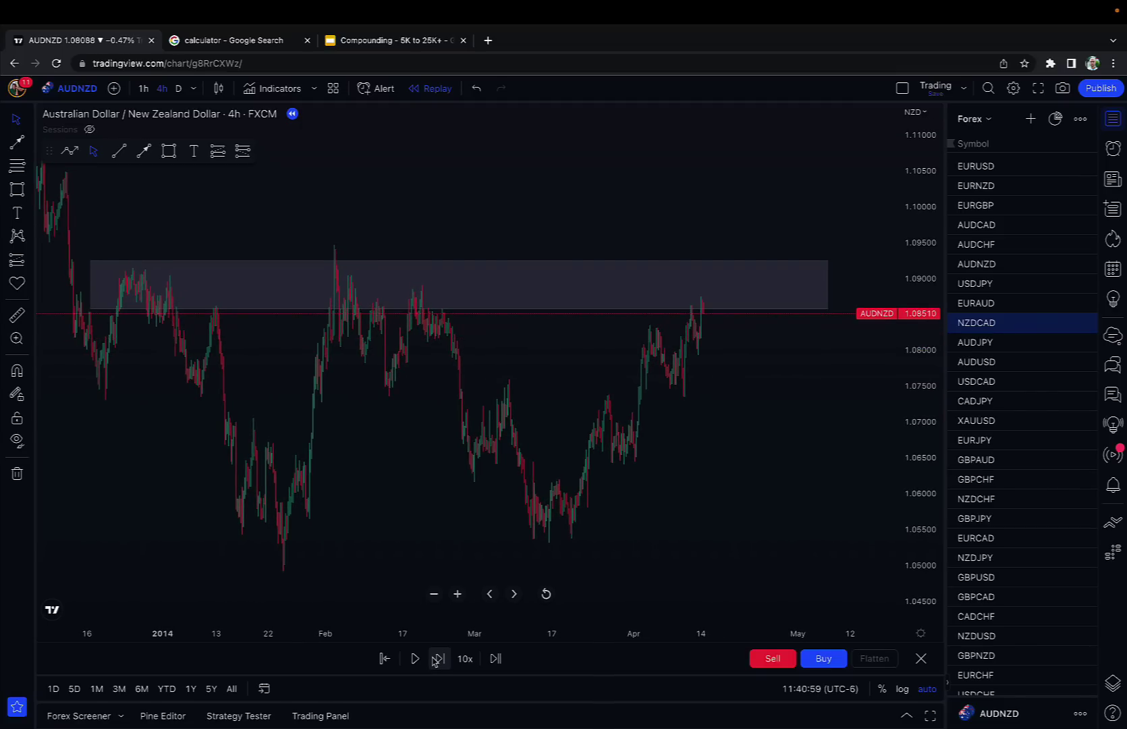
{"action": "left_click", "coordinate": [437, 658]}
{"action": "left_click", "coordinate": [437, 659]}
{"action": "left_click", "coordinate": [437, 658]}
{"action": "left_click", "coordinate": [438, 658]}
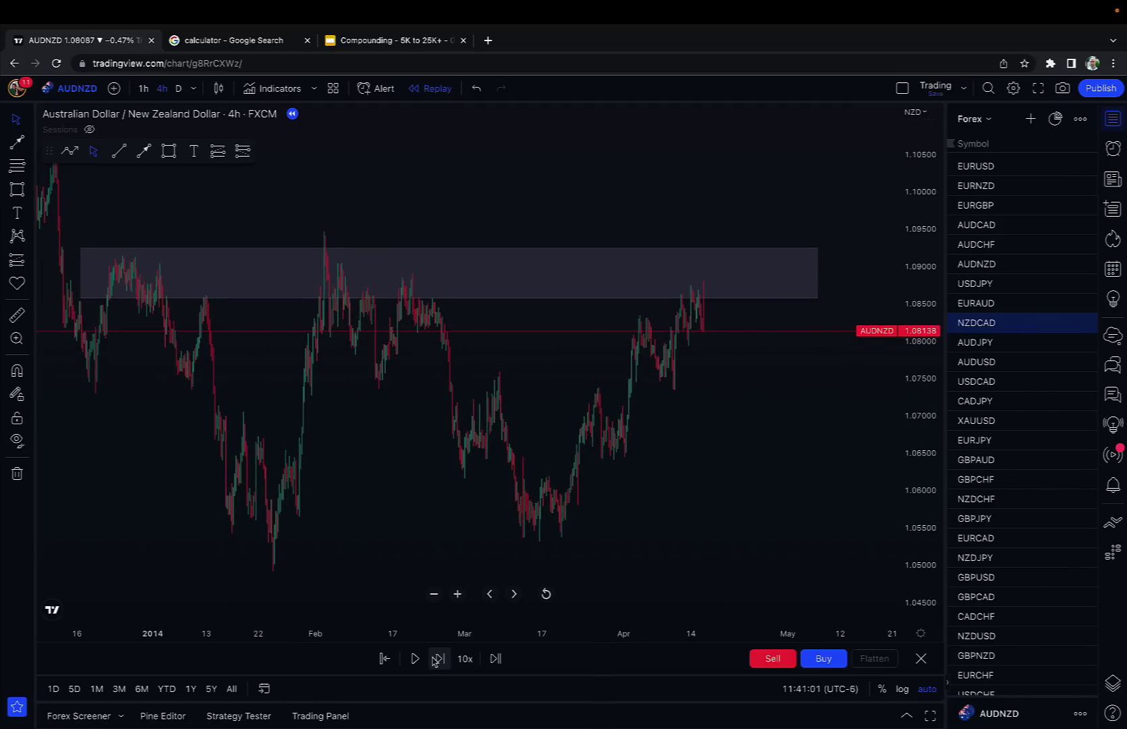
{"action": "left_click", "coordinate": [437, 659]}
{"action": "key", "text": "shift+Right"}
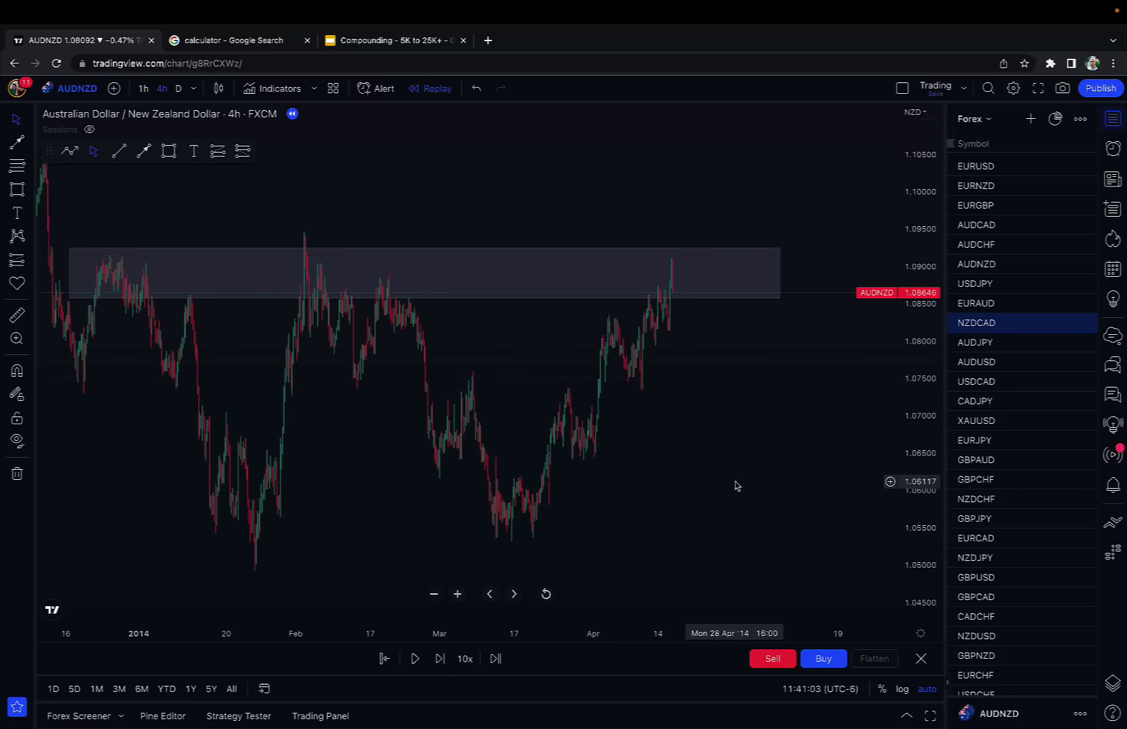
{"action": "key", "text": "shift+Right"}
Place a roughly 1:1 short position in the zone with entry 1.08827, stop 1.10048 and target 1.07582.
{"action": "scroll", "coordinate": [607, 289], "scroll_direction": "down", "scroll_amount": 1}
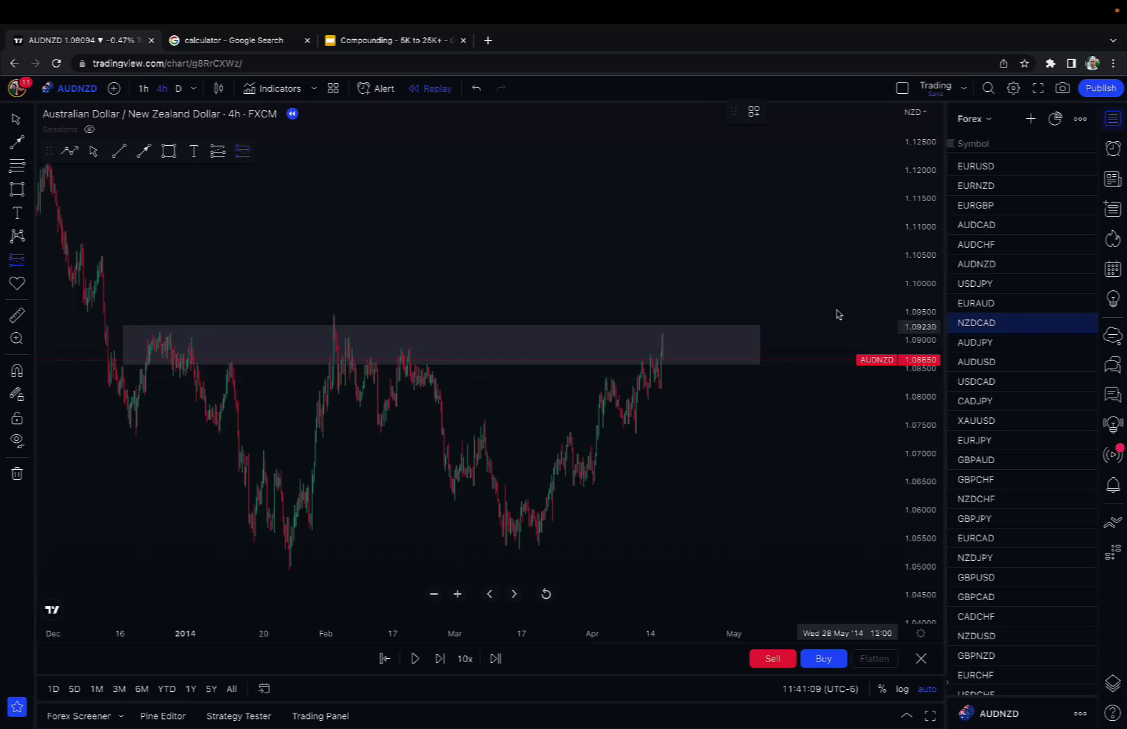
{"action": "left_click", "coordinate": [662, 350]}
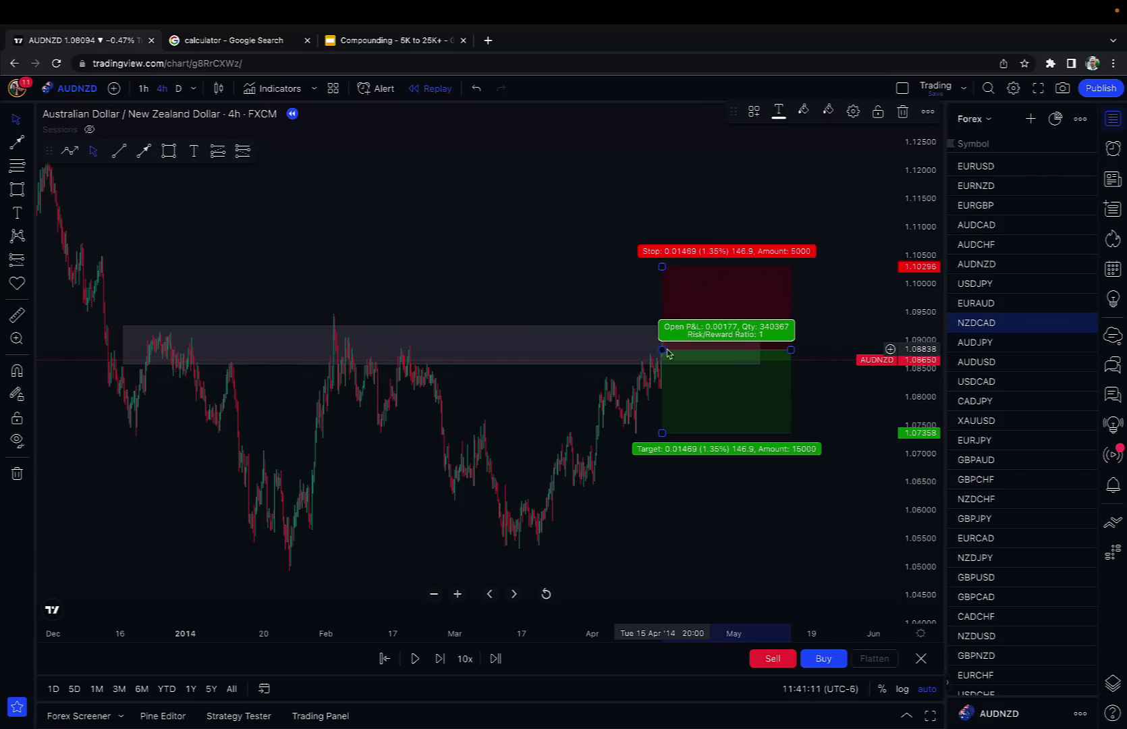
{"action": "mouse_move", "coordinate": [663, 267]}
{"action": "left_mouse_down"}
{"action": "mouse_move", "coordinate": [666, 301]}
{"action": "mouse_move", "coordinate": [668, 281]}
{"action": "left_mouse_up"}
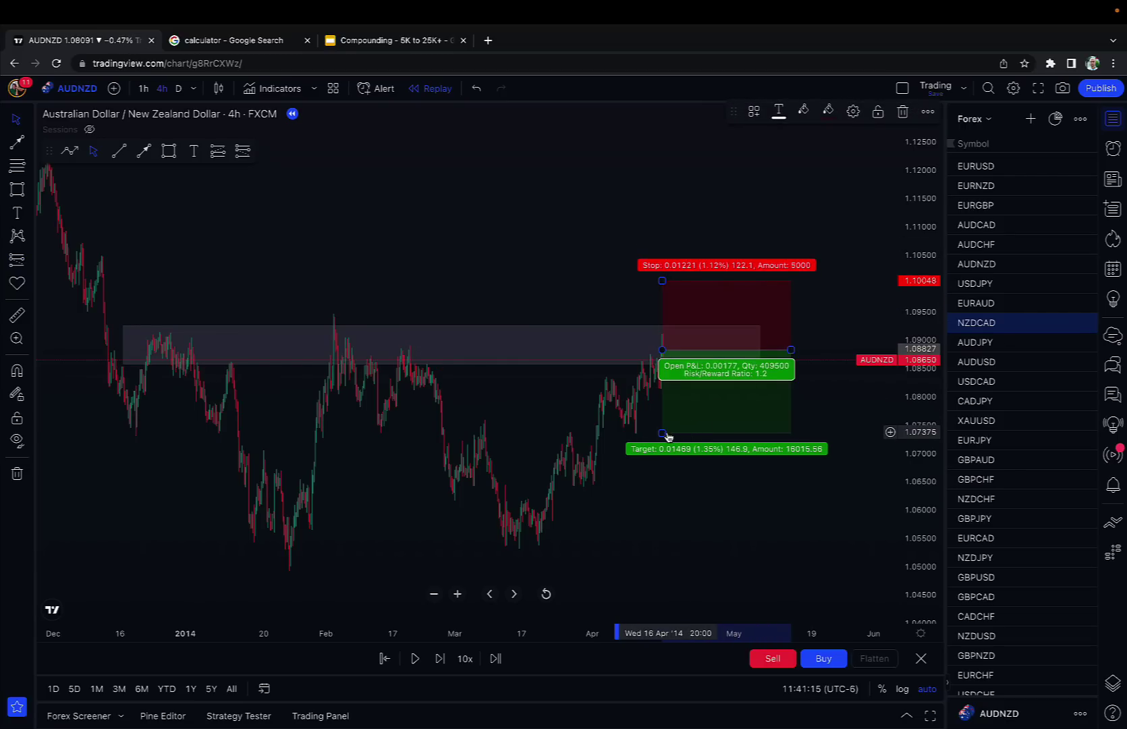
{"action": "left_click_drag", "start_coordinate": [663, 434], "coordinate": [664, 421]}
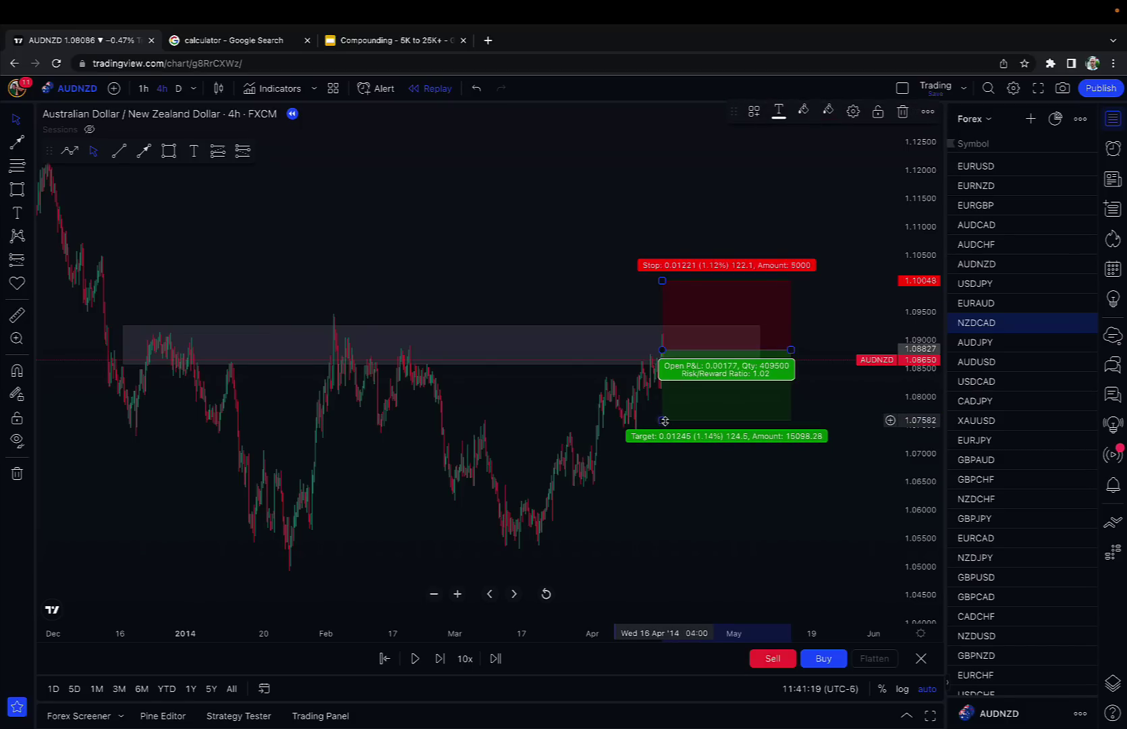
{"action": "left_click", "coordinate": [813, 297]}
Draw a path arrow from the short entry down to about 1.0555 to illustrate the expected drop.
{"action": "scroll", "coordinate": [784, 223], "scroll_direction": "right", "scroll_amount": 1}
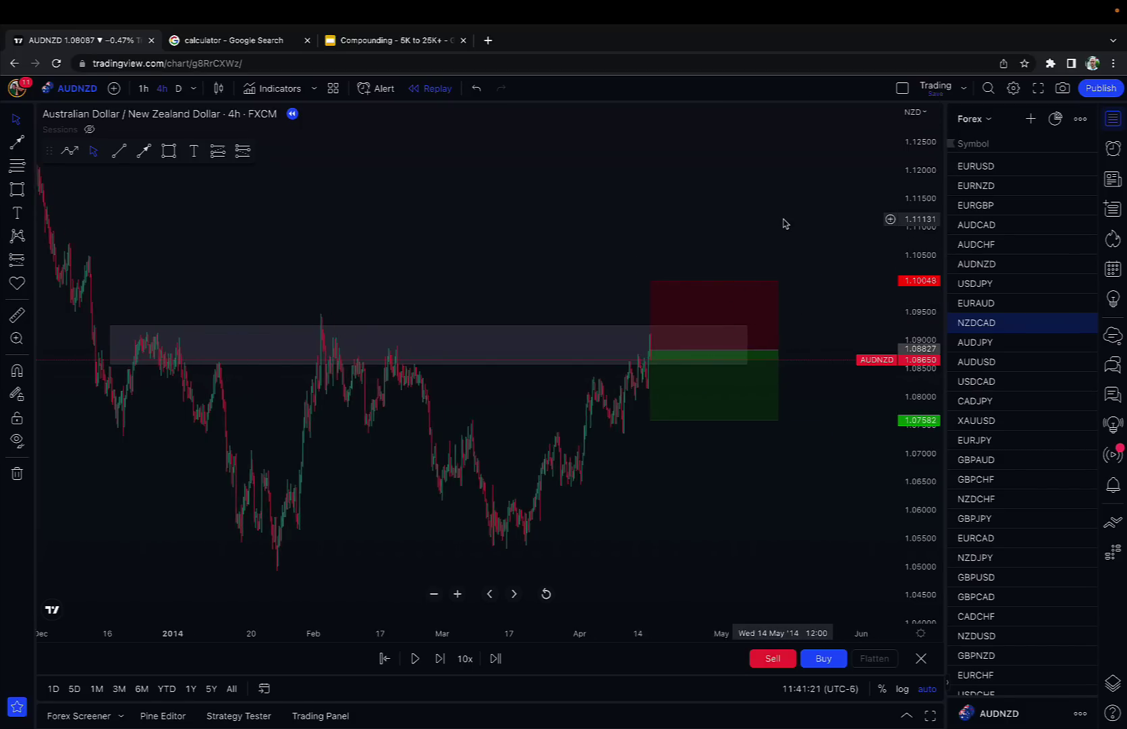
{"action": "scroll", "coordinate": [784, 223], "scroll_direction": "right", "scroll_amount": 3}
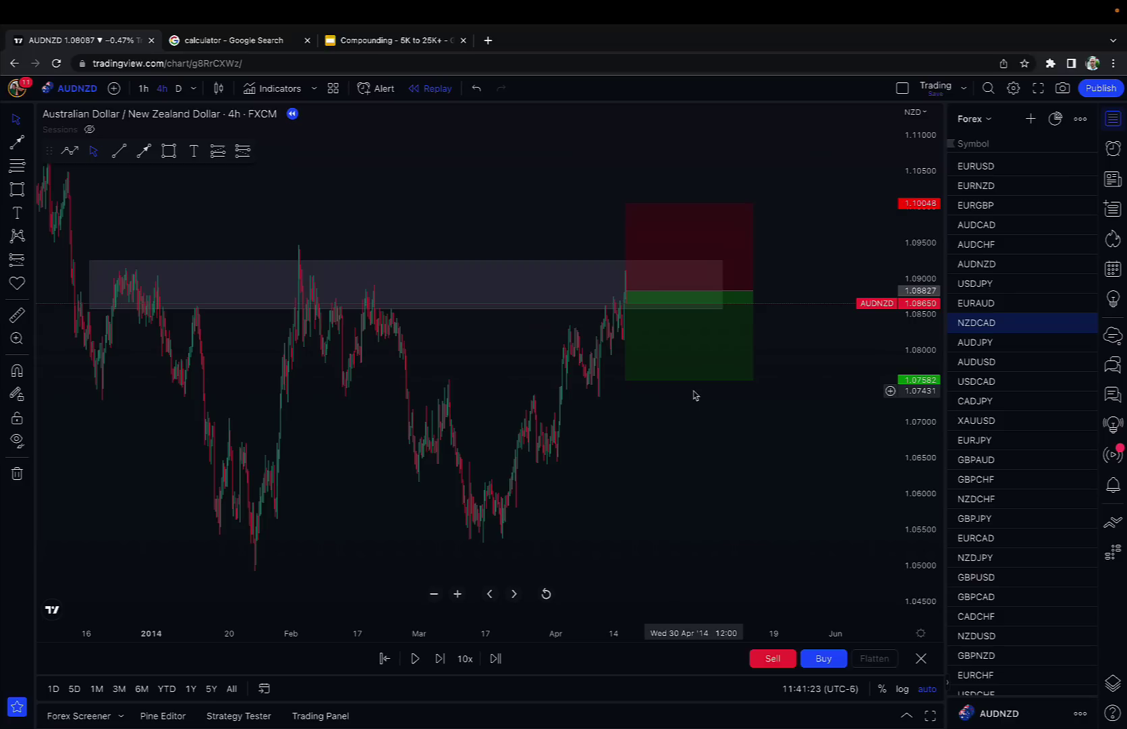
{"action": "scroll", "coordinate": [693, 395], "scroll_direction": "down", "scroll_amount": 1}
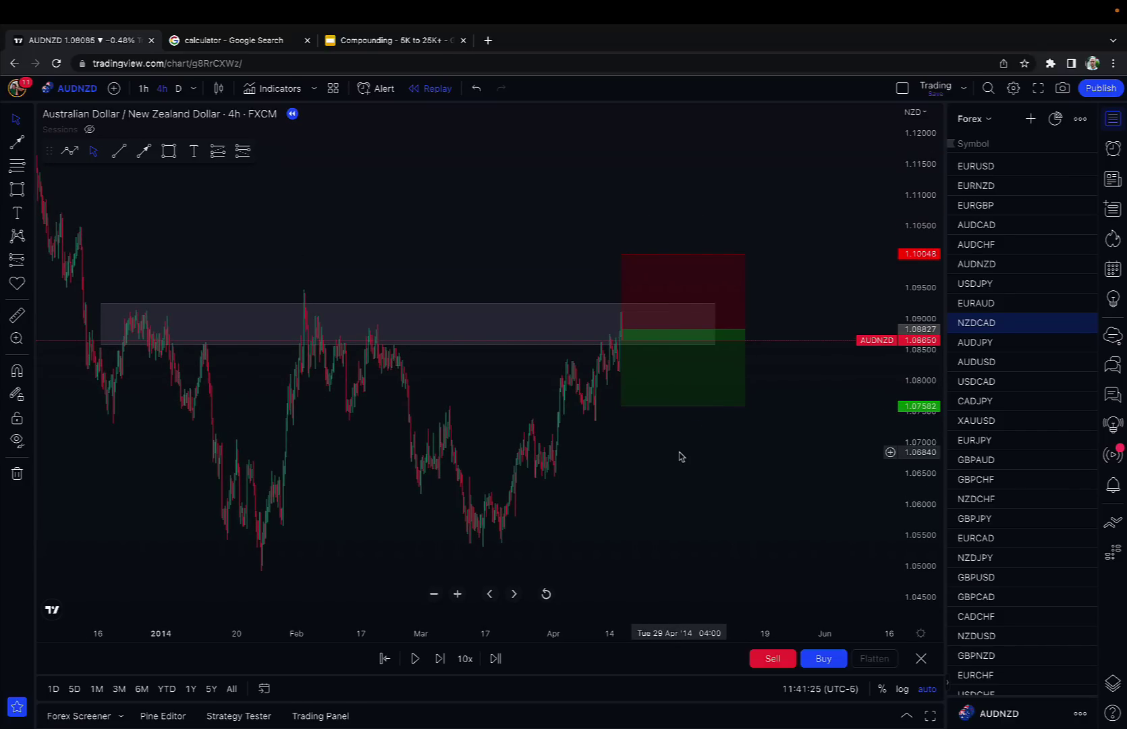
{"action": "scroll", "coordinate": [679, 456], "scroll_direction": "down", "scroll_amount": 1}
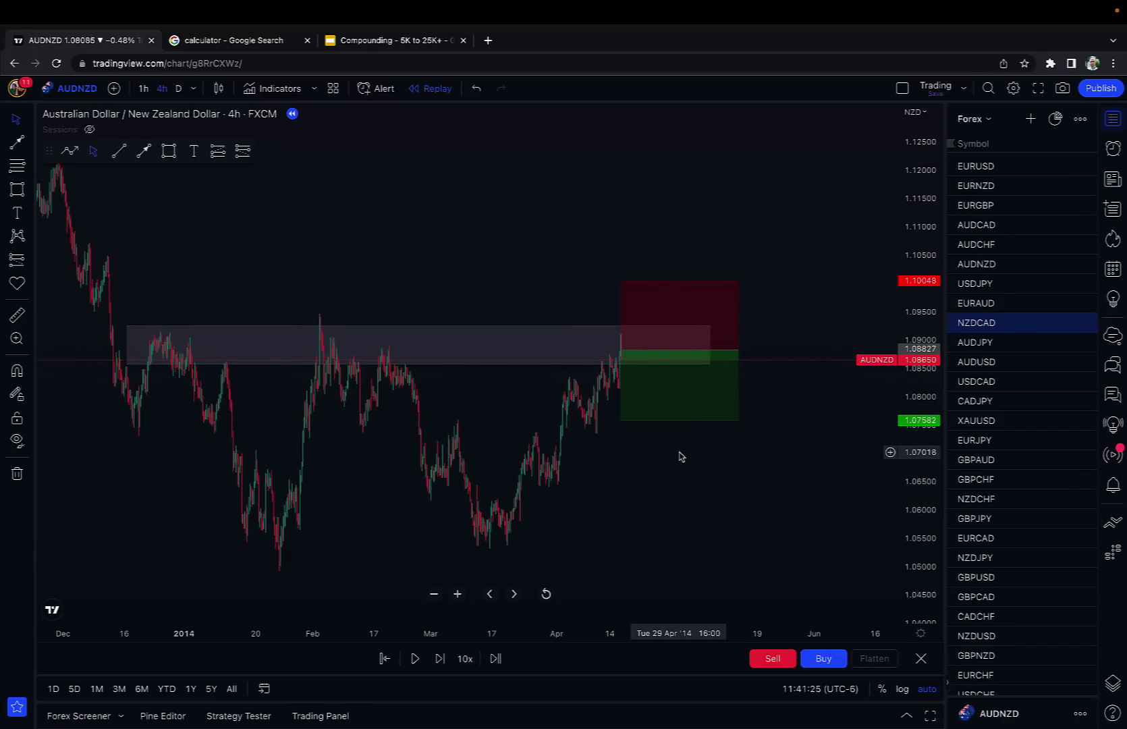
{"action": "left_click", "coordinate": [71, 154]}
{"action": "left_click", "coordinate": [628, 347]}
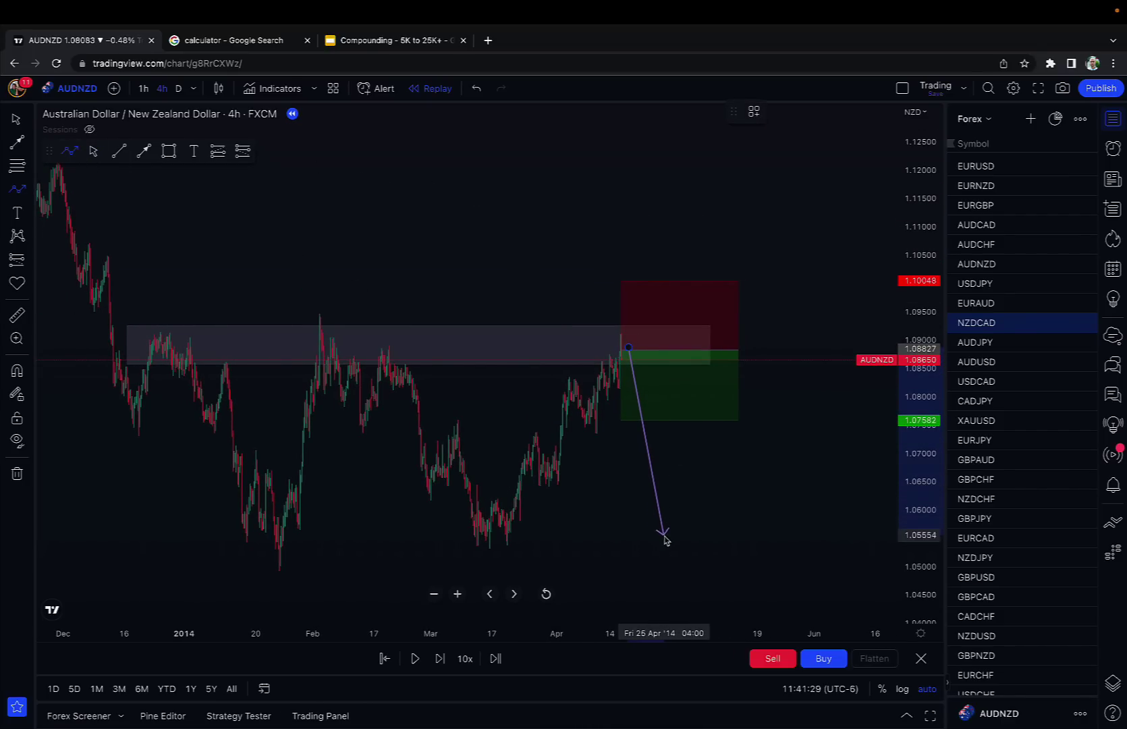
{"action": "left_click", "coordinate": [705, 537]}
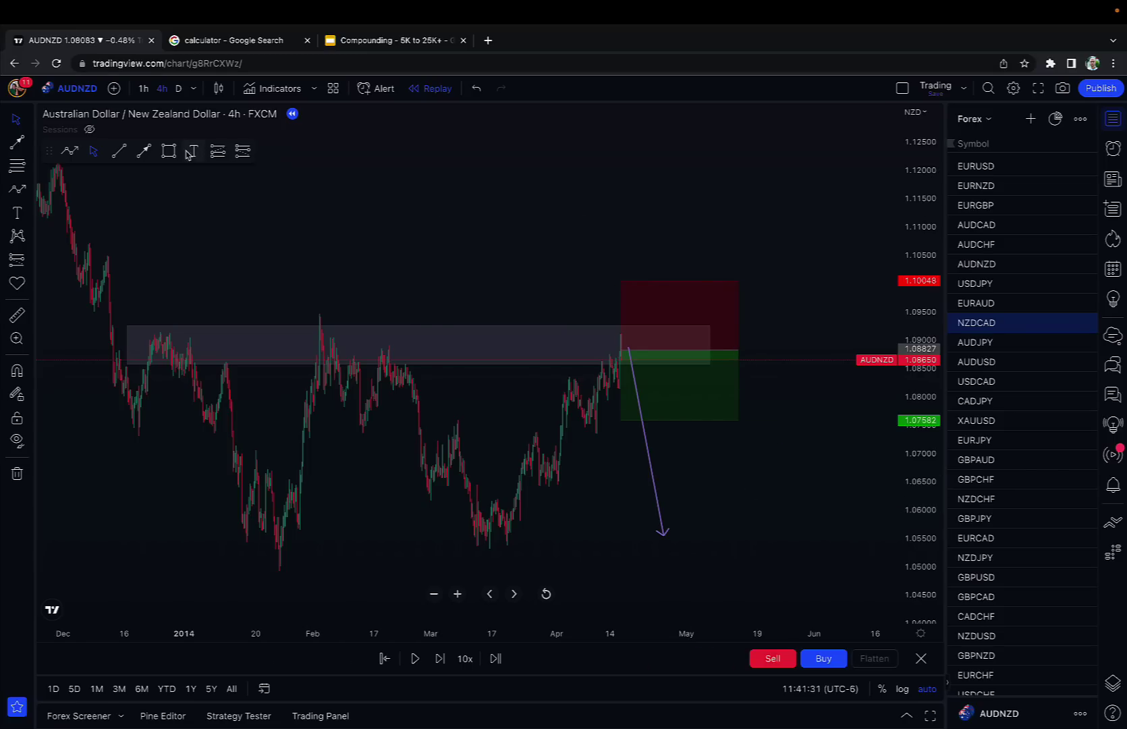
Try an arrow pointing at the short entry, discard it and delete the downward path arrow.
{"action": "left_click", "coordinate": [142, 152]}
{"action": "left_click", "coordinate": [777, 474]}
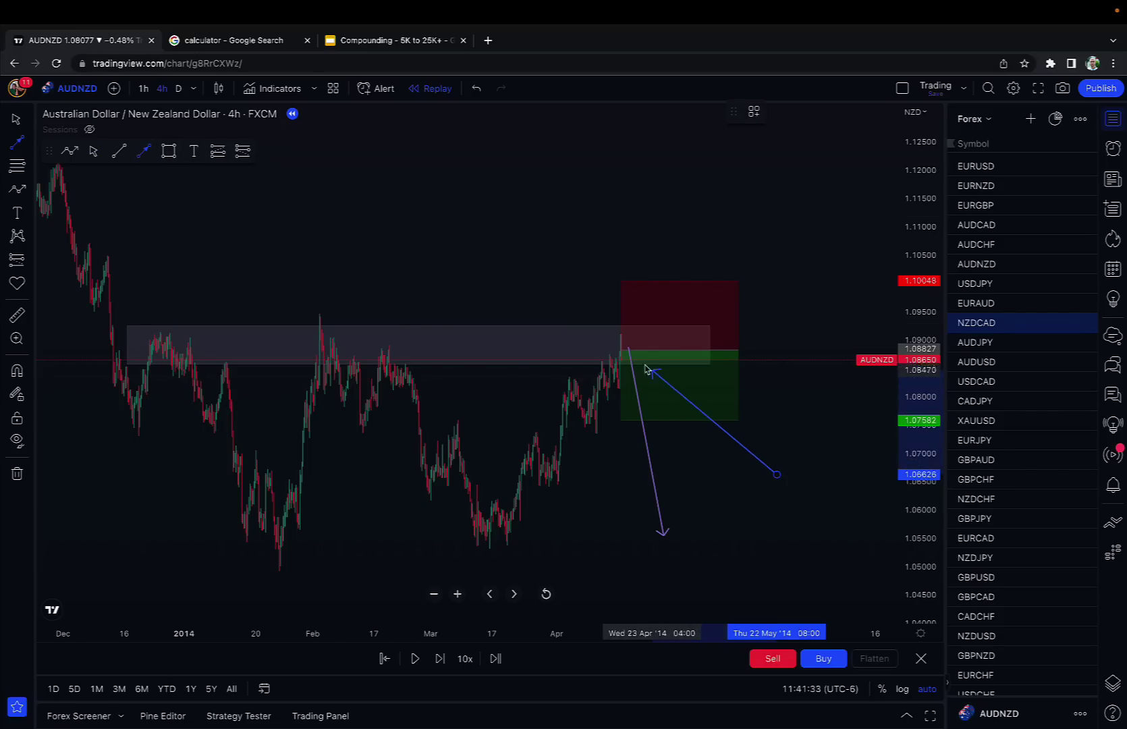
{"action": "left_click", "coordinate": [641, 356]}
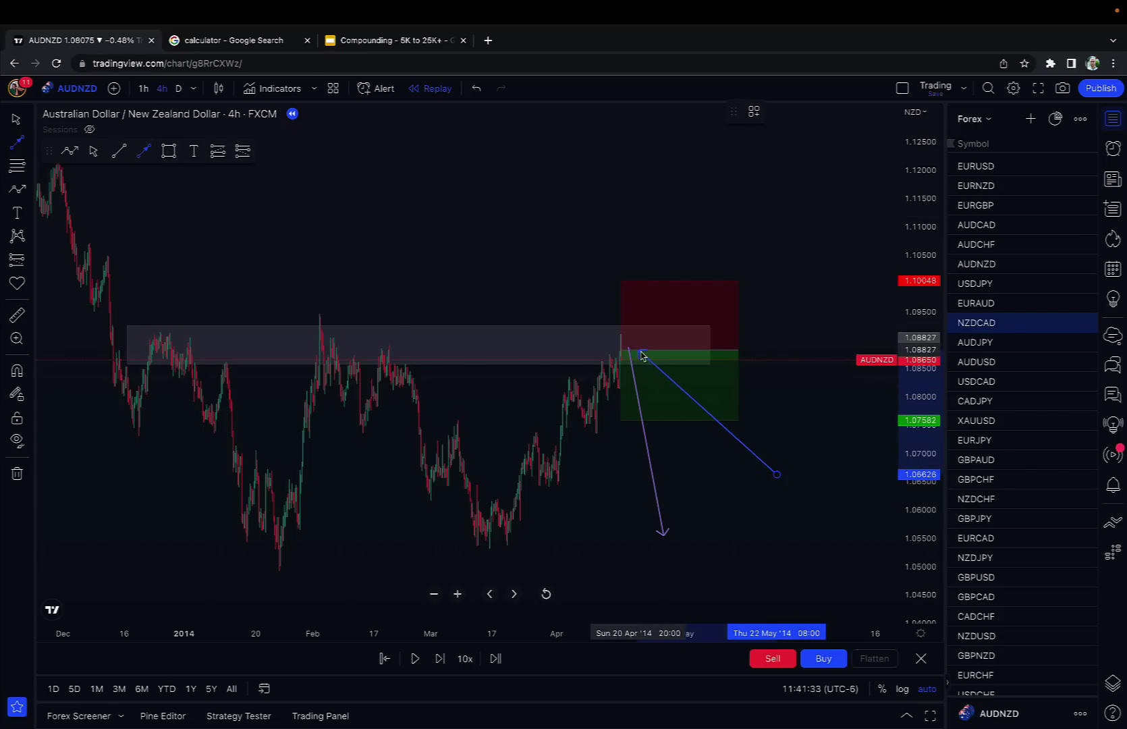
{"action": "double_click", "coordinate": [678, 458]}
{"action": "key", "text": "Escape"}
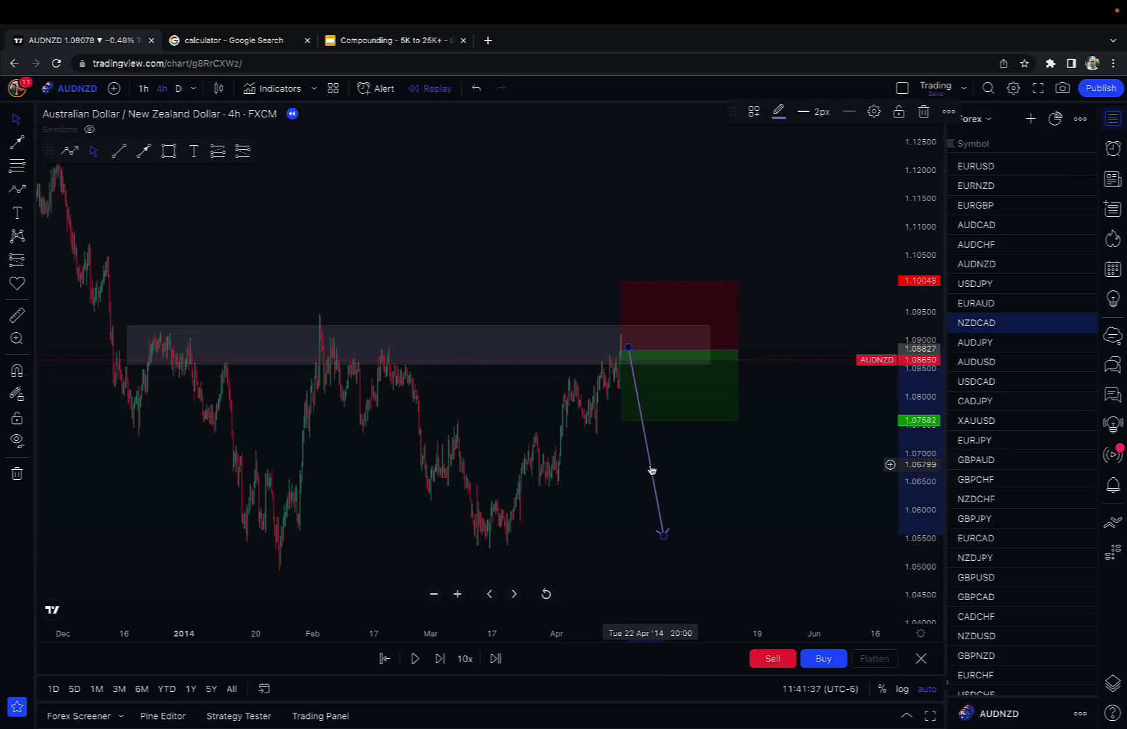
{"action": "key", "text": "Delete"}
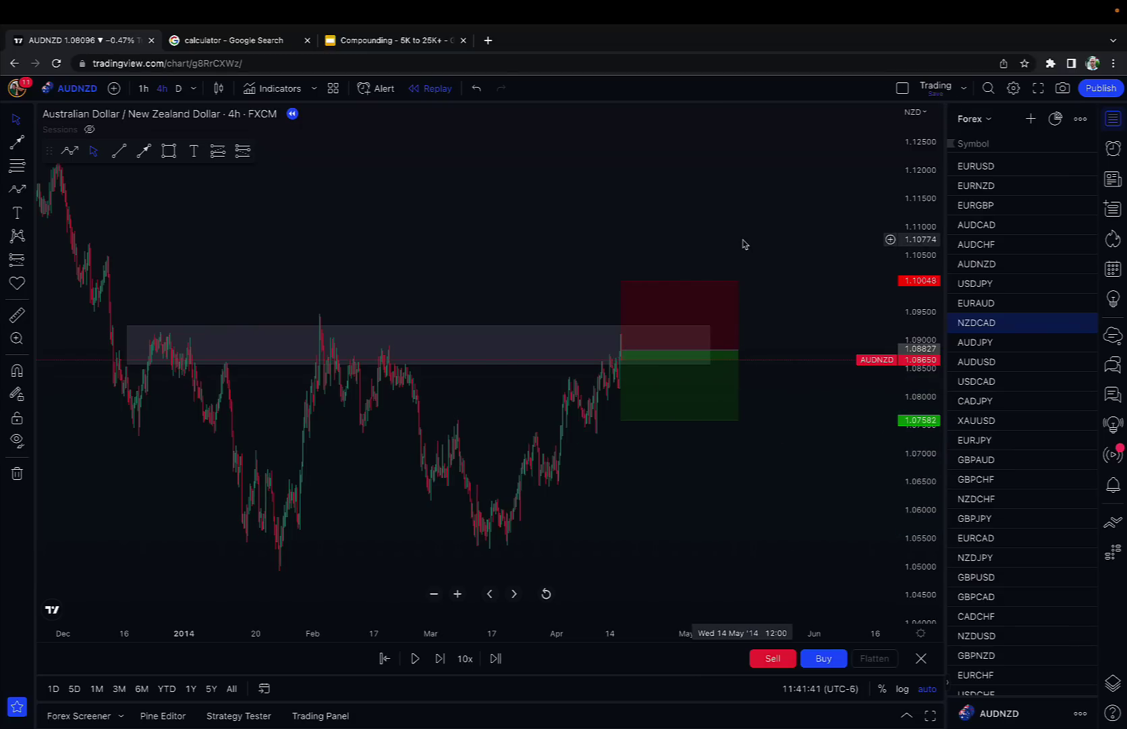
{"action": "mouse_move", "coordinate": [629, 345]}
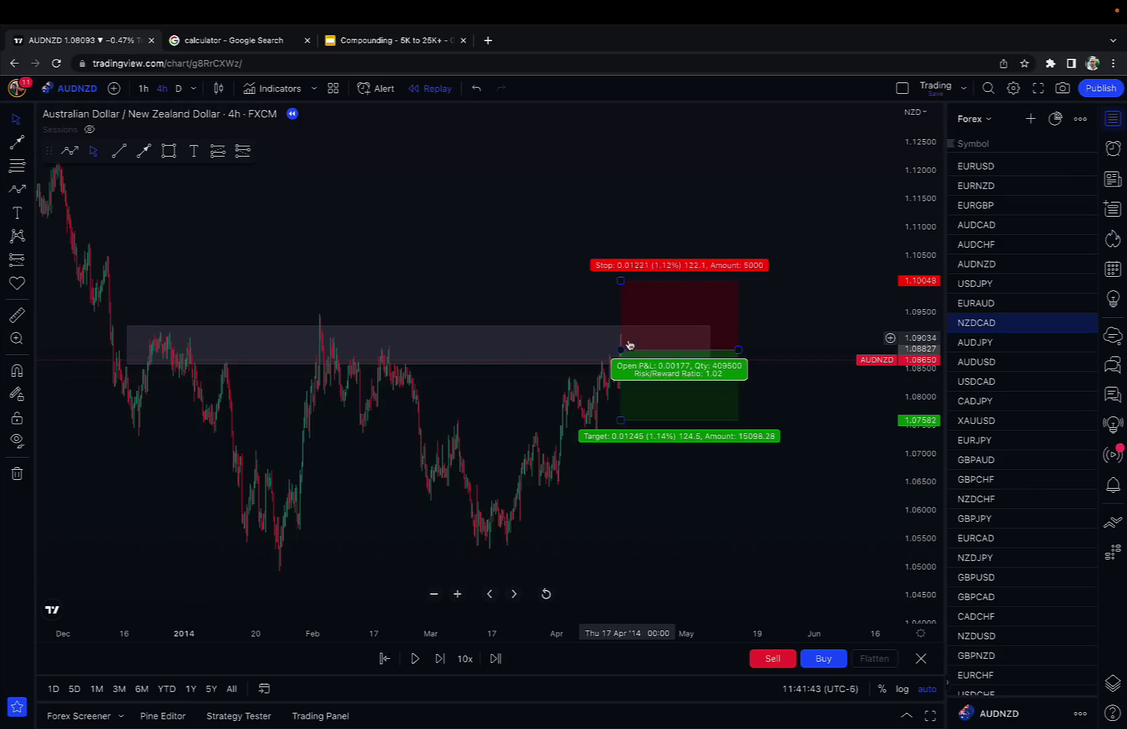
Inspect the short position's stop, entry and target on the chart and check the running balance in the Google calculator.
{"action": "scroll", "coordinate": [706, 200], "scroll_direction": "up", "scroll_amount": 2}
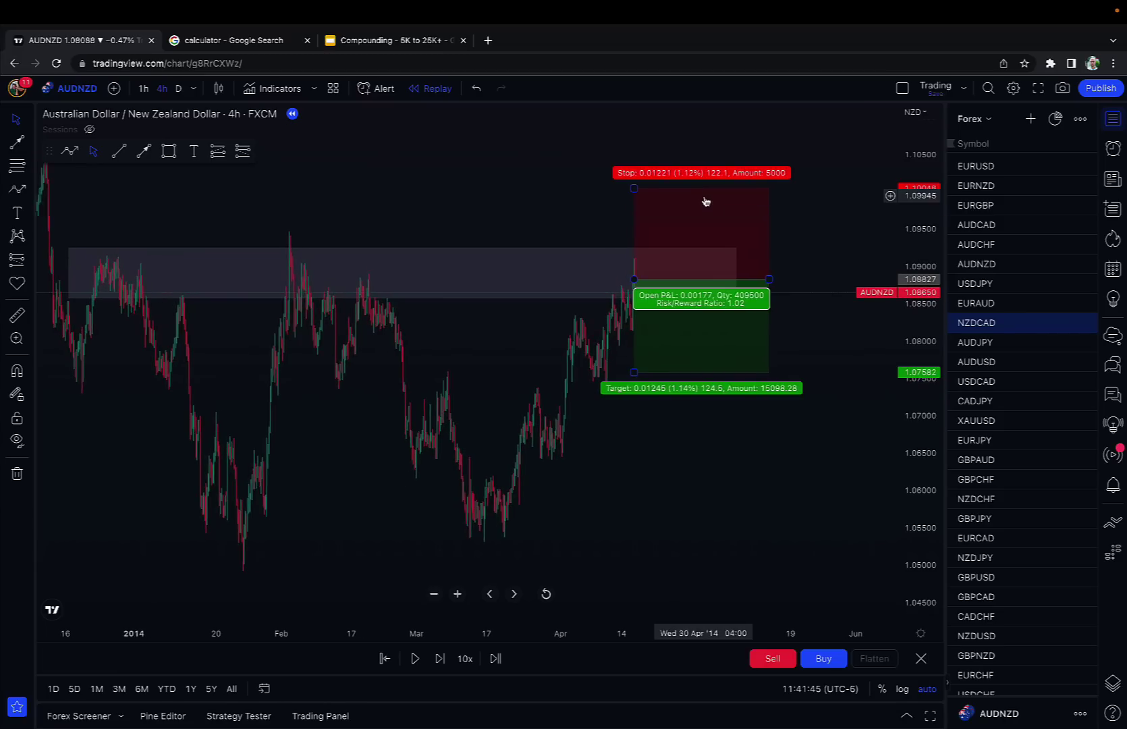
{"action": "scroll", "coordinate": [686, 392], "scroll_direction": "down", "scroll_amount": 1}
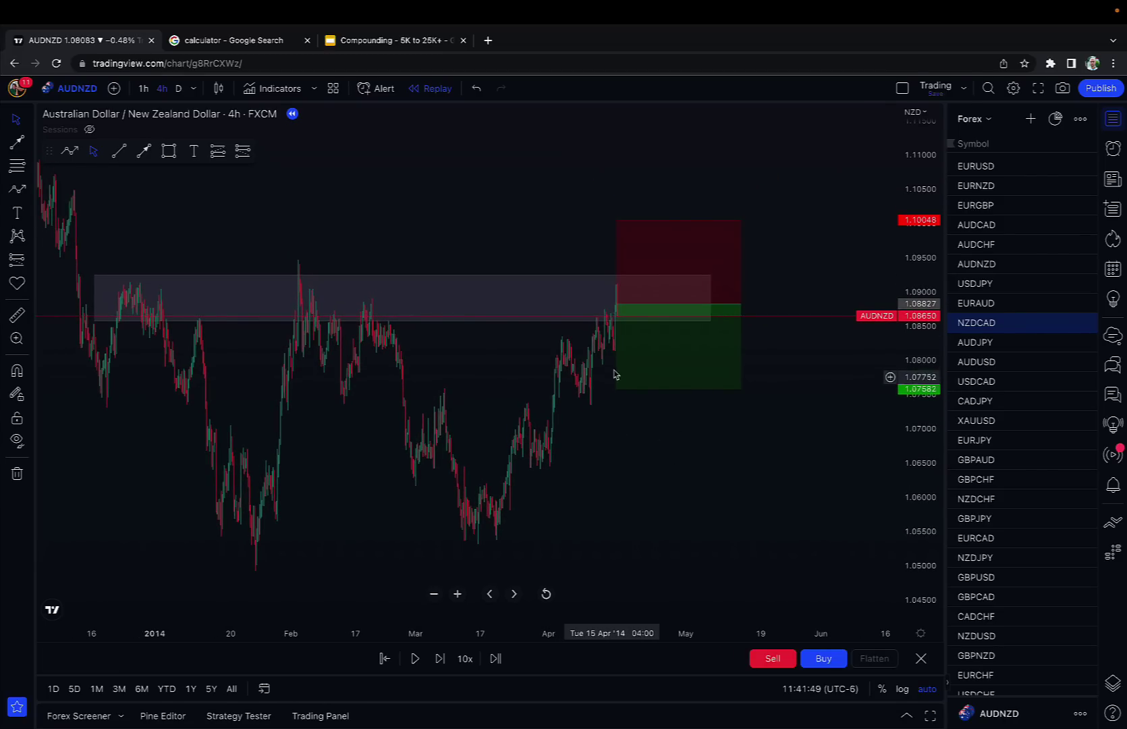
{"action": "mouse_move", "coordinate": [620, 315]}
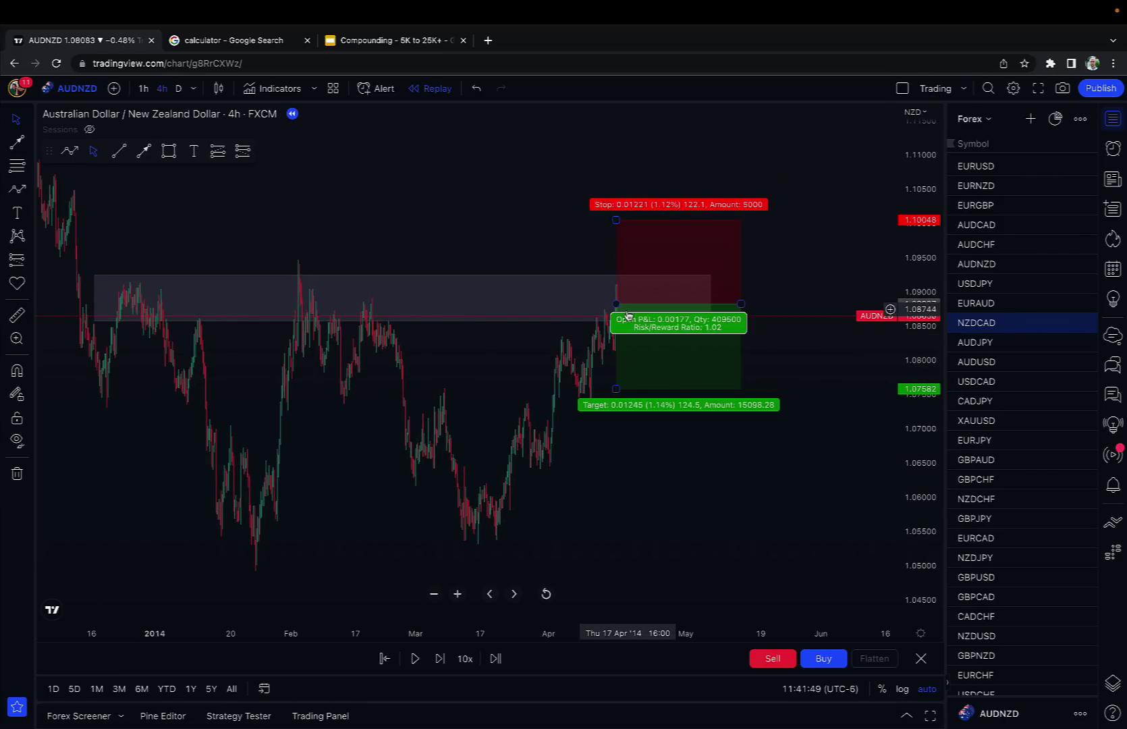
{"action": "left_click", "coordinate": [247, 42]}
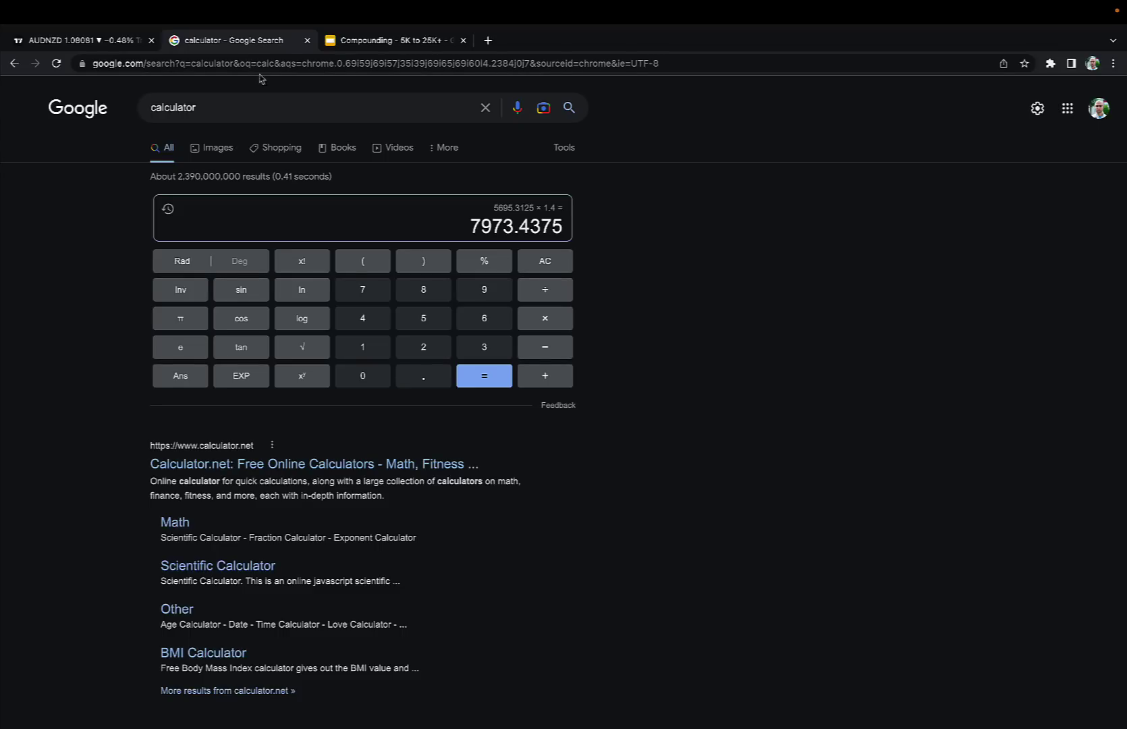
{"action": "left_click", "coordinate": [100, 42]}
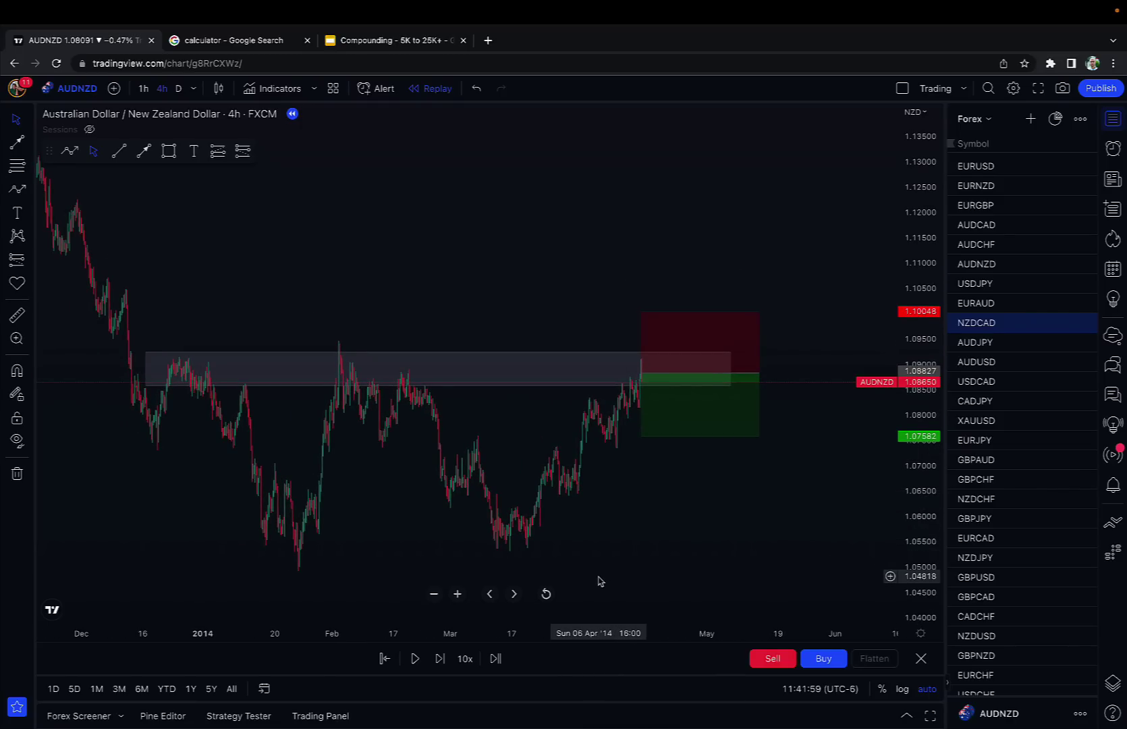
Return to the AUDNZD chart and advance the replay candle by candle until price falls from the zone to just above the short's target.
{"action": "left_click", "coordinate": [441, 658]}
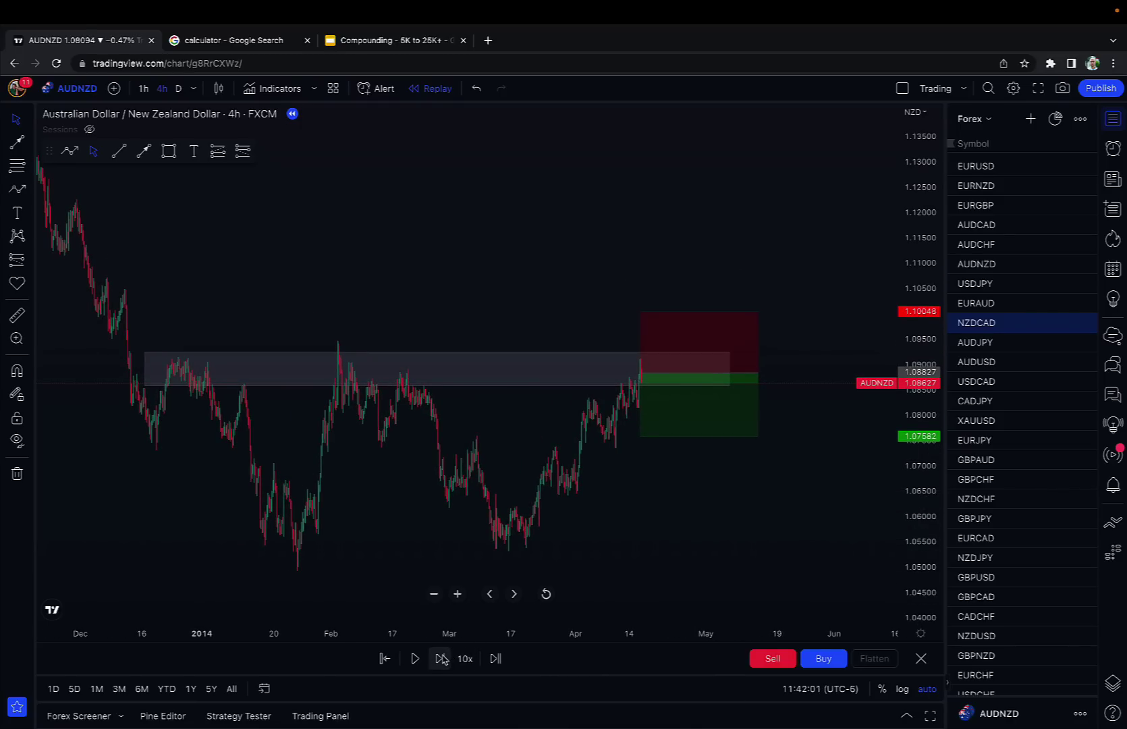
{"action": "left_click", "coordinate": [442, 658]}
{"action": "left_click", "coordinate": [442, 658]}
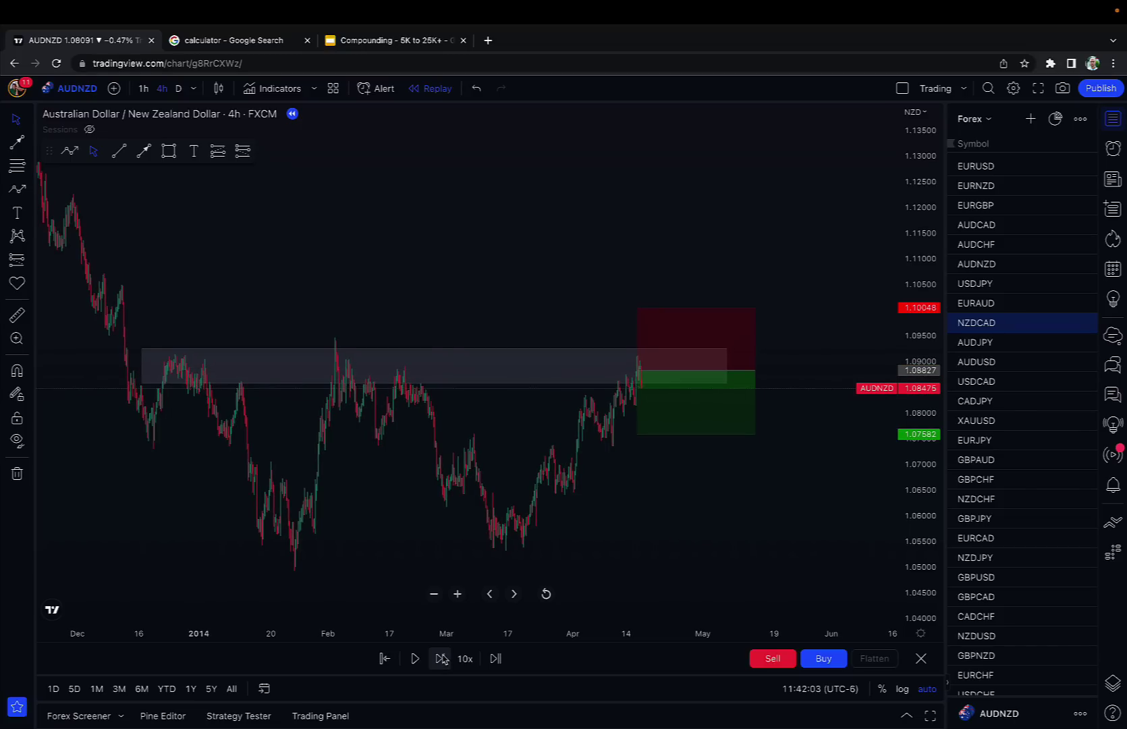
{"action": "left_click", "coordinate": [442, 659]}
{"action": "left_click", "coordinate": [442, 659]}
{"action": "left_click", "coordinate": [441, 658]}
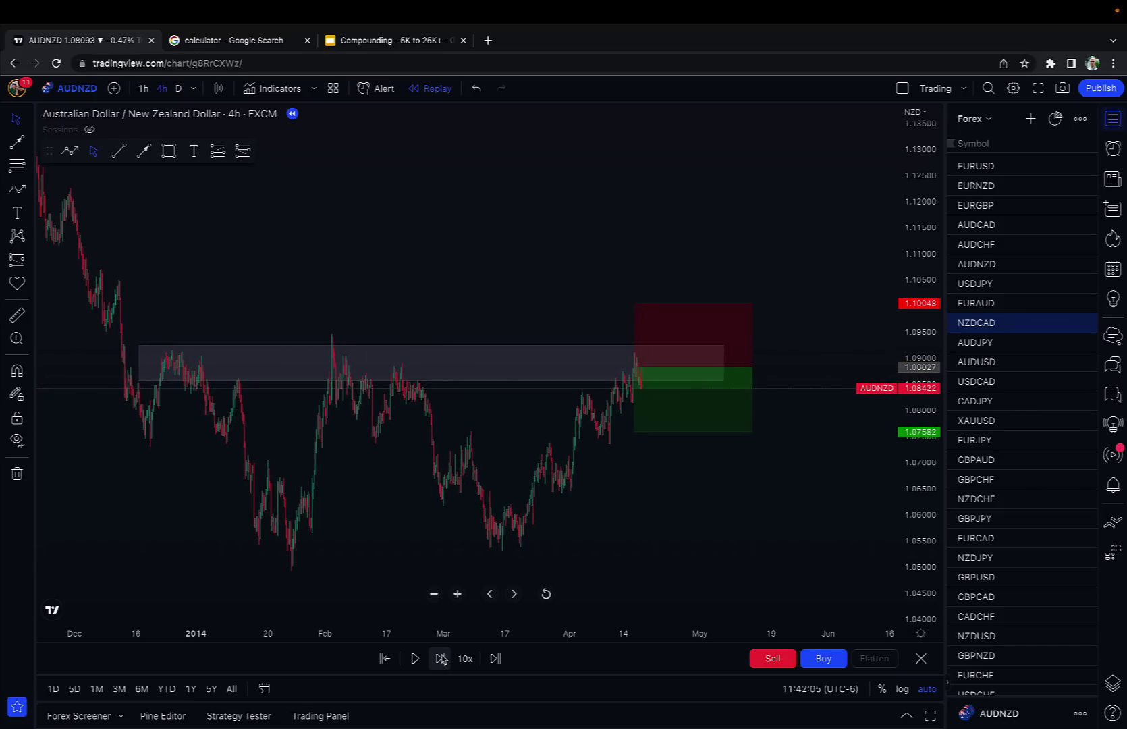
{"action": "left_click", "coordinate": [442, 658]}
{"action": "left_click", "coordinate": [441, 658]}
{"action": "left_click", "coordinate": [442, 659]}
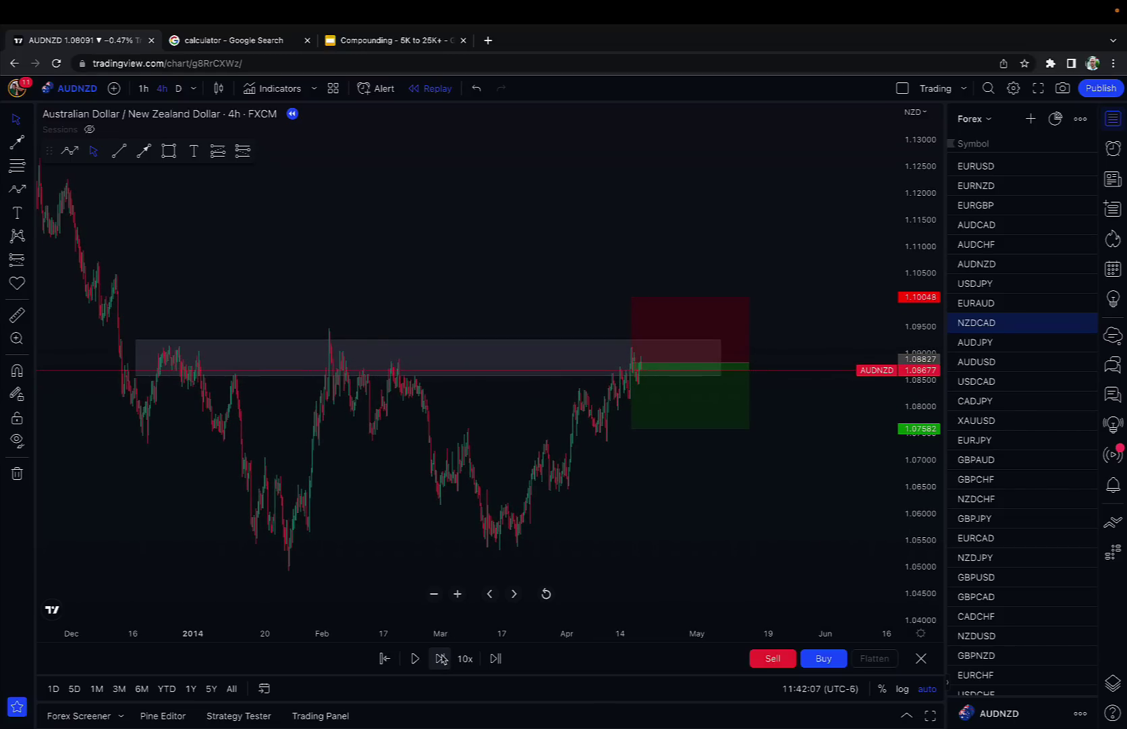
{"action": "left_click", "coordinate": [442, 658]}
{"action": "left_click", "coordinate": [442, 658]}
{"action": "left_click", "coordinate": [442, 658]}
{"action": "left_click", "coordinate": [442, 658]}
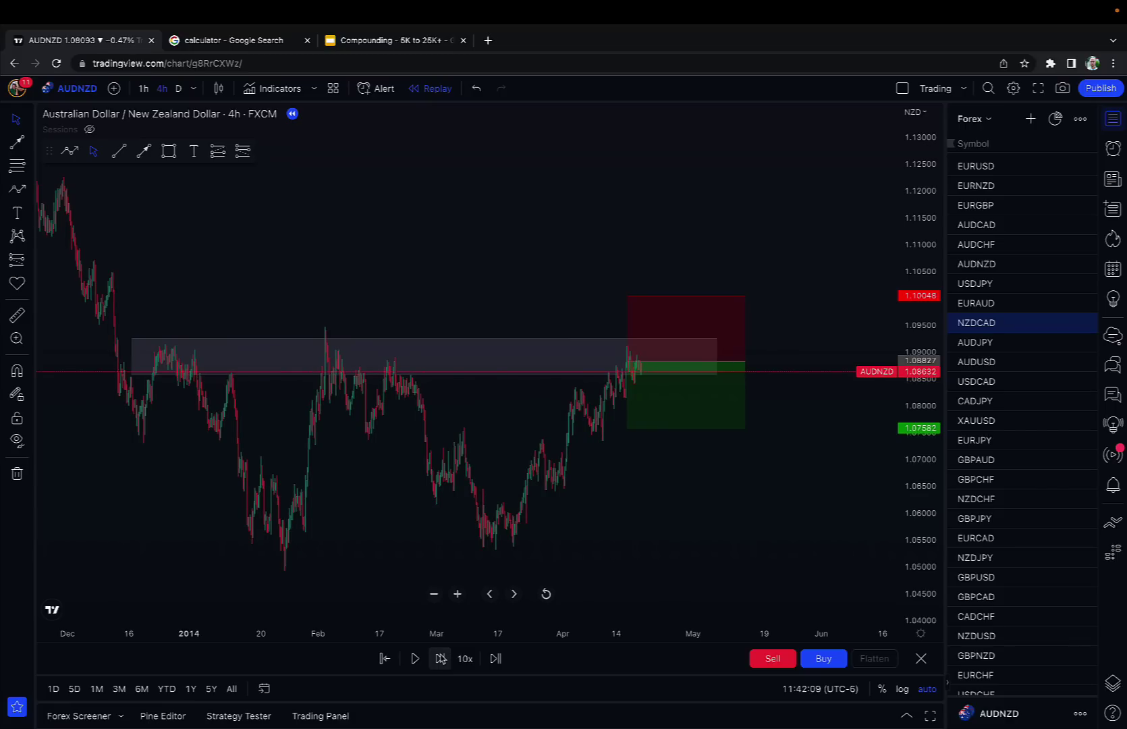
{"action": "left_click", "coordinate": [440, 659]}
{"action": "left_click", "coordinate": [440, 658]}
{"action": "left_click", "coordinate": [440, 659]}
{"action": "left_click", "coordinate": [440, 658]}
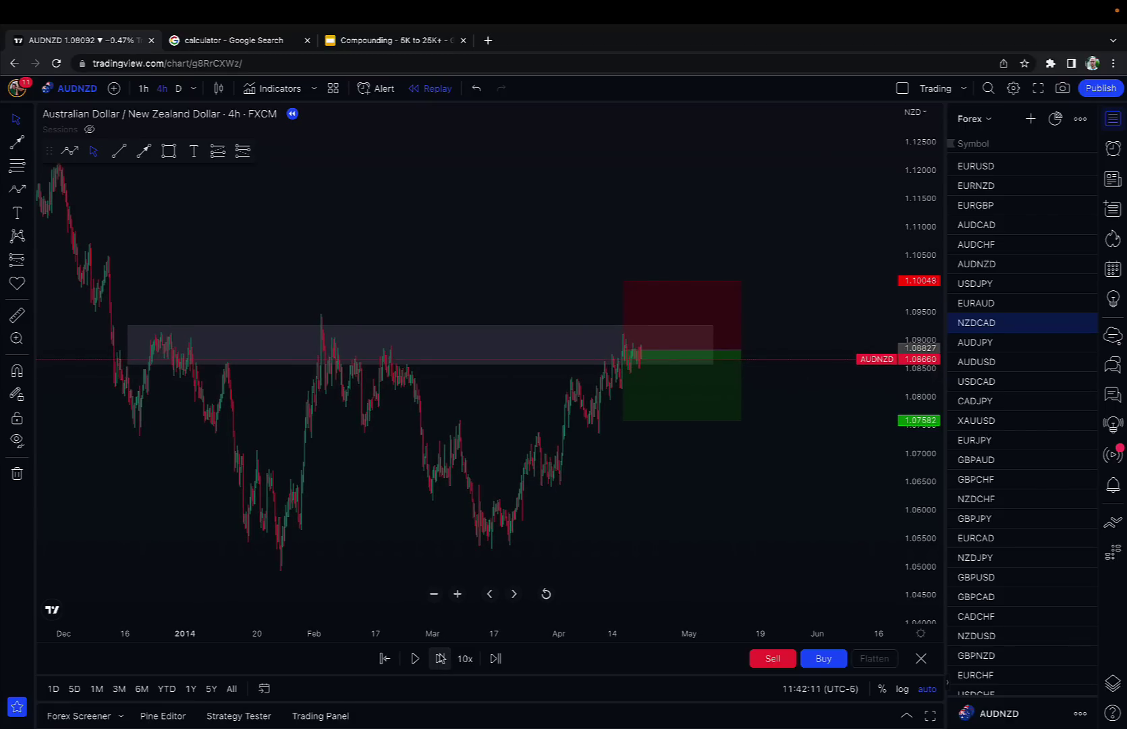
{"action": "left_click", "coordinate": [440, 658]}
{"action": "left_click", "coordinate": [440, 658]}
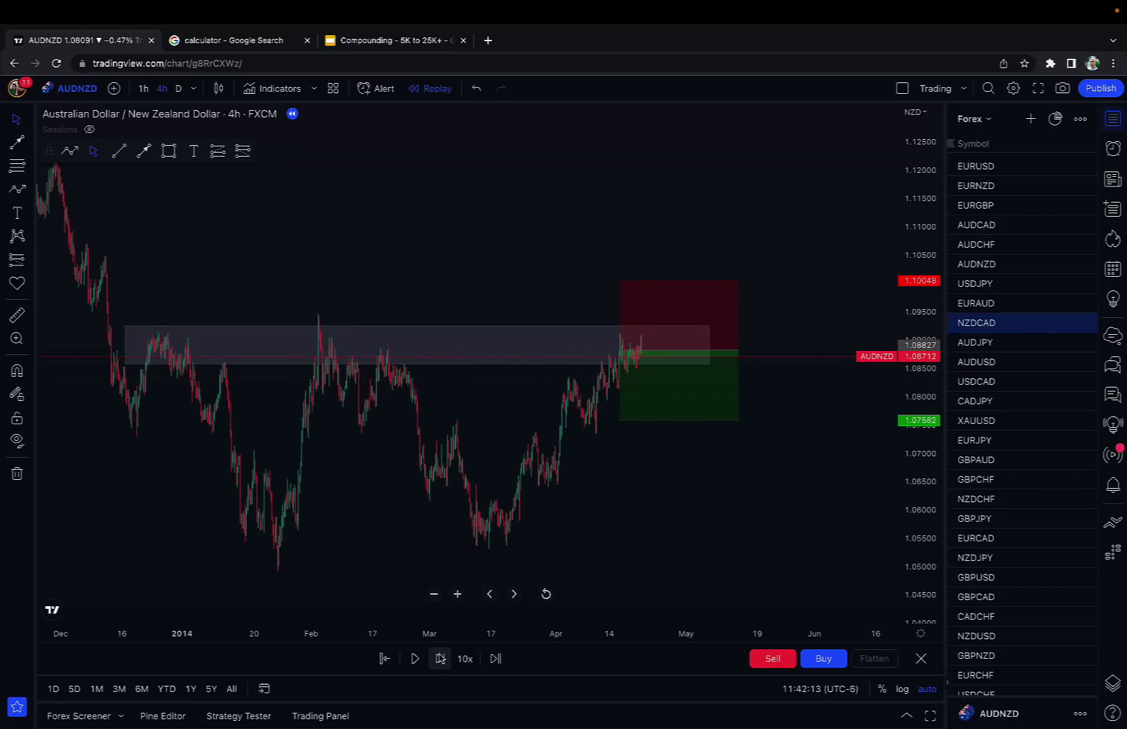
{"action": "left_click", "coordinate": [513, 594]}
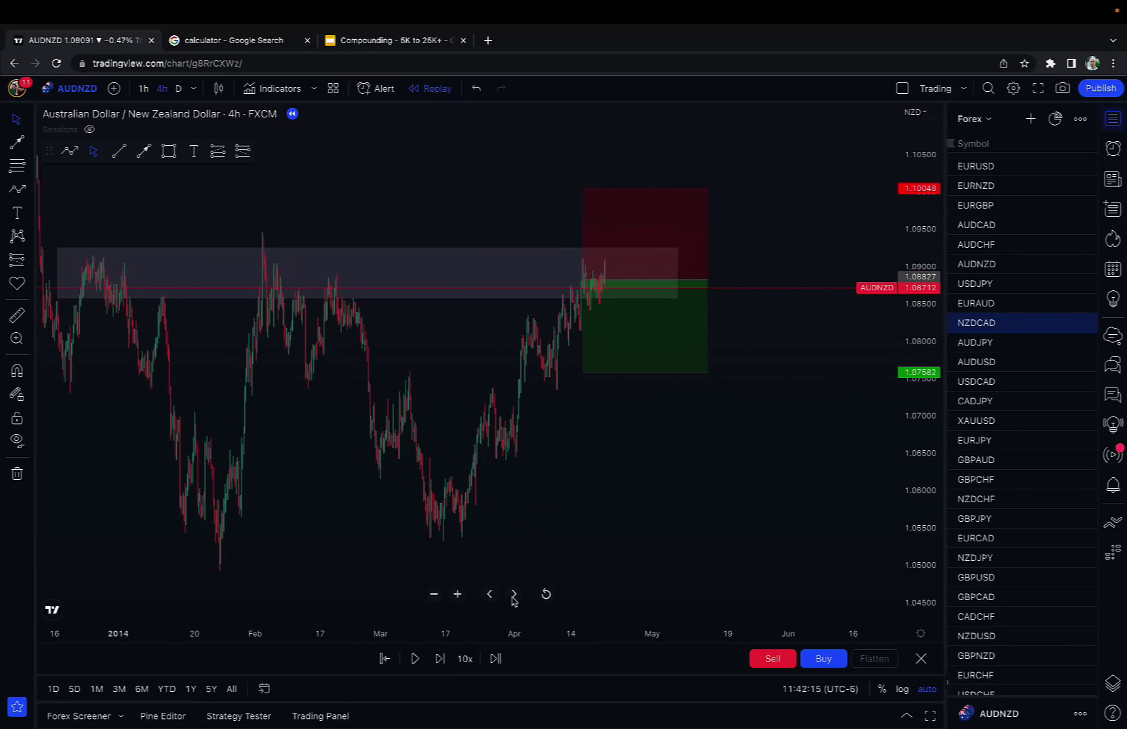
{"action": "left_click", "coordinate": [440, 658]}
{"action": "left_click", "coordinate": [440, 659]}
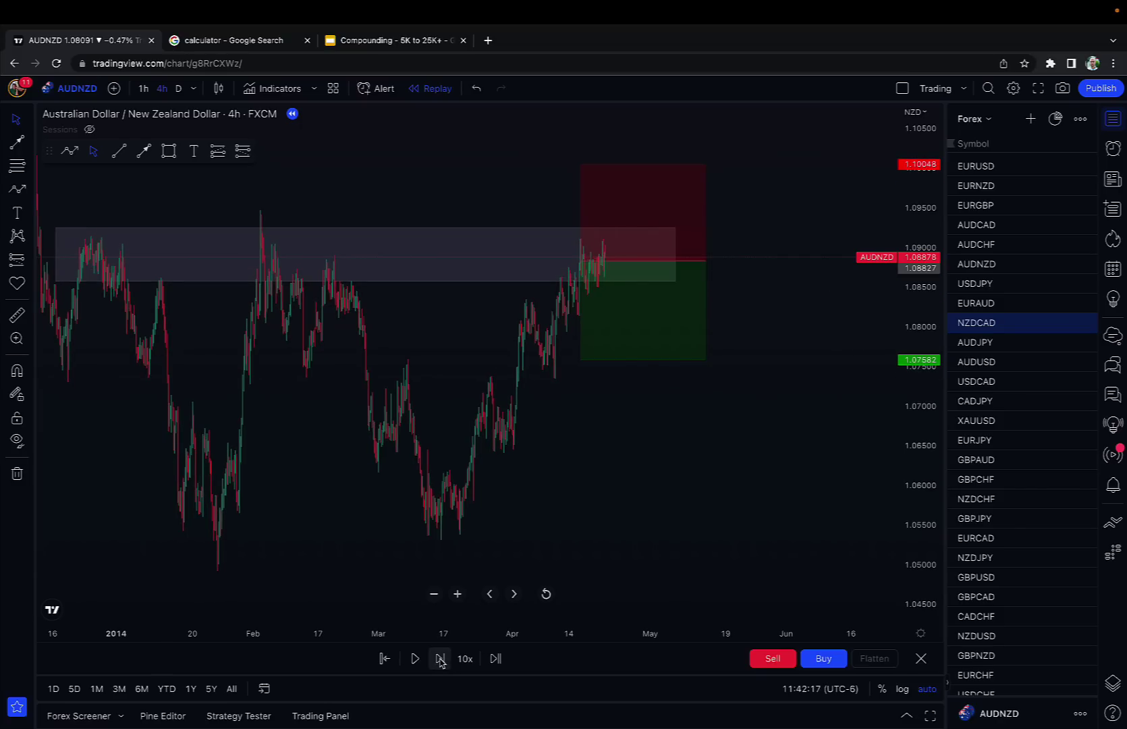
{"action": "left_click", "coordinate": [440, 658]}
{"action": "left_click", "coordinate": [440, 658]}
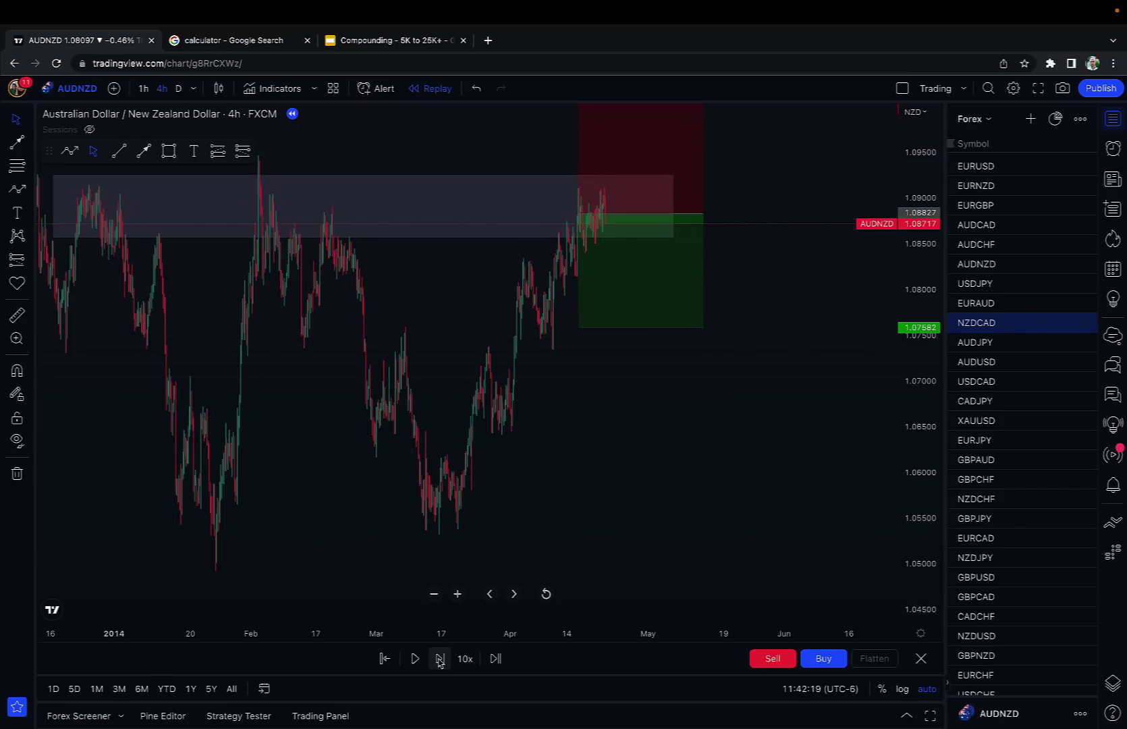
{"action": "left_click", "coordinate": [440, 659]}
{"action": "left_click", "coordinate": [440, 659]}
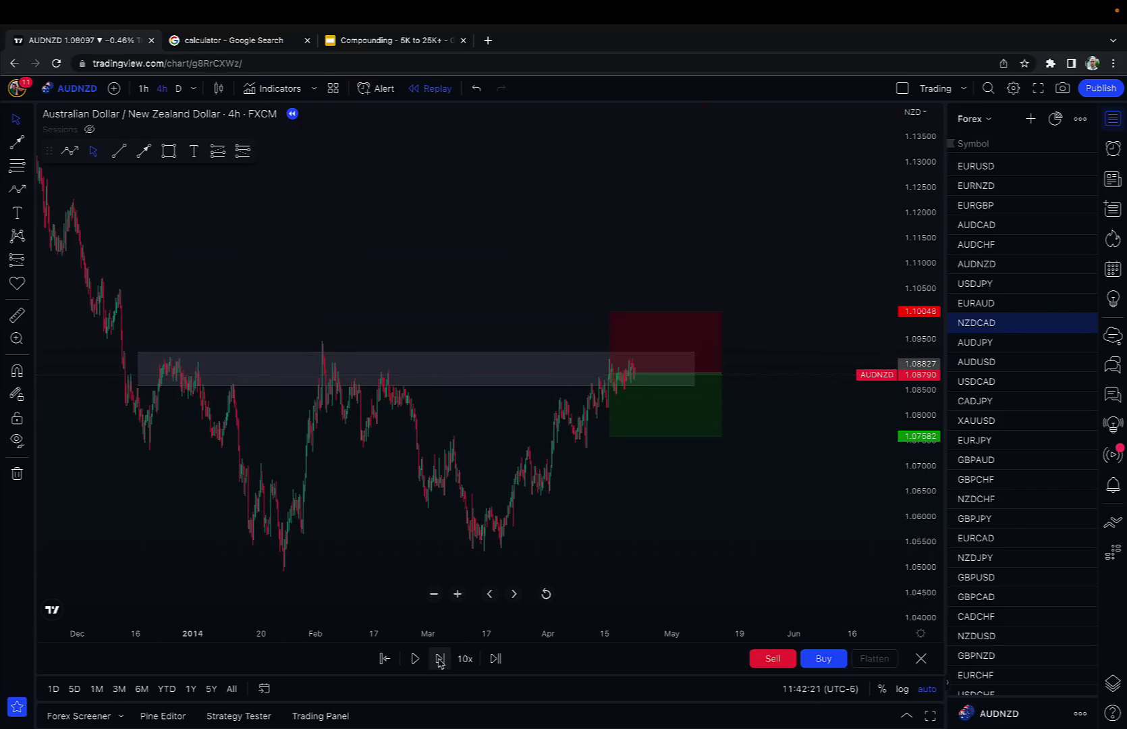
{"action": "left_click", "coordinate": [440, 658]}
{"action": "left_click", "coordinate": [440, 658]}
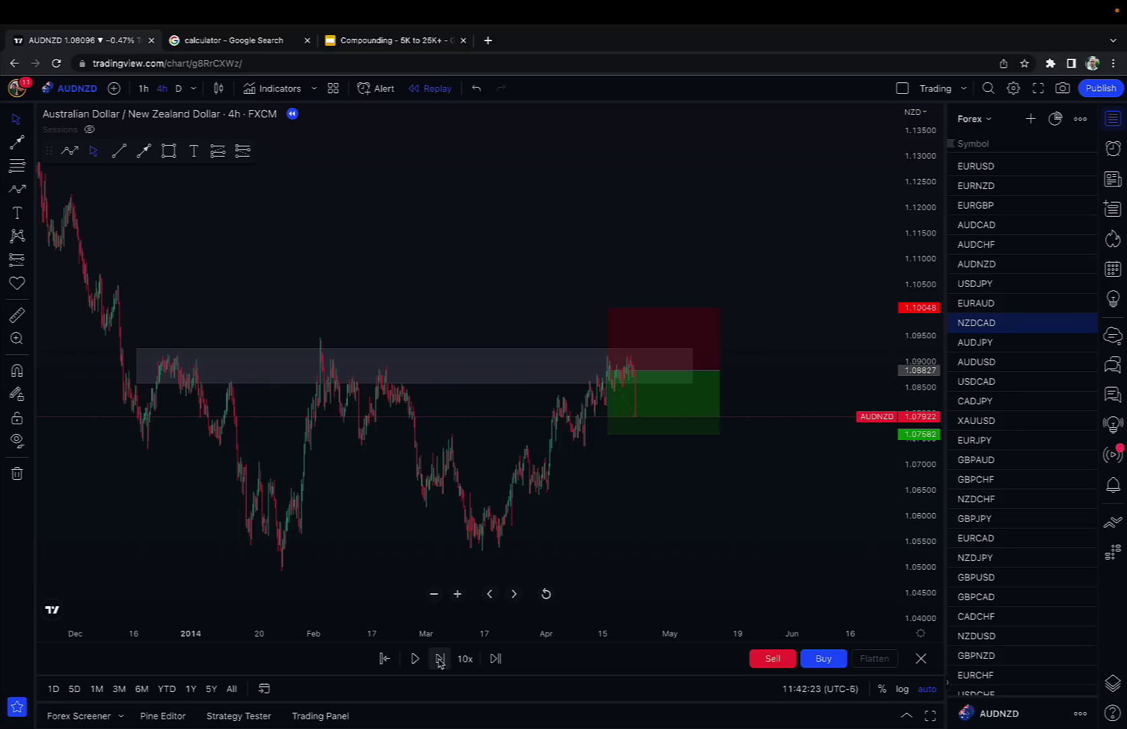
{"action": "left_click", "coordinate": [440, 658]}
{"action": "left_click", "coordinate": [440, 658]}
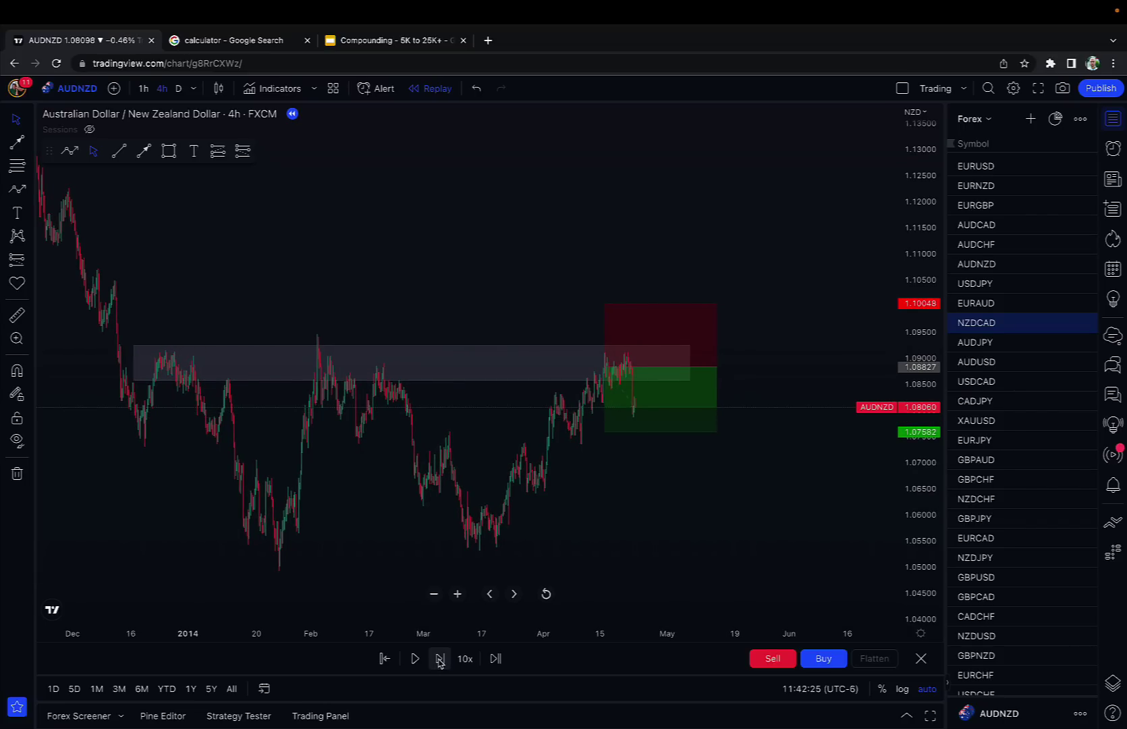
{"action": "left_click", "coordinate": [440, 658]}
{"action": "left_click", "coordinate": [440, 659]}
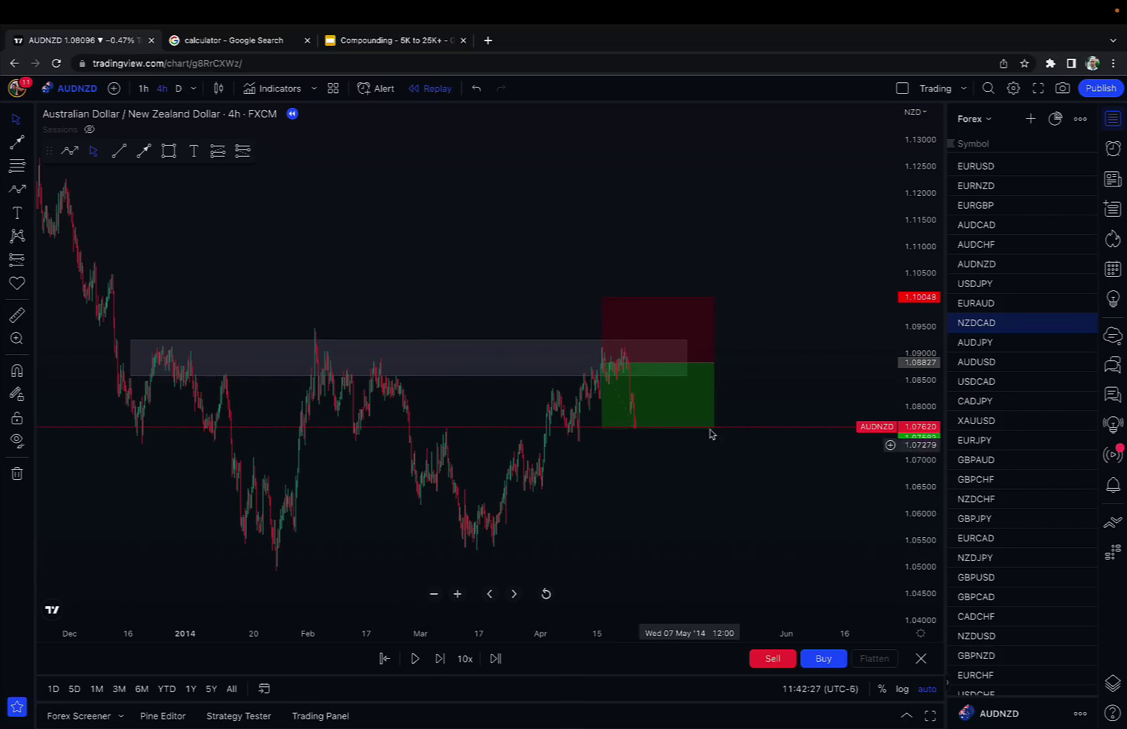
Move the short position's target down to 1.07499.
{"action": "scroll", "coordinate": [654, 500], "scroll_direction": "up", "scroll_amount": 3}
{"action": "scroll", "coordinate": [652, 498], "scroll_direction": "down", "scroll_amount": 3}
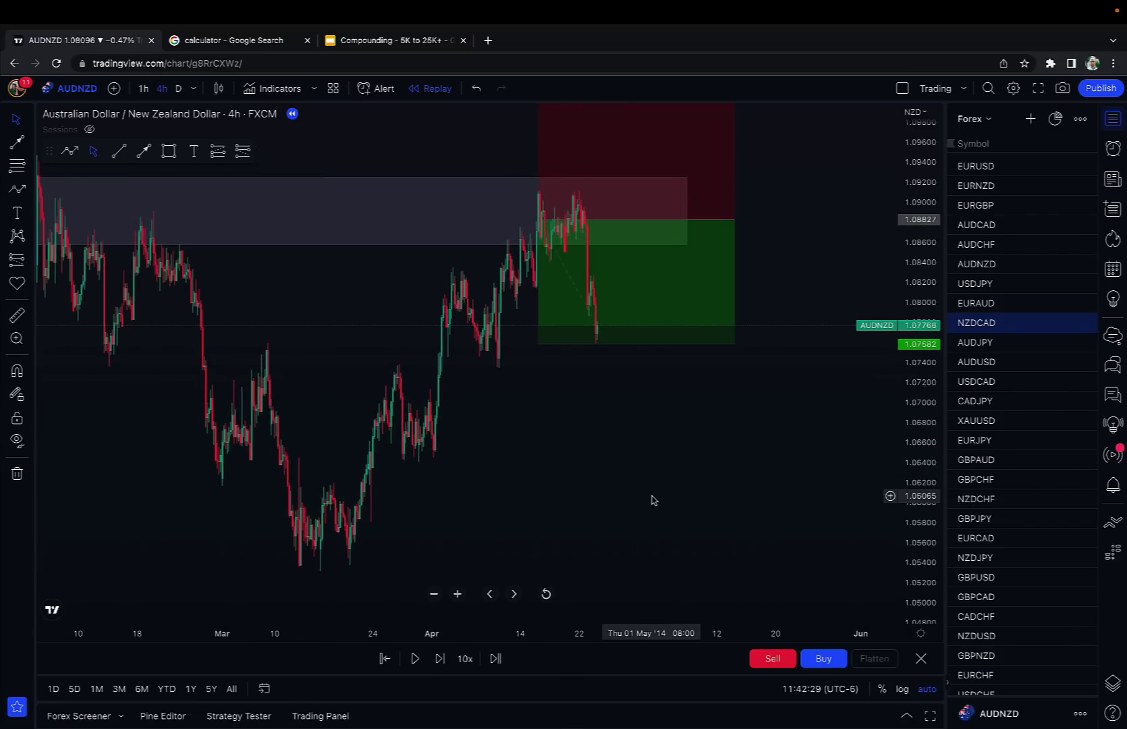
{"action": "scroll", "coordinate": [651, 415], "scroll_direction": "up", "scroll_amount": 3}
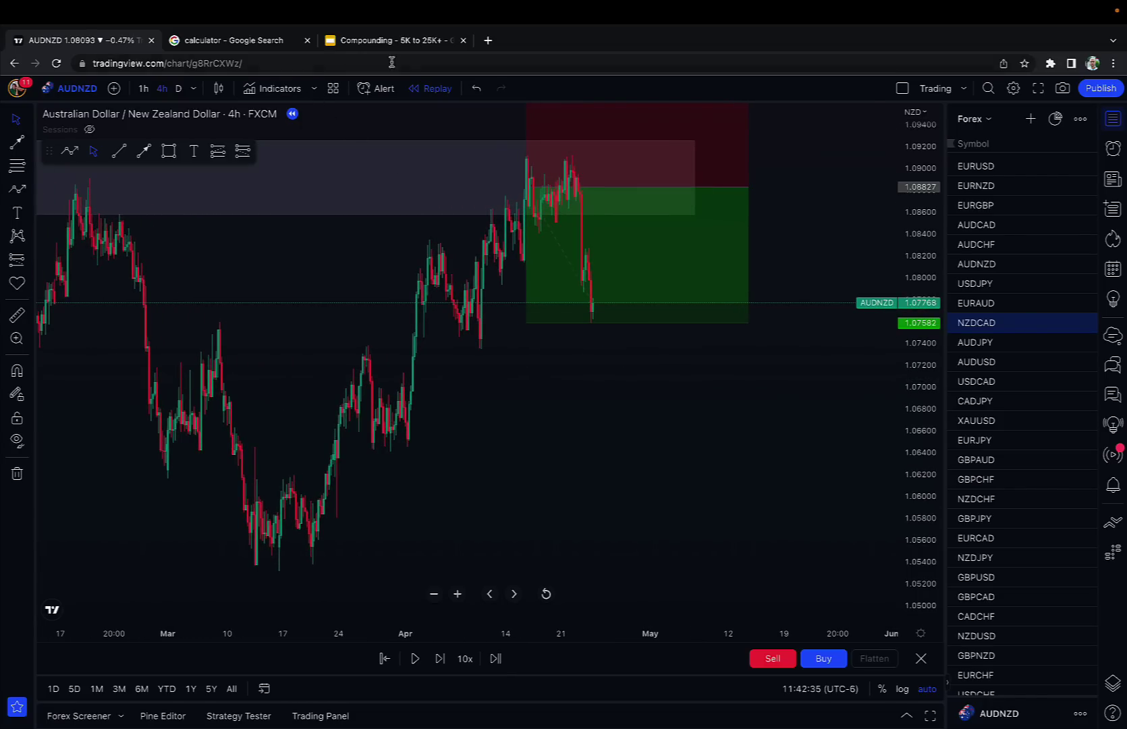
{"action": "left_click", "coordinate": [527, 323]}
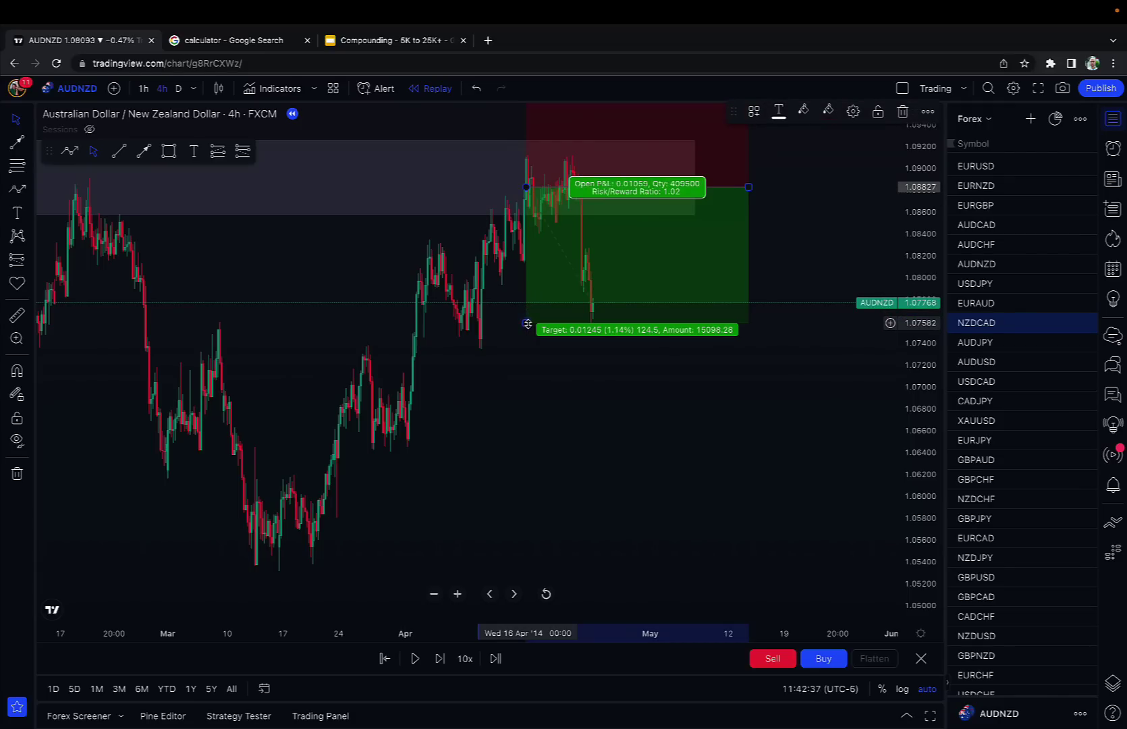
{"action": "left_click_drag", "start_coordinate": [527, 323], "coordinate": [529, 323]}
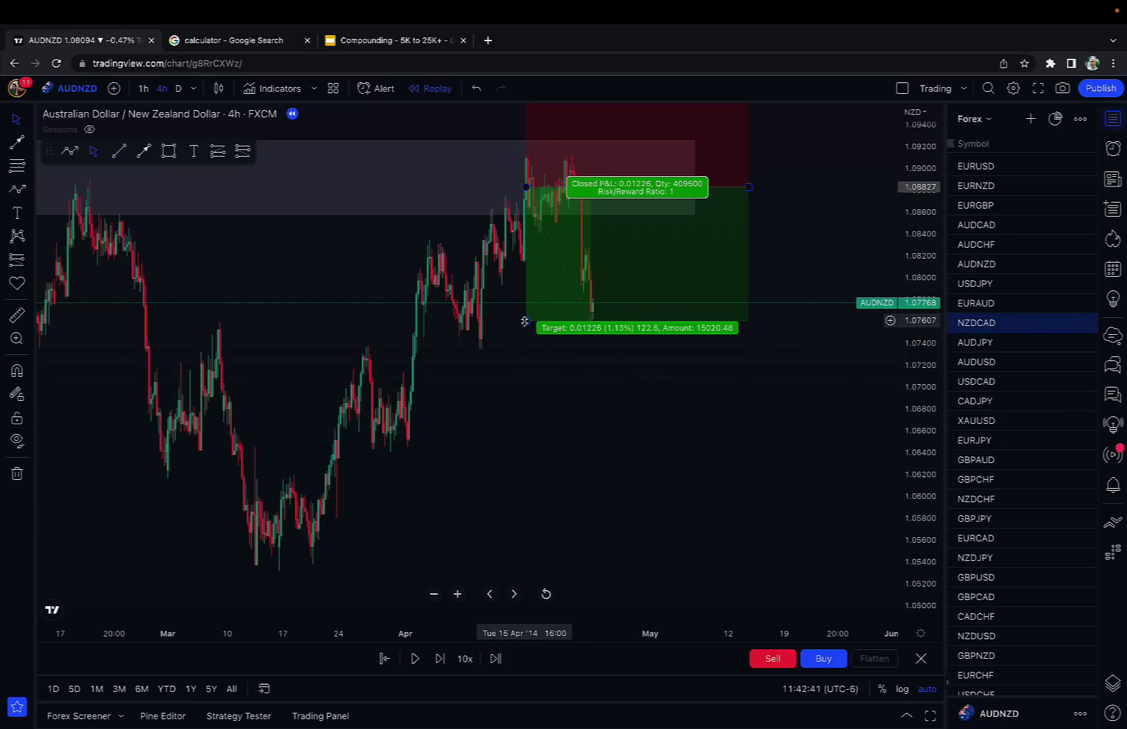
{"action": "left_click_drag", "start_coordinate": [526, 322], "coordinate": [526, 332]}
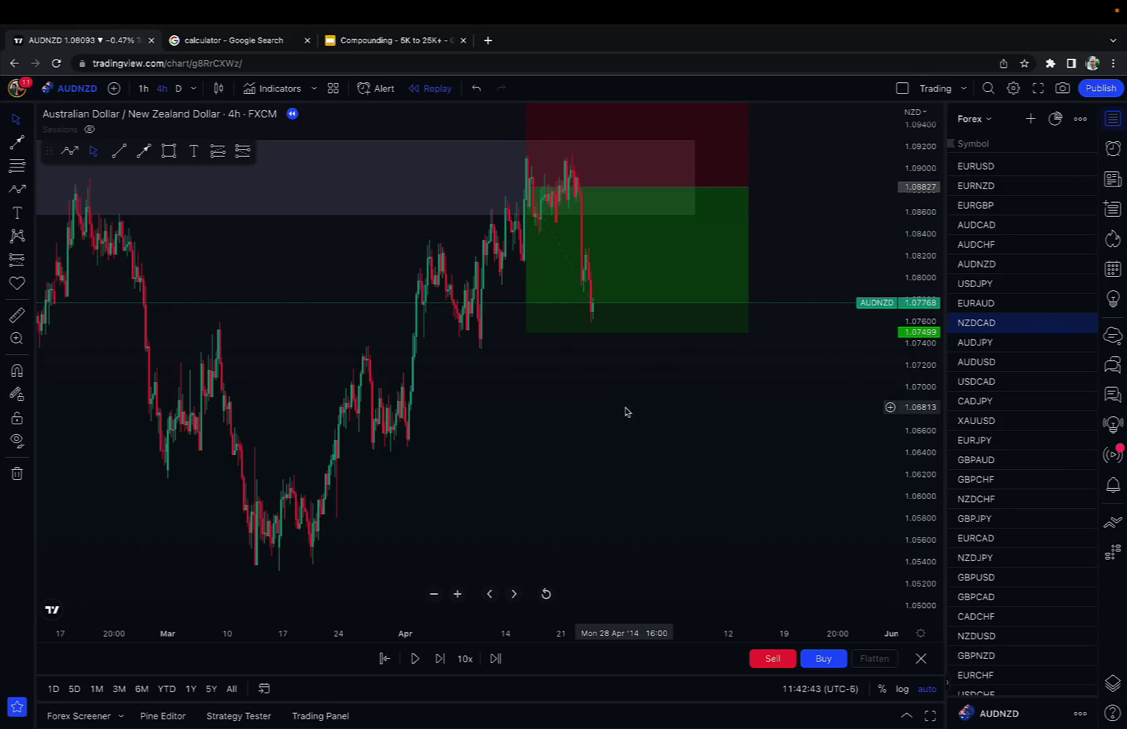
{"action": "scroll", "coordinate": [623, 274], "scroll_direction": "down", "scroll_amount": 3}
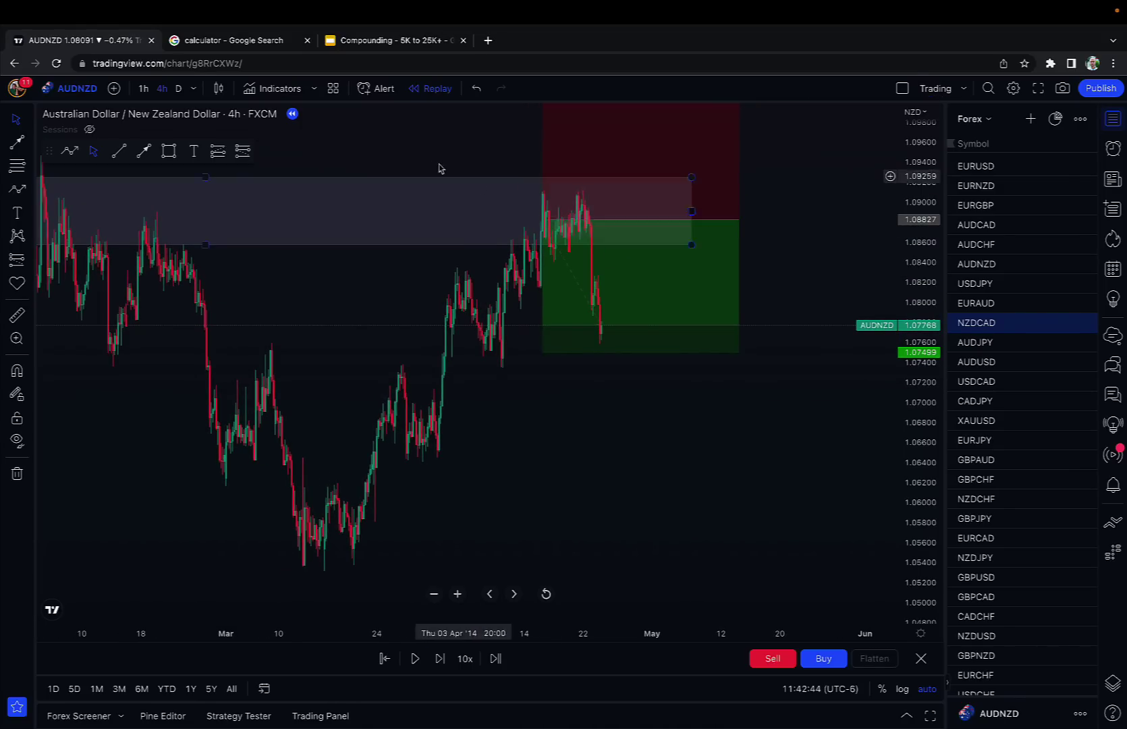
Switch to the Google calculator and multiply the 7973.4375 balance by 1.4.
{"action": "left_click", "coordinate": [279, 42]}
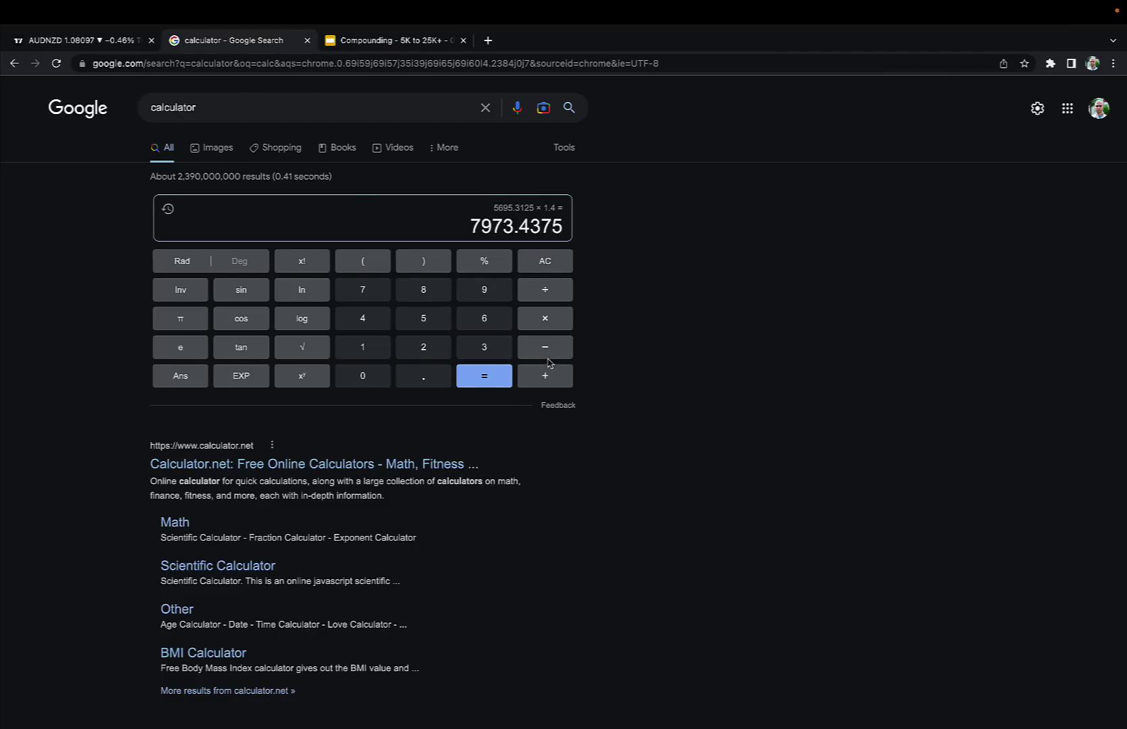
{"action": "left_click", "coordinate": [546, 319]}
{"action": "left_click", "coordinate": [366, 348]}
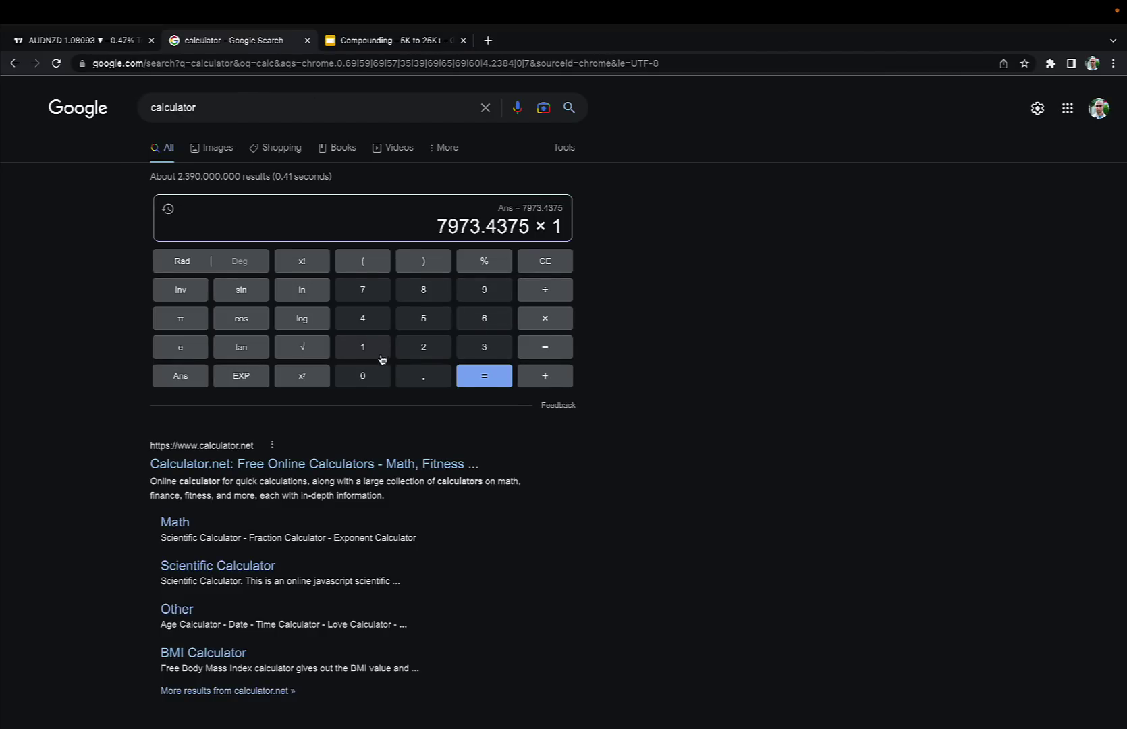
{"action": "left_click", "coordinate": [410, 377]}
{"action": "left_click", "coordinate": [379, 325]}
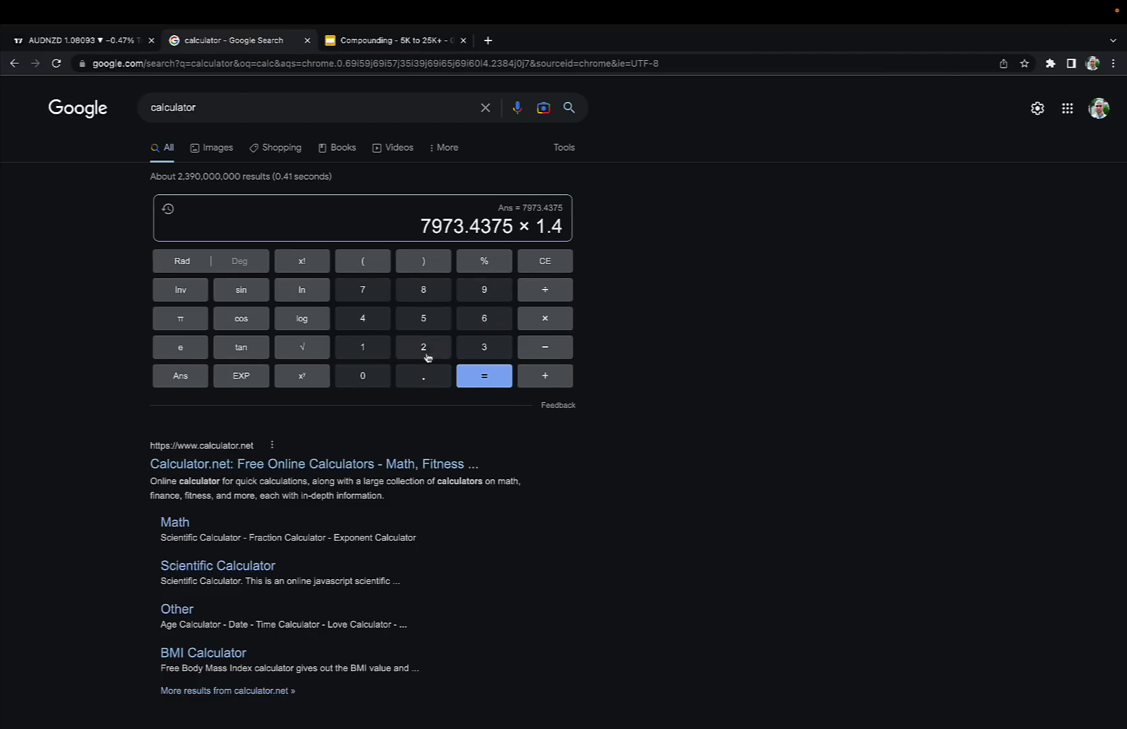
{"action": "left_click", "coordinate": [492, 379]}
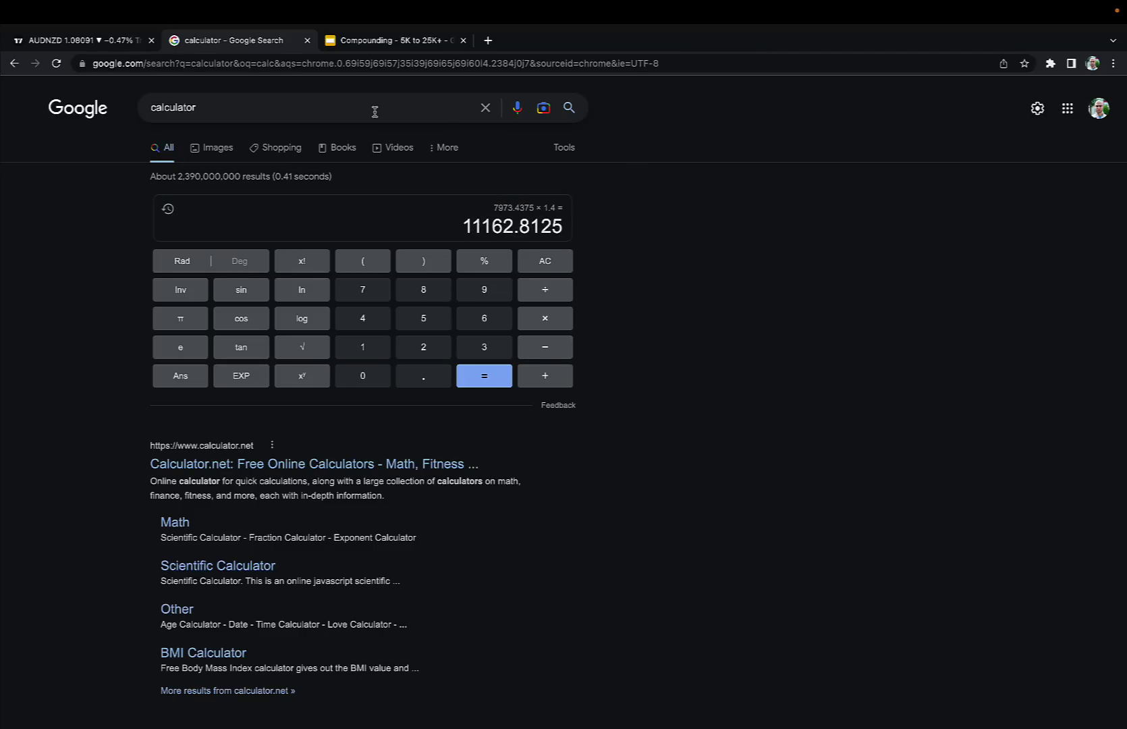
Return to the AUDNZD chart, play the replay until price drops through the 1.07499 target in early May 2014, and pause it.
{"action": "left_click", "coordinate": [124, 54]}
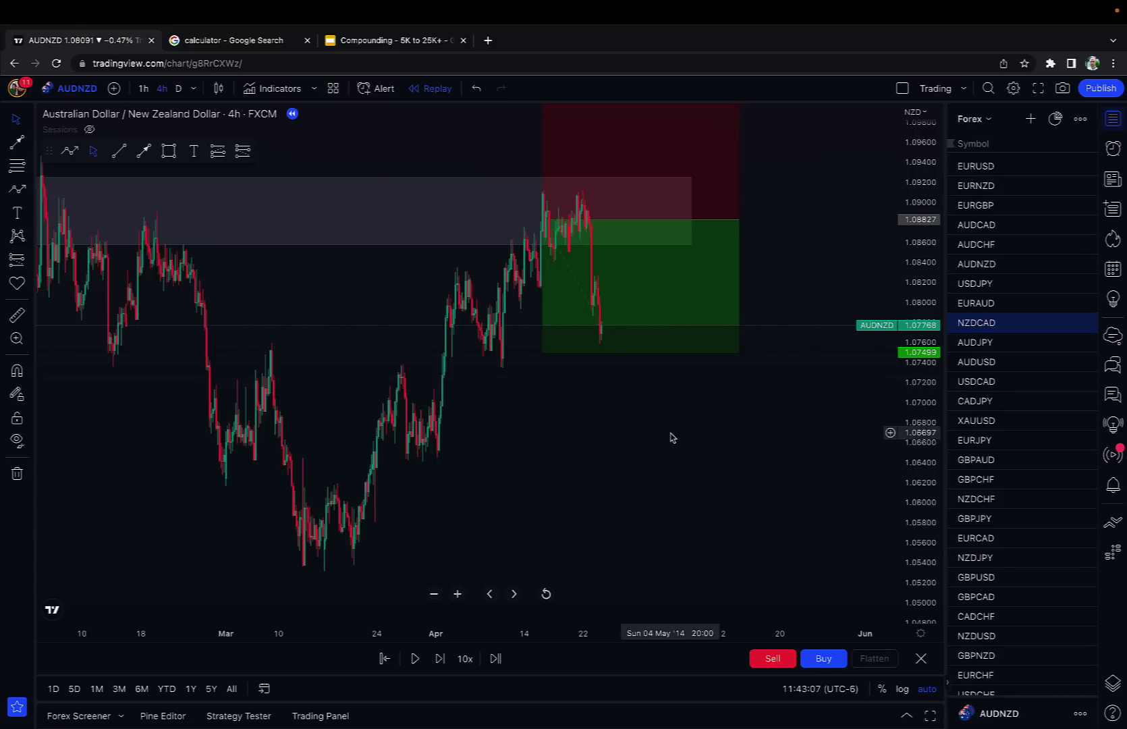
{"action": "scroll", "coordinate": [670, 436], "scroll_direction": "down", "scroll_amount": 5}
{"action": "scroll", "coordinate": [670, 436], "scroll_direction": "down", "scroll_amount": 2}
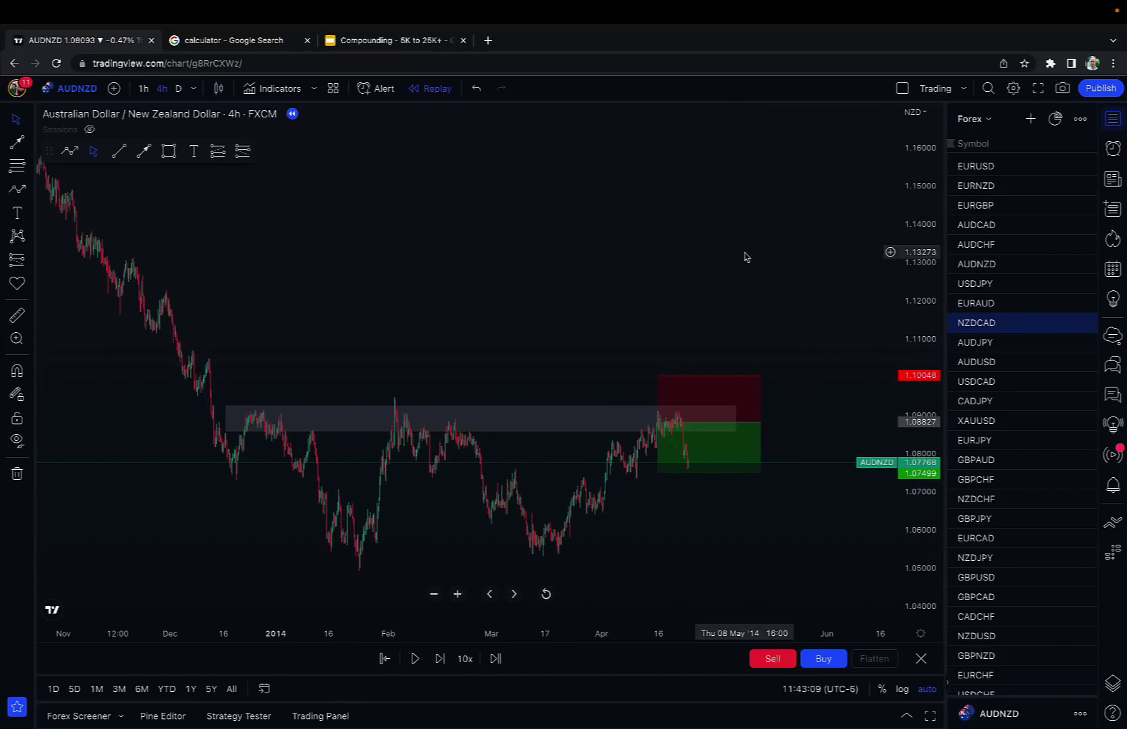
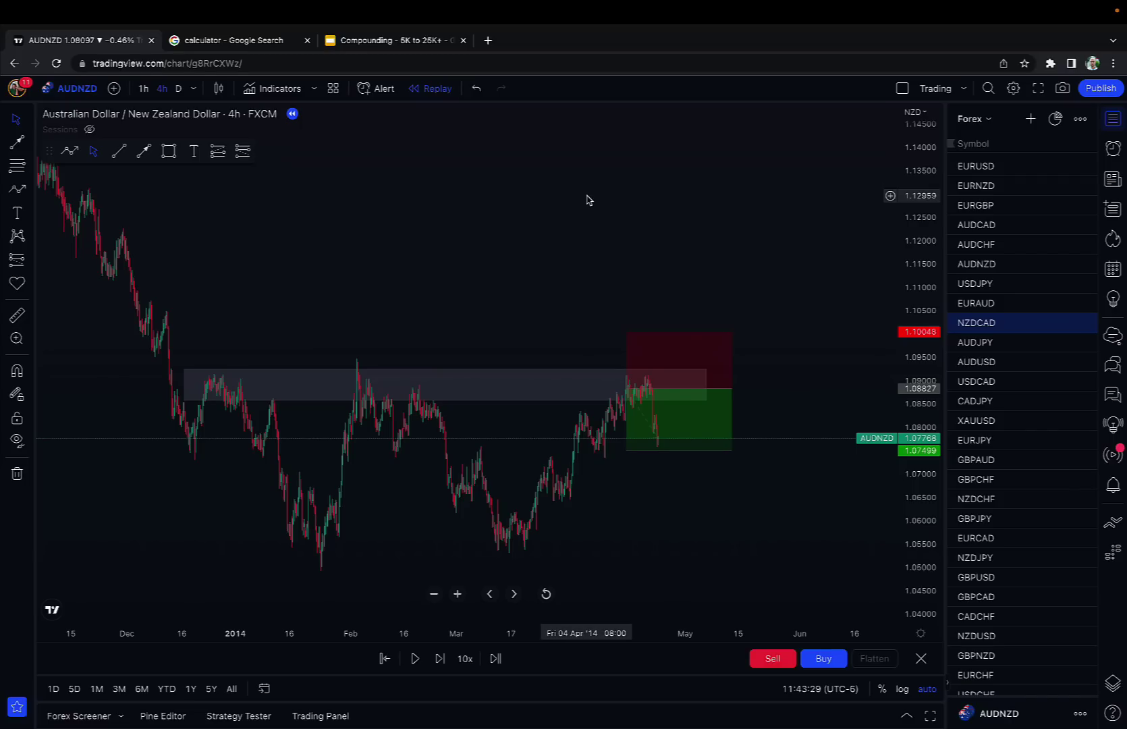
{"action": "scroll", "coordinate": [535, 338], "scroll_direction": "up", "scroll_amount": 5}
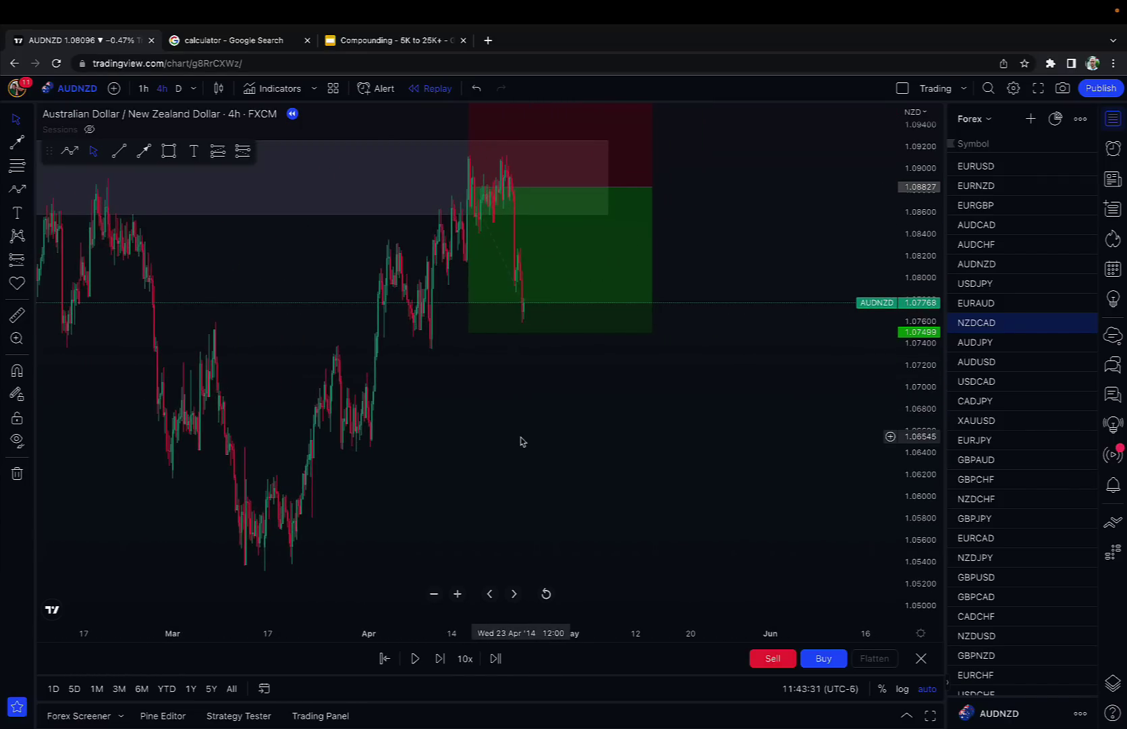
{"action": "left_click", "coordinate": [415, 658]}
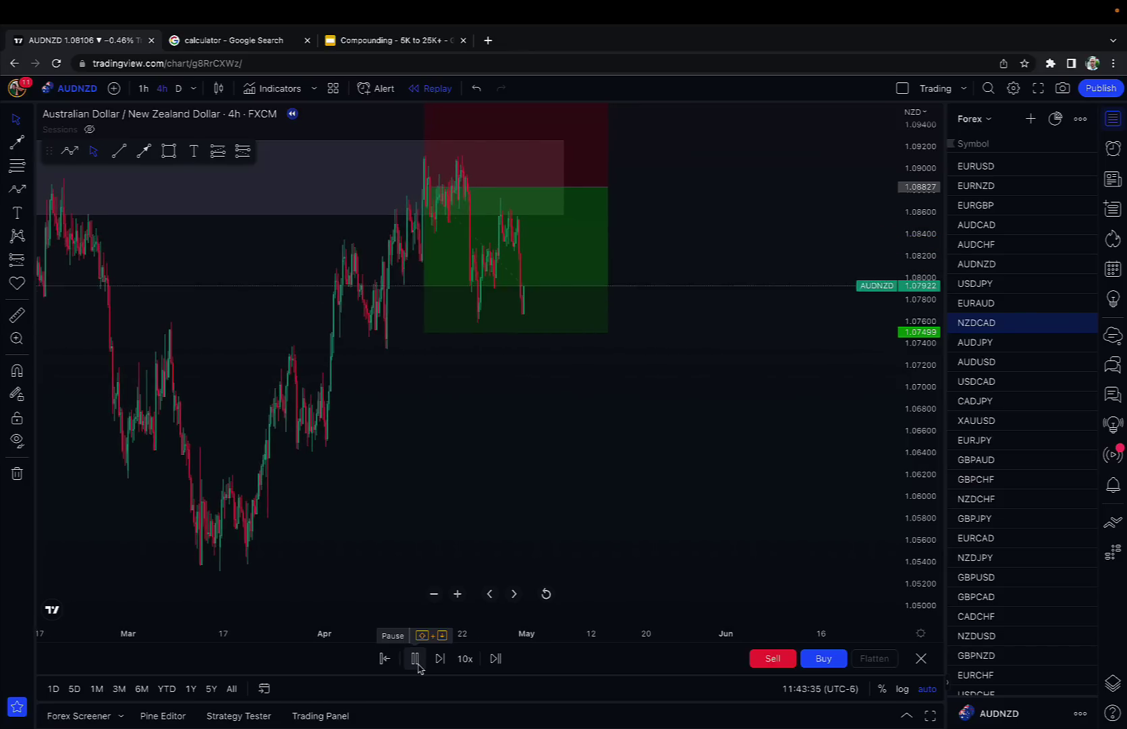
{"action": "left_click", "coordinate": [415, 657]}
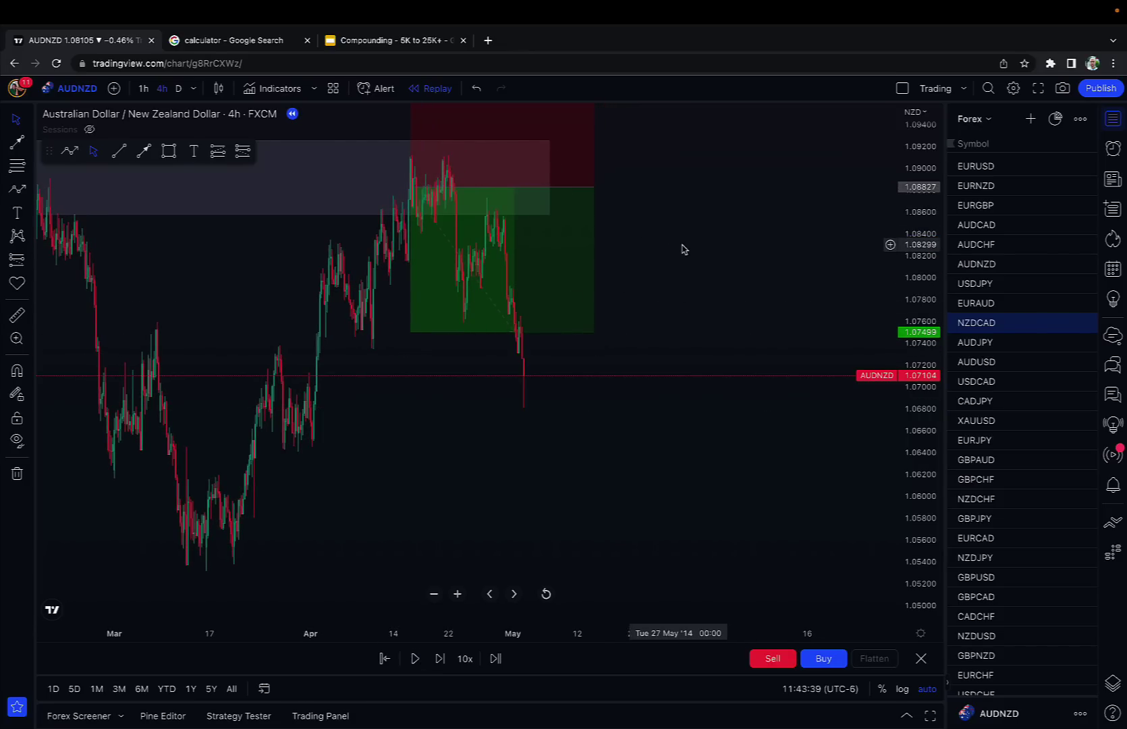
Review the finished AUDNZD short against its zone, and check the compounded balance in the Google calculator.
{"action": "scroll", "coordinate": [682, 247], "scroll_direction": "down", "scroll_amount": 2}
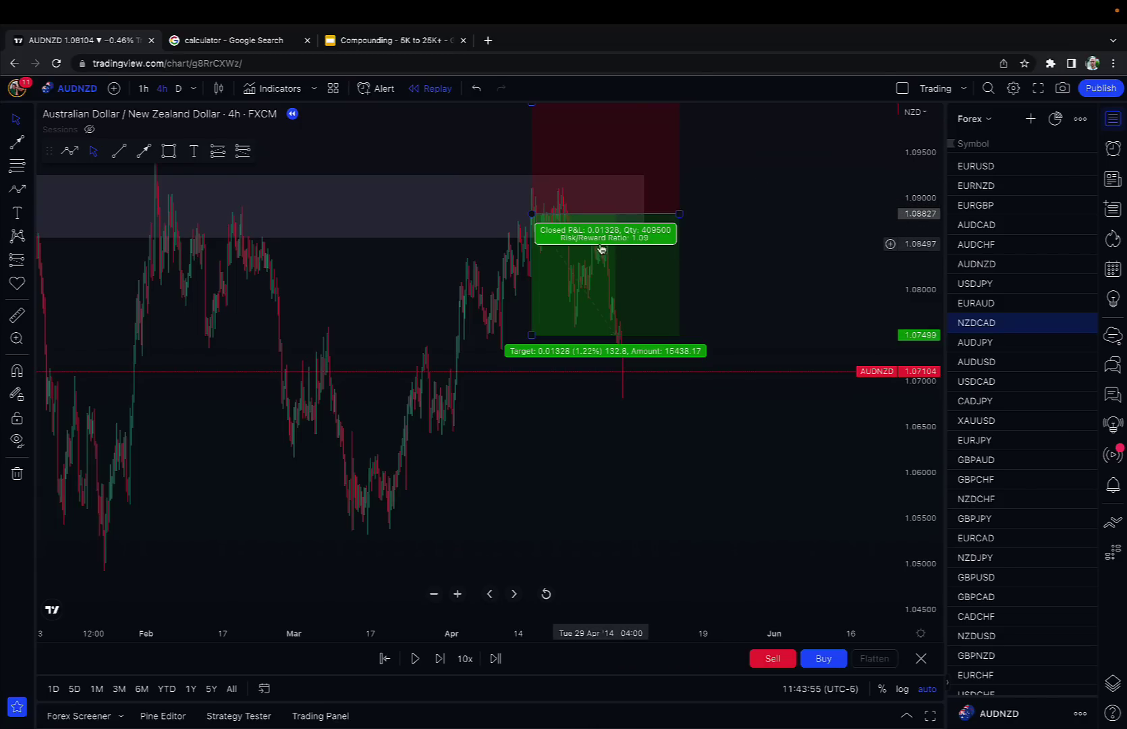
{"action": "scroll", "coordinate": [742, 220], "scroll_direction": "down", "scroll_amount": 3}
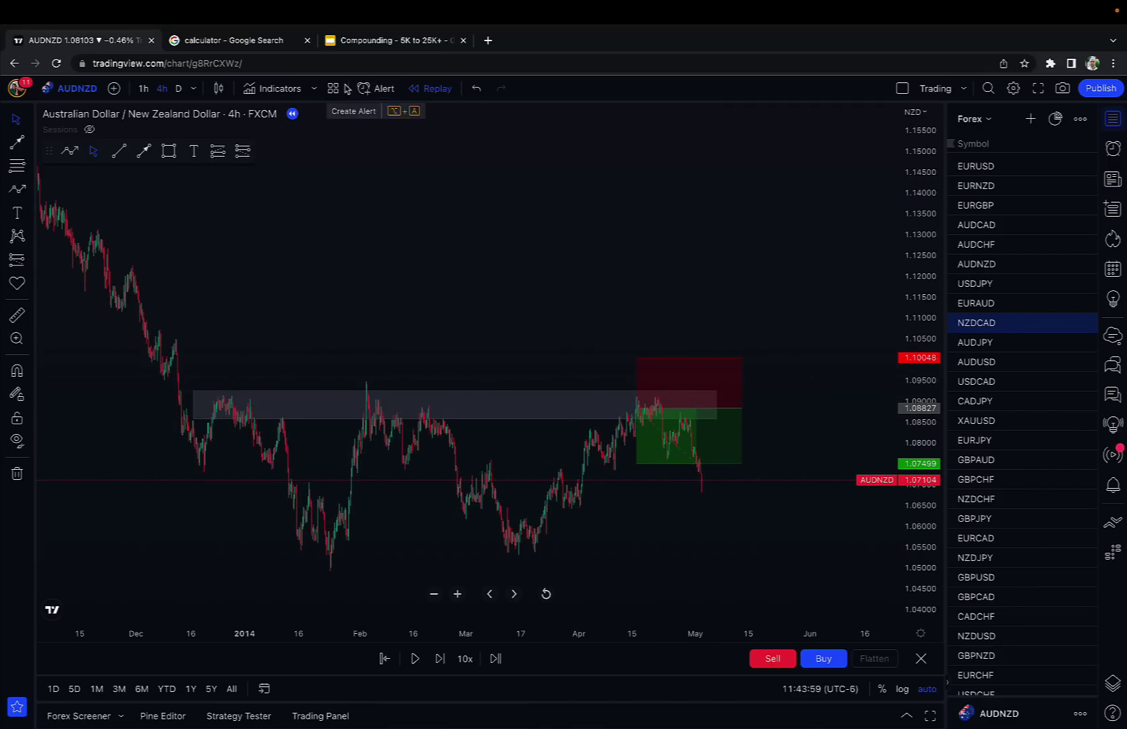
{"action": "left_click", "coordinate": [236, 40]}
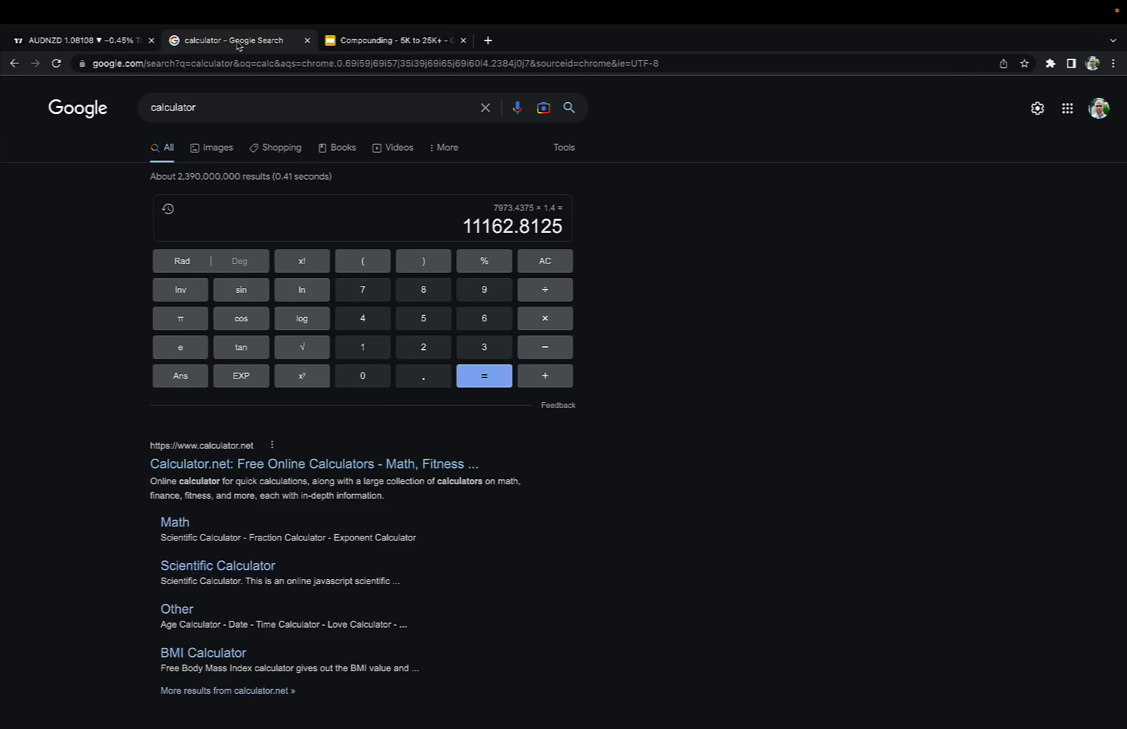
{"action": "left_click", "coordinate": [484, 226]}
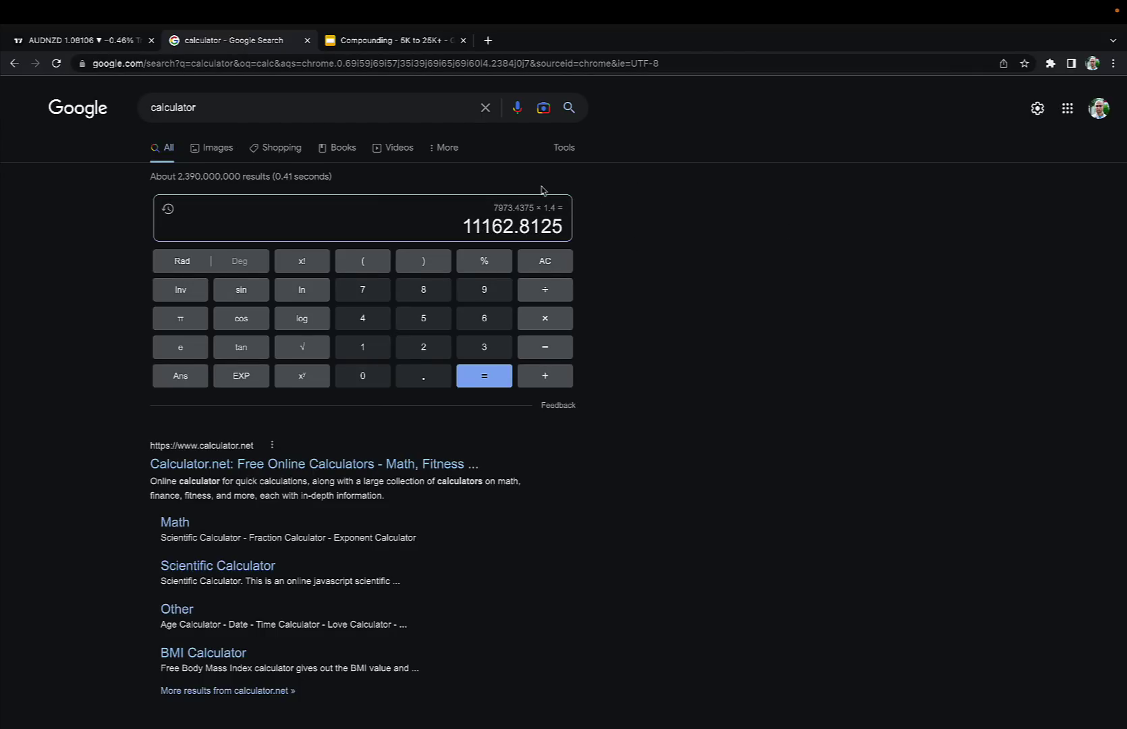
Return to the AUDNZD chart and shorten the short position so it ends on about 5 May 2014.
{"action": "left_click", "coordinate": [56, 44]}
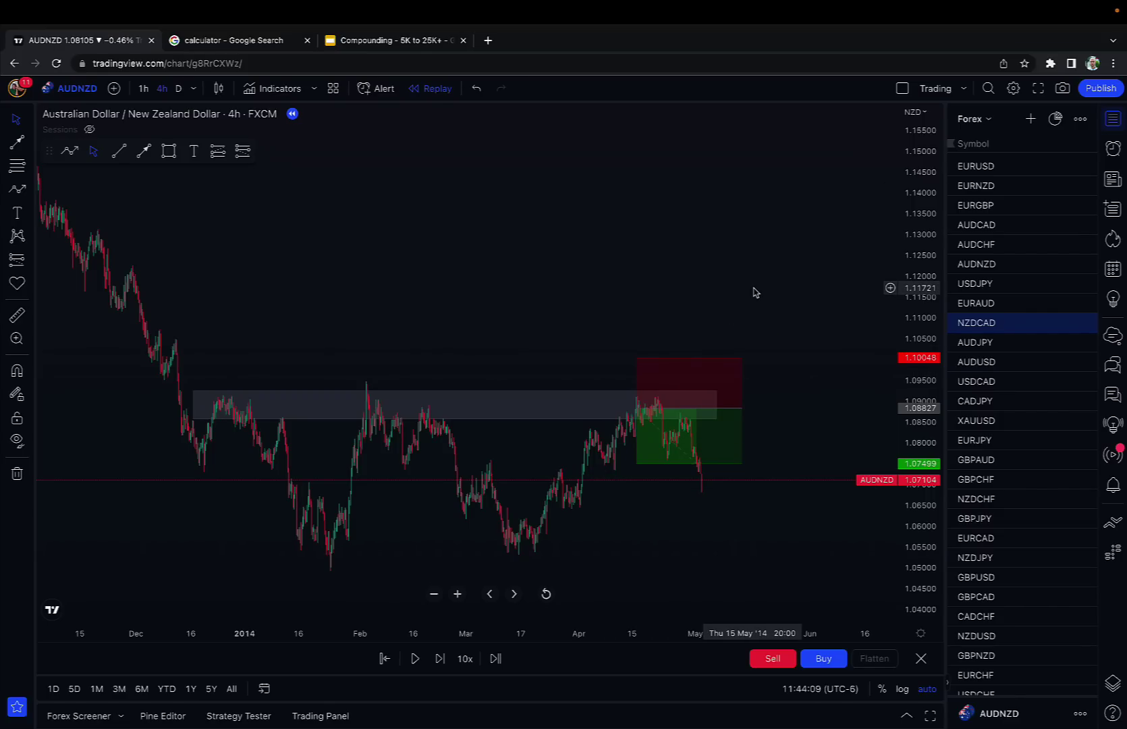
{"action": "scroll", "coordinate": [754, 292], "scroll_direction": "down", "scroll_amount": 3}
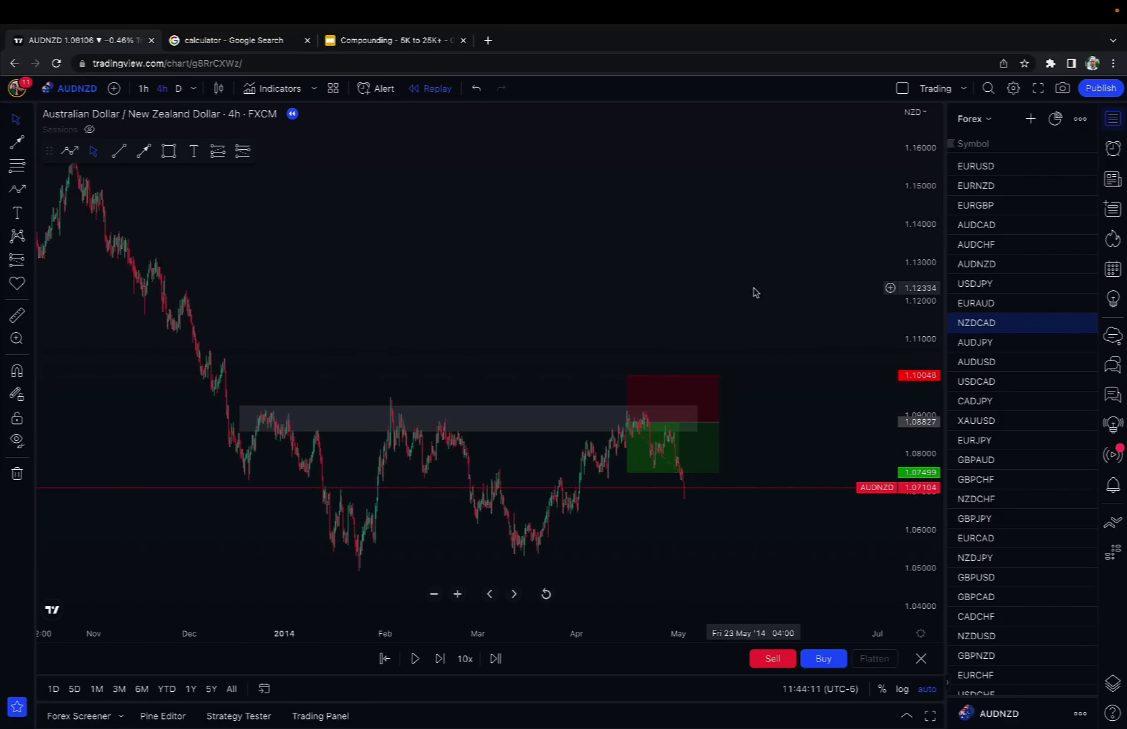
{"action": "left_click_drag", "start_coordinate": [720, 424], "coordinate": [678, 423]}
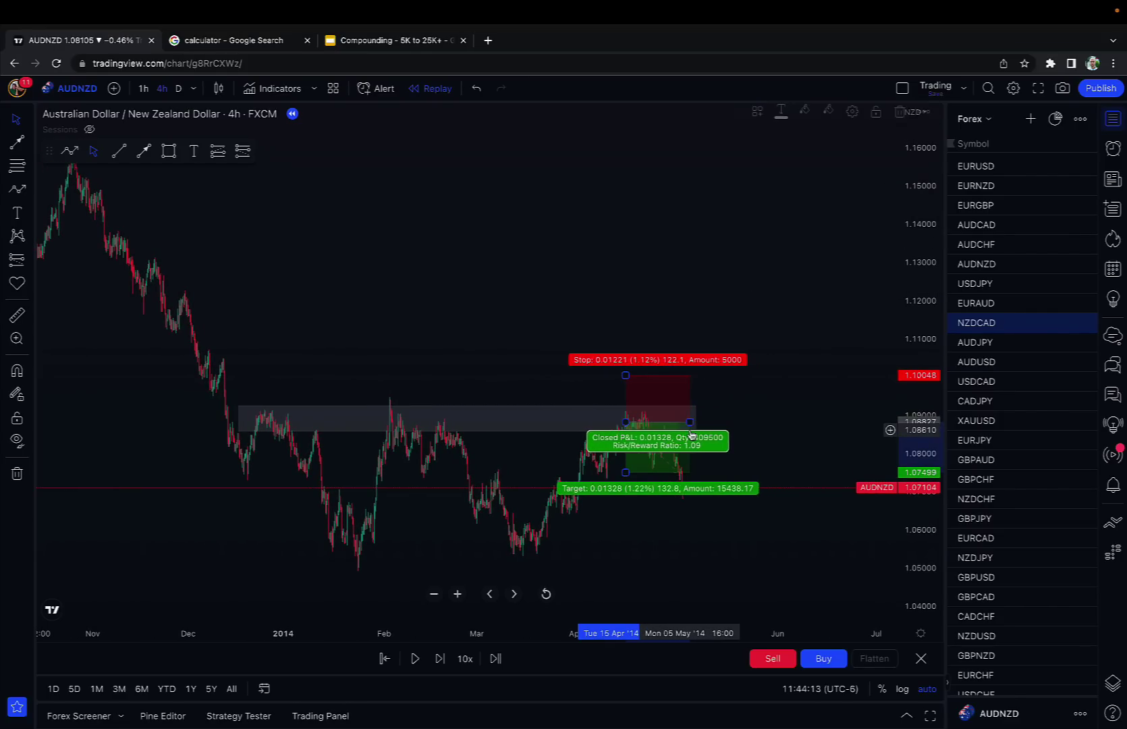
{"action": "scroll", "coordinate": [738, 367], "scroll_direction": "up", "scroll_amount": 1}
{"action": "left_click", "coordinate": [764, 316]}
{"action": "scroll", "coordinate": [765, 316], "scroll_direction": "up", "scroll_amount": 4}
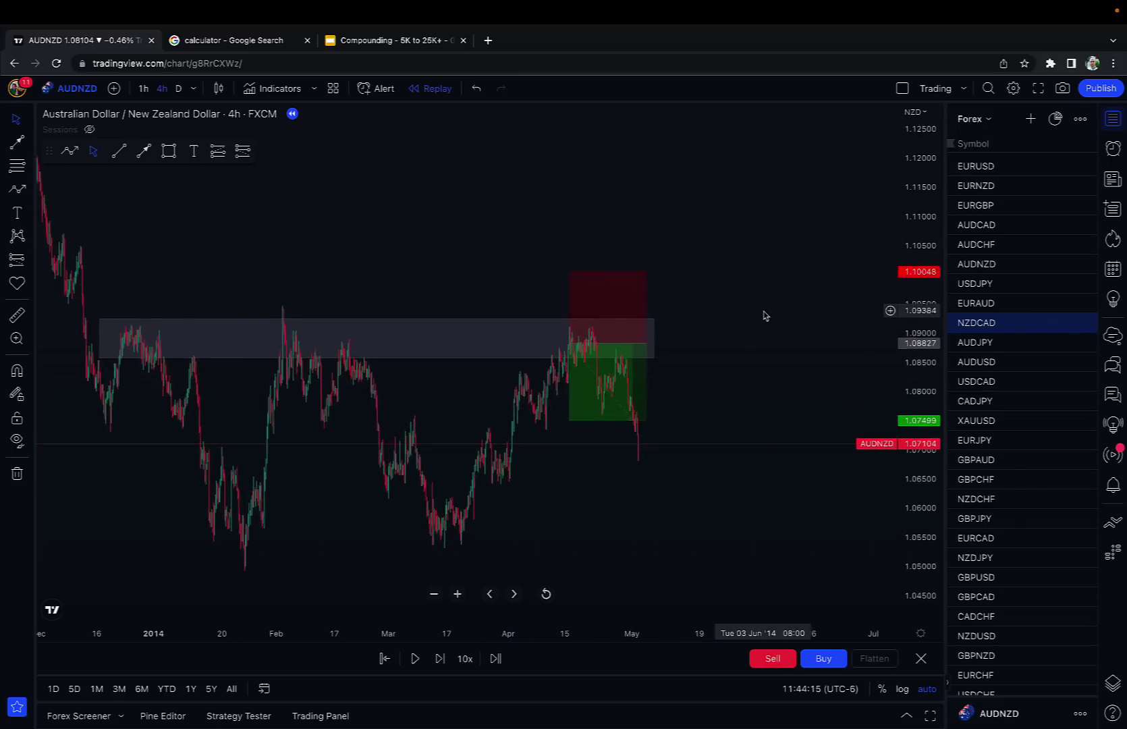
Examine the AUDNZD resistance zone and the completed short within the wider price history since late 2013.
{"action": "scroll", "coordinate": [763, 315], "scroll_direction": "down", "scroll_amount": 4}
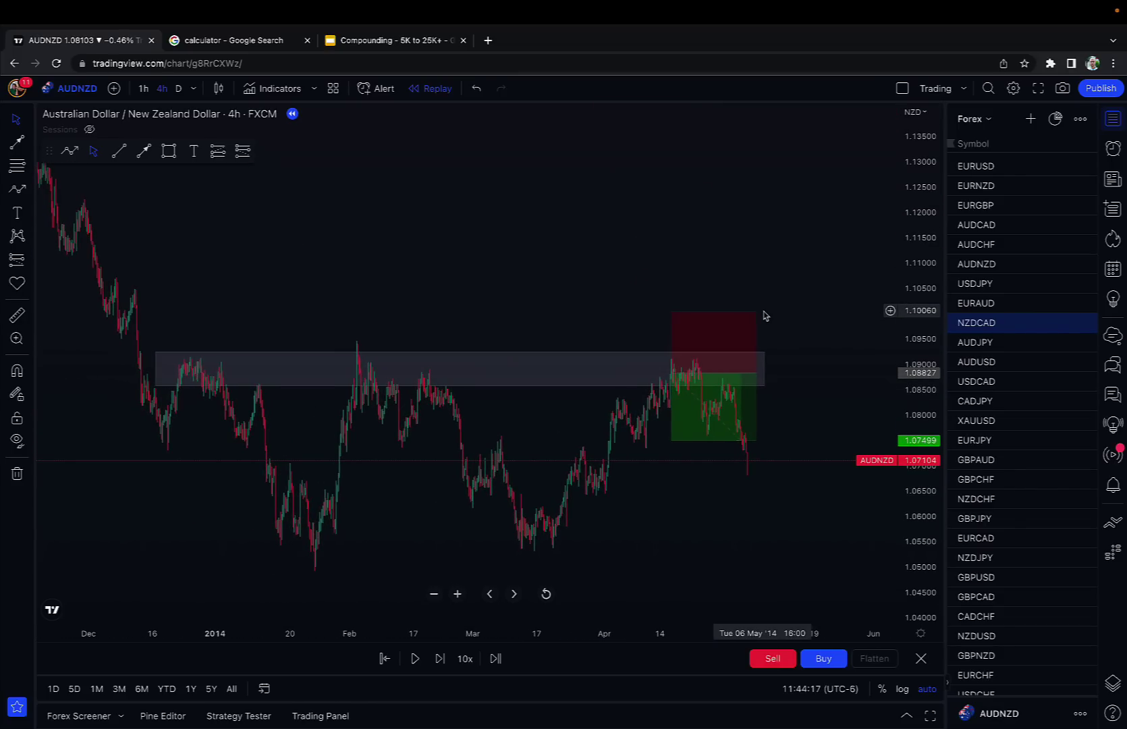
{"action": "scroll", "coordinate": [829, 244], "scroll_direction": "up", "scroll_amount": 2}
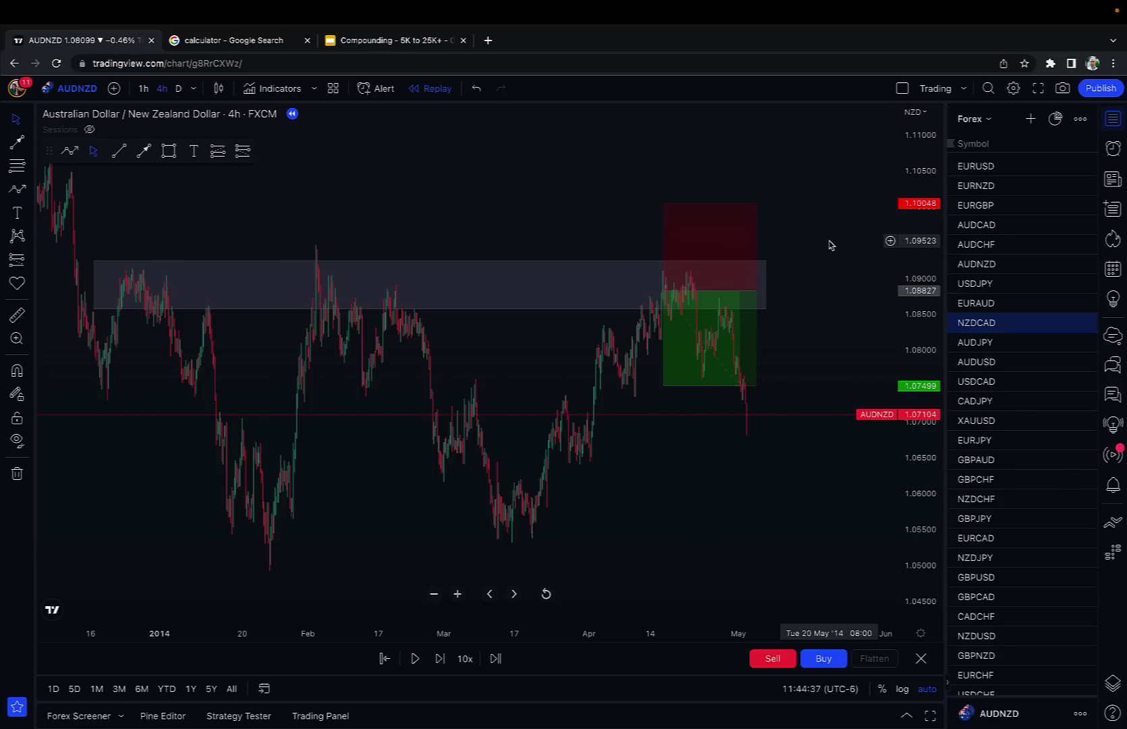
{"action": "scroll", "coordinate": [830, 246], "scroll_direction": "down", "scroll_amount": 4}
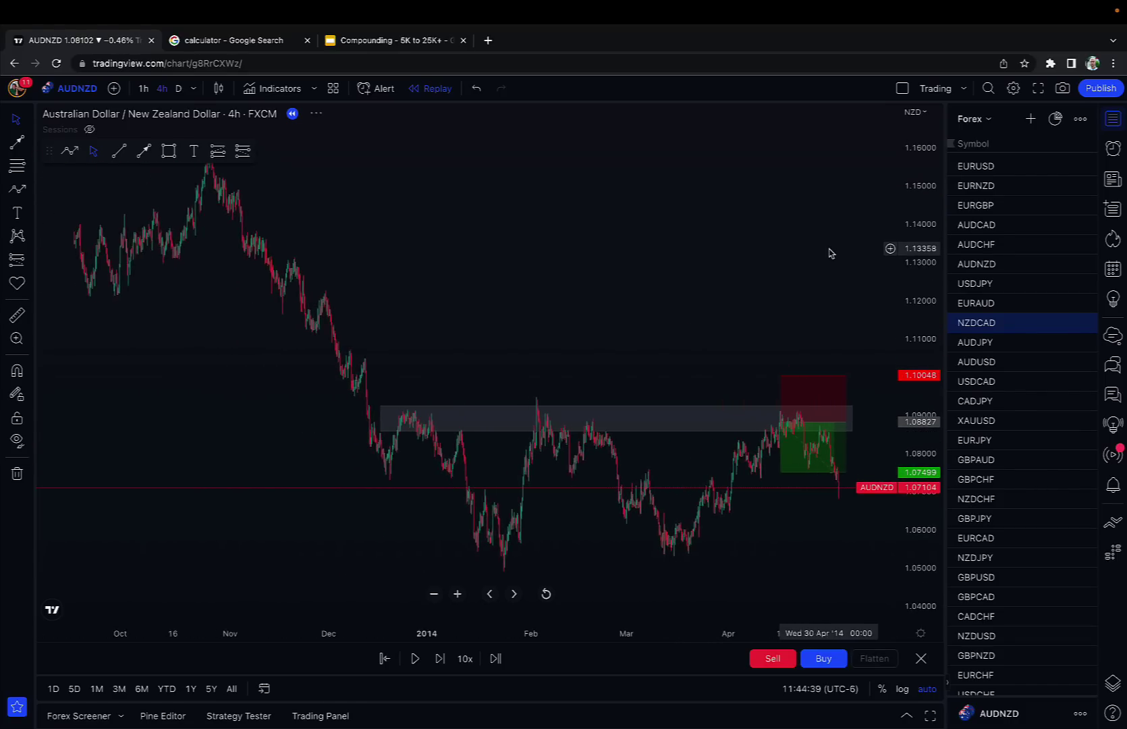
{"action": "scroll", "coordinate": [828, 250], "scroll_direction": "up", "scroll_amount": 4}
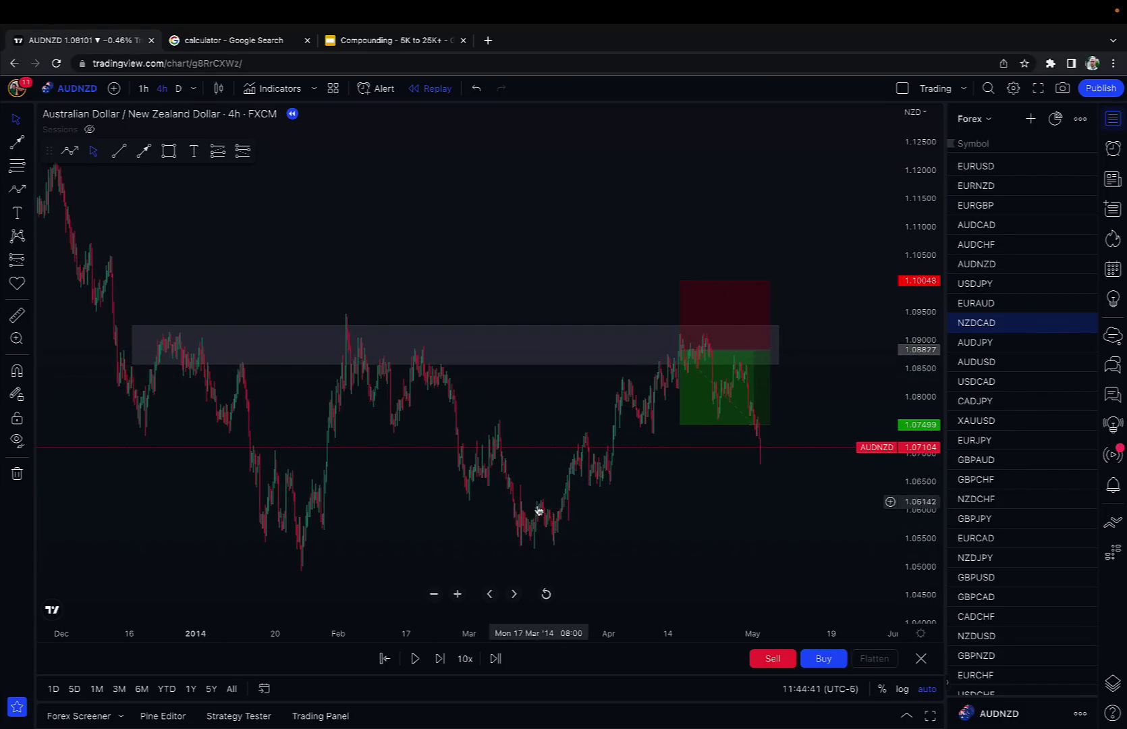
{"action": "scroll", "coordinate": [787, 202], "scroll_direction": "up", "scroll_amount": 2}
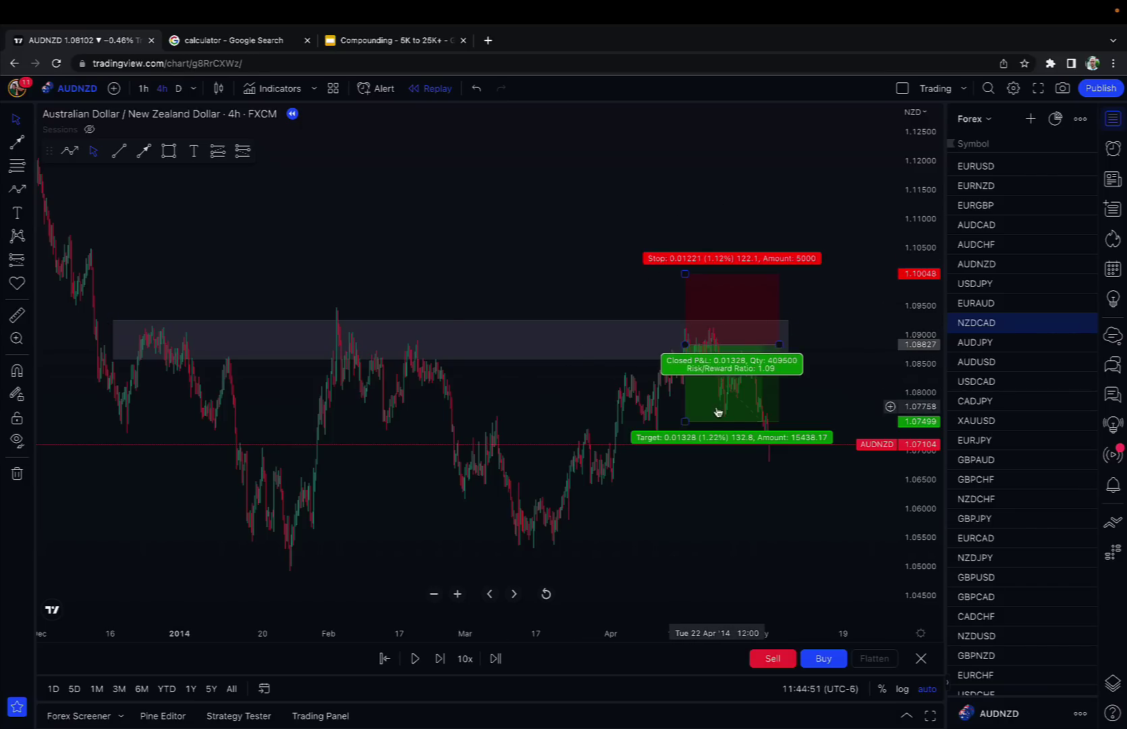
{"action": "scroll", "coordinate": [748, 183], "scroll_direction": "down", "scroll_amount": 2}
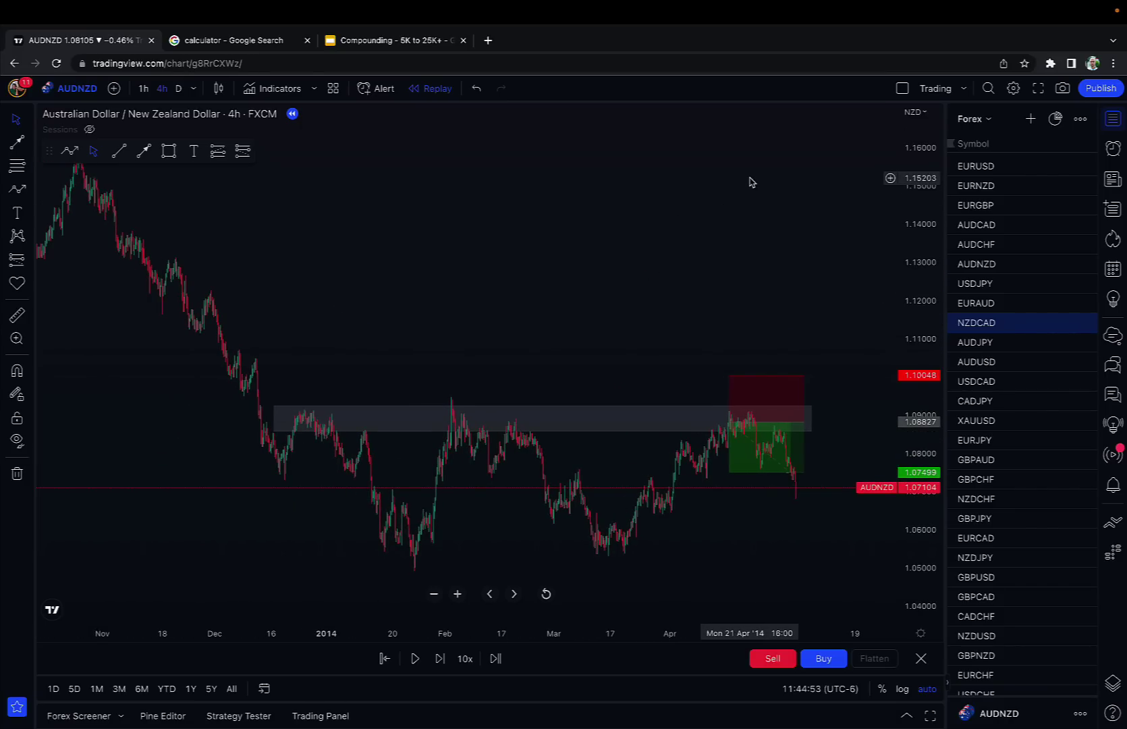
{"action": "scroll", "coordinate": [654, 288], "scroll_direction": "right", "scroll_amount": 3}
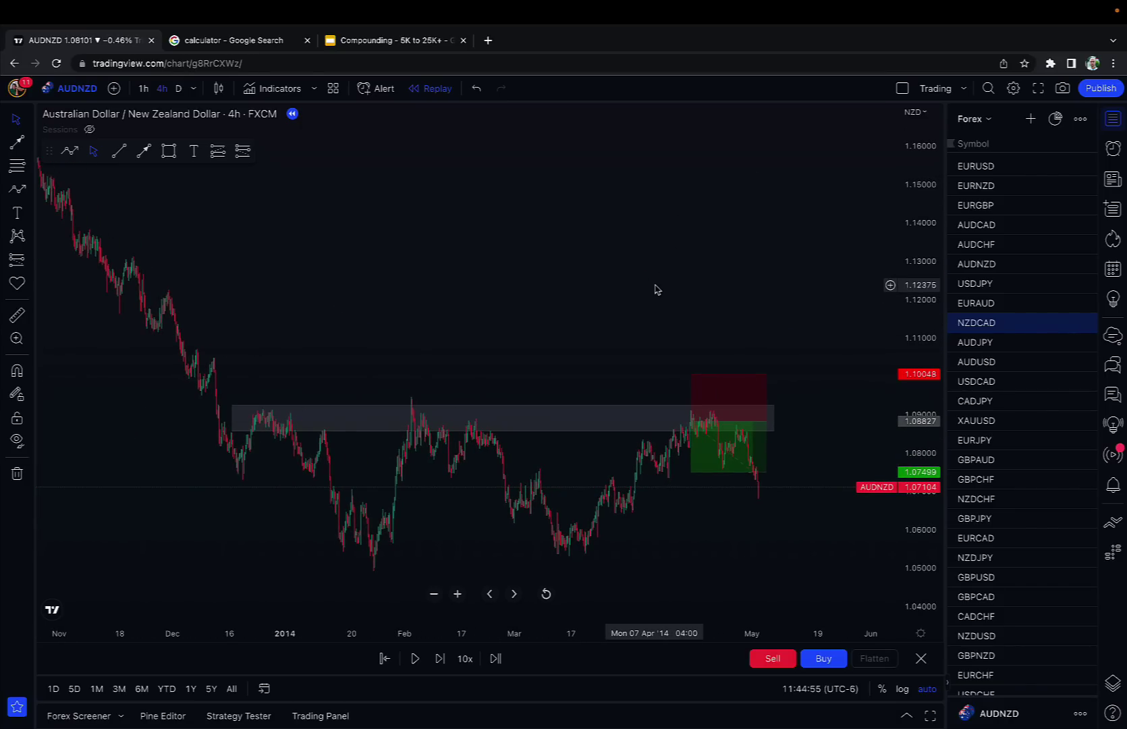
Open the EURUSD 4h chart from the watchlist and examine the latest candles between the upper and lower zones.
{"action": "left_click", "coordinate": [997, 172]}
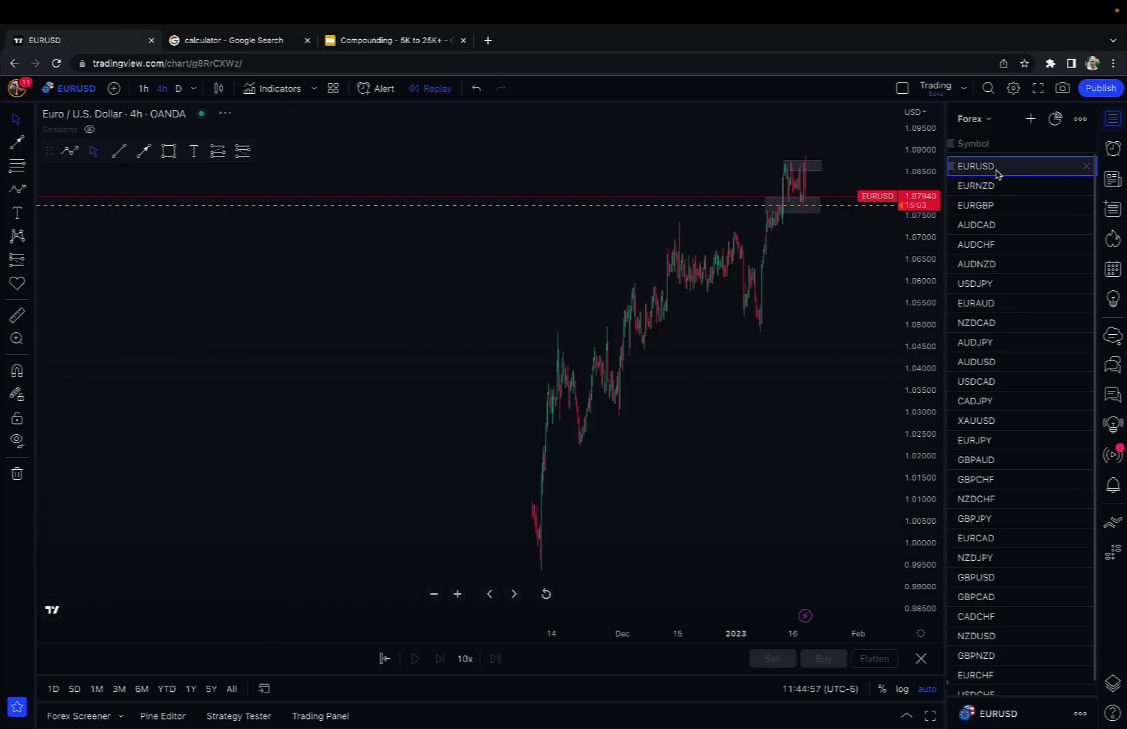
{"action": "scroll", "coordinate": [749, 305], "scroll_direction": "up", "scroll_amount": 6}
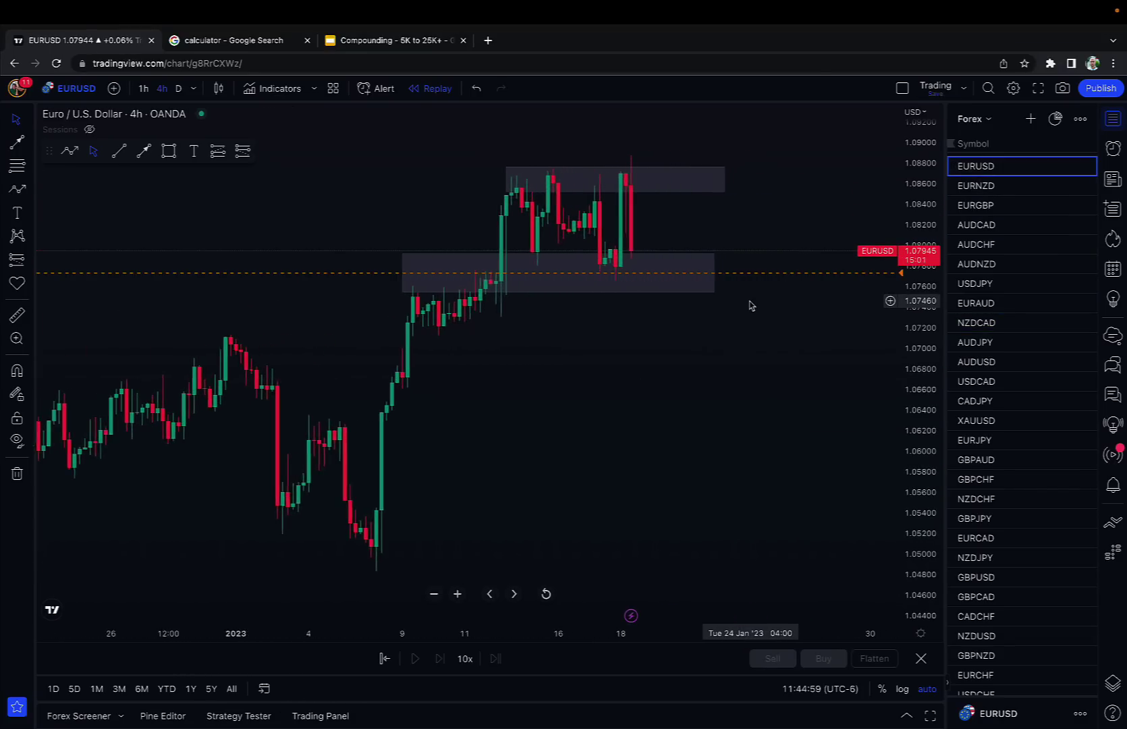
{"action": "scroll", "coordinate": [670, 440], "scroll_direction": "up", "scroll_amount": 4}
{"action": "scroll", "coordinate": [669, 440], "scroll_direction": "down", "scroll_amount": 4}
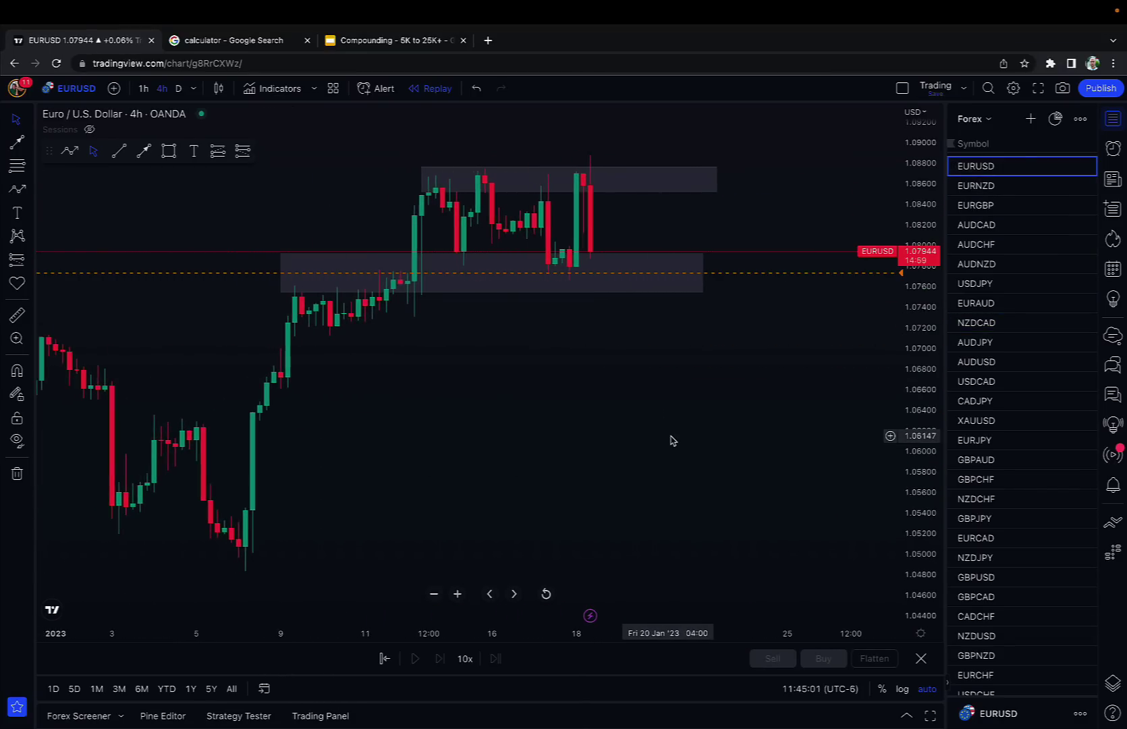
{"action": "scroll", "coordinate": [691, 377], "scroll_direction": "up", "scroll_amount": 2}
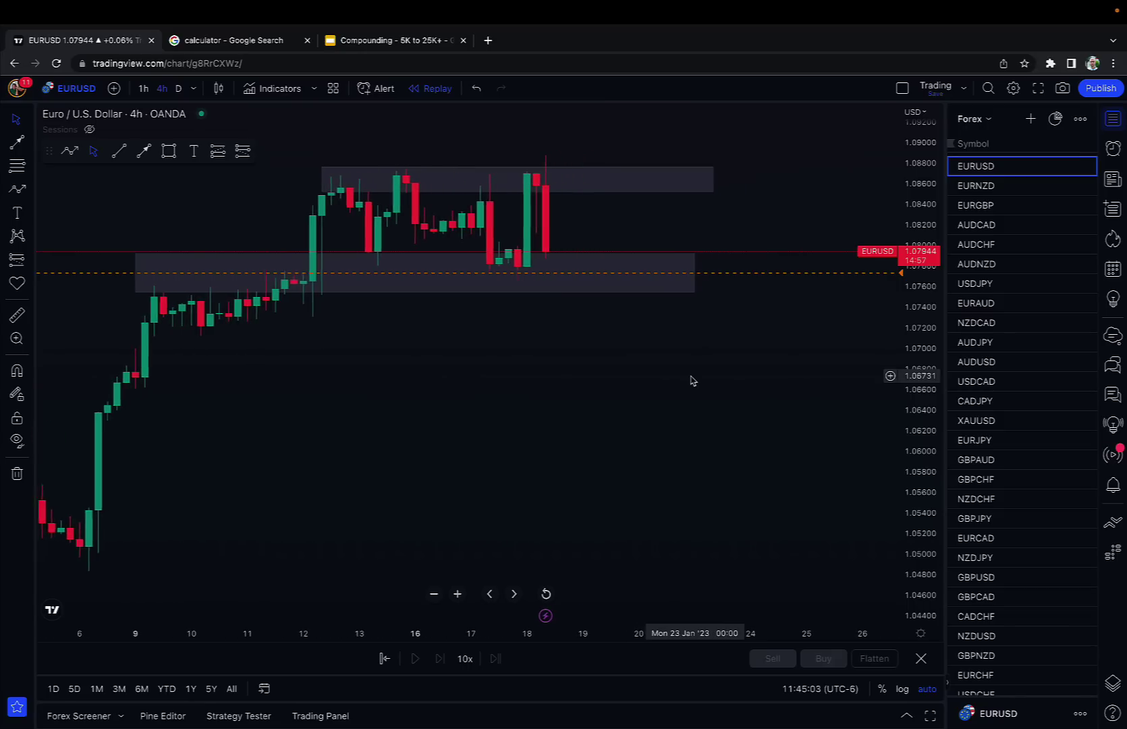
{"action": "scroll", "coordinate": [692, 380], "scroll_direction": "left", "scroll_amount": 3}
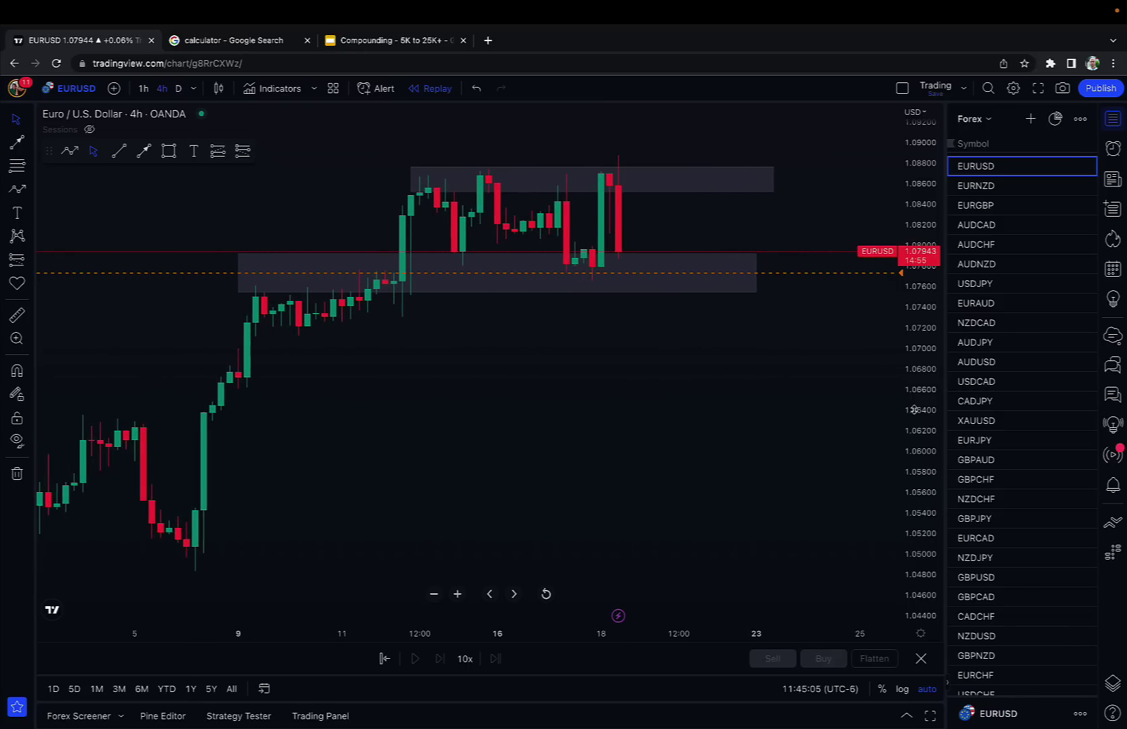
{"action": "scroll", "coordinate": [838, 370], "scroll_direction": "up", "scroll_amount": 1}
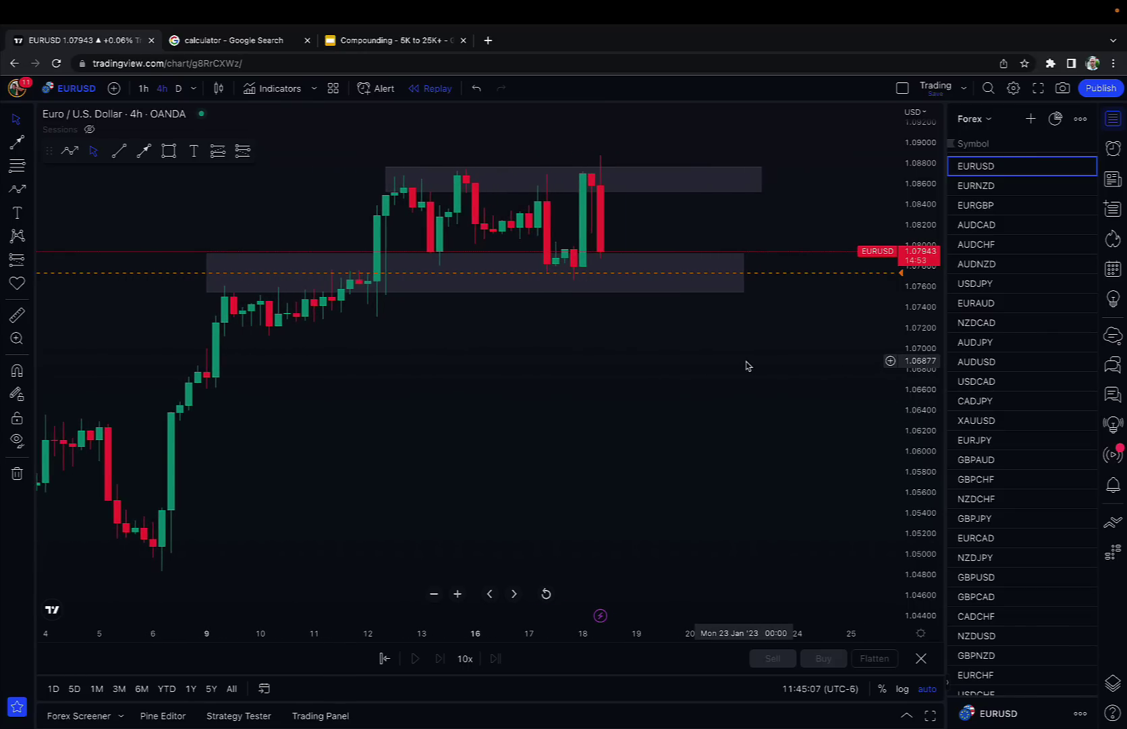
{"action": "scroll", "coordinate": [746, 366], "scroll_direction": "down", "scroll_amount": 1}
{"action": "scroll", "coordinate": [746, 366], "scroll_direction": "up", "scroll_amount": 2}
{"action": "scroll", "coordinate": [745, 366], "scroll_direction": "down", "scroll_amount": 1}
{"action": "scroll", "coordinate": [746, 366], "scroll_direction": "up", "scroll_amount": 1}
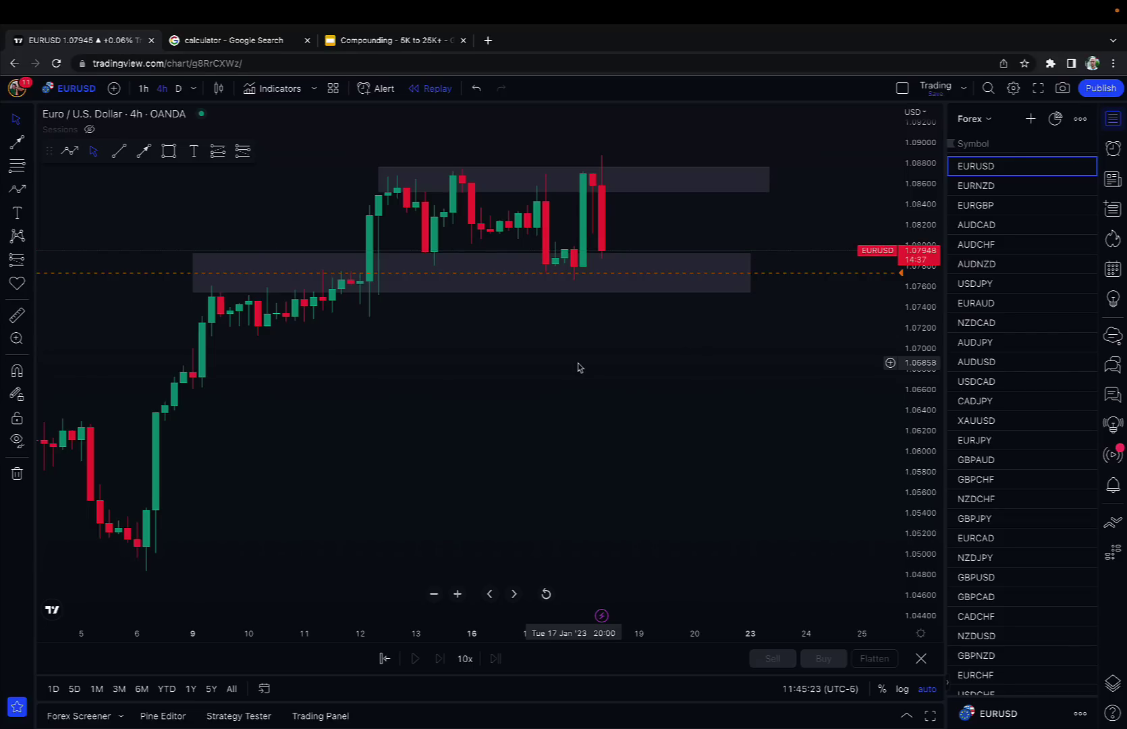
{"action": "scroll", "coordinate": [577, 367], "scroll_direction": "up", "scroll_amount": 3}
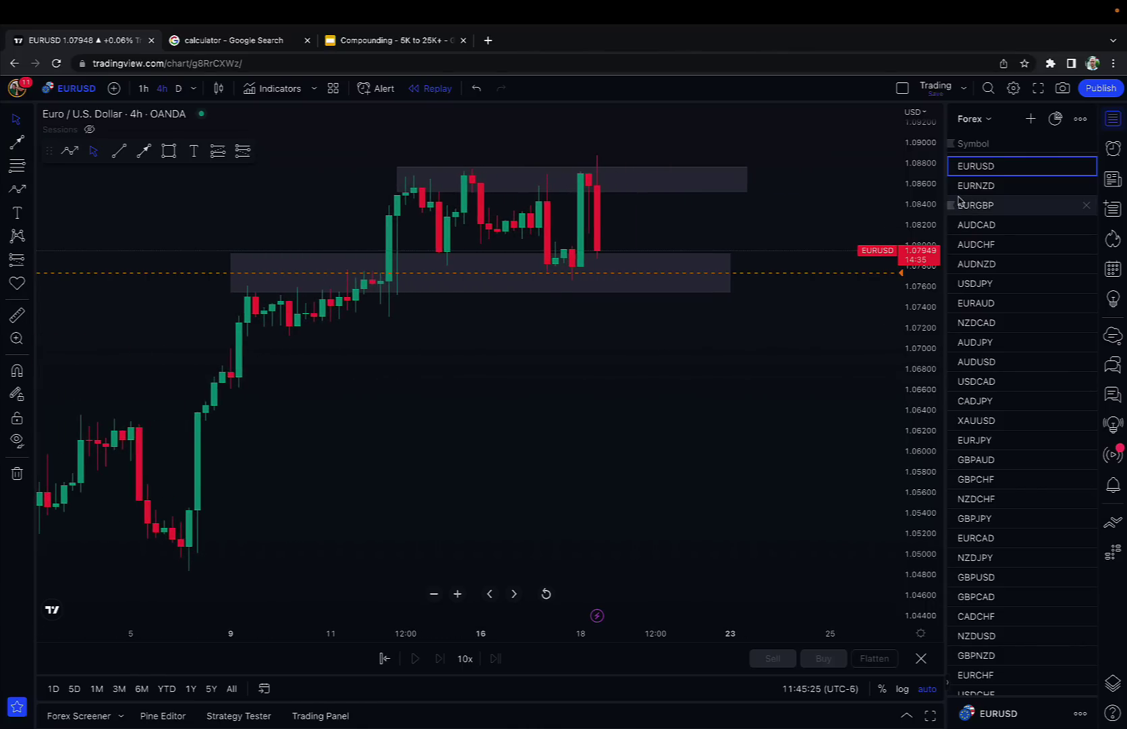
{"action": "left_click", "coordinate": [1008, 186]}
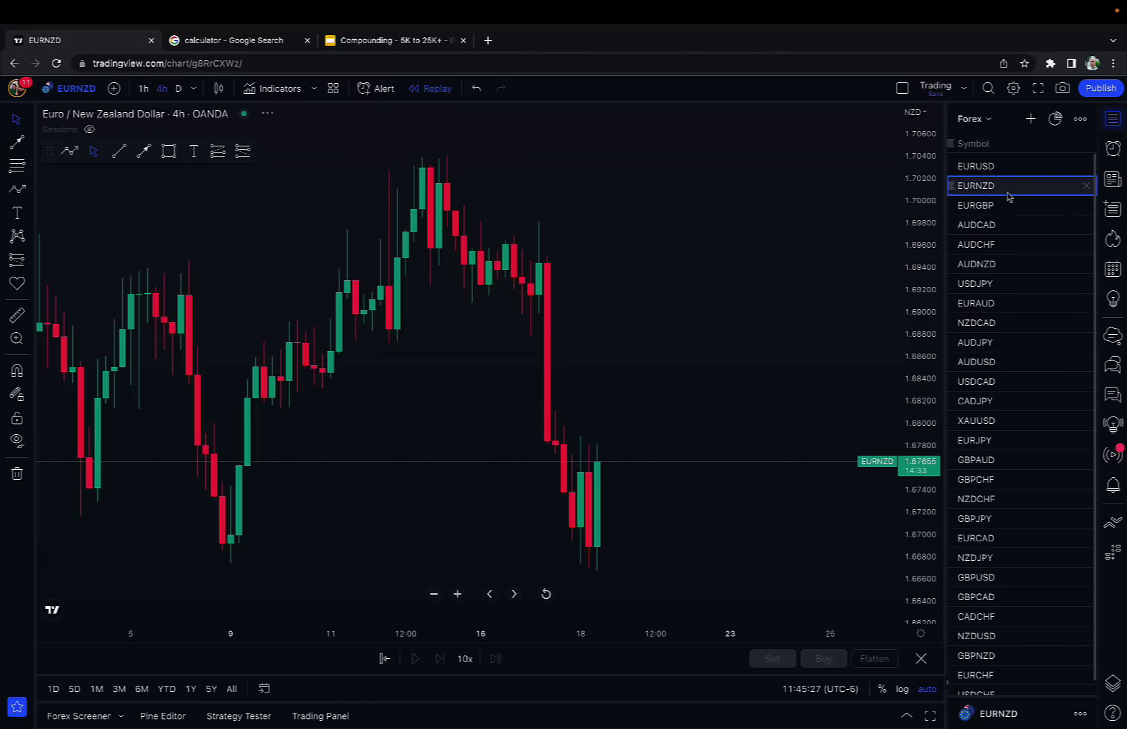
{"action": "left_click", "coordinate": [1009, 170]}
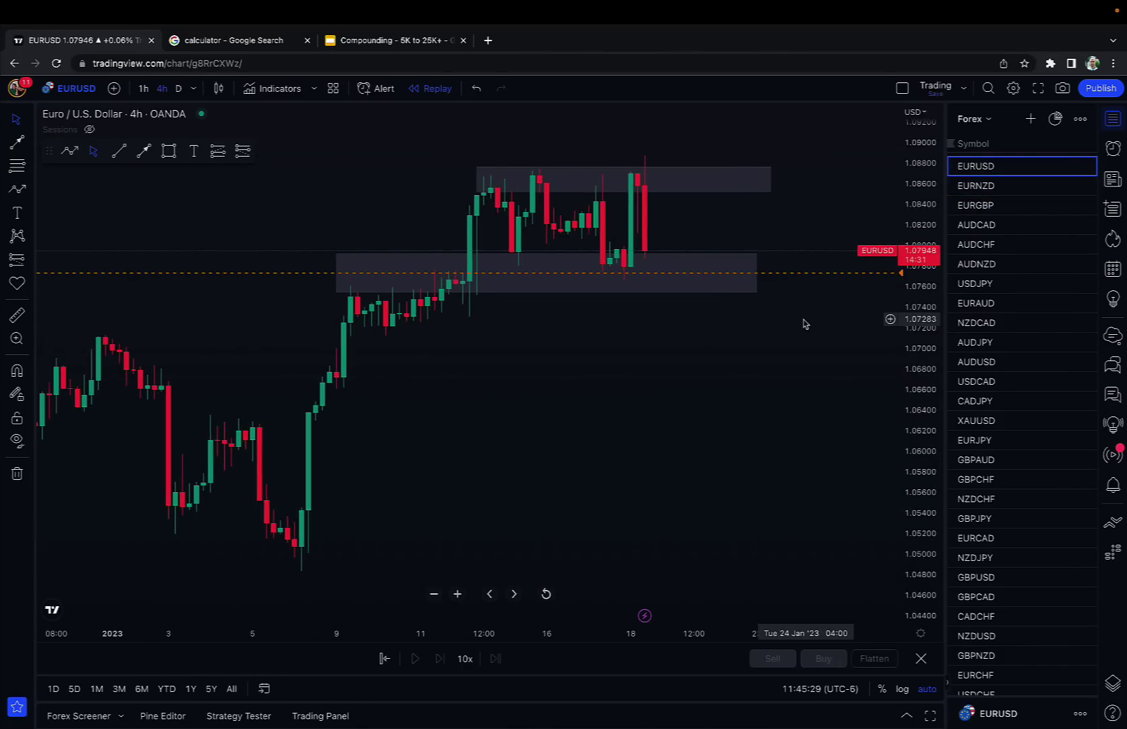
Switch to the Google calculator and review the result of 7973.4375 × 1.4.
{"action": "left_click", "coordinate": [260, 41]}
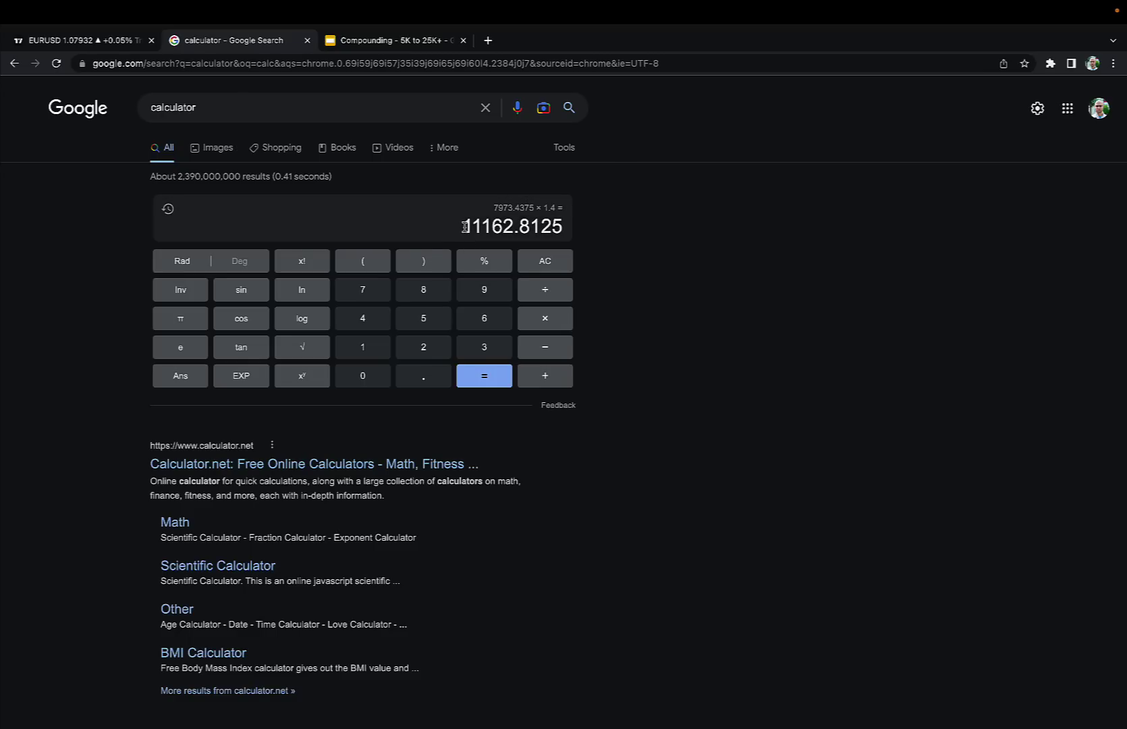
{"action": "left_click_drag", "start_coordinate": [463, 226], "coordinate": [567, 204]}
{"action": "left_click", "coordinate": [701, 251]}
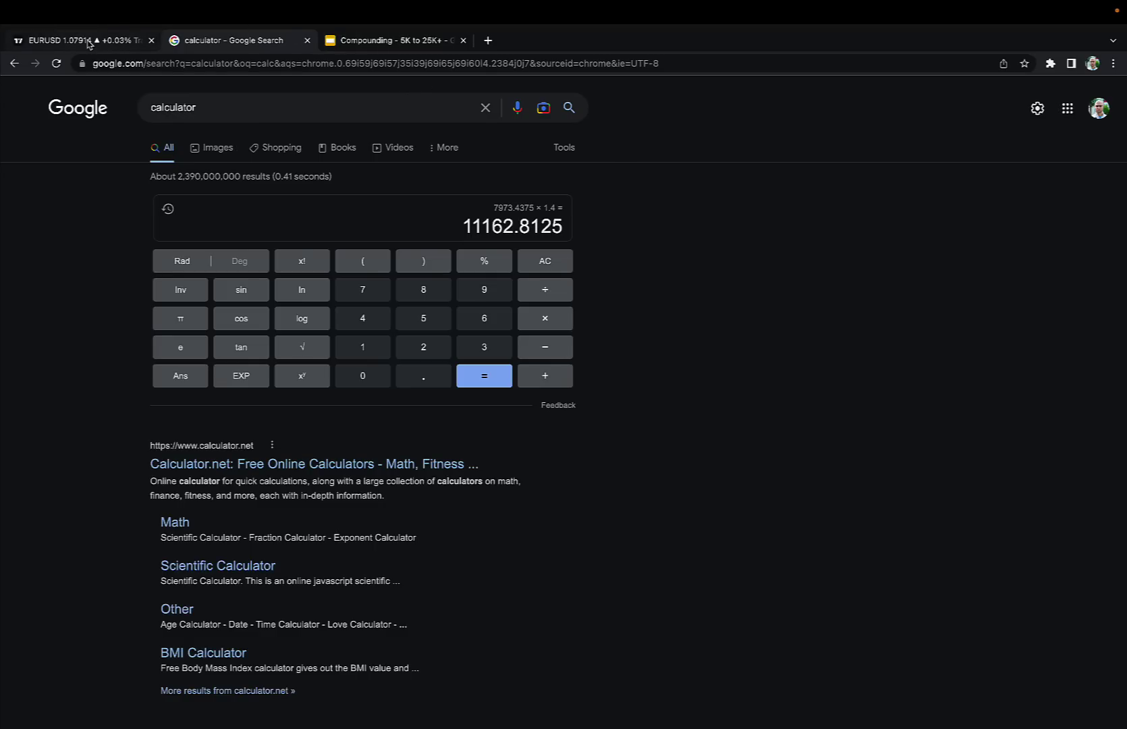
Return to the EURUSD chart and extend the end of the lower zone rectangle to about 25 January 2023.
{"action": "key", "text": "ctrl+1"}
{"action": "scroll", "coordinate": [818, 471], "scroll_direction": "down", "scroll_amount": 2}
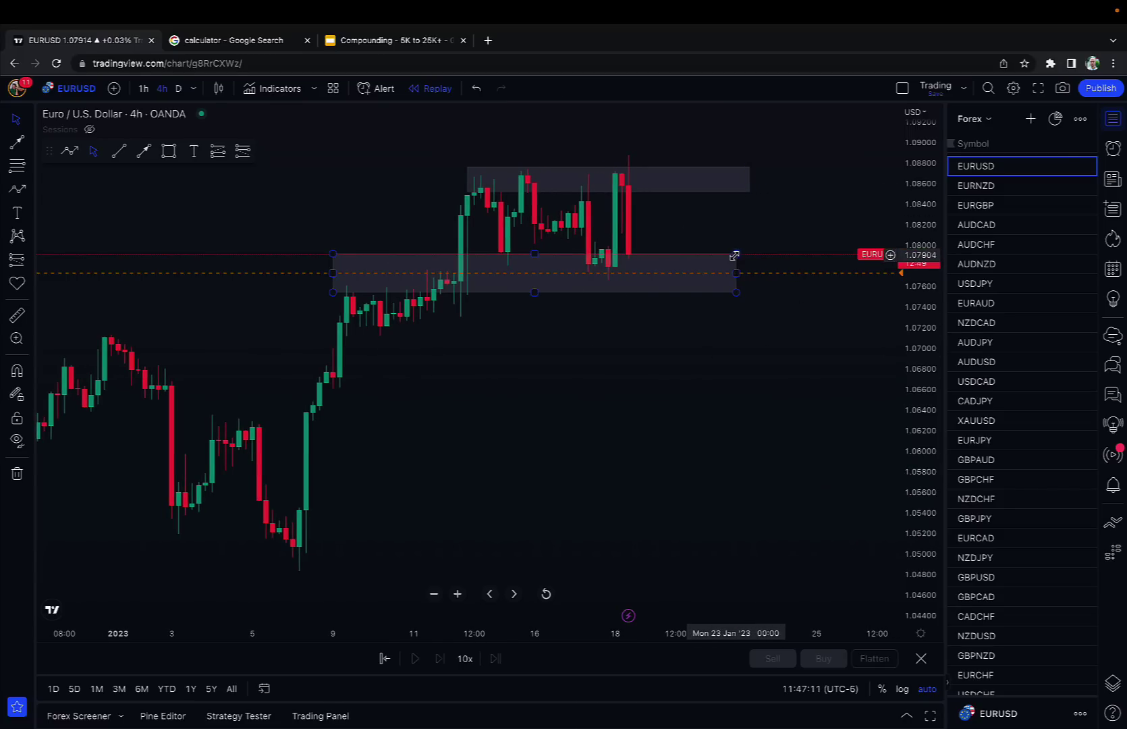
{"action": "left_click_drag", "start_coordinate": [734, 254], "coordinate": [815, 254]}
{"action": "scroll", "coordinate": [802, 356], "scroll_direction": "down", "scroll_amount": 2}
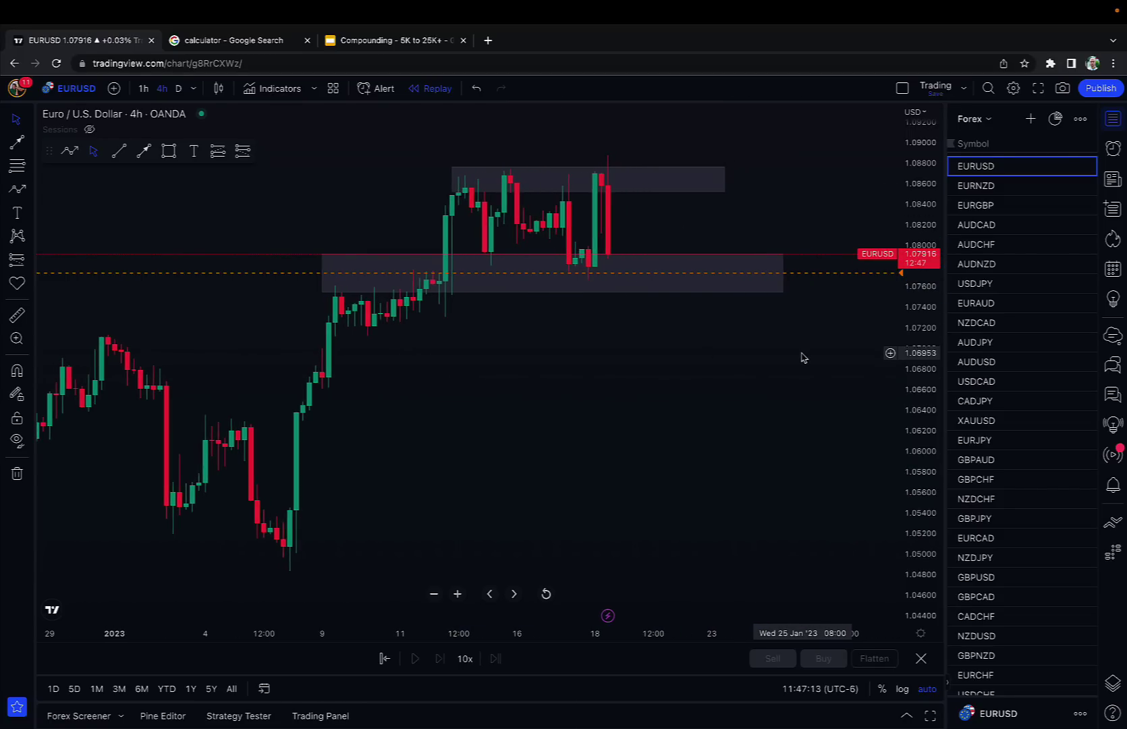
{"action": "mouse_move", "coordinate": [869, 5]}
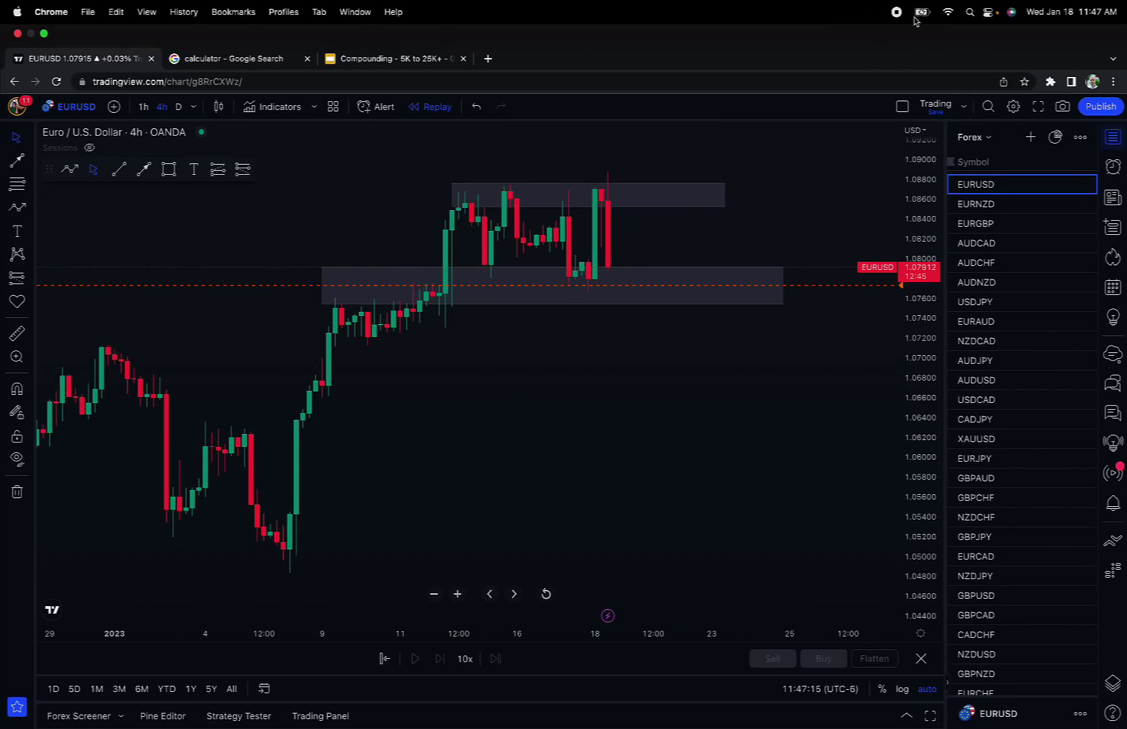